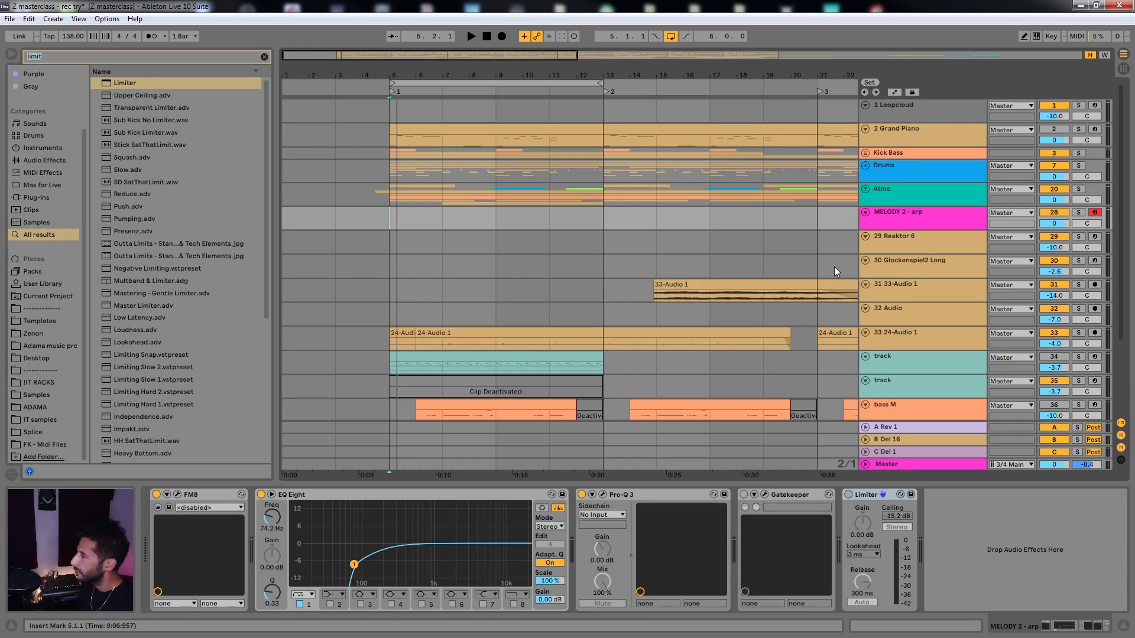
Play the arrangement from bar 5 to hear the existing parts and return the insert mark to bar 5
{"action": "left_click", "coordinate": [390, 221]}
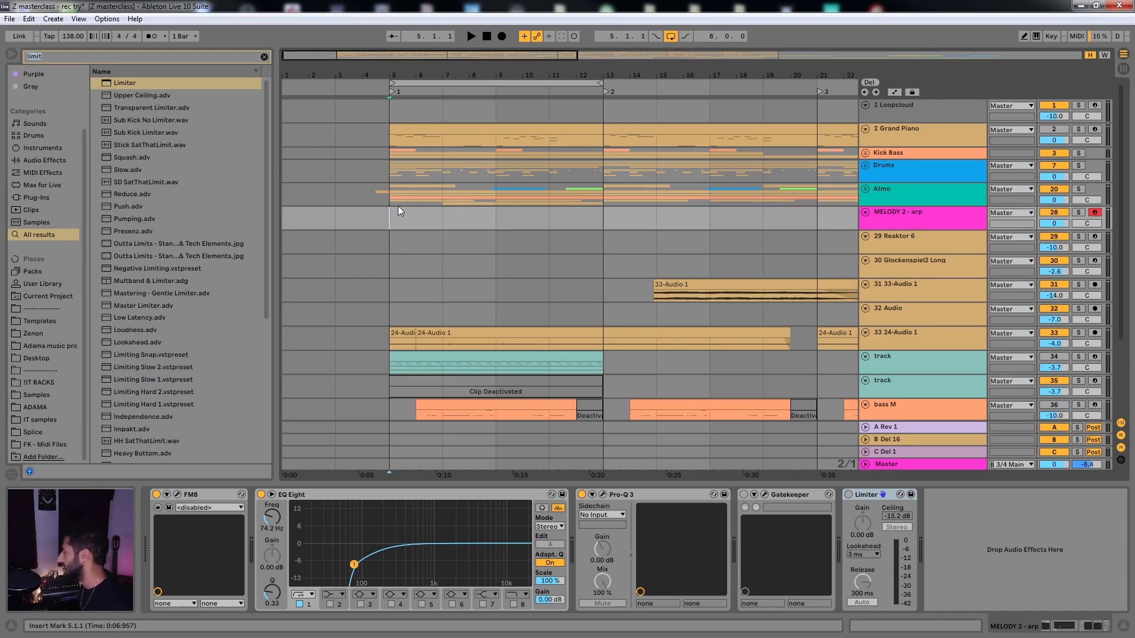
{"action": "key", "text": "space"}
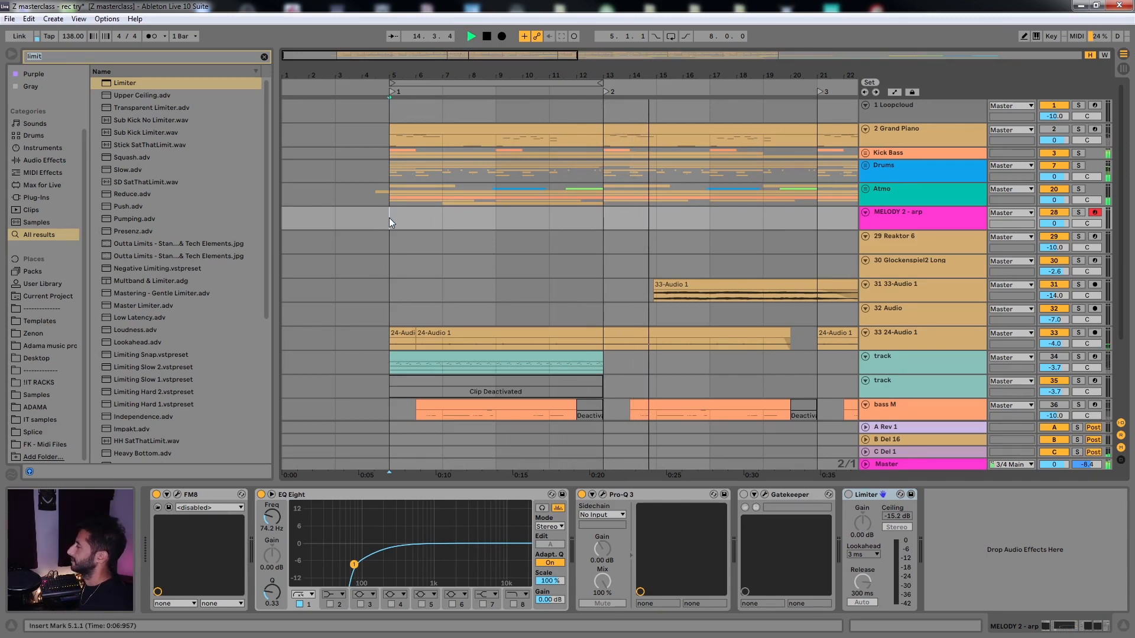
{"action": "key", "text": "space"}
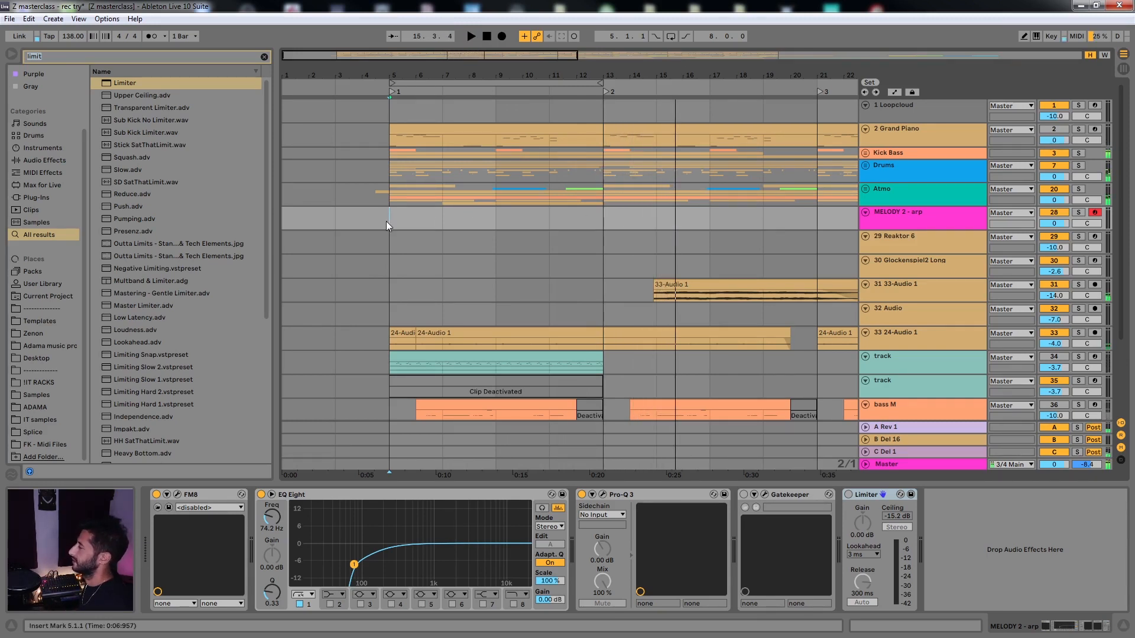
{"action": "left_click", "coordinate": [390, 223]}
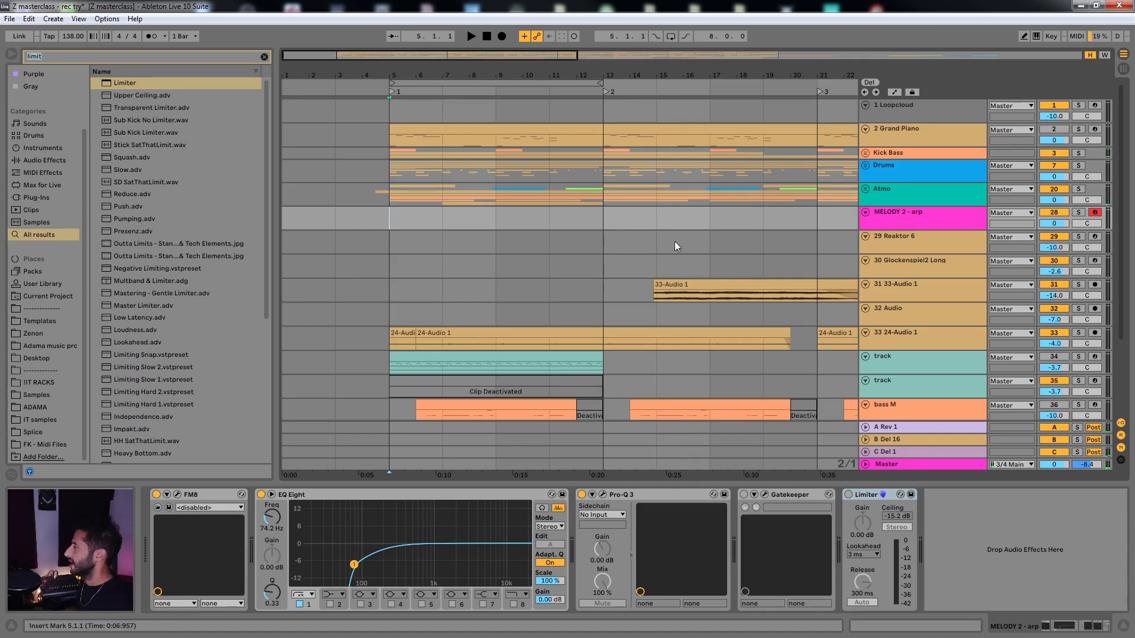
Inspect the FM8 synth patch on the MELODY 2 - arp track and close its window
{"action": "left_click", "coordinate": [910, 223]}
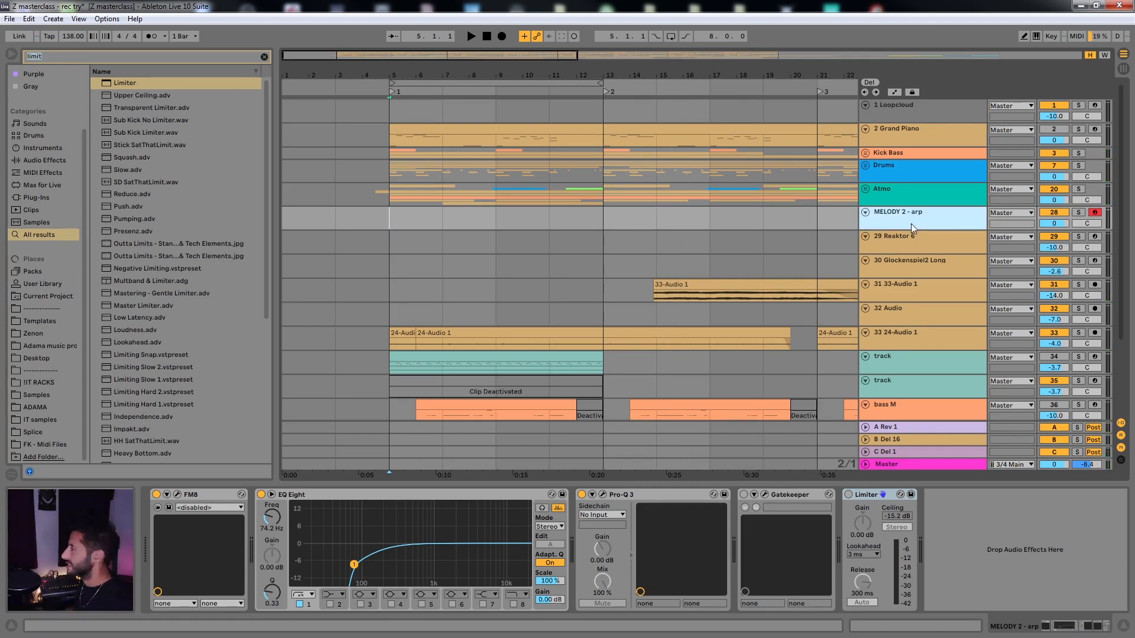
{"action": "left_click", "coordinate": [177, 495]}
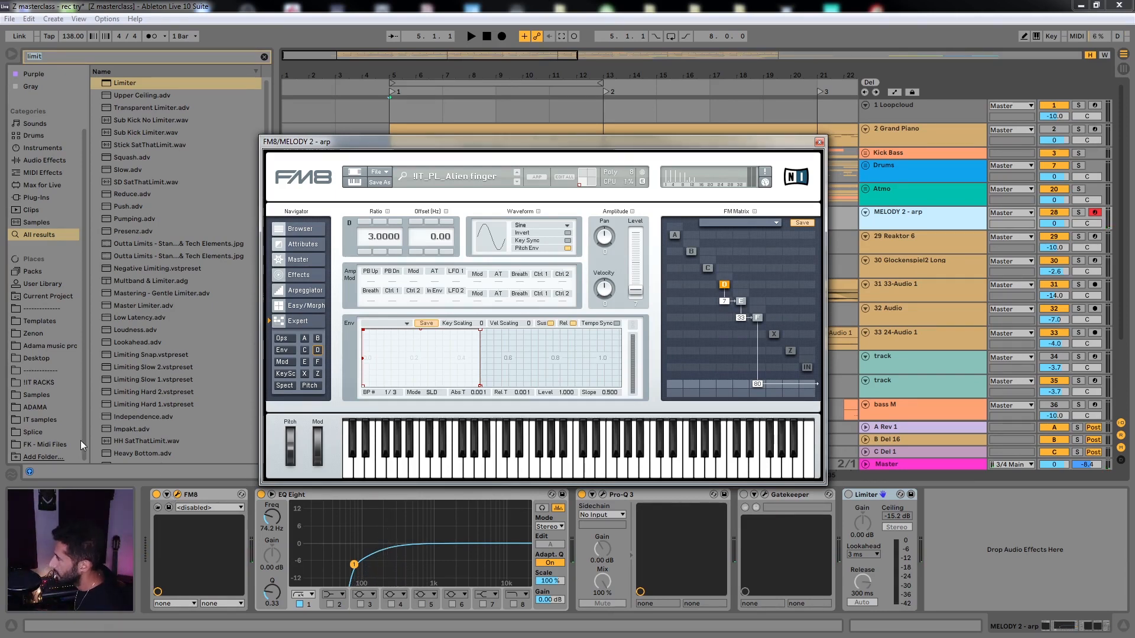
{"action": "left_click", "coordinate": [819, 143]}
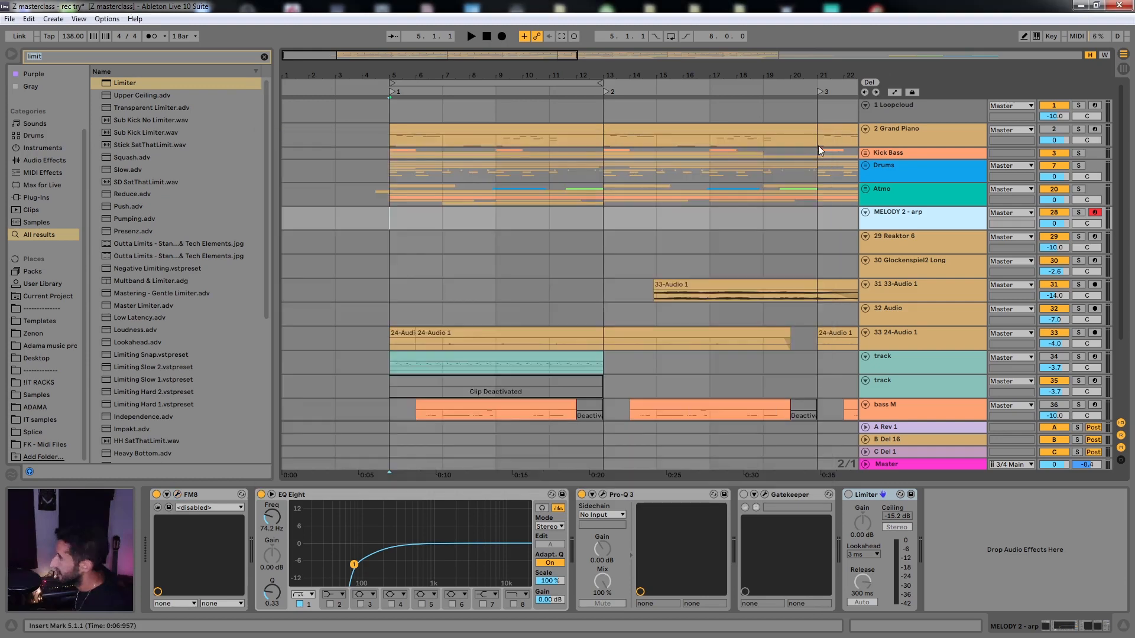
Create an empty MIDI clip from bar 5 to bar 9 on the MELODY 2 - arp track and loop that range
{"action": "left_click_drag", "start_coordinate": [400, 225], "coordinate": [603, 229]}
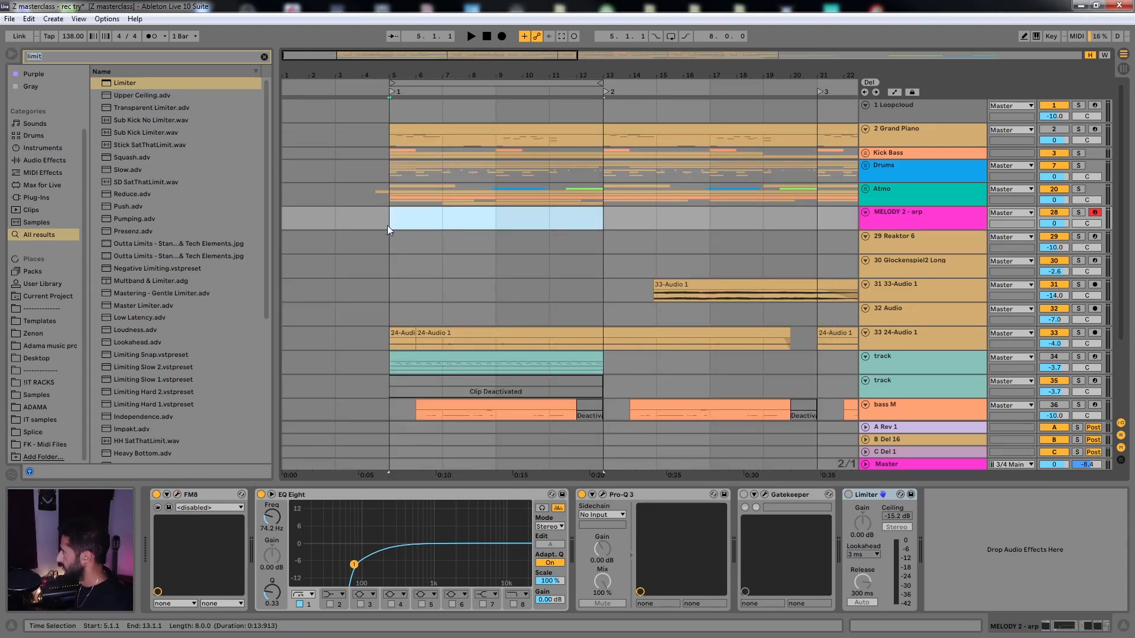
{"action": "left_click_drag", "start_coordinate": [388, 225], "coordinate": [497, 225]}
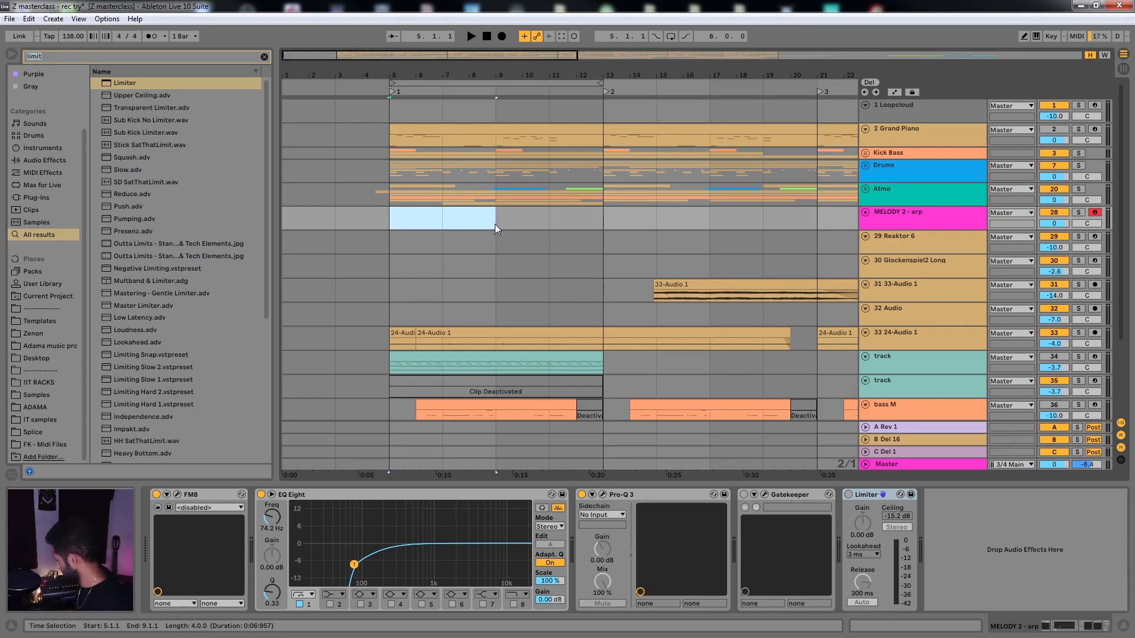
{"action": "key", "text": "ctrl+shift+m"}
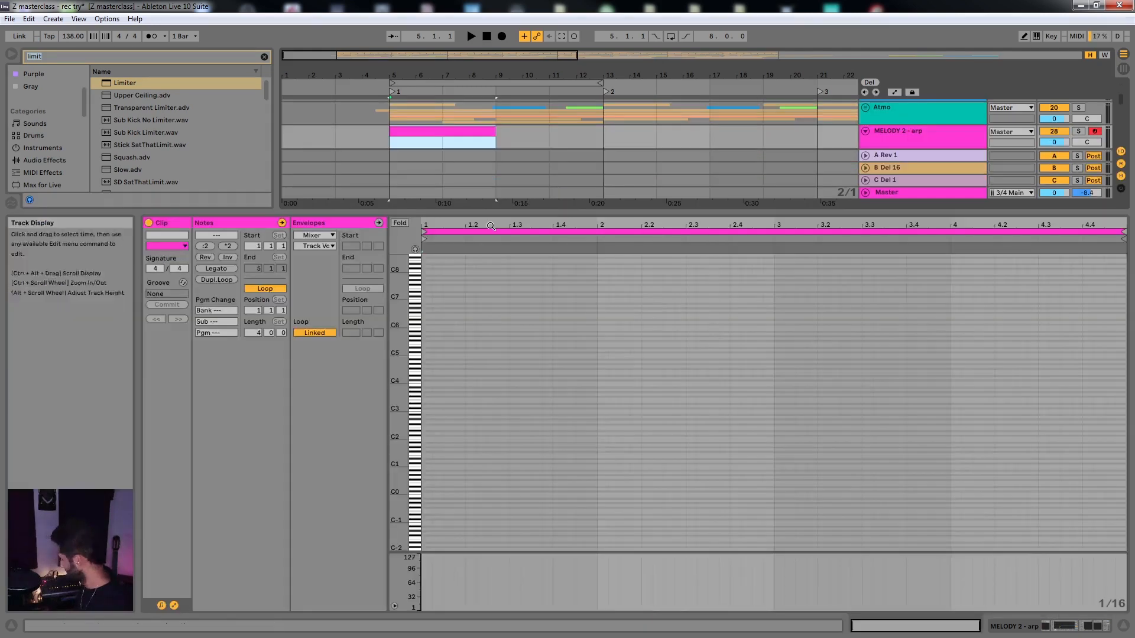
{"action": "key", "text": "ctrl+l"}
Using a fixed 1/16 grid, place a G0 note at the clip start followed by sixteenth-note copies at G1 and G2
{"action": "right_click", "coordinate": [471, 355]}
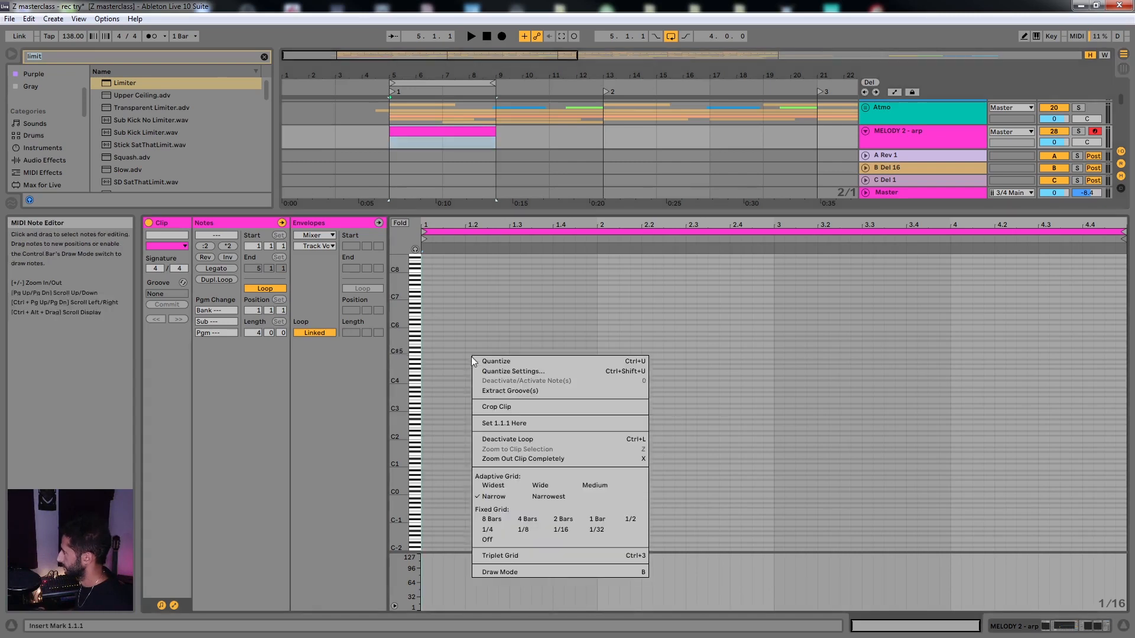
{"action": "left_click", "coordinate": [563, 525]}
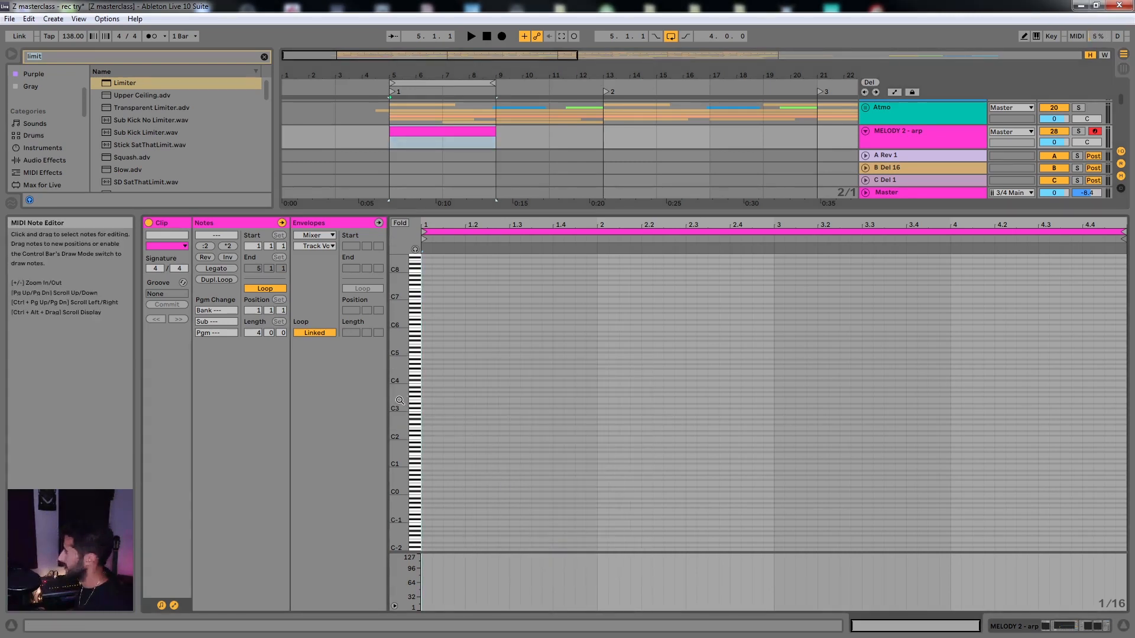
{"action": "left_click_drag", "start_coordinate": [399, 401], "coordinate": [431, 41]}
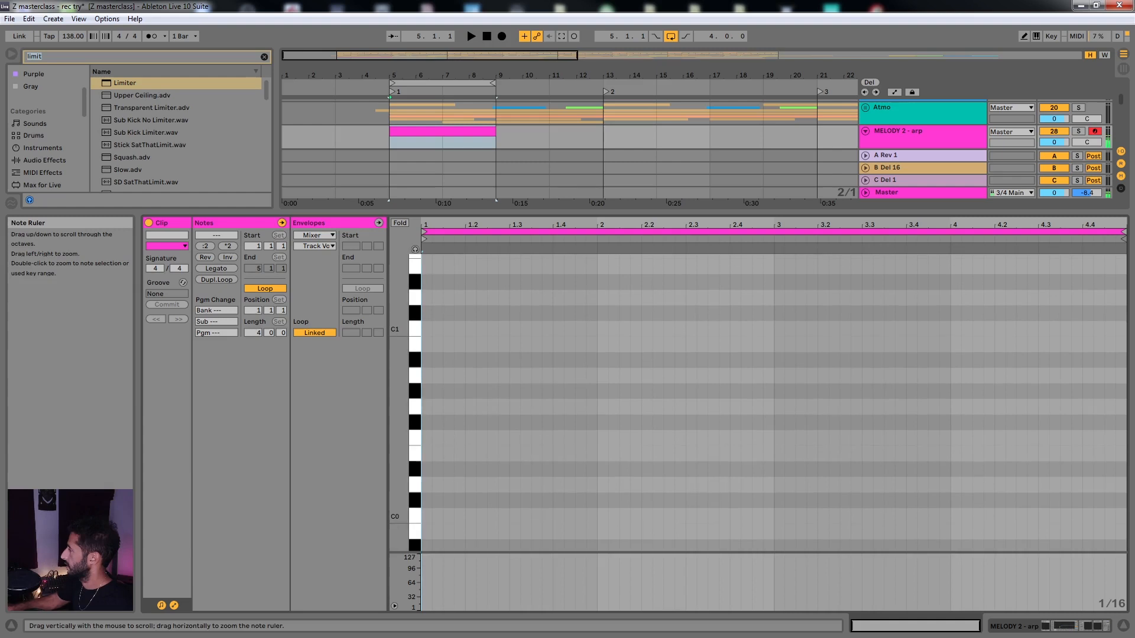
{"action": "double_click", "coordinate": [428, 410]}
{"action": "scroll", "coordinate": [417, 452], "scroll_direction": "up", "scroll_amount": 2}
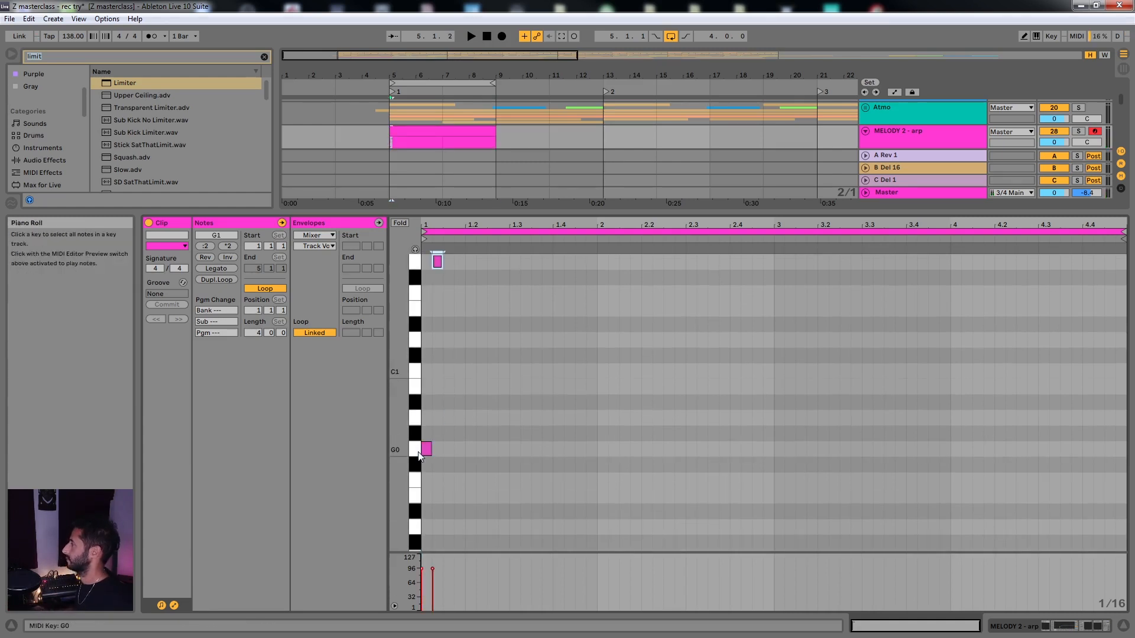
{"action": "key", "text": "ctrl+d"}
{"action": "key", "text": "shift+Up"}
Solo the MELODY 2 - arp track and start playback of the looped clip
{"action": "key", "text": "space"}
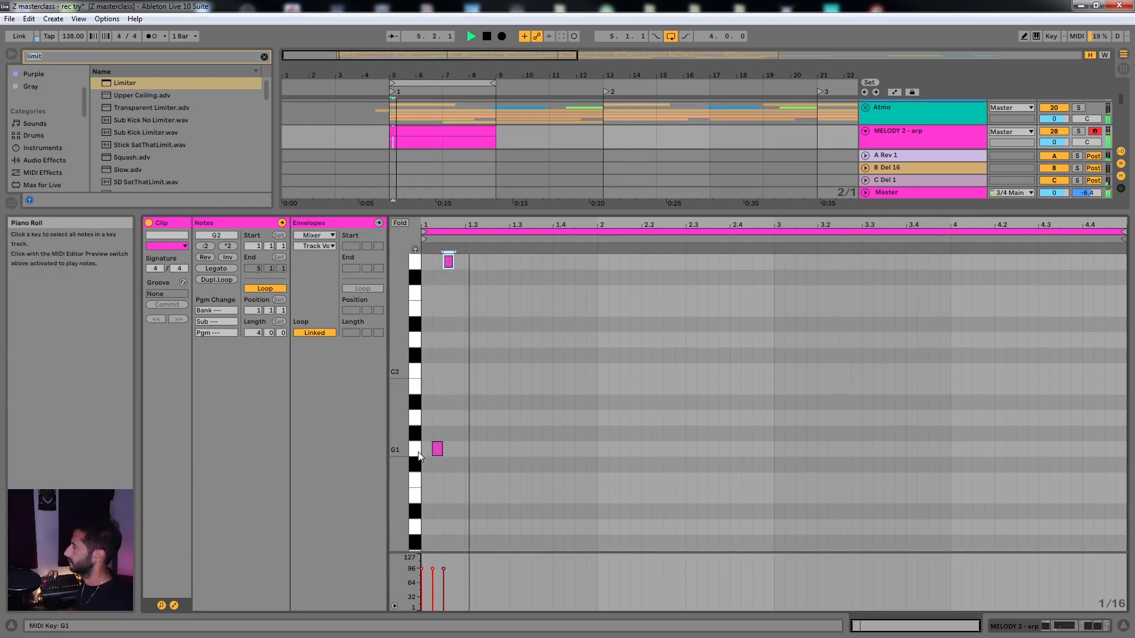
{"action": "key", "text": "s"}
{"action": "key", "text": "space"}
{"action": "key", "text": "space"}
Duplicate the three-note G0, G1, G2 pattern repeatedly until it fills the four-bar clip, and stop playback
{"action": "key", "text": "ctrl+d"}
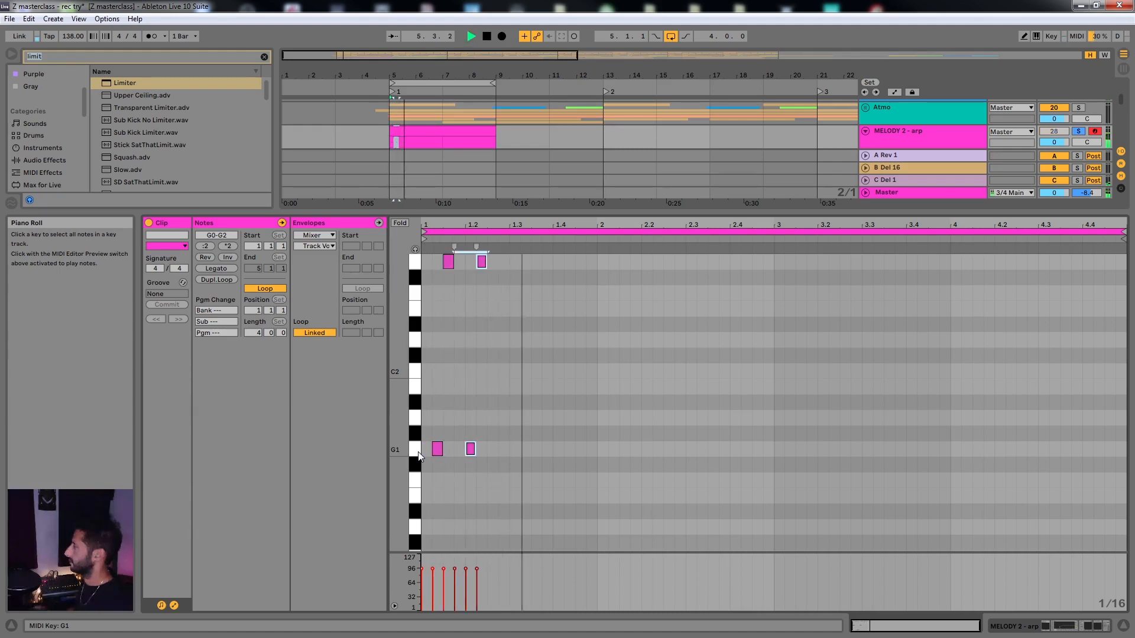
{"action": "key", "text": "ctrl+d"}
{"action": "key", "text": "ctrl+d"}
{"action": "key", "text": "ctrl+d"}
{"action": "key", "text": "ctrl+d"}
{"action": "key", "text": "ctrl+d"}
{"action": "key", "text": "ctrl+d"}
{"action": "key", "text": "ctrl+d"}
{"action": "key", "text": "ctrl+d"}
{"action": "key", "text": "ctrl+d"}
{"action": "key", "text": "ctrl+d"}
{"action": "key", "text": "ctrl+d"}
{"action": "key", "text": "ctrl+d"}
{"action": "key", "text": "ctrl+d"}
{"action": "key", "text": "ctrl+d"}
{"action": "key", "text": "ctrl+d"}
{"action": "key", "text": "ctrl+d"}
{"action": "key", "text": "ctrl+d"}
{"action": "key", "text": "ctrl+d"}
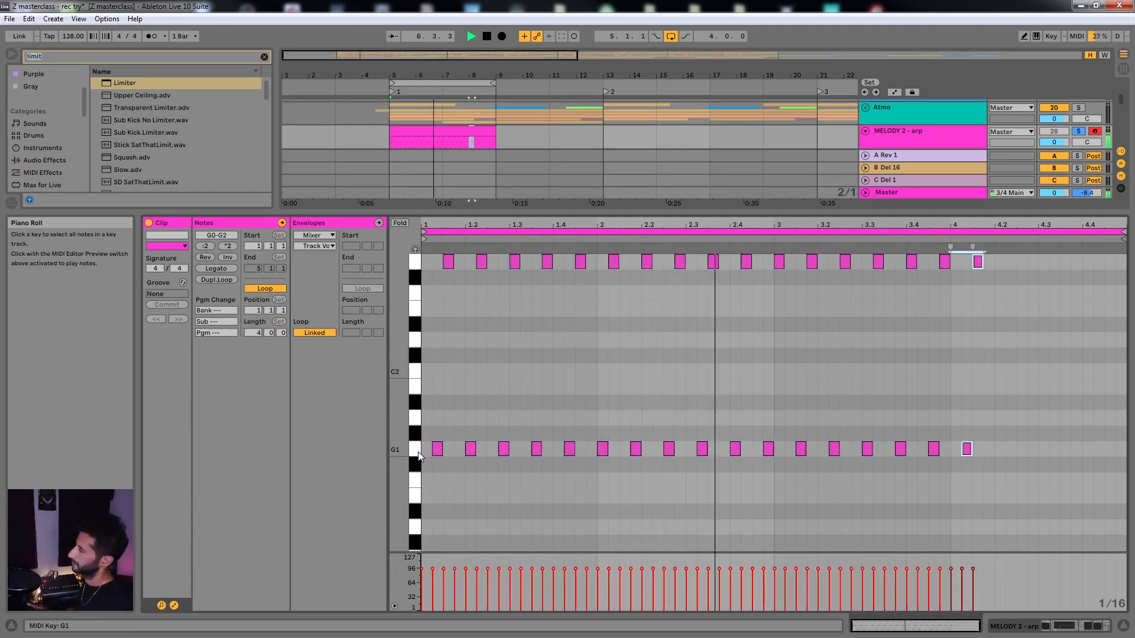
{"action": "key", "text": "ctrl+d"}
{"action": "key", "text": "ctrl+d"}
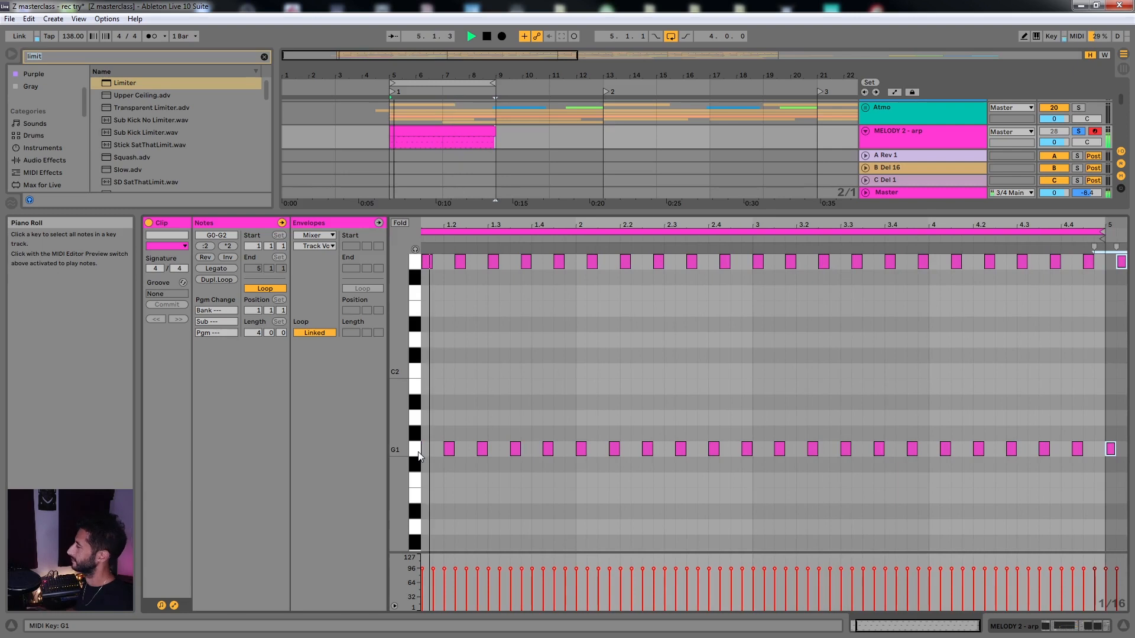
{"action": "key", "text": "space"}
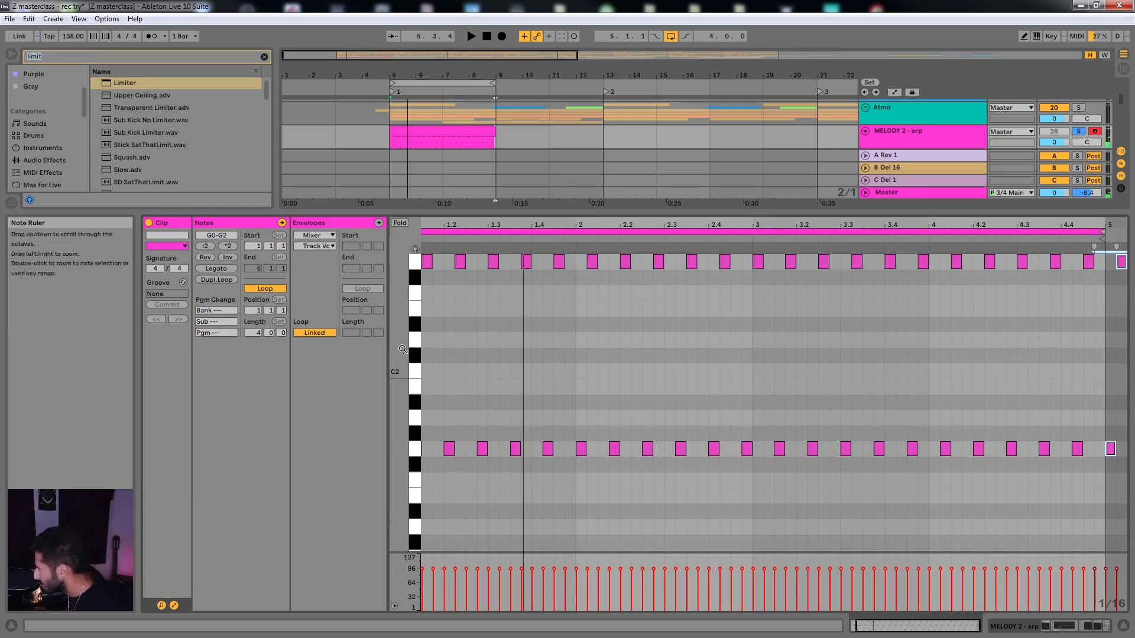
Transpose the whole row of G2 notes down to D2 and audition the clip
{"action": "left_click_drag", "start_coordinate": [399, 357], "coordinate": [361, 357]}
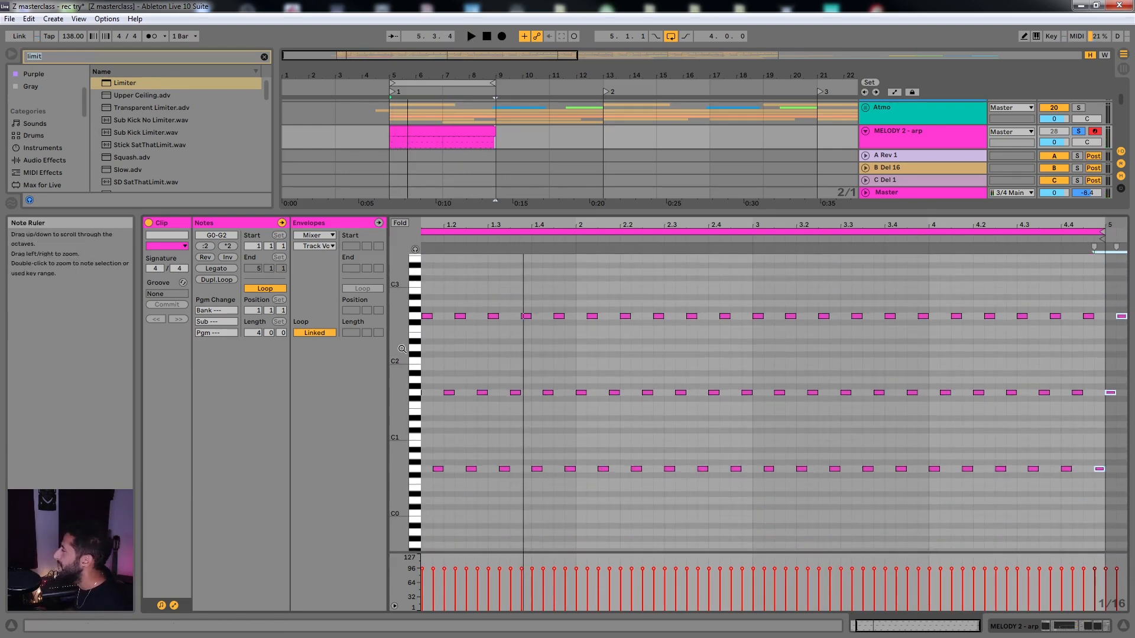
{"action": "scroll", "coordinate": [443, 293], "scroll_direction": "up", "scroll_amount": 2}
{"action": "scroll", "coordinate": [443, 293], "scroll_direction": "left", "scroll_amount": 3}
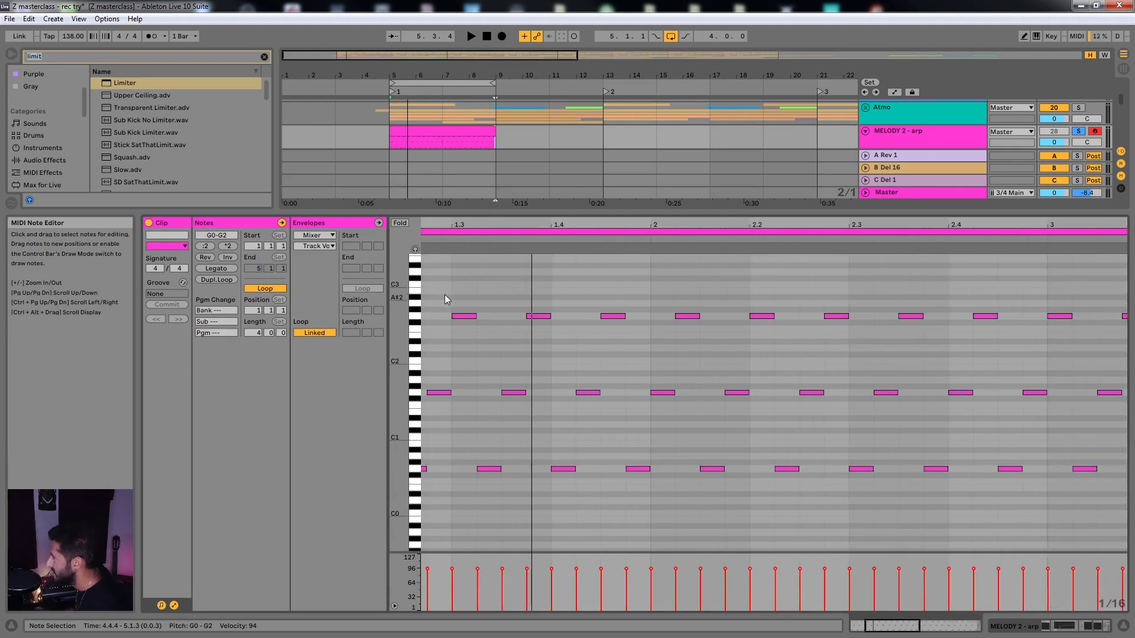
{"action": "scroll", "coordinate": [470, 294], "scroll_direction": "down", "scroll_amount": 2}
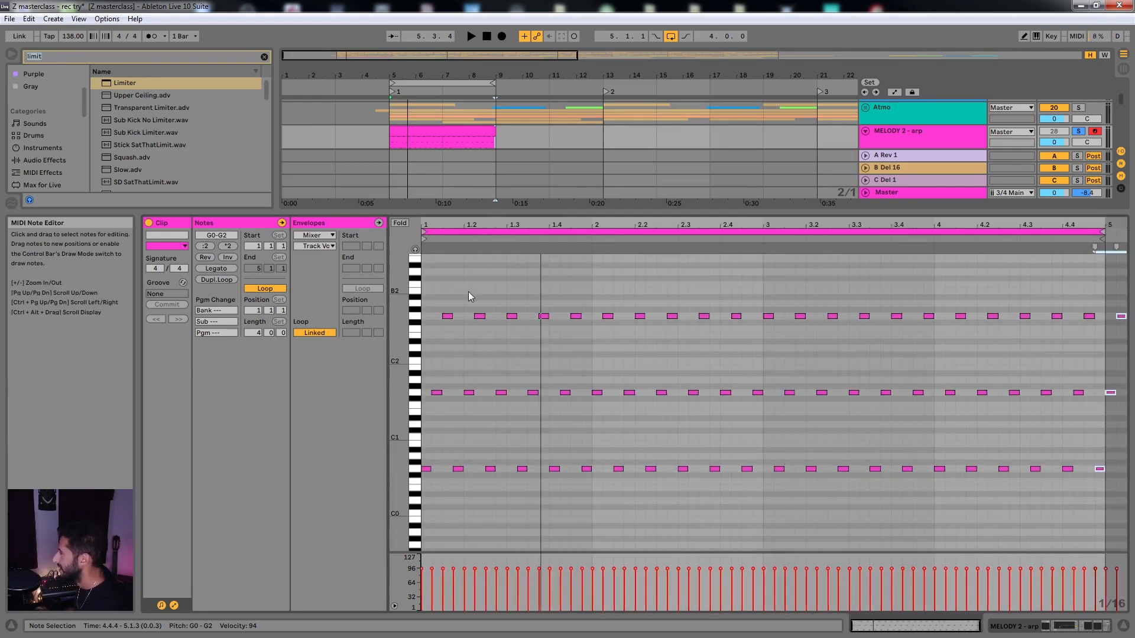
{"action": "left_click_drag", "start_coordinate": [449, 293], "coordinate": [1102, 329]}
{"action": "key", "text": "Down"}
{"action": "key", "text": "Down"}
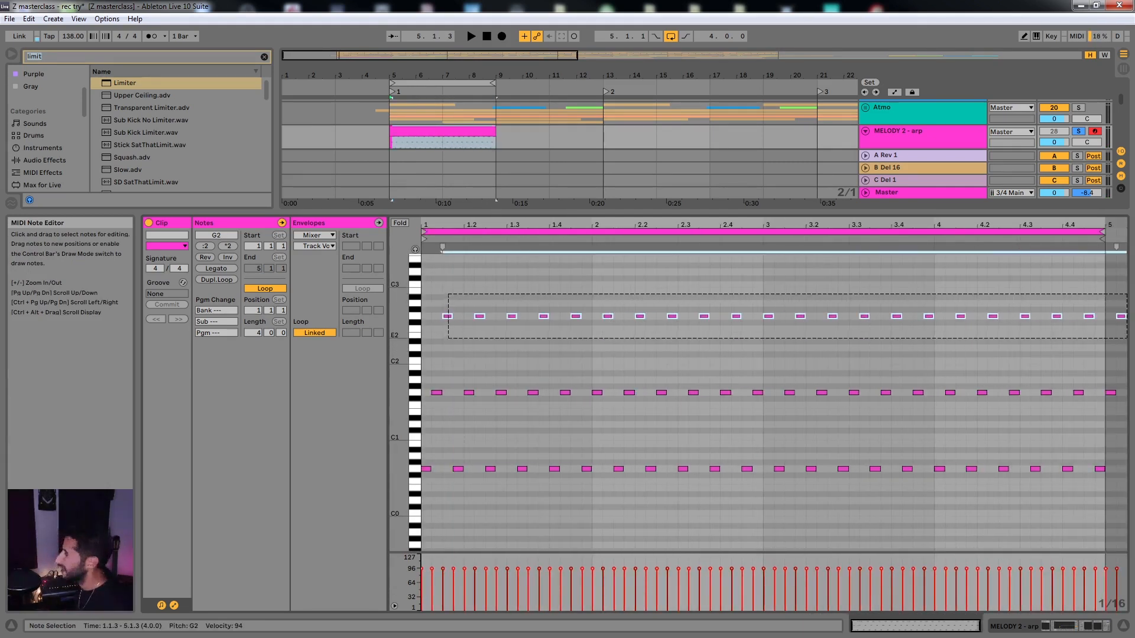
{"action": "key", "text": "Down"}
{"action": "key", "text": "Down"}
{"action": "key", "text": "Down"}
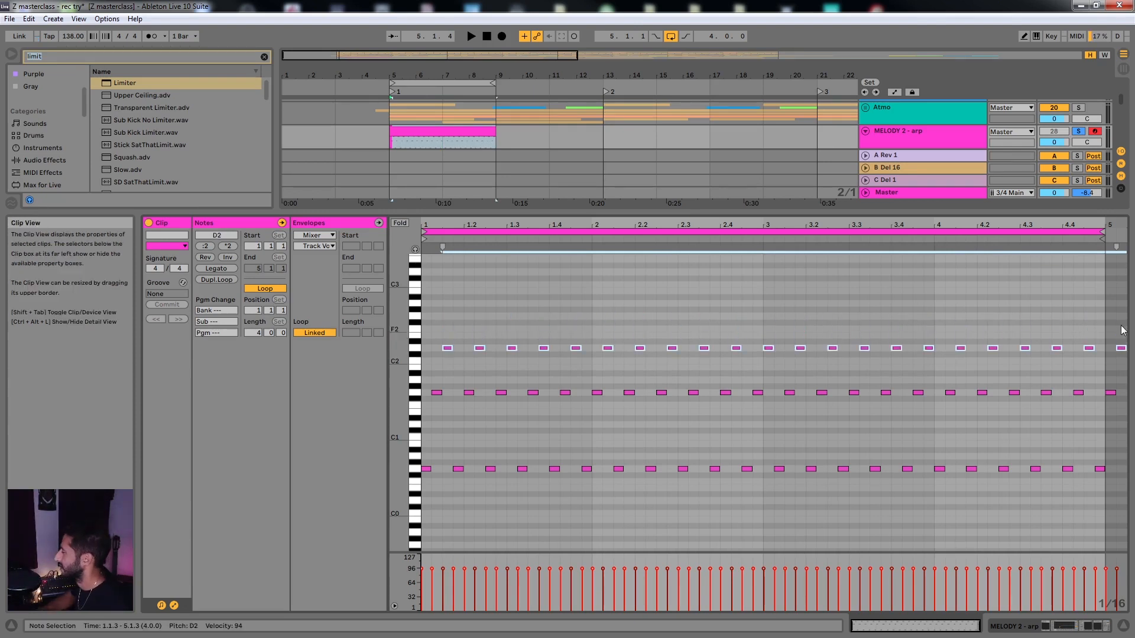
{"action": "key", "text": "space"}
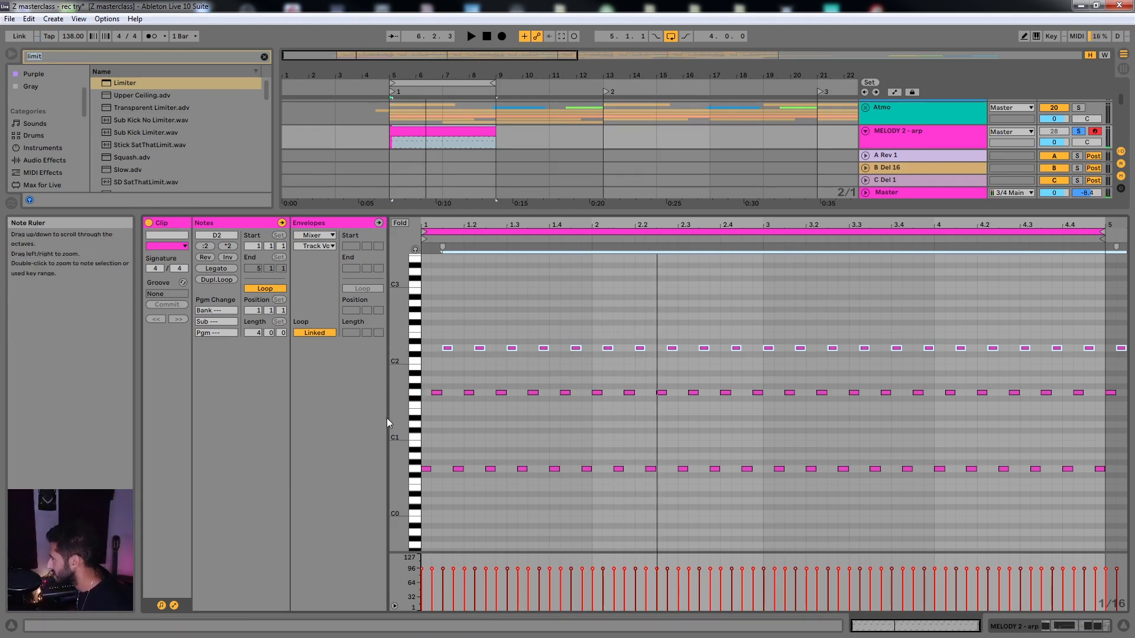
Lengthen the first G0 note to three sixteenths so that it ends at 1.1.4
{"action": "scroll", "coordinate": [423, 441], "scroll_direction": "up", "scroll_amount": 5}
{"action": "scroll", "coordinate": [443, 442], "scroll_direction": "right", "scroll_amount": 2}
{"action": "scroll", "coordinate": [446, 443], "scroll_direction": "up", "scroll_amount": 1}
{"action": "scroll", "coordinate": [443, 443], "scroll_direction": "left", "scroll_amount": 3}
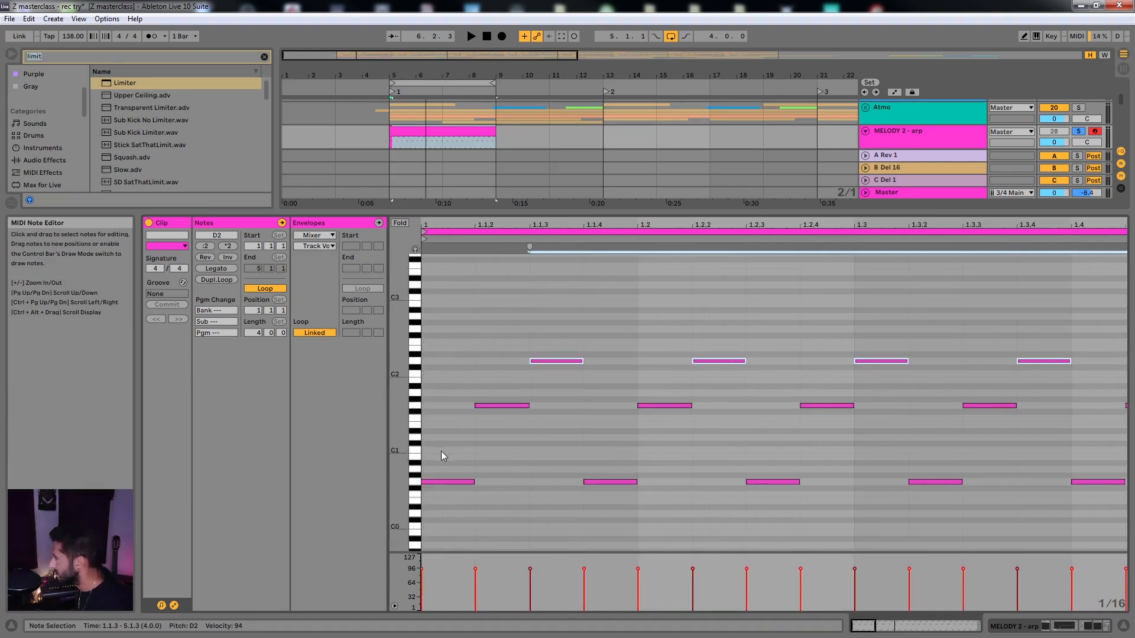
{"action": "left_click", "coordinate": [436, 482]}
{"action": "key", "text": "shift+Right"}
{"action": "key", "text": "shift+Right"}
{"action": "key", "text": "shift+Right"}
{"action": "key", "text": "shift+Left"}
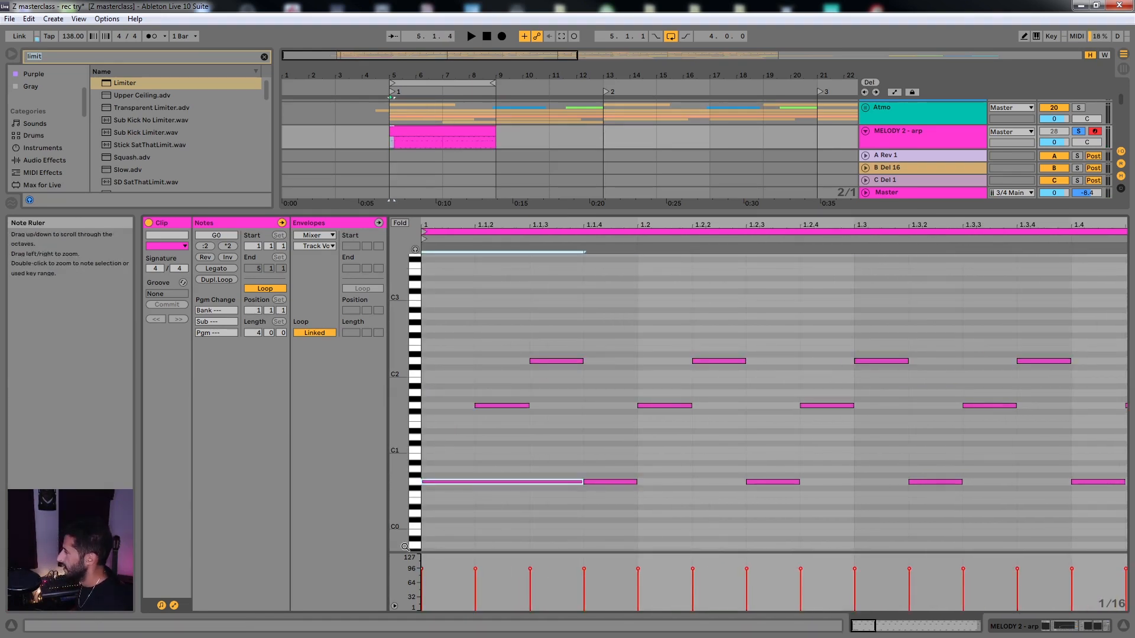
Duplicate the first three-note group with its long G0 note along the rest of the four-bar clip
{"action": "left_click_drag", "start_coordinate": [565, 342], "coordinate": [515, 494]}
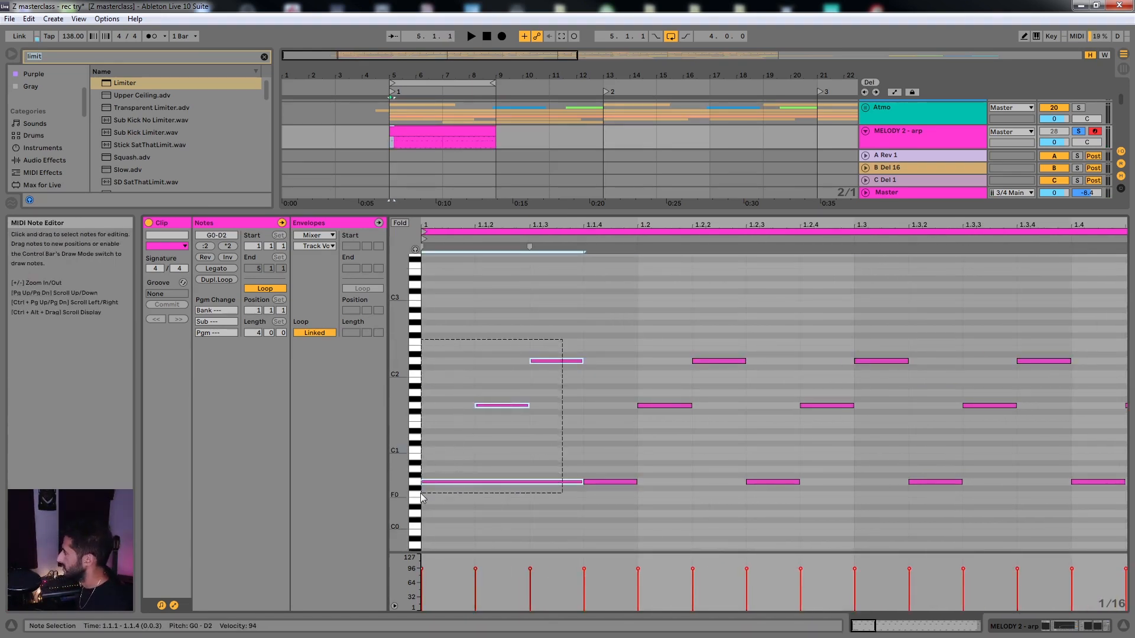
{"action": "key", "text": "ctrl+d"}
{"action": "key", "text": "ctrl+d"}
{"action": "key", "text": "ctrl+d"}
{"action": "scroll", "coordinate": [470, 402], "scroll_direction": "down", "scroll_amount": 4}
{"action": "key", "text": "ctrl+d"}
{"action": "key", "text": "ctrl+d"}
{"action": "key", "text": "ctrl+d"}
{"action": "key", "text": "ctrl+d"}
{"action": "key", "text": "ctrl+d"}
{"action": "key", "text": "ctrl+d"}
{"action": "key", "text": "ctrl+d"}
{"action": "key", "text": "ctrl+d"}
{"action": "key", "text": "ctrl+d"}
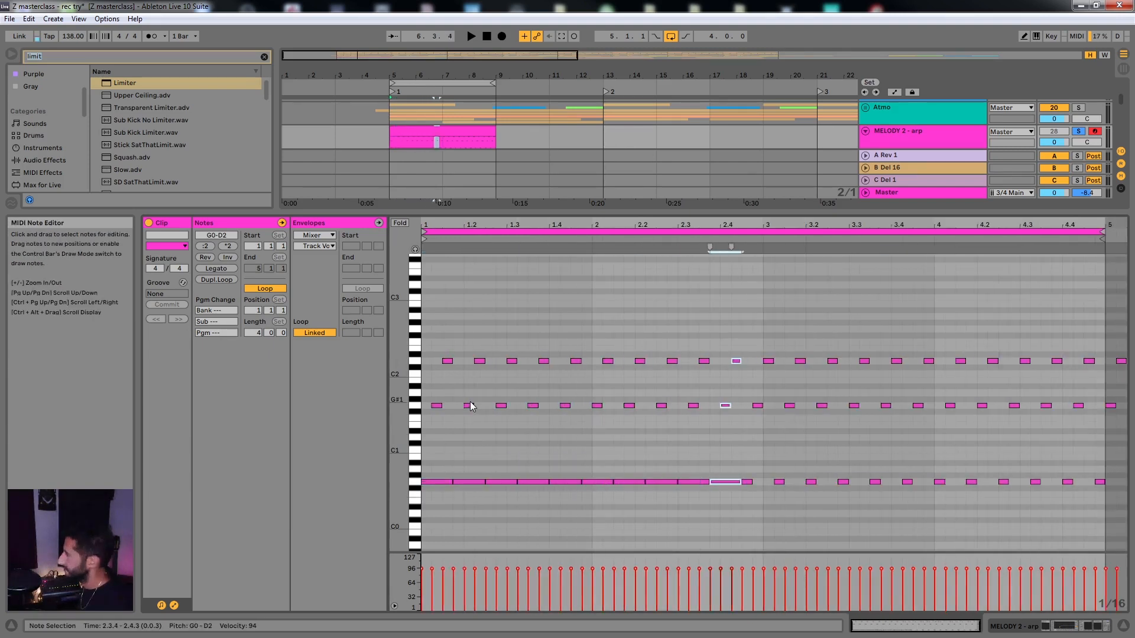
{"action": "key", "text": "ctrl+d"}
{"action": "key", "text": "ctrl+d"}
{"action": "key", "text": "ctrl+d"}
{"action": "key", "text": "ctrl+d"}
{"action": "key", "text": "ctrl+d"}
{"action": "key", "text": "ctrl+d"}
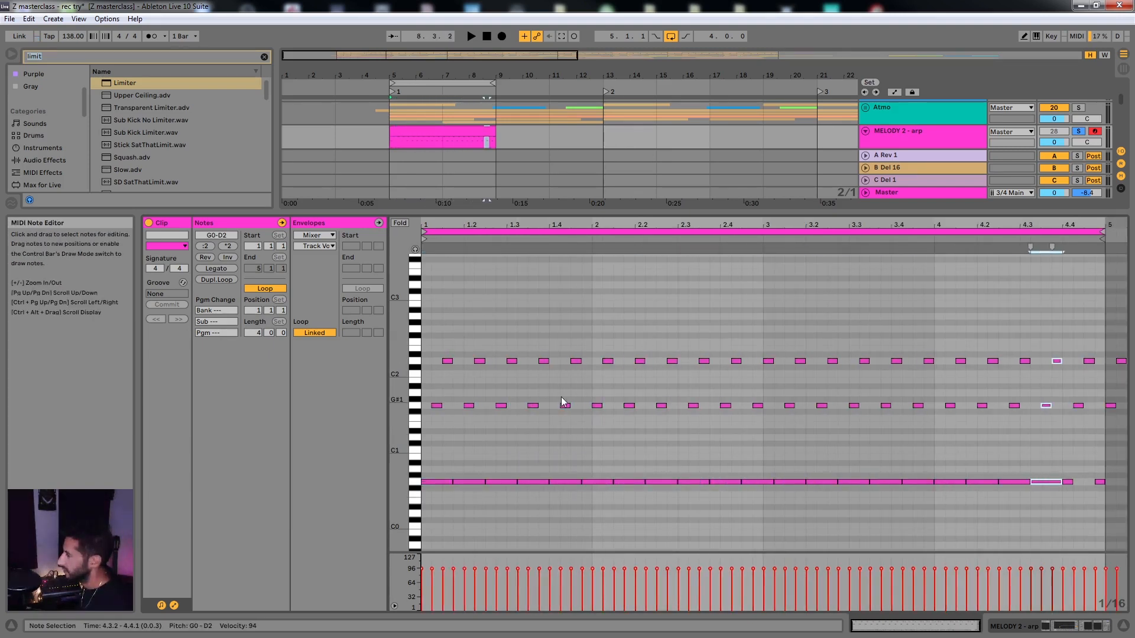
Set the velocity of all G0 notes to 82 while the loop plays, and stop playback
{"action": "key", "text": "space"}
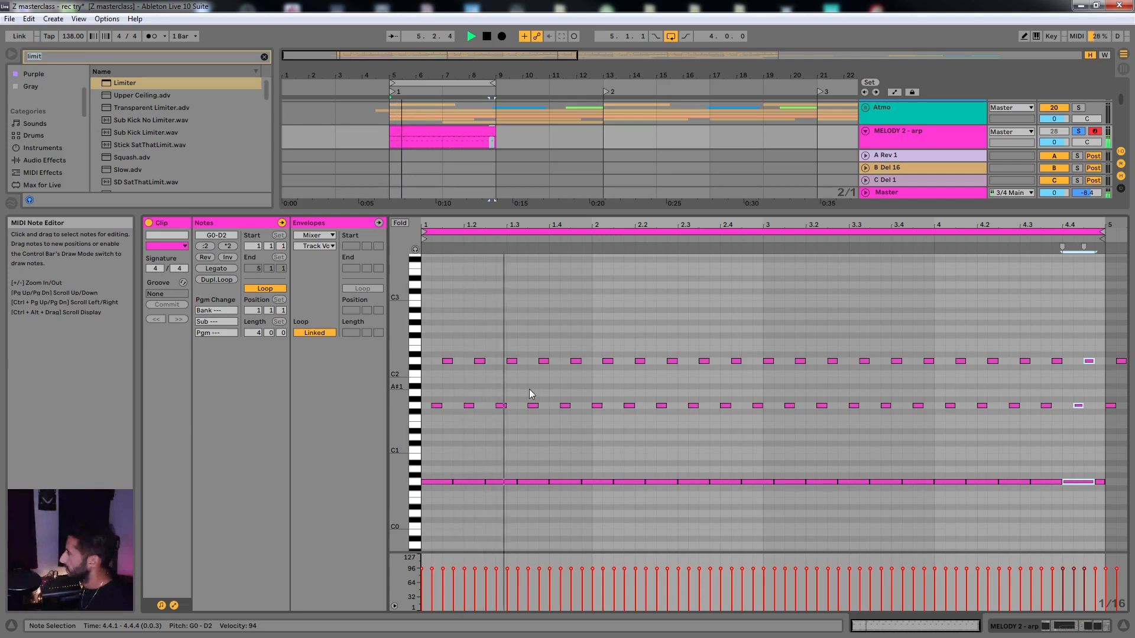
{"action": "left_click", "coordinate": [441, 349]}
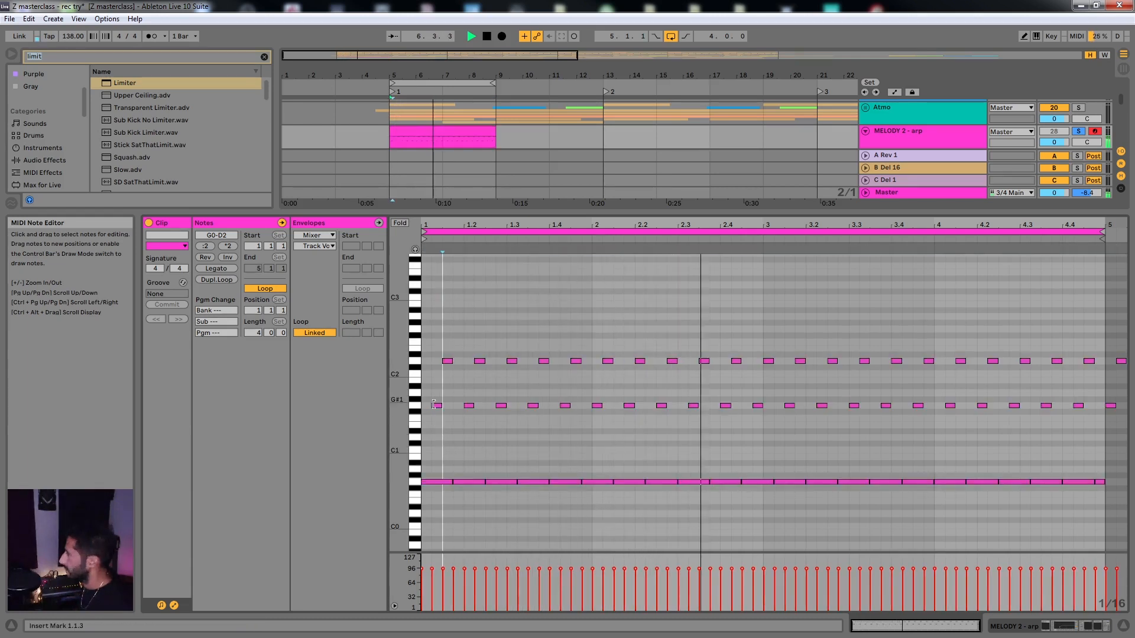
{"action": "left_click", "coordinate": [418, 483]}
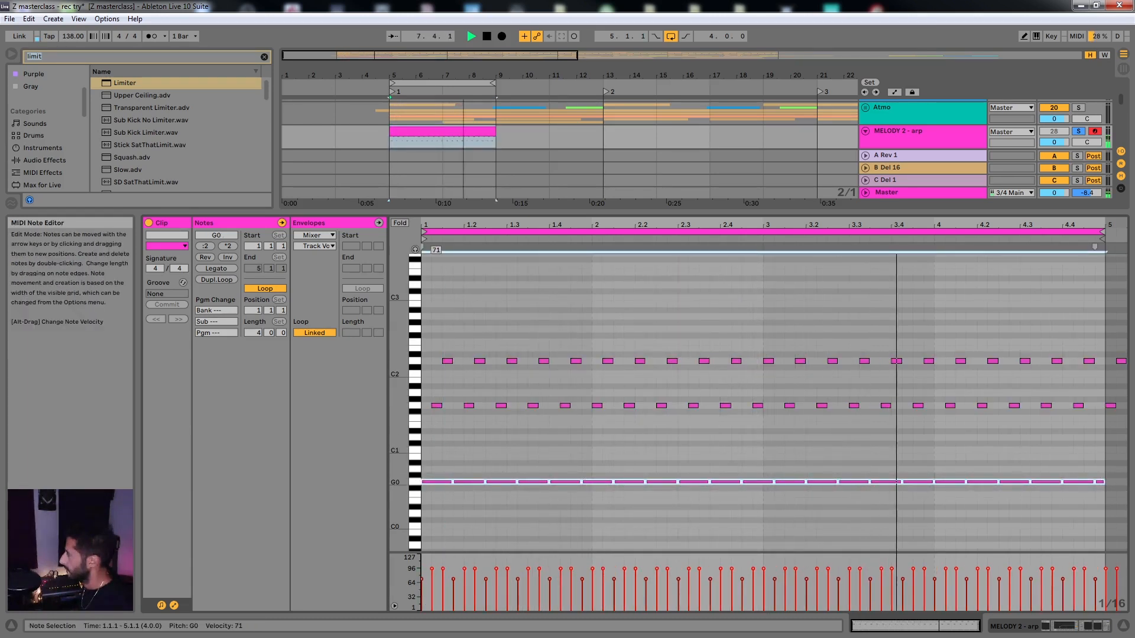
{"action": "left_click_drag", "start_coordinate": [439, 482], "coordinate": [439, 476]}
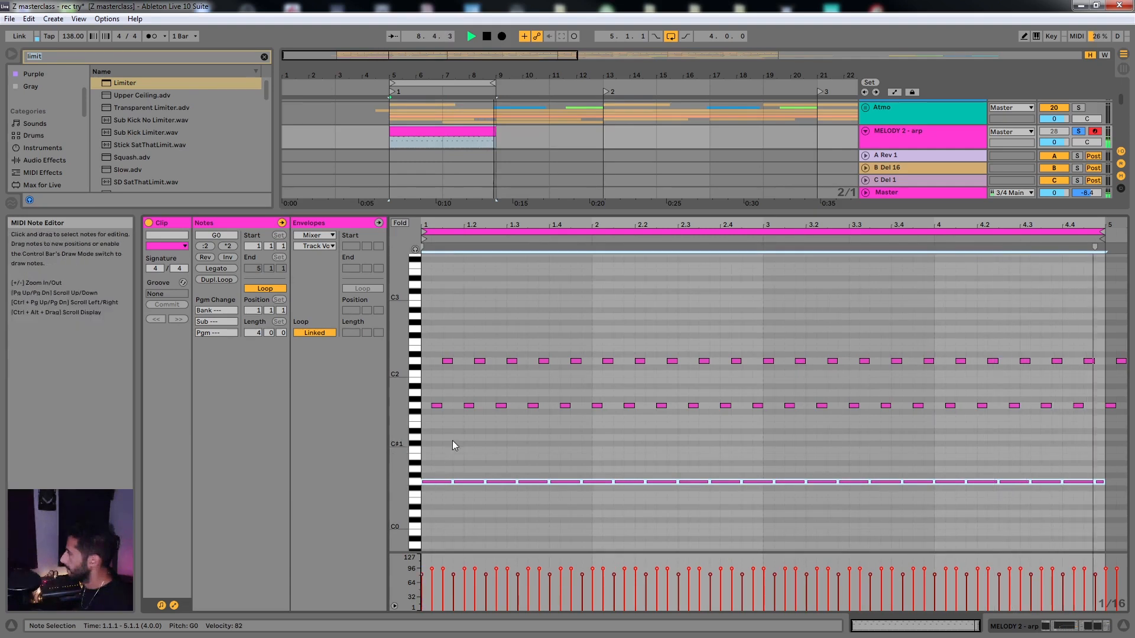
{"action": "left_click", "coordinate": [453, 438]}
{"action": "key", "text": "space"}
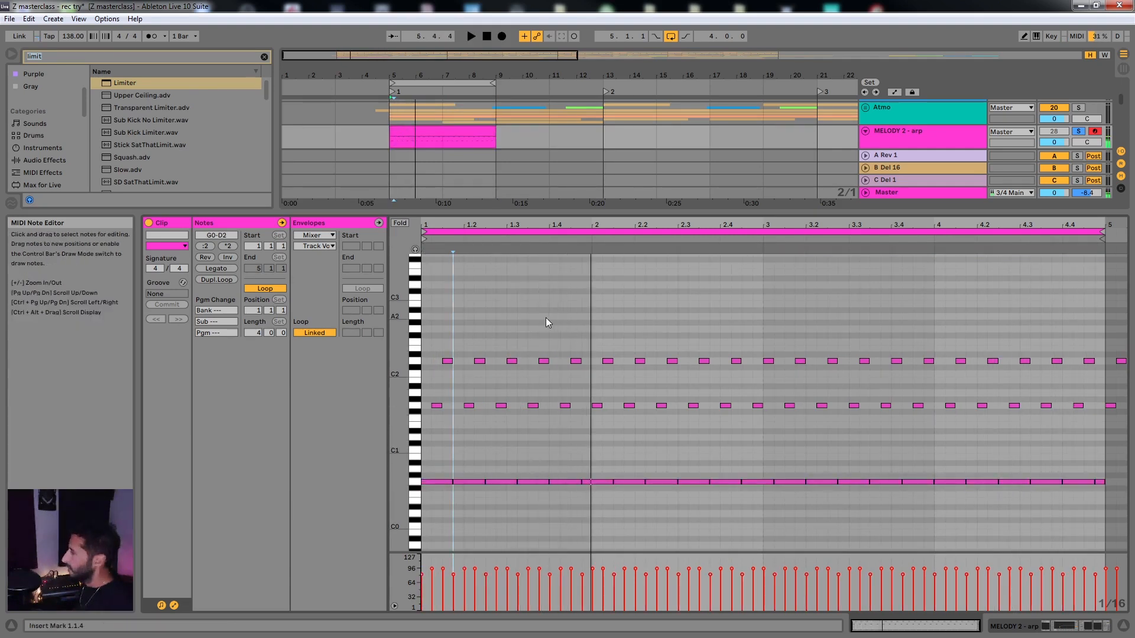
Examine how the first three-note group at the start of the clip sits on the sixteenth grid
{"action": "left_click", "coordinate": [545, 317]}
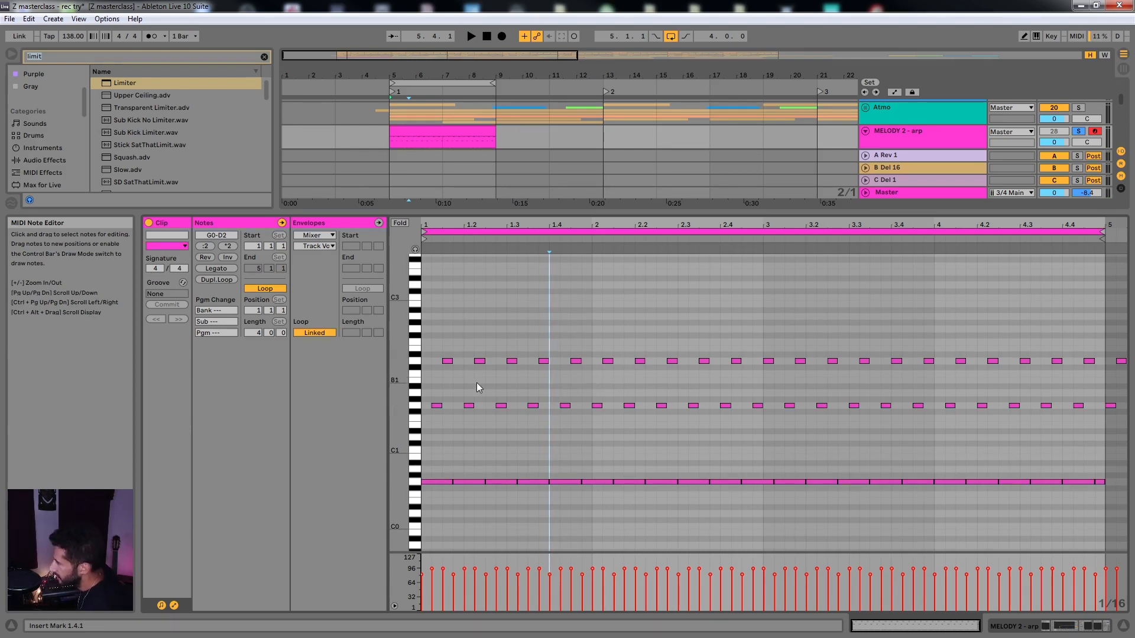
{"action": "scroll", "coordinate": [440, 359], "scroll_direction": "up", "scroll_amount": 6}
{"action": "scroll", "coordinate": [440, 354], "scroll_direction": "left", "scroll_amount": 3}
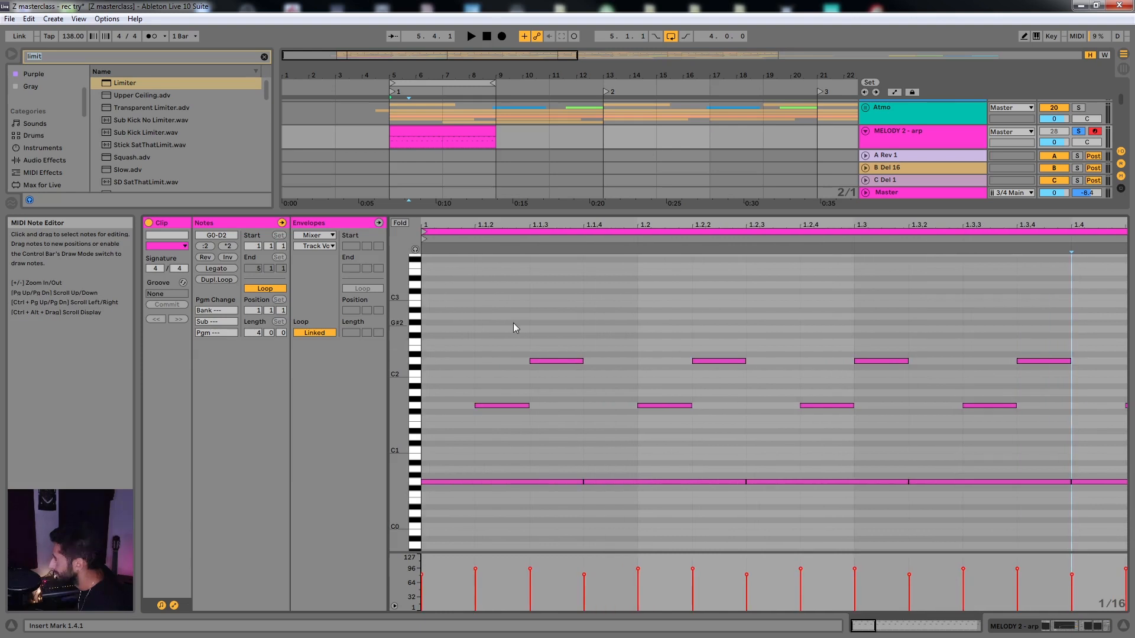
{"action": "left_click_drag", "start_coordinate": [547, 325], "coordinate": [423, 510]}
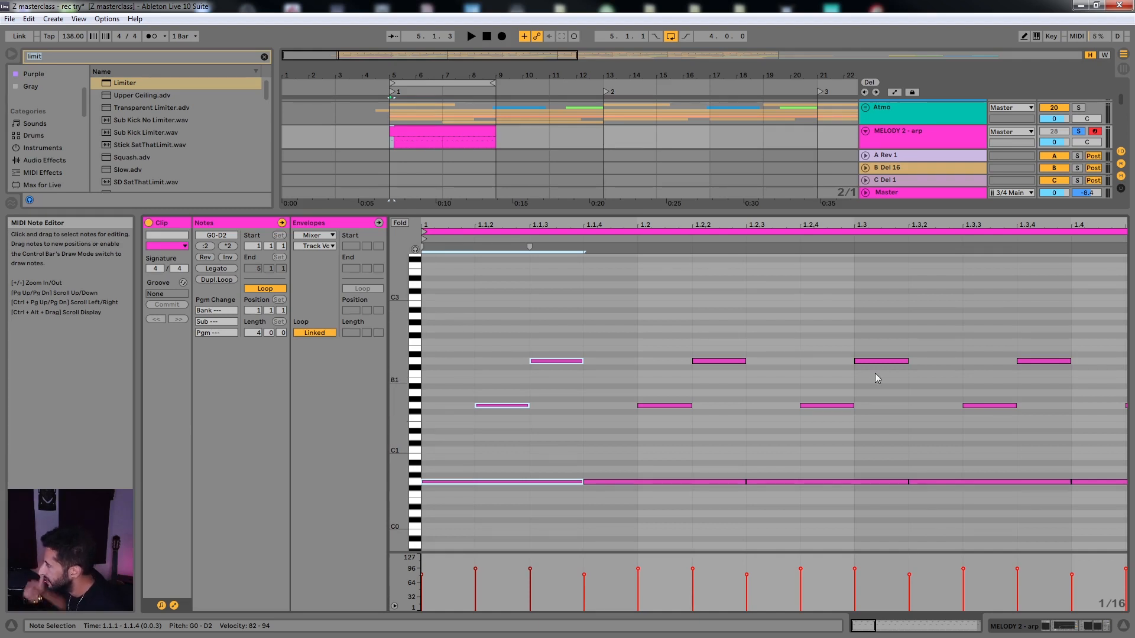
{"action": "scroll", "coordinate": [489, 346], "scroll_direction": "down", "scroll_amount": 5}
{"action": "scroll", "coordinate": [488, 347], "scroll_direction": "up", "scroll_amount": 5}
{"action": "scroll", "coordinate": [462, 363], "scroll_direction": "down", "scroll_amount": 4}
{"action": "scroll", "coordinate": [465, 361], "scroll_direction": "up", "scroll_amount": 4}
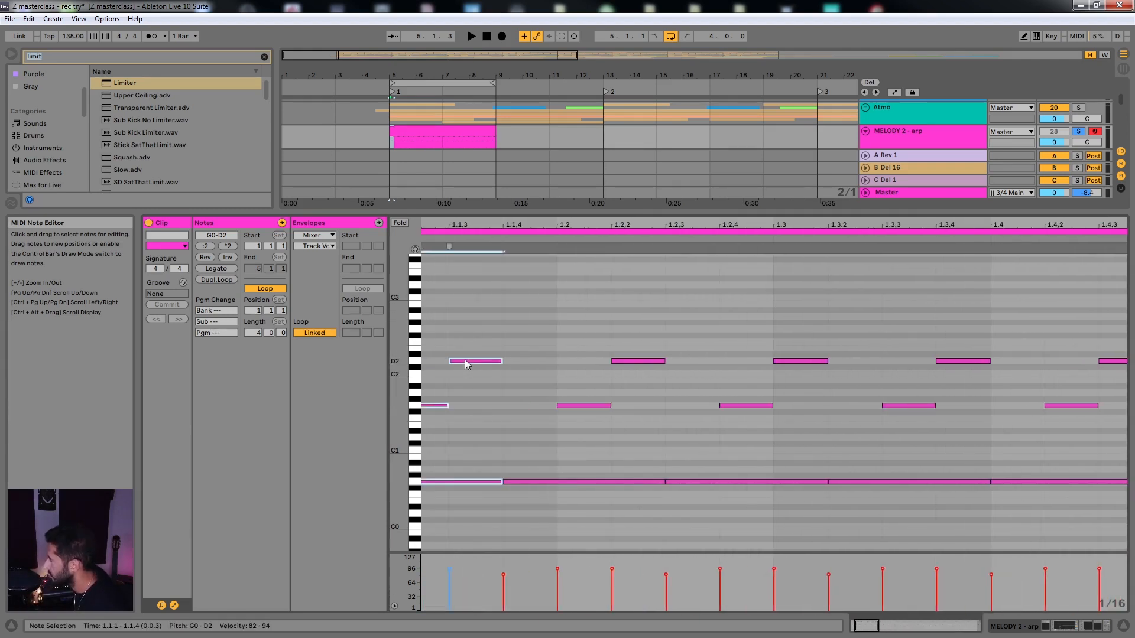
{"action": "scroll", "coordinate": [467, 362], "scroll_direction": "down", "scroll_amount": 3}
{"action": "scroll", "coordinate": [434, 333], "scroll_direction": "up", "scroll_amount": 5}
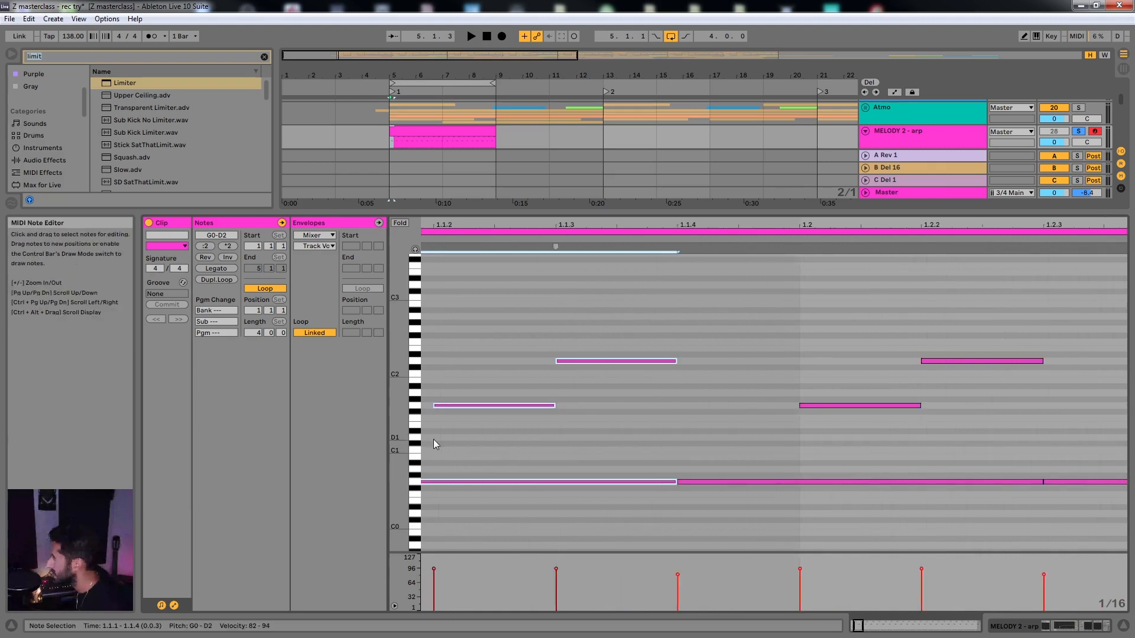
{"action": "scroll", "coordinate": [446, 441], "scroll_direction": "left", "scroll_amount": 2}
{"action": "scroll", "coordinate": [457, 468], "scroll_direction": "down", "scroll_amount": 5}
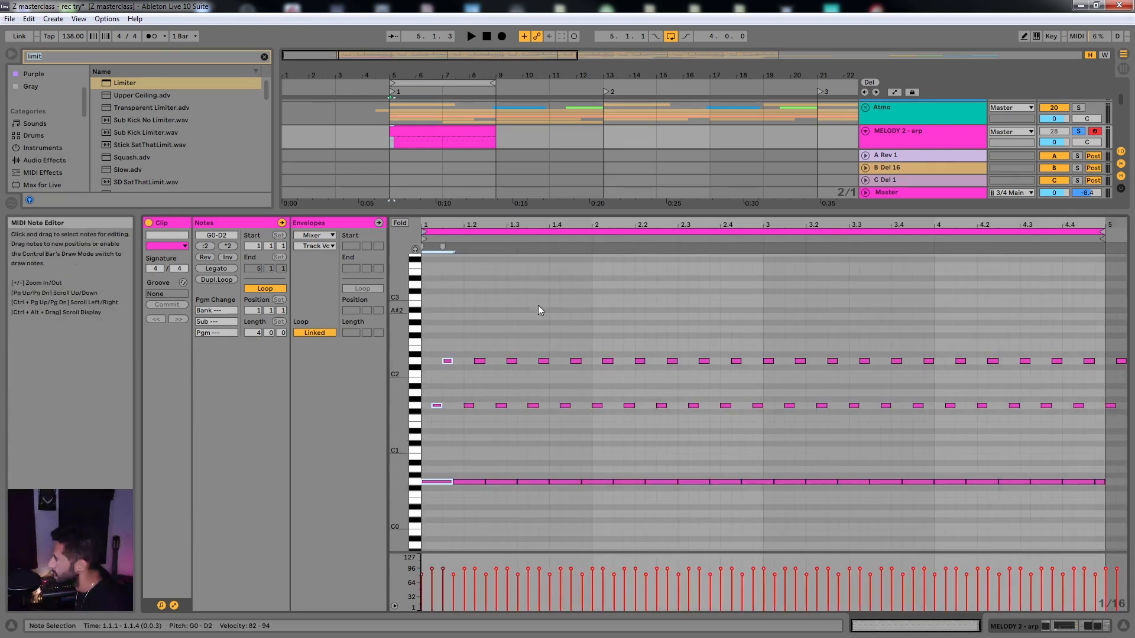
Examine which arpeggio notes fall at the starts of bars 2 and 3 and how the groups roll across the bar lines
{"action": "left_click", "coordinate": [591, 278]}
{"action": "scroll", "coordinate": [596, 378], "scroll_direction": "up", "scroll_amount": 5}
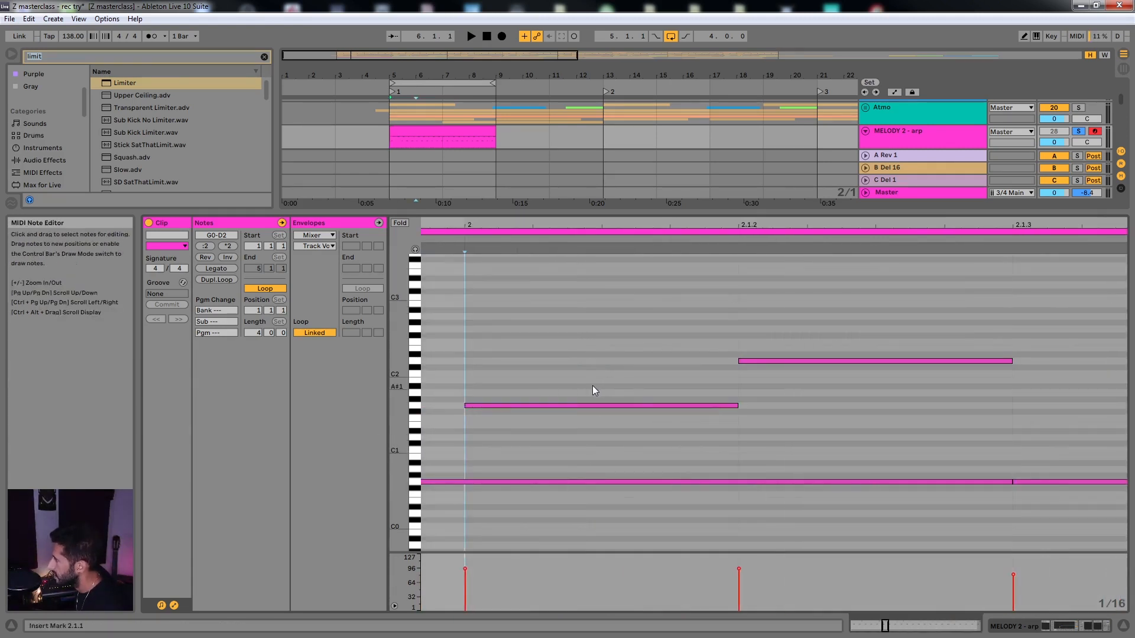
{"action": "left_click", "coordinate": [591, 405]}
{"action": "scroll", "coordinate": [571, 428], "scroll_direction": "down", "scroll_amount": 5}
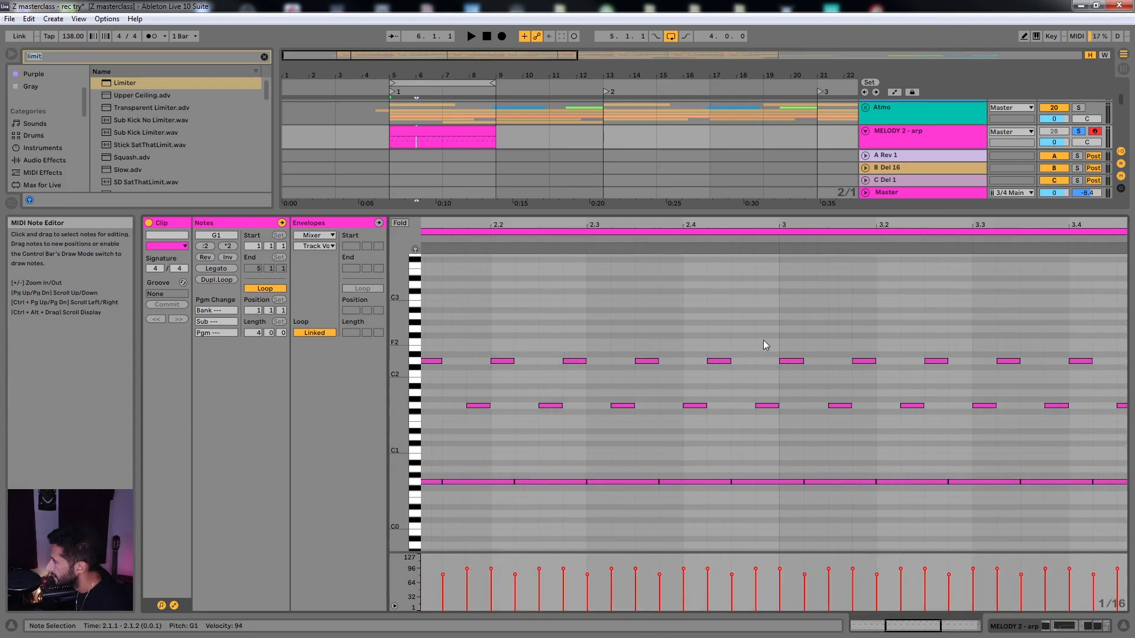
{"action": "left_click_drag", "start_coordinate": [795, 368], "coordinate": [794, 365]}
{"action": "scroll", "coordinate": [796, 366], "scroll_direction": "down", "scroll_amount": 3}
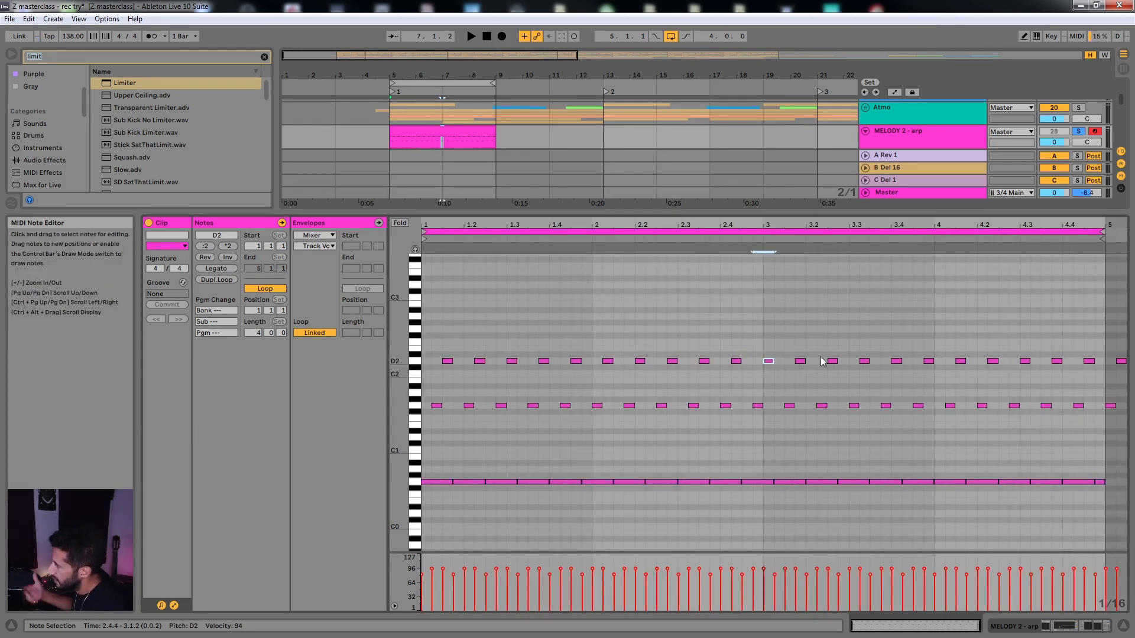
{"action": "left_click_drag", "start_coordinate": [917, 323], "coordinate": [323, 530]}
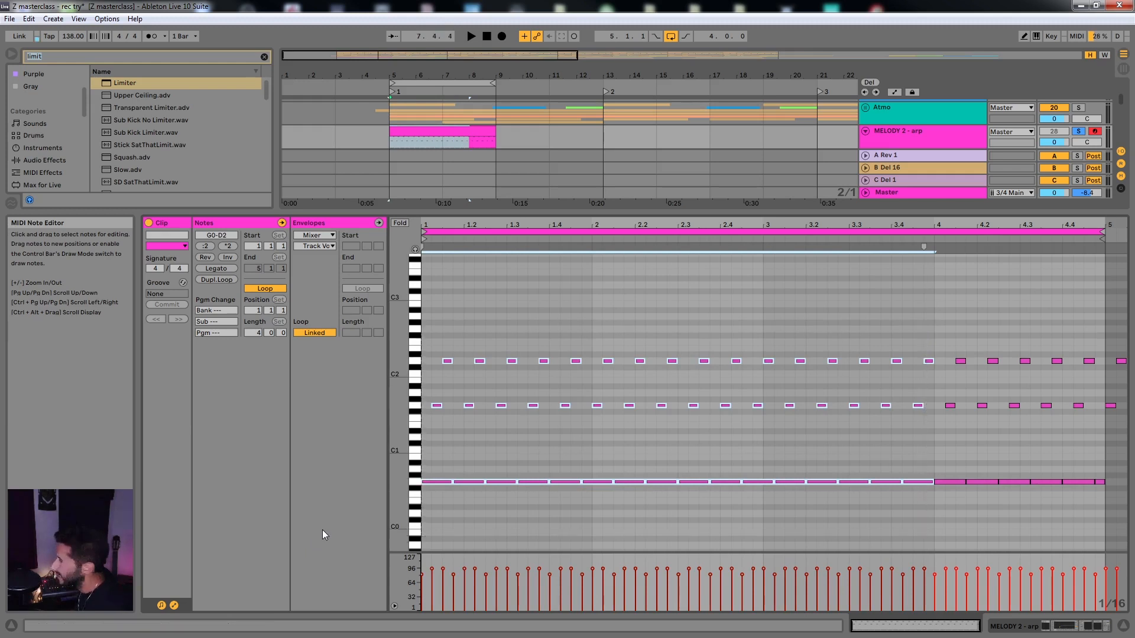
{"action": "left_click", "coordinate": [913, 320]}
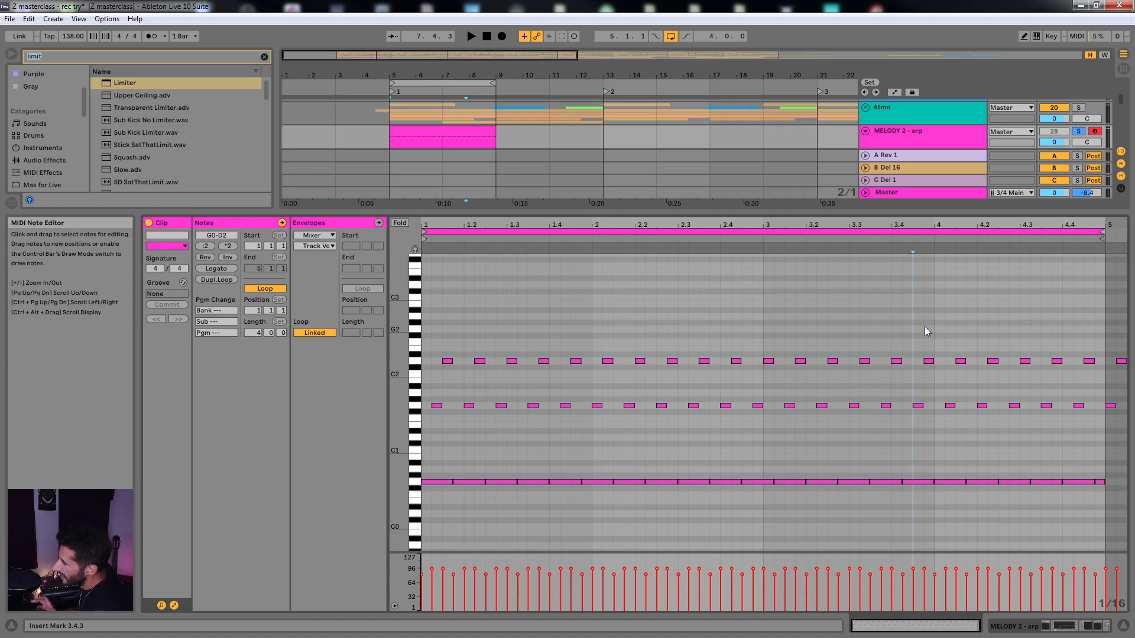
{"action": "left_click_drag", "start_coordinate": [912, 325], "coordinate": [549, 441]}
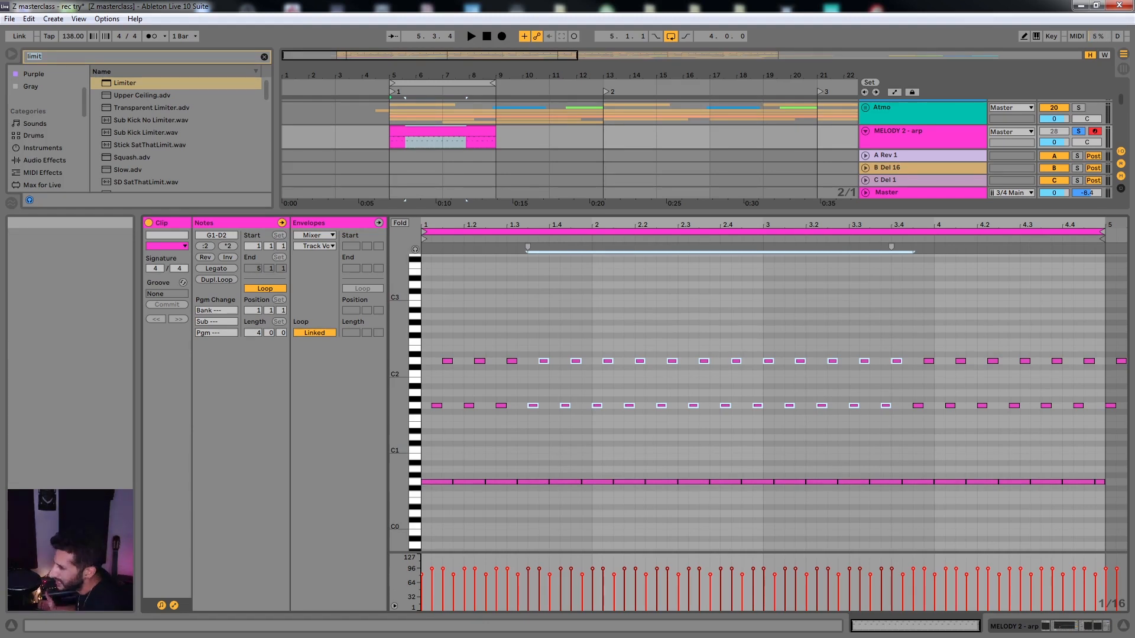
{"action": "left_click", "coordinate": [597, 314]}
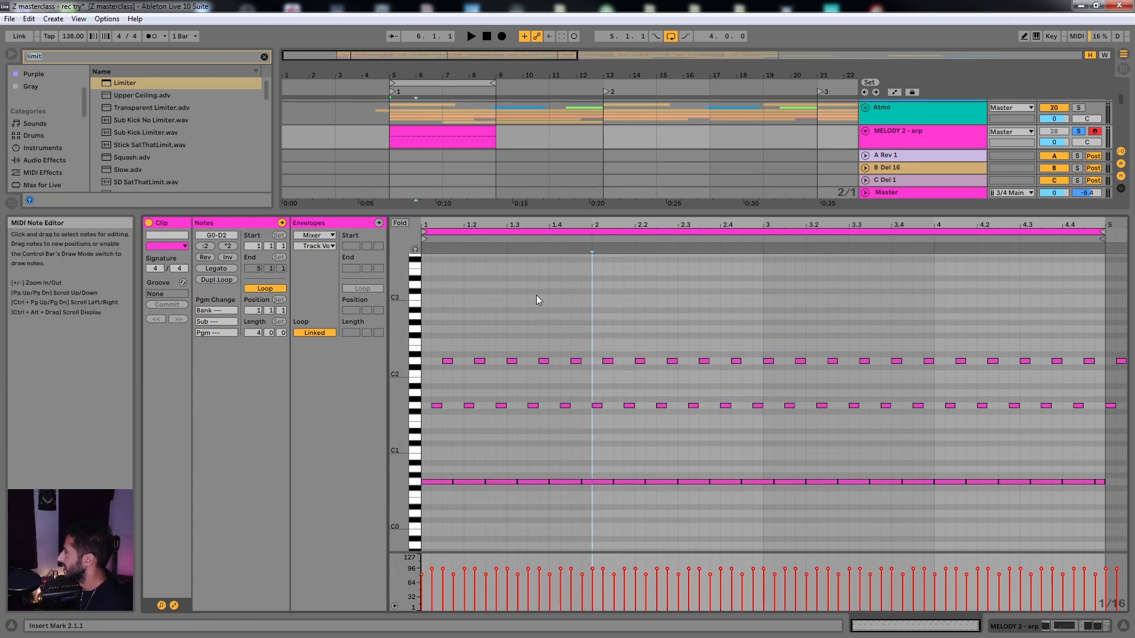
Play the arpeggio with the full mix, raise the MELODY 2 - arp track volume to 4.0, and stop playback
{"action": "key", "text": "space"}
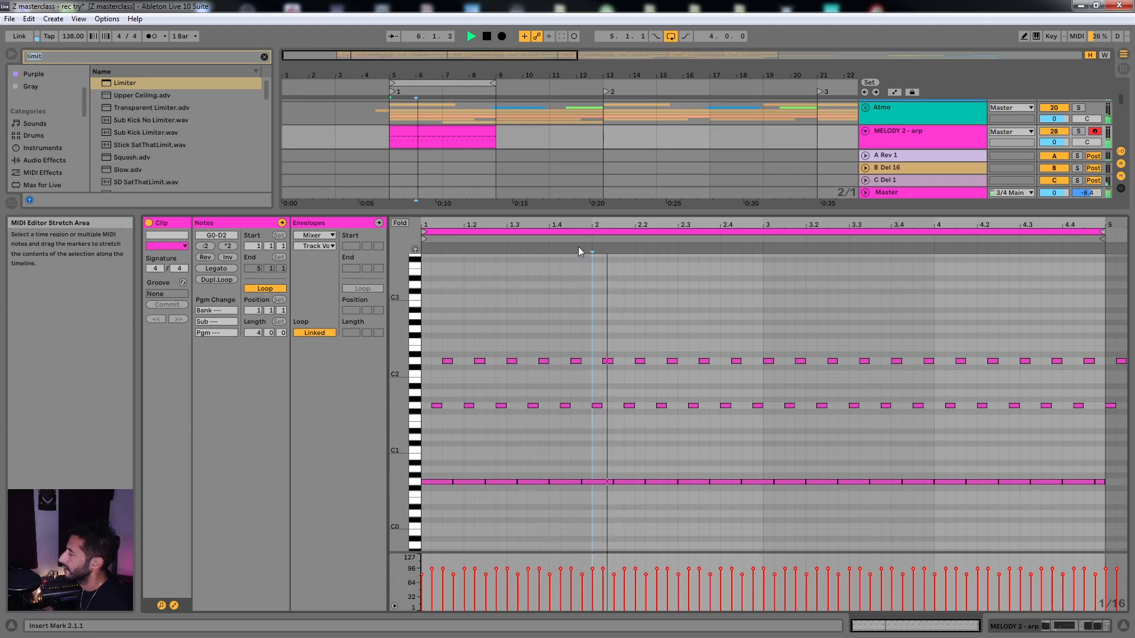
{"action": "left_click_drag", "start_coordinate": [1054, 142], "coordinate": [1054, 130]}
{"action": "key", "text": "space"}
{"action": "key", "text": "shift+Tab"}
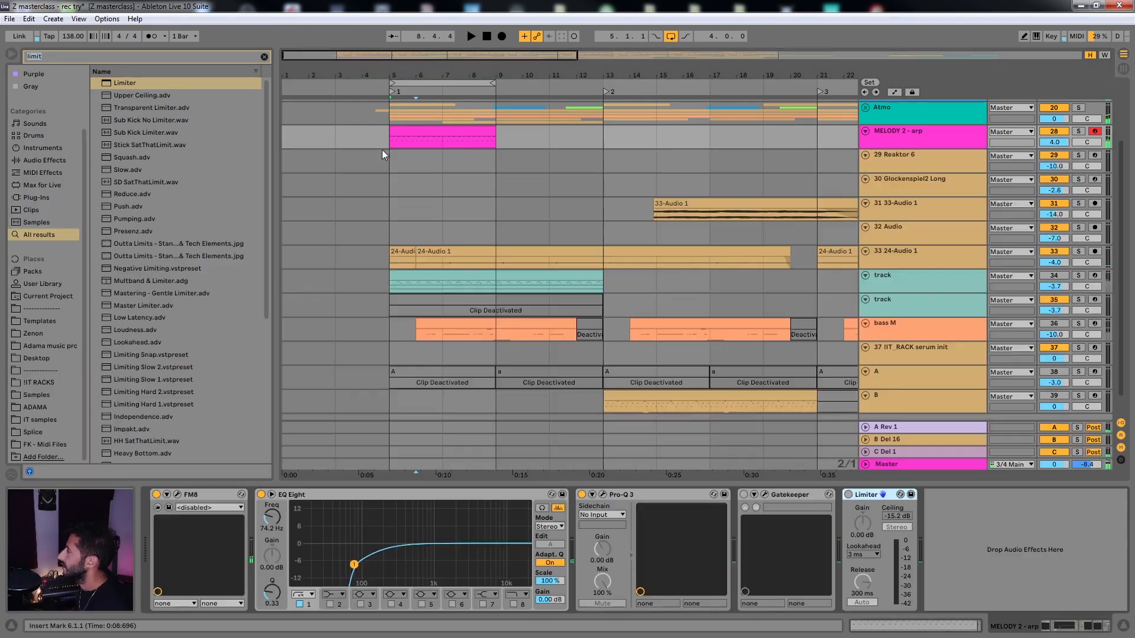
Duplicate the four-bar arp clip in the arrangement so that the copy fills bars 9 to 13
{"action": "left_click", "coordinate": [442, 126]}
{"action": "key", "text": "ctrl+d"}
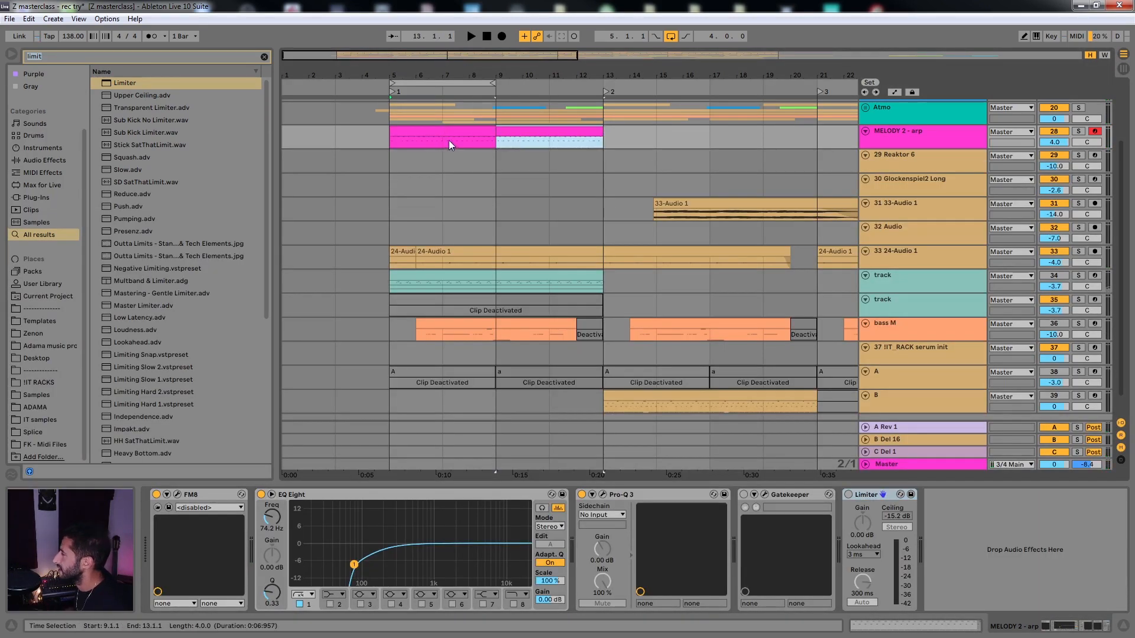
{"action": "scroll", "coordinate": [495, 143], "scroll_direction": "up", "scroll_amount": 9}
{"action": "scroll", "coordinate": [483, 162], "scroll_direction": "up", "scroll_amount": 4}
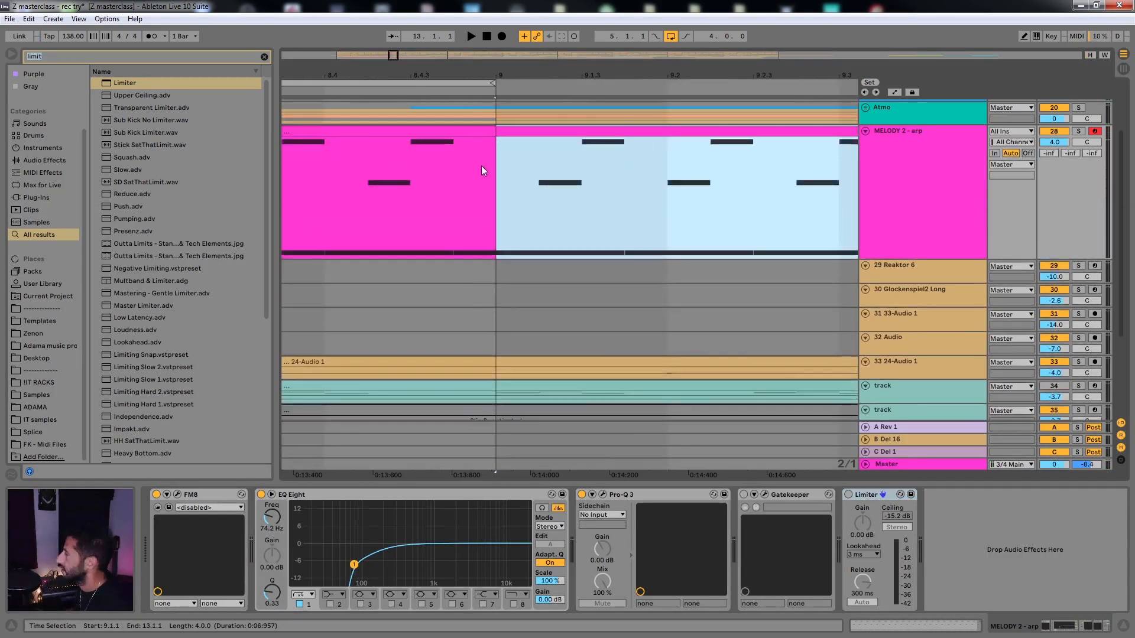
{"action": "scroll", "coordinate": [481, 166], "scroll_direction": "up", "scroll_amount": 2}
{"action": "scroll", "coordinate": [479, 166], "scroll_direction": "down", "scroll_amount": 10}
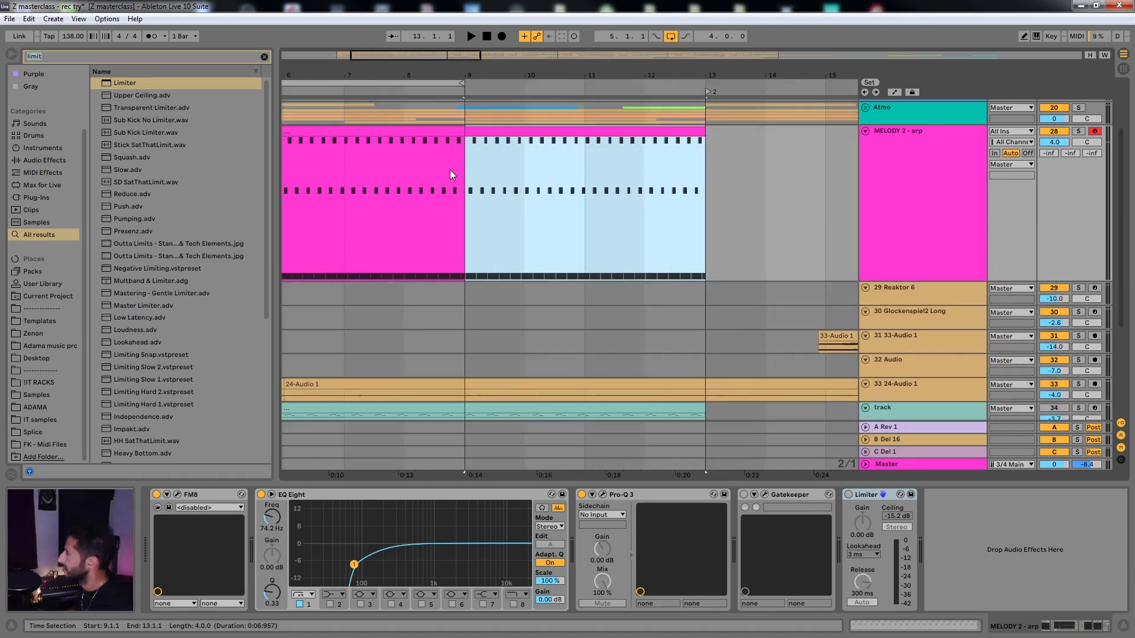
{"action": "scroll", "coordinate": [449, 169], "scroll_direction": "down", "scroll_amount": 6}
Consolidate the two four-bar arp clips into one eight-bar clip and open it for note editing
{"action": "left_click_drag", "start_coordinate": [371, 129], "coordinate": [428, 160]}
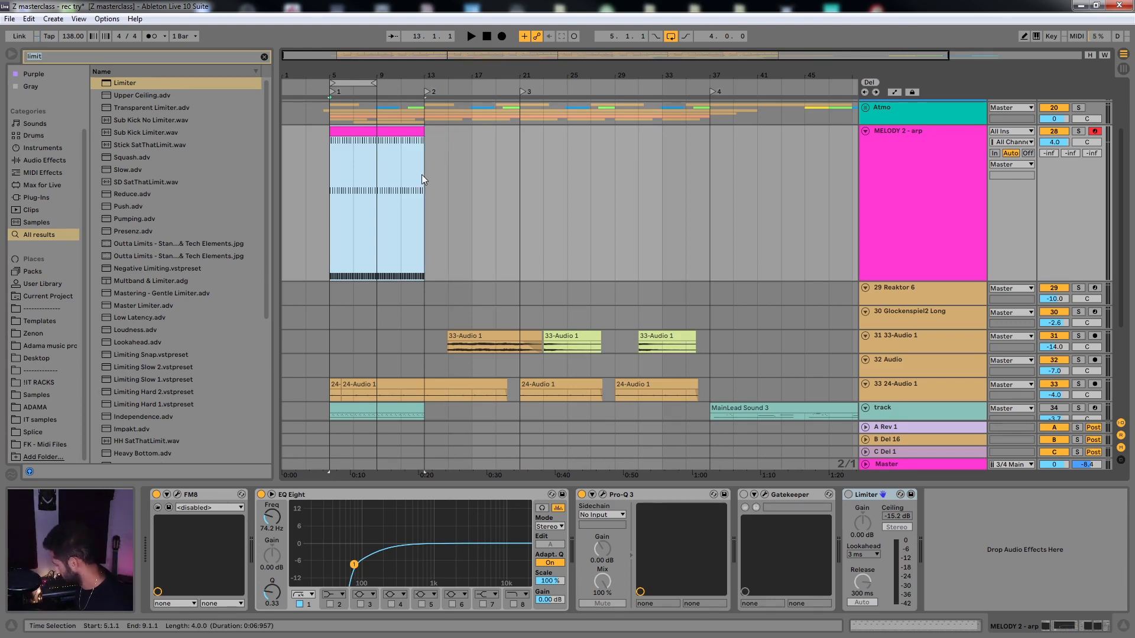
{"action": "left_click", "coordinate": [380, 142]}
{"action": "left_click", "coordinate": [394, 130]}
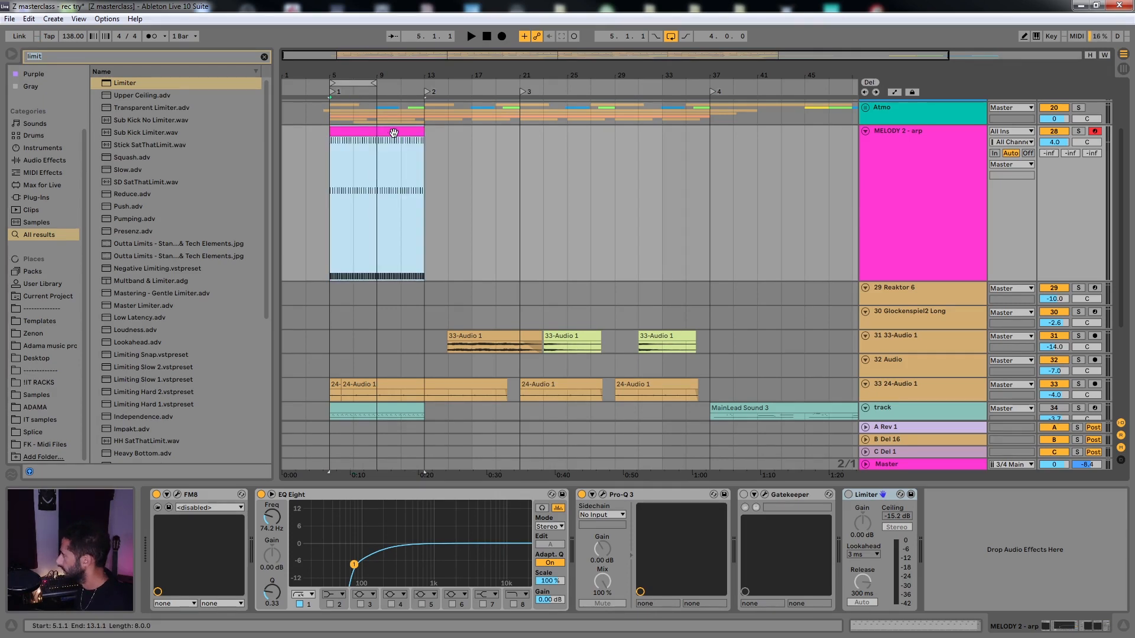
{"action": "double_click", "coordinate": [392, 132]}
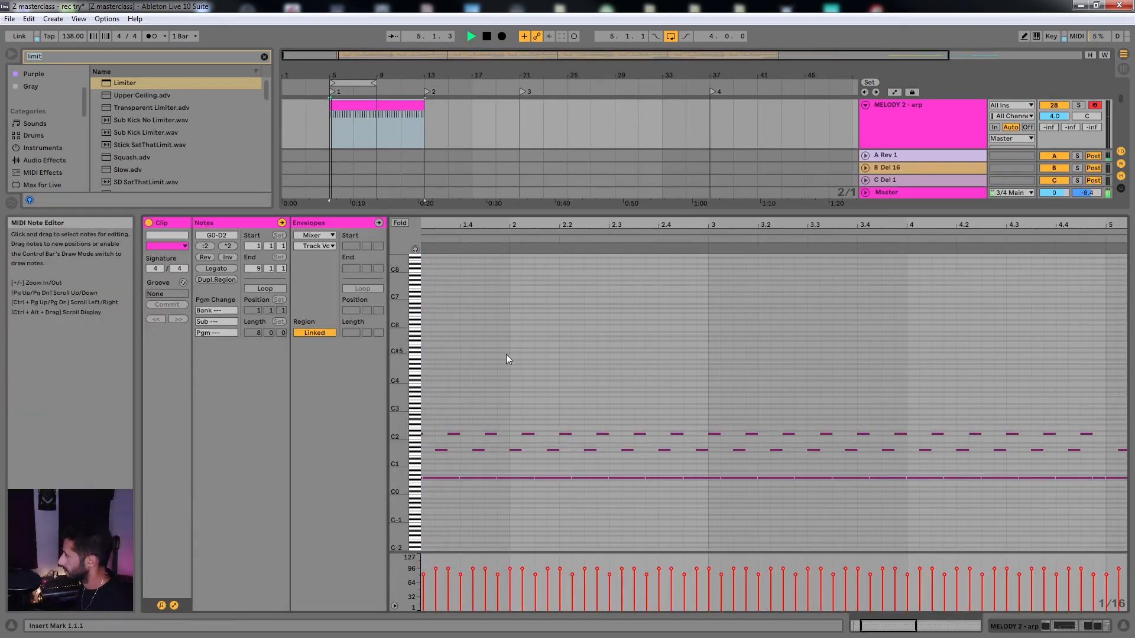
Audition the eight-bar clip with its track soloed and examine the short G0 note just before bar 5
{"action": "scroll", "coordinate": [507, 343], "scroll_direction": "down", "scroll_amount": 5}
{"action": "key", "text": "s"}
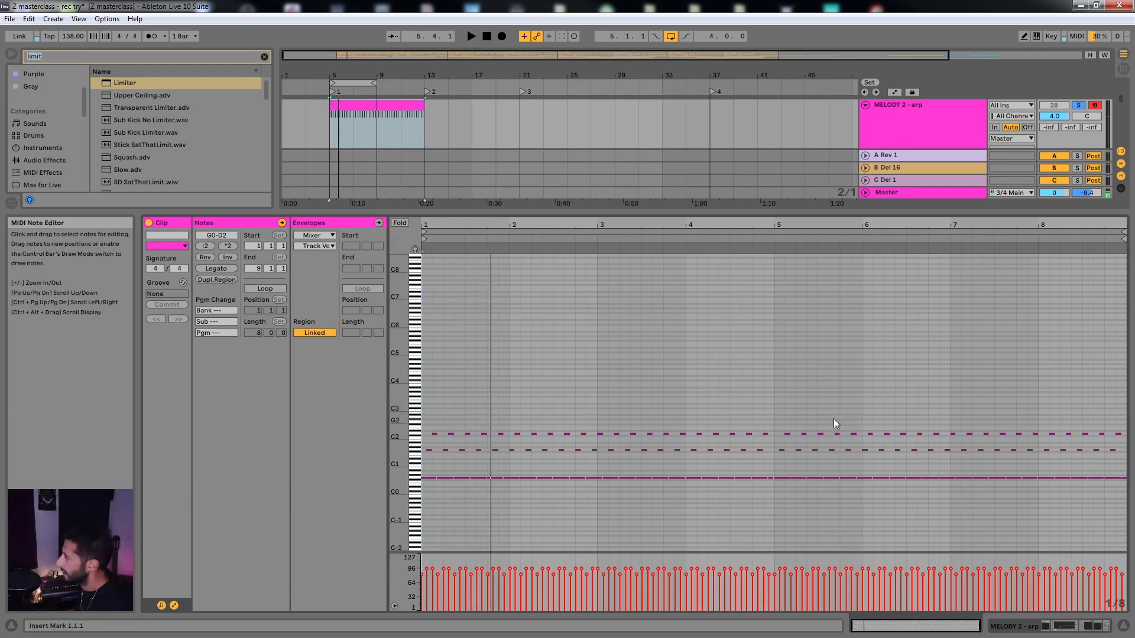
{"action": "scroll", "coordinate": [802, 427], "scroll_direction": "up", "scroll_amount": 6}
{"action": "double_click", "coordinate": [395, 425]}
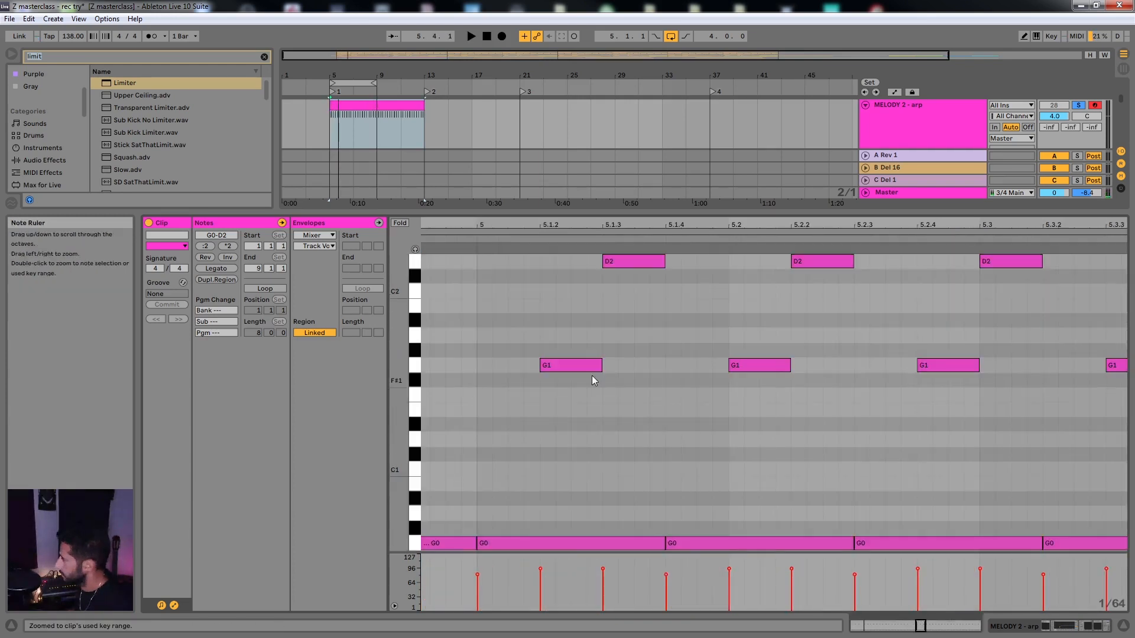
{"action": "scroll", "coordinate": [644, 369], "scroll_direction": "down", "scroll_amount": 6}
{"action": "left_click_drag", "start_coordinate": [400, 388], "coordinate": [367, 388]}
{"action": "scroll", "coordinate": [803, 401], "scroll_direction": "up", "scroll_amount": 3}
{"action": "scroll", "coordinate": [745, 410], "scroll_direction": "up", "scroll_amount": 2}
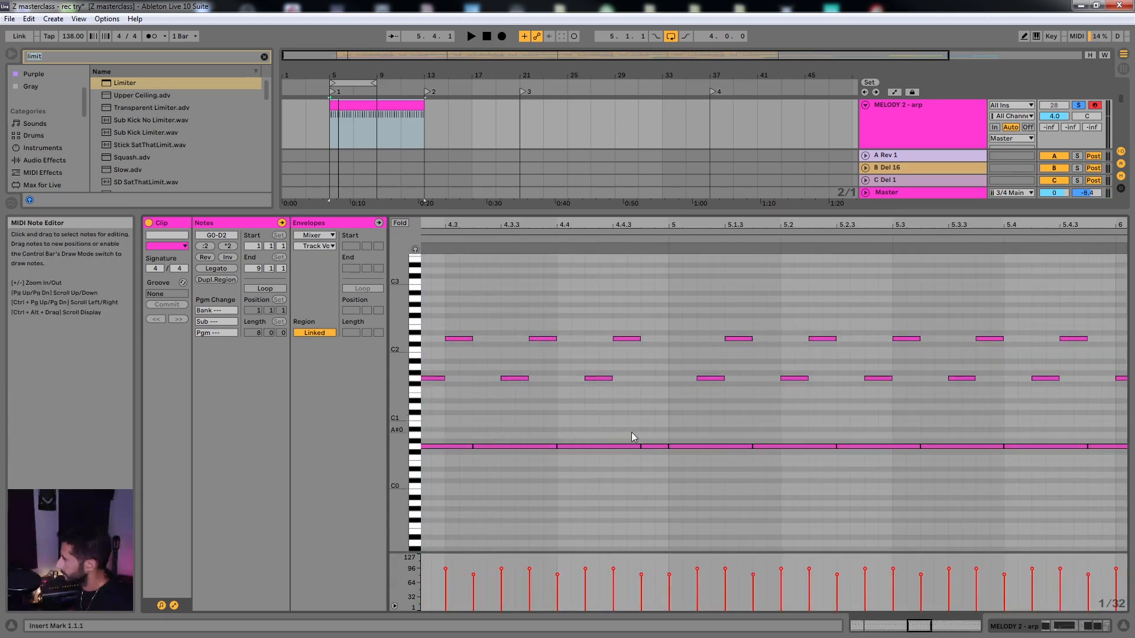
{"action": "left_click", "coordinate": [653, 446]}
{"action": "scroll", "coordinate": [652, 455], "scroll_direction": "down", "scroll_amount": 5}
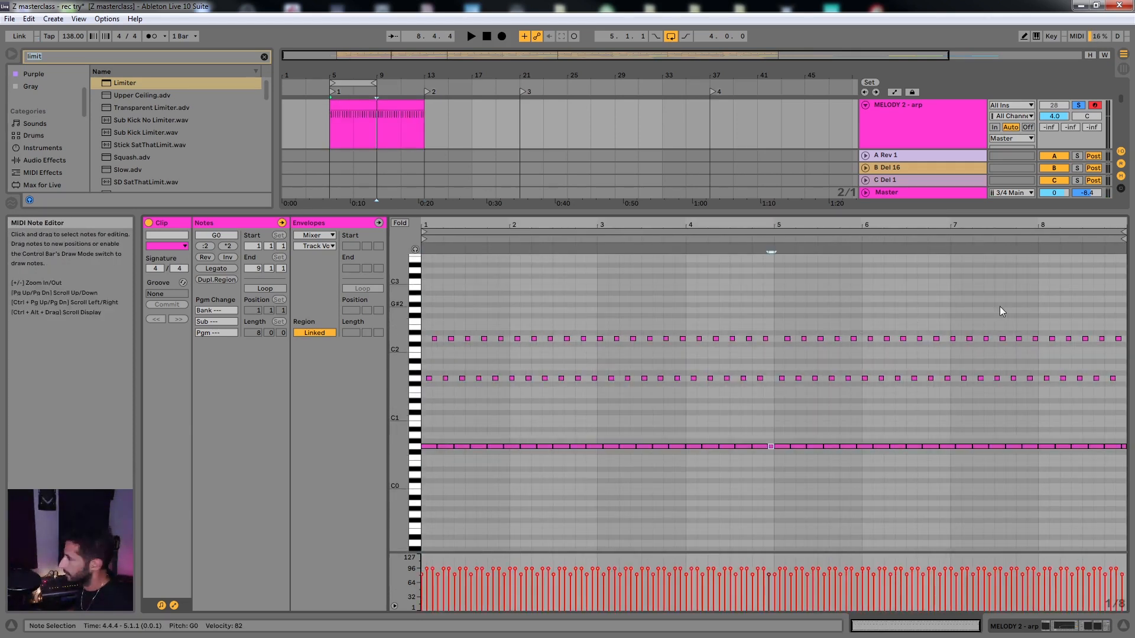
Move all notes from bar 5 to the end of the clip one beat earlier, so they start at 4.4.1
{"action": "left_click_drag", "start_coordinate": [999, 306], "coordinate": [1118, 450]}
{"action": "scroll", "coordinate": [807, 352], "scroll_direction": "up", "scroll_amount": 3}
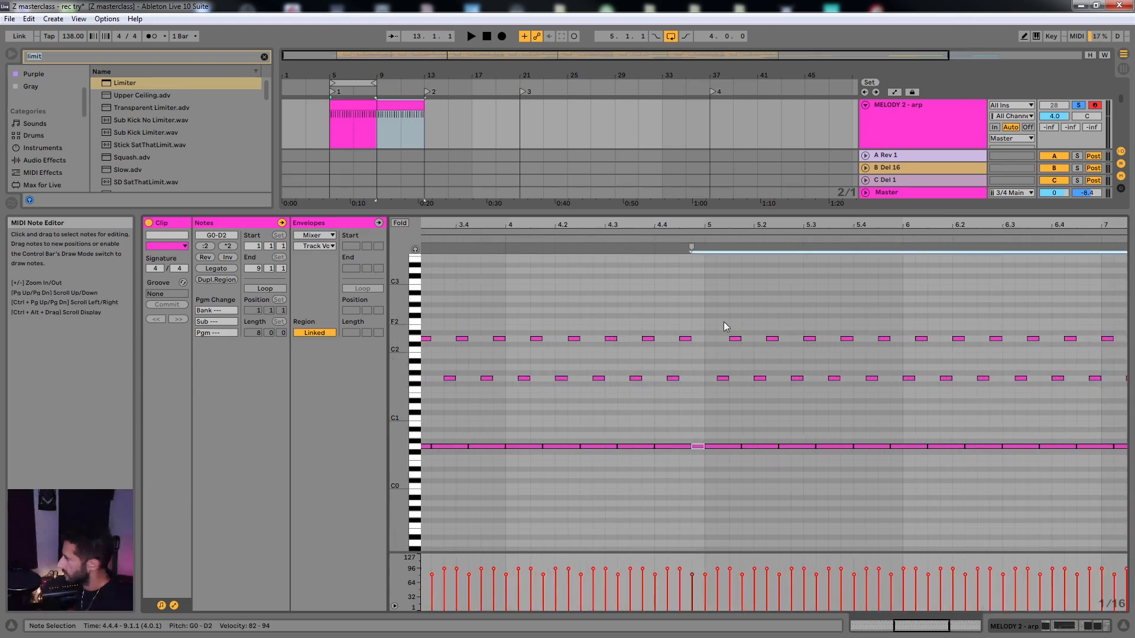
{"action": "left_click_drag", "start_coordinate": [724, 321], "coordinate": [1128, 490]}
{"action": "scroll", "coordinate": [983, 415], "scroll_direction": "down", "scroll_amount": 3}
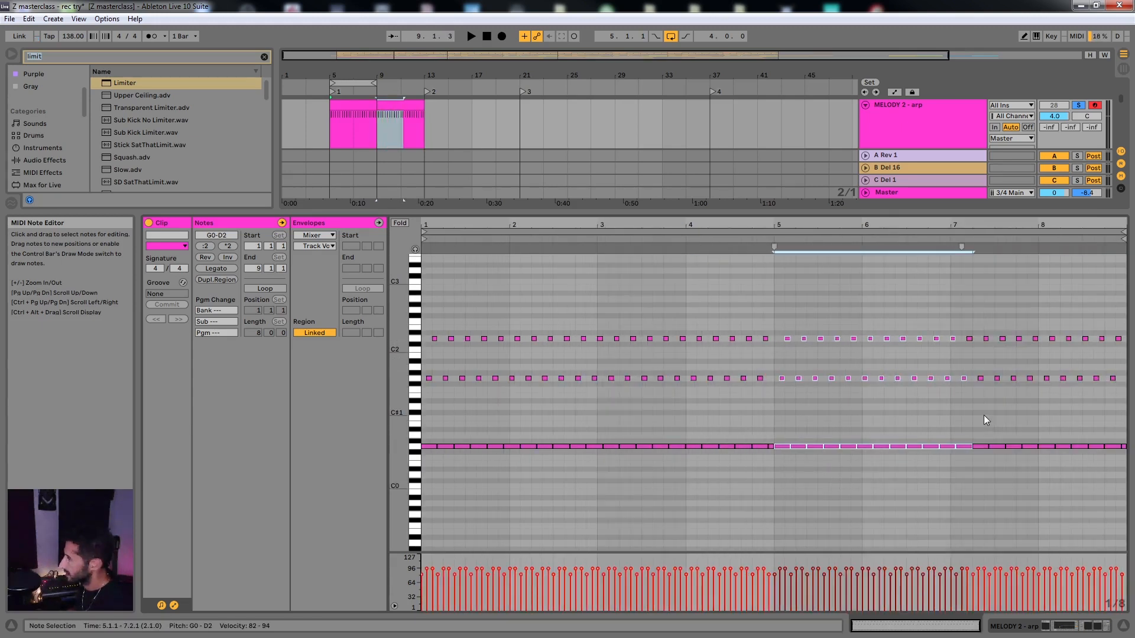
{"action": "left_click_drag", "start_coordinate": [1095, 319], "coordinate": [1128, 460]}
{"action": "left_click_drag", "start_coordinate": [784, 306], "coordinate": [1123, 508]}
{"action": "key", "text": "Left"}
{"action": "key", "text": "Left"}
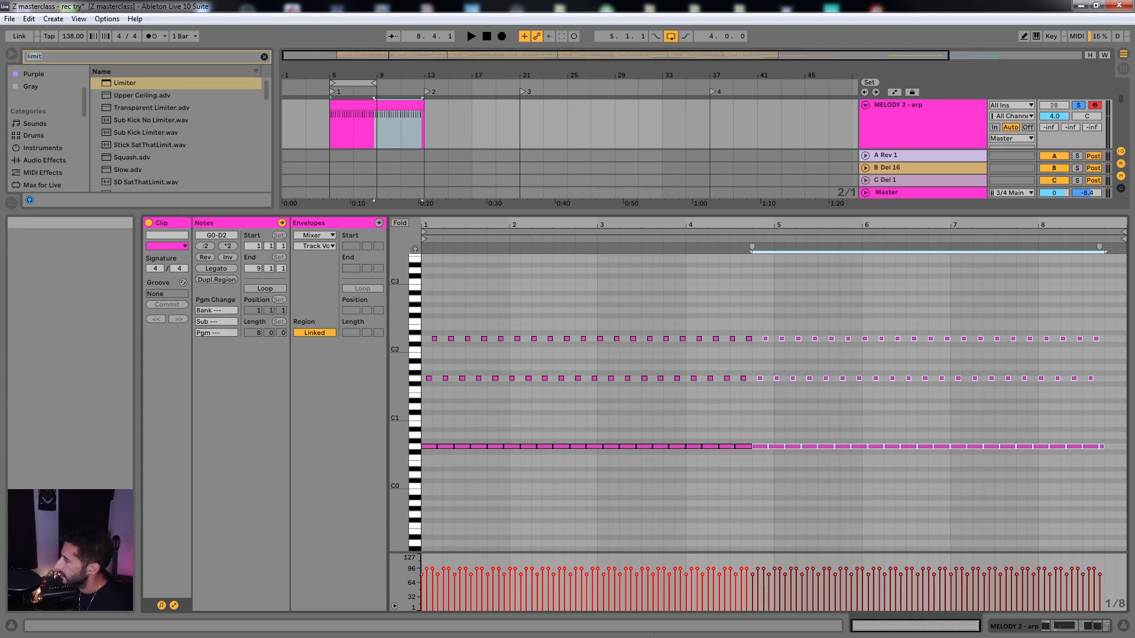
Delete the leftover short G0 note at the end of the shifted notes, just before 8.4
{"action": "left_click_drag", "start_coordinate": [858, 225], "coordinate": [937, 375]}
{"action": "scroll", "coordinate": [937, 375], "scroll_direction": "right", "scroll_amount": 4}
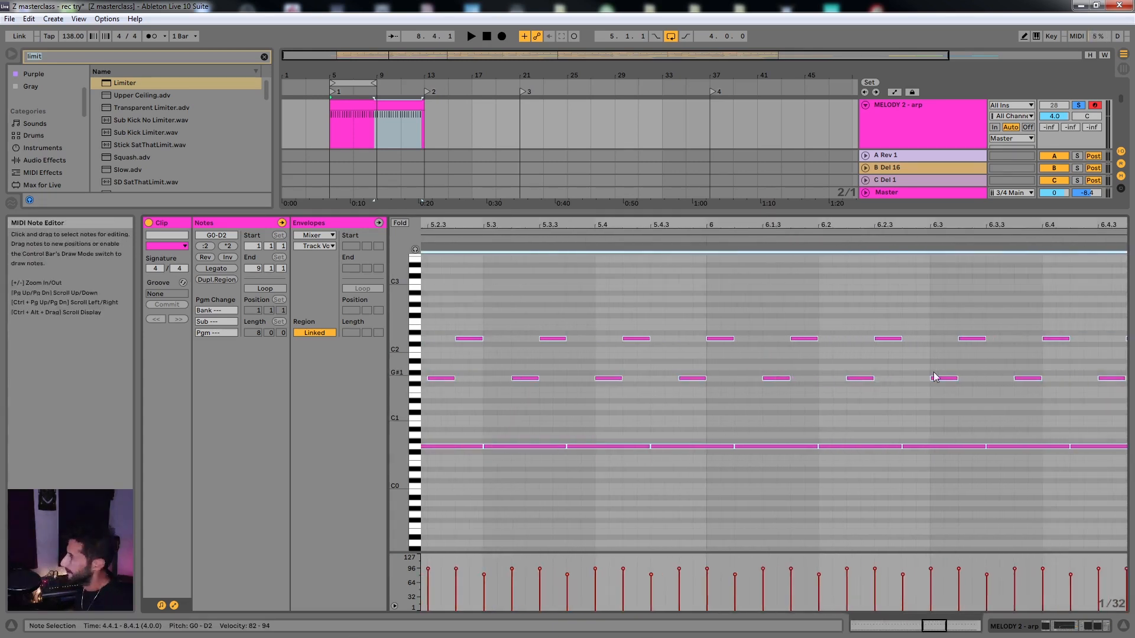
{"action": "scroll", "coordinate": [910, 363], "scroll_direction": "right", "scroll_amount": 5}
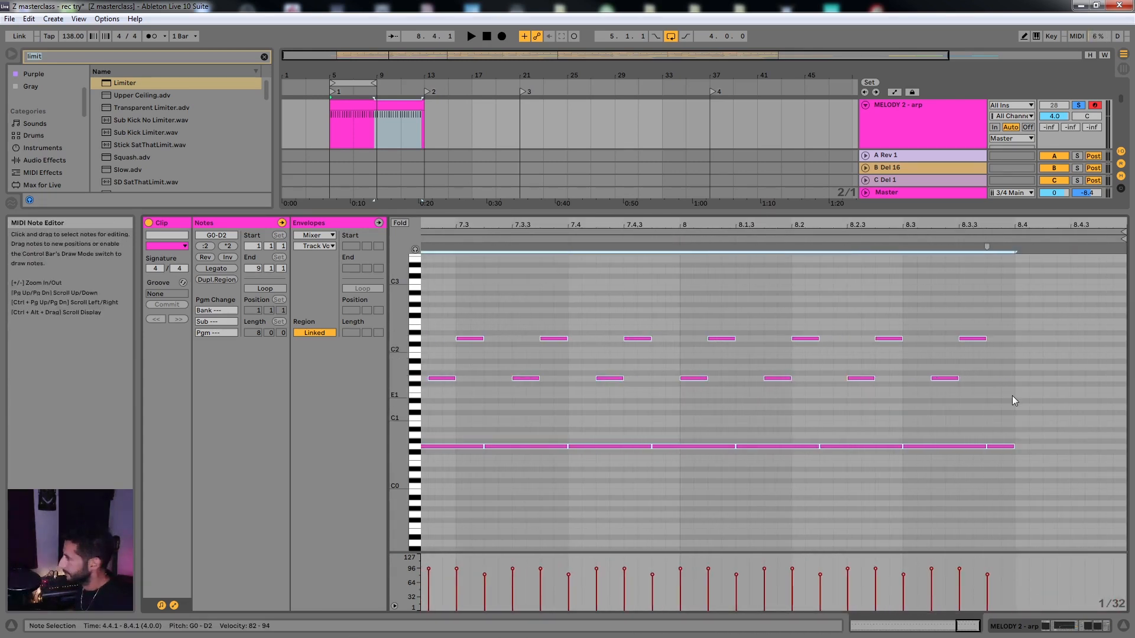
{"action": "left_click_drag", "start_coordinate": [1012, 395], "coordinate": [985, 503]}
{"action": "key", "text": "Delete"}
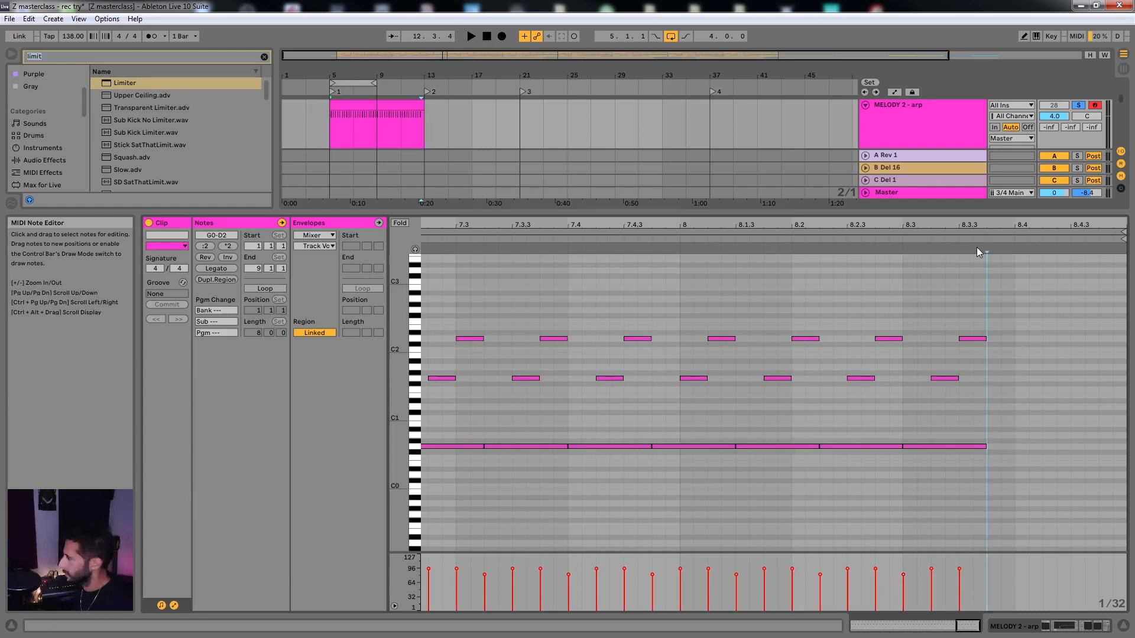
Duplicate the last three-note group to fill the rest of the eight-bar clip, and audition it with the full mix
{"action": "left_click_drag", "start_coordinate": [977, 248], "coordinate": [927, 477]}
{"action": "key", "text": "ctrl+d"}
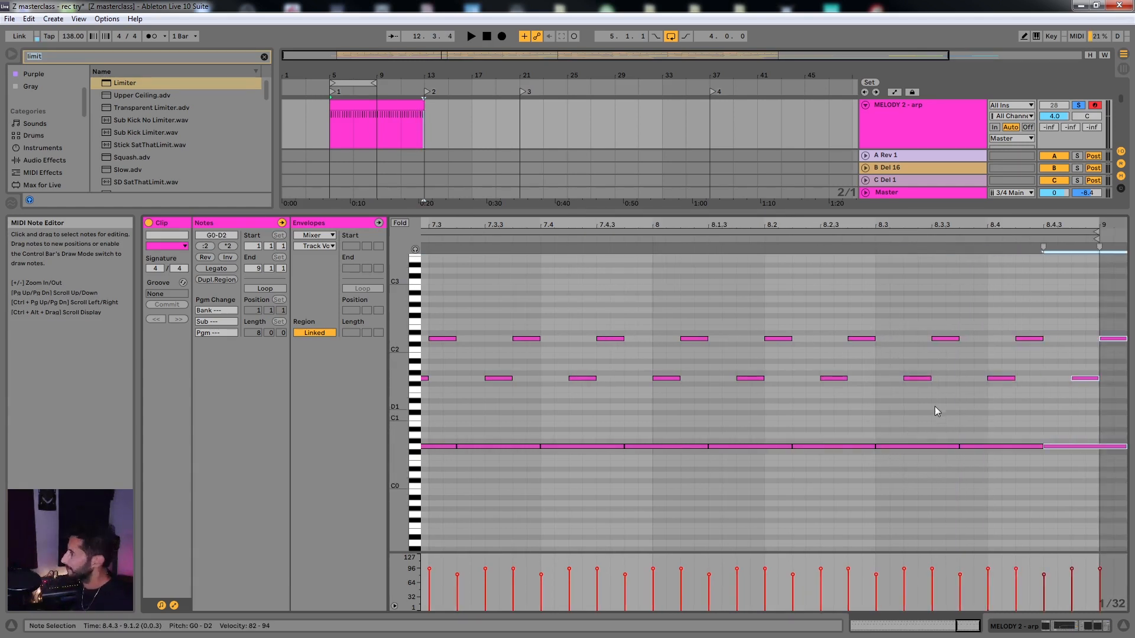
{"action": "scroll", "coordinate": [924, 385], "scroll_direction": "down", "scroll_amount": 5}
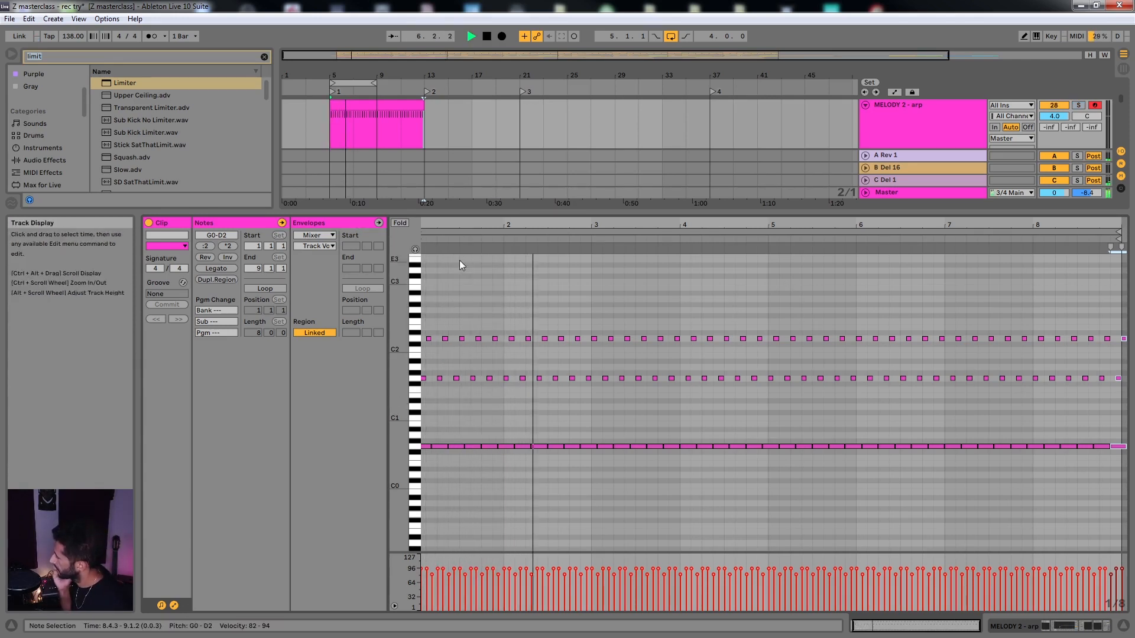
{"action": "left_click", "coordinate": [471, 383]}
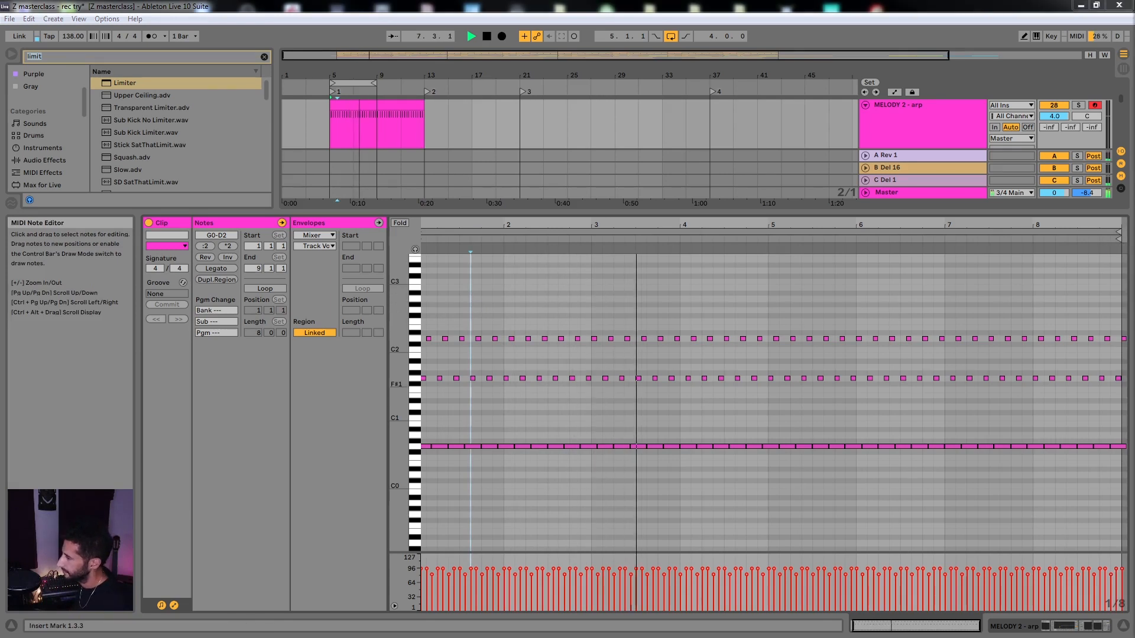
{"action": "left_click", "coordinate": [556, 277]}
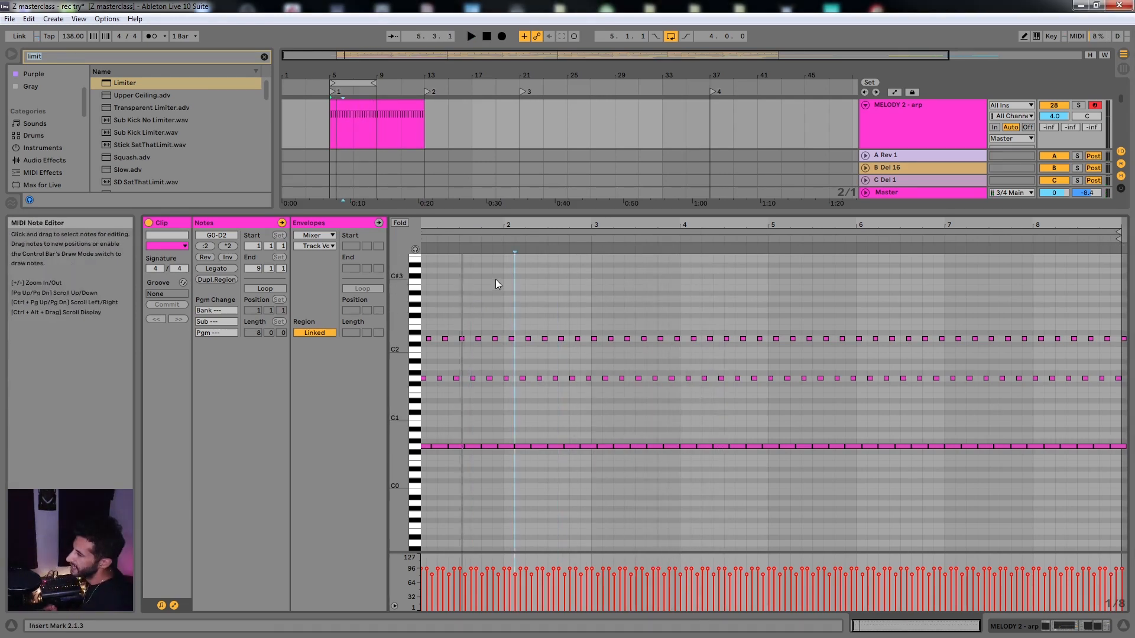
Raise the D2 note at 1.3.1 to G2 and increase its velocity to accent it
{"action": "left_click", "coordinate": [515, 314]}
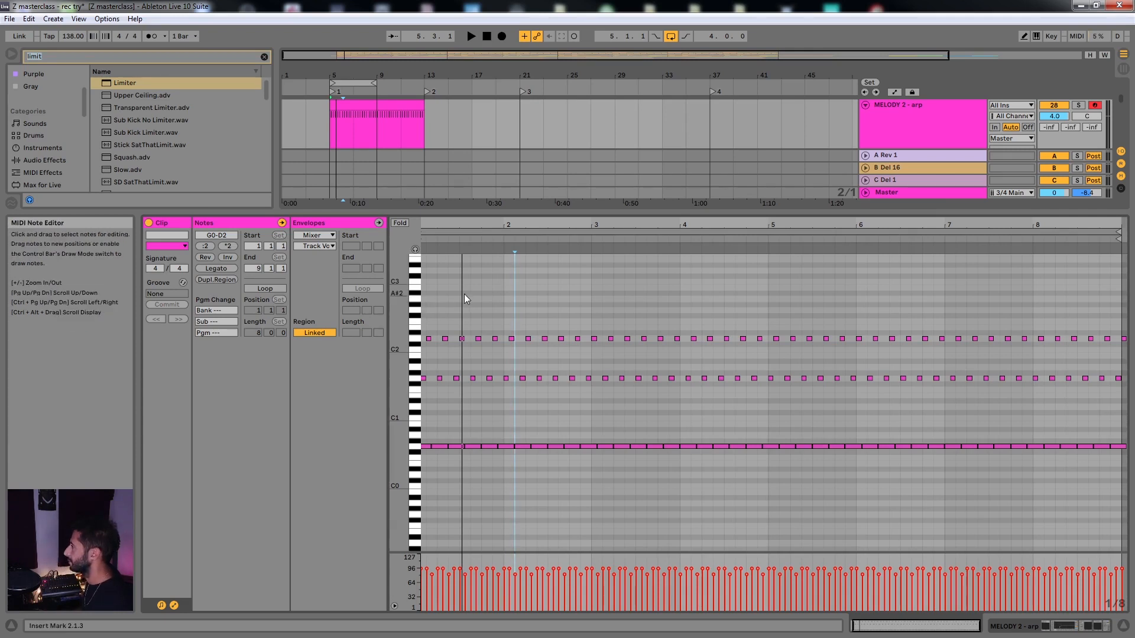
{"action": "scroll", "coordinate": [464, 291], "scroll_direction": "left", "scroll_amount": 1}
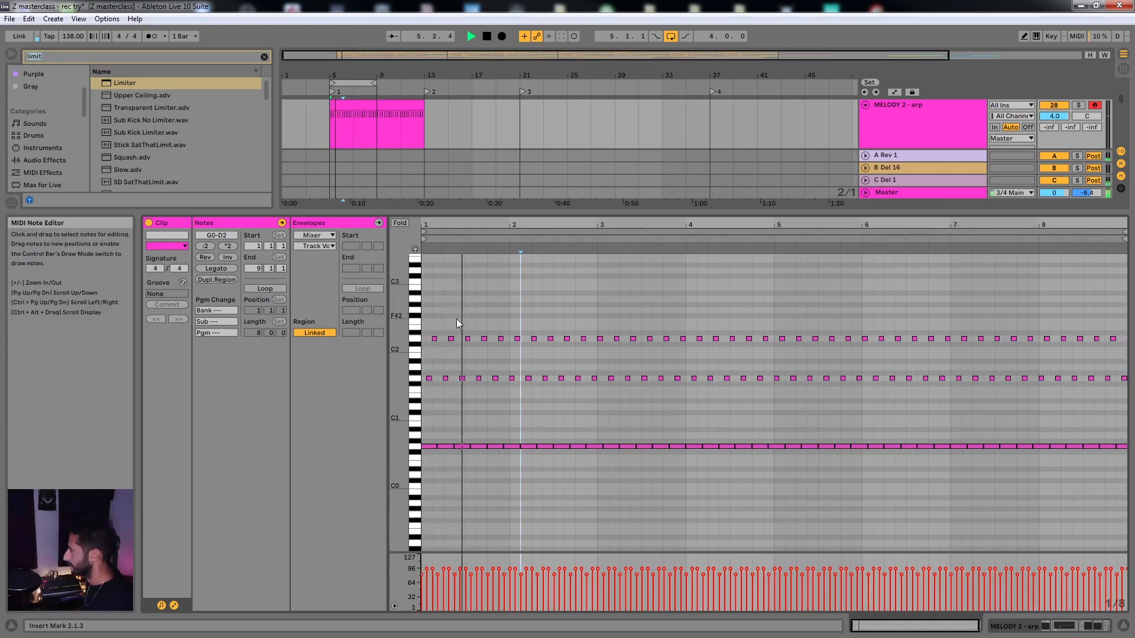
{"action": "scroll", "coordinate": [457, 318], "scroll_direction": "up", "scroll_amount": 5}
{"action": "scroll", "coordinate": [456, 319], "scroll_direction": "left", "scroll_amount": 5}
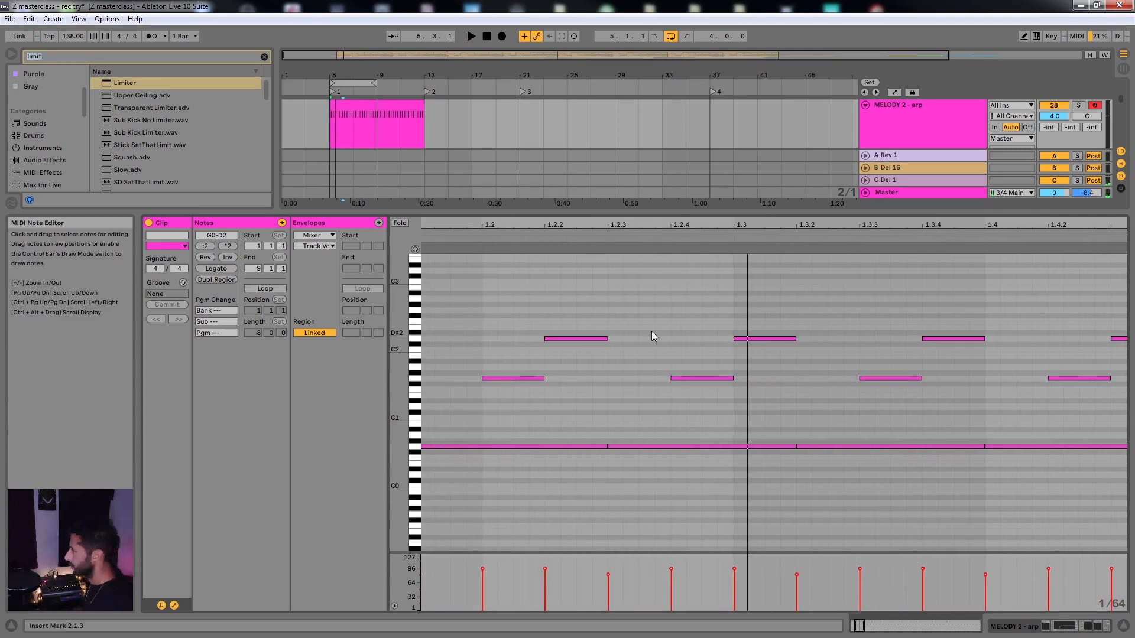
{"action": "left_click", "coordinate": [768, 339]}
{"action": "key", "text": "Up"}
{"action": "key", "text": "Up"}
{"action": "key", "text": "Up"}
{"action": "key", "text": "Up"}
{"action": "key", "text": "Up"}
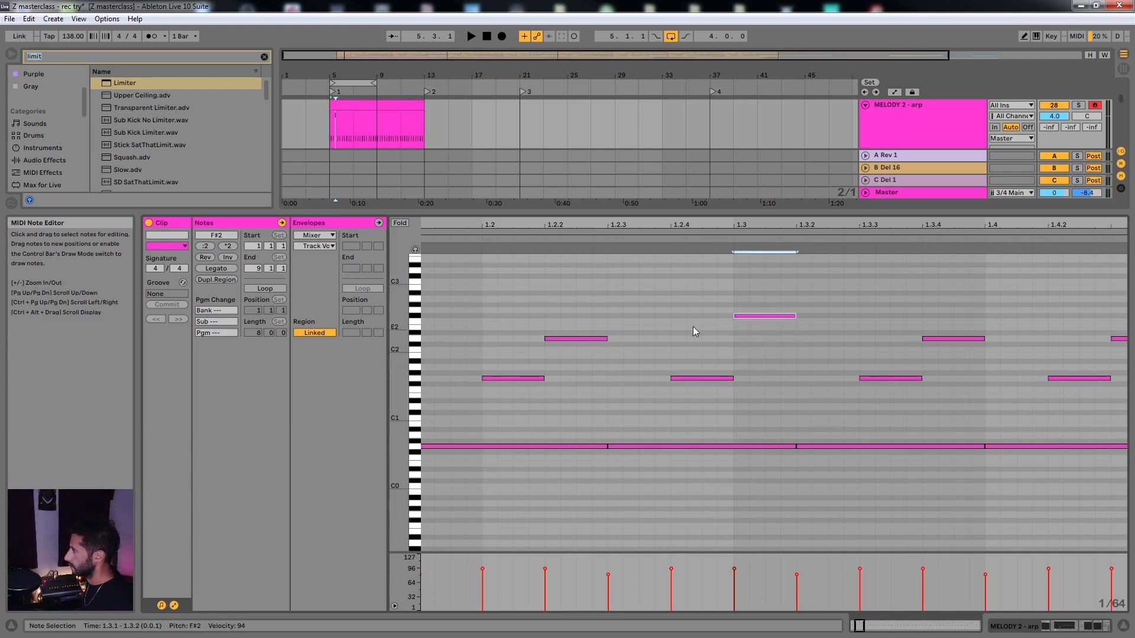
{"action": "key", "text": "space"}
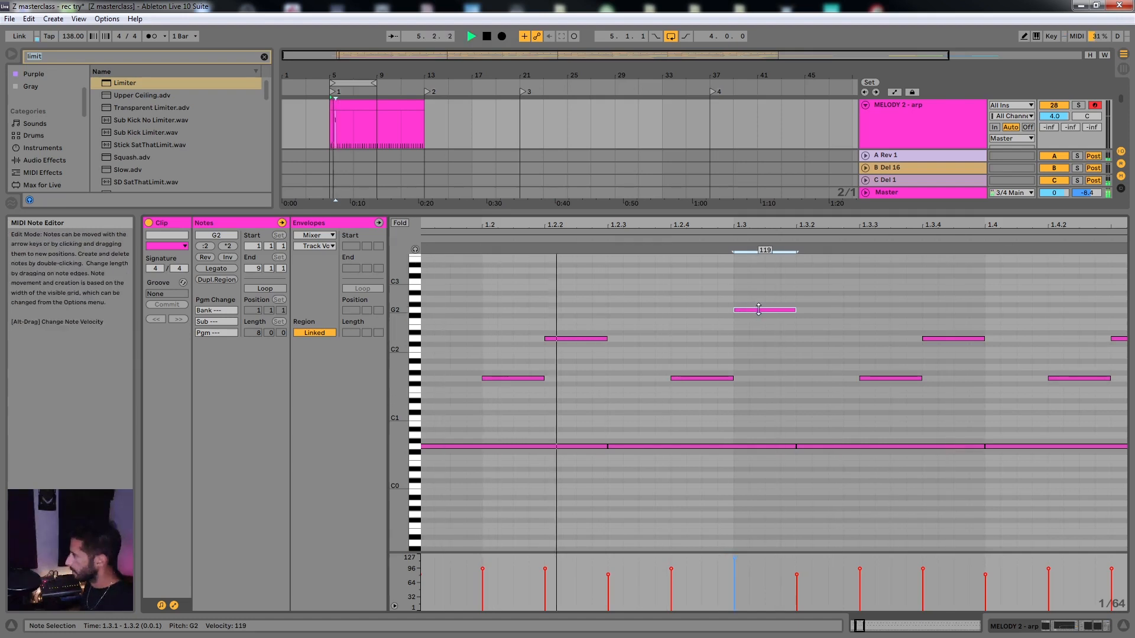
{"action": "left_click", "coordinate": [708, 322]}
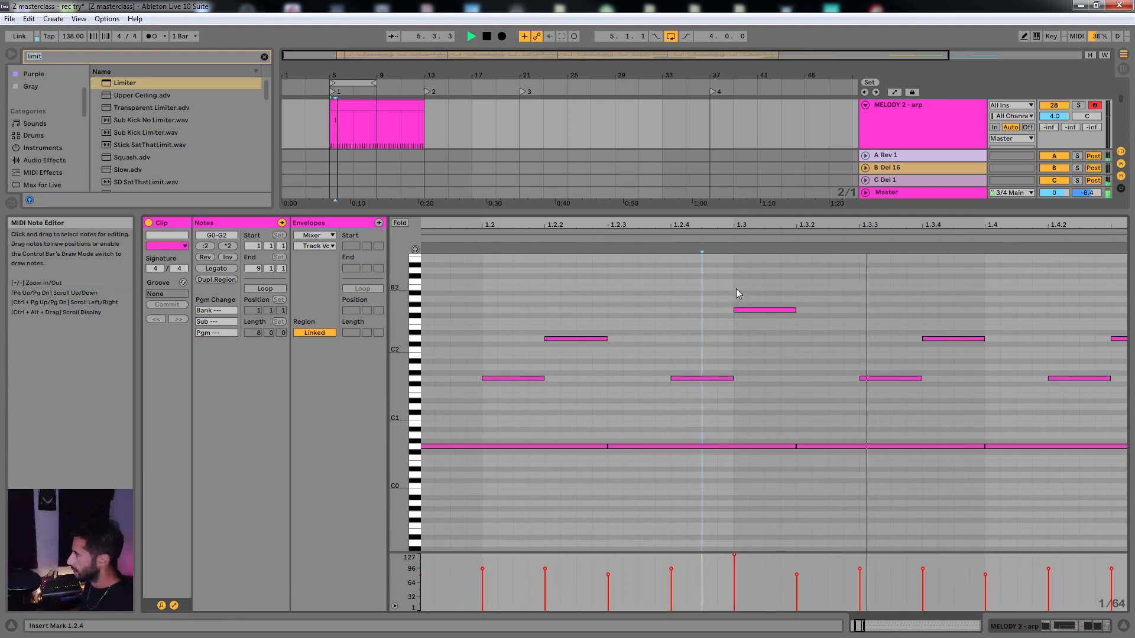
Add a matching G2 accent at 2.3 with the note editor folded to the used pitches
{"action": "scroll", "coordinate": [726, 307], "scroll_direction": "down", "scroll_amount": 4}
{"action": "scroll", "coordinate": [727, 307], "scroll_direction": "down", "scroll_amount": 5}
{"action": "key", "text": "space"}
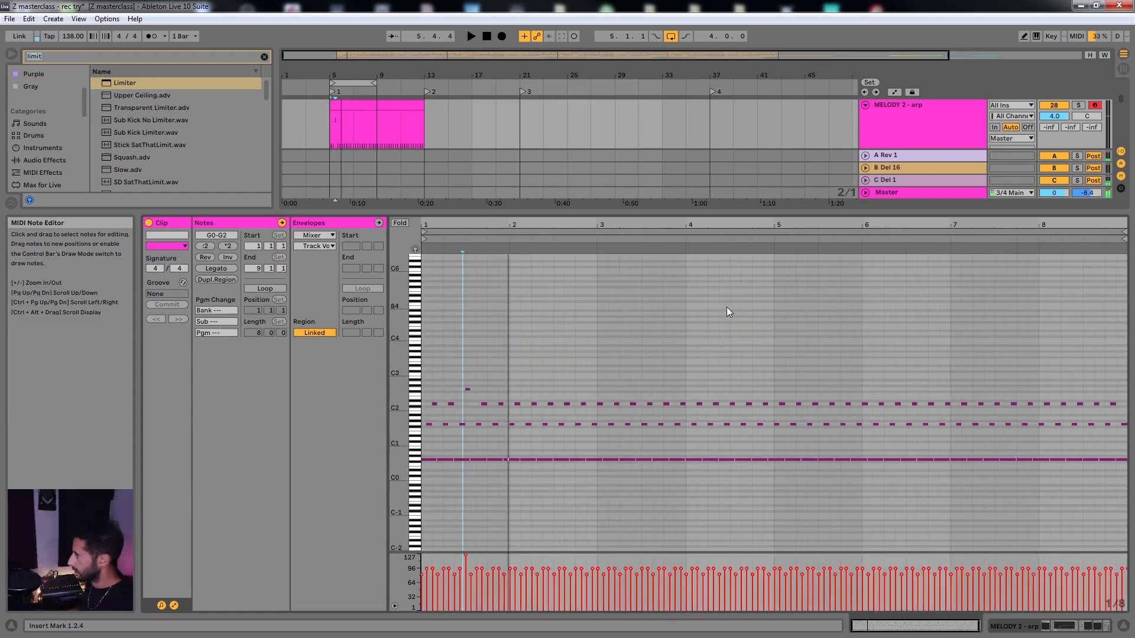
{"action": "scroll", "coordinate": [431, 367], "scroll_direction": "up", "scroll_amount": 5}
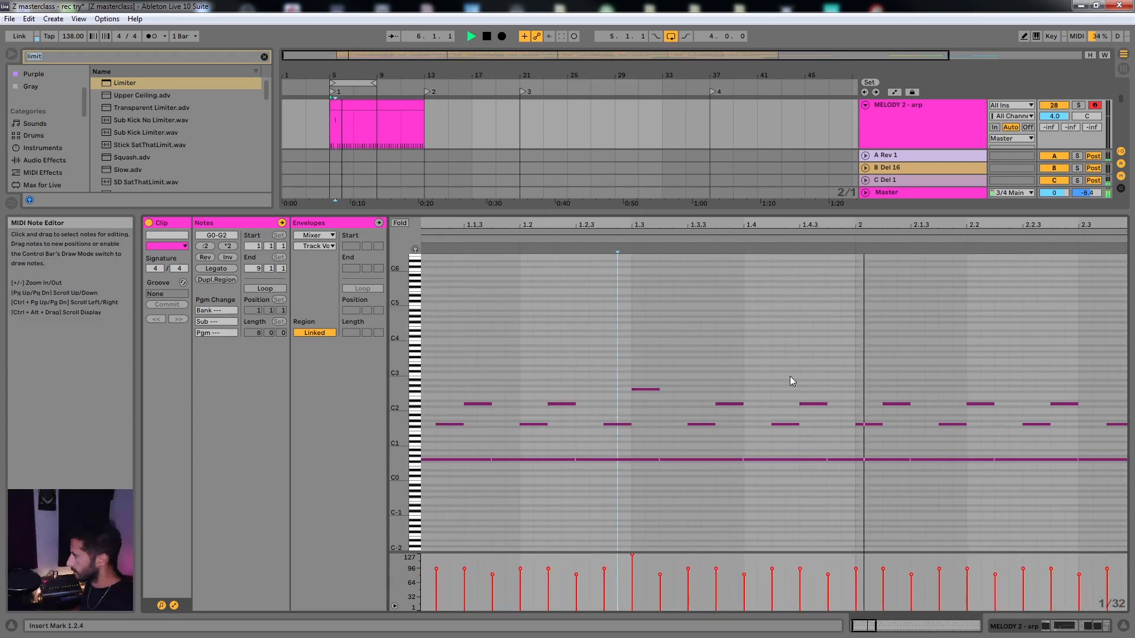
{"action": "left_click_drag", "start_coordinate": [959, 308], "coordinate": [959, 262]}
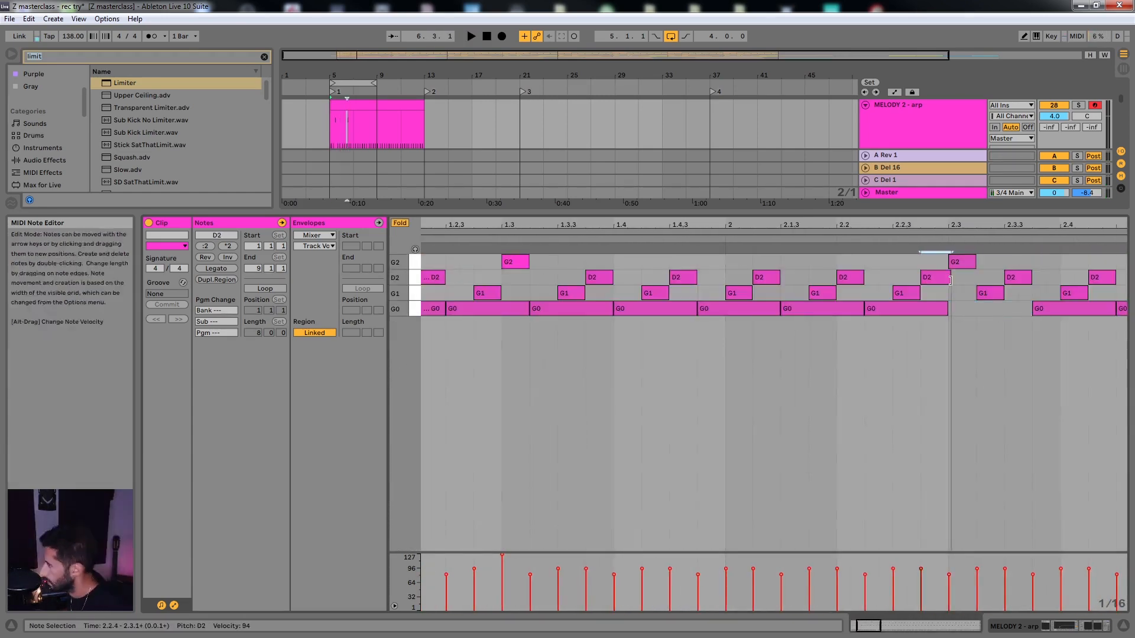
{"action": "left_click_drag", "start_coordinate": [1032, 263], "coordinate": [952, 274]}
Duplicate the accented arpeggio section along the rest of the clip
{"action": "left_click_drag", "start_coordinate": [892, 331], "coordinate": [327, 332]}
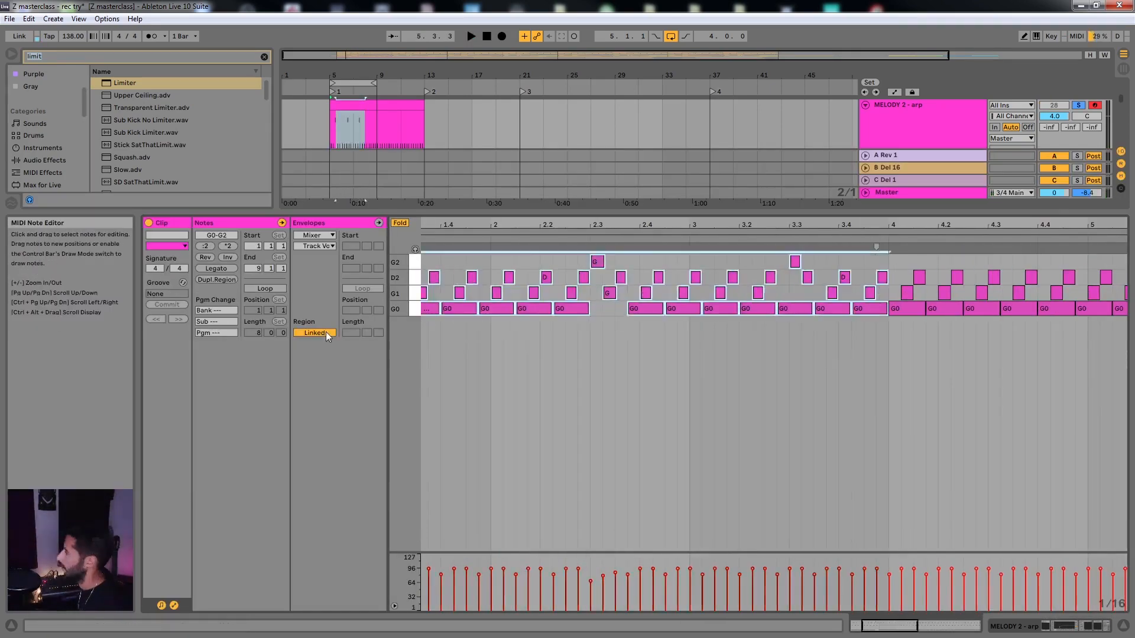
{"action": "key", "text": "ctrl+d"}
{"action": "scroll", "coordinate": [887, 332], "scroll_direction": "down", "scroll_amount": 4}
{"action": "left_click", "coordinate": [947, 331]}
{"action": "key", "text": "ctrl+d"}
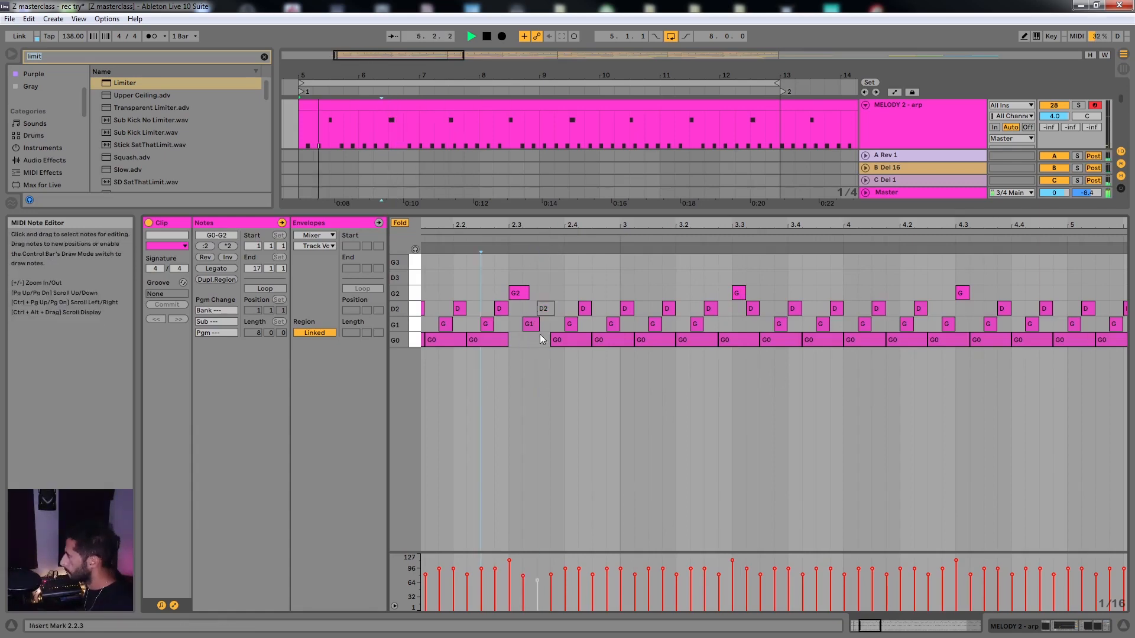
Lengthen the G2 accent at 2.3 and lower the velocities of the G0, G1 and D2 notes from 1.4.1 onward
{"action": "left_click_drag", "start_coordinate": [757, 340], "coordinate": [763, 332]}
{"action": "left_click_drag", "start_coordinate": [628, 355], "coordinate": [557, 299]}
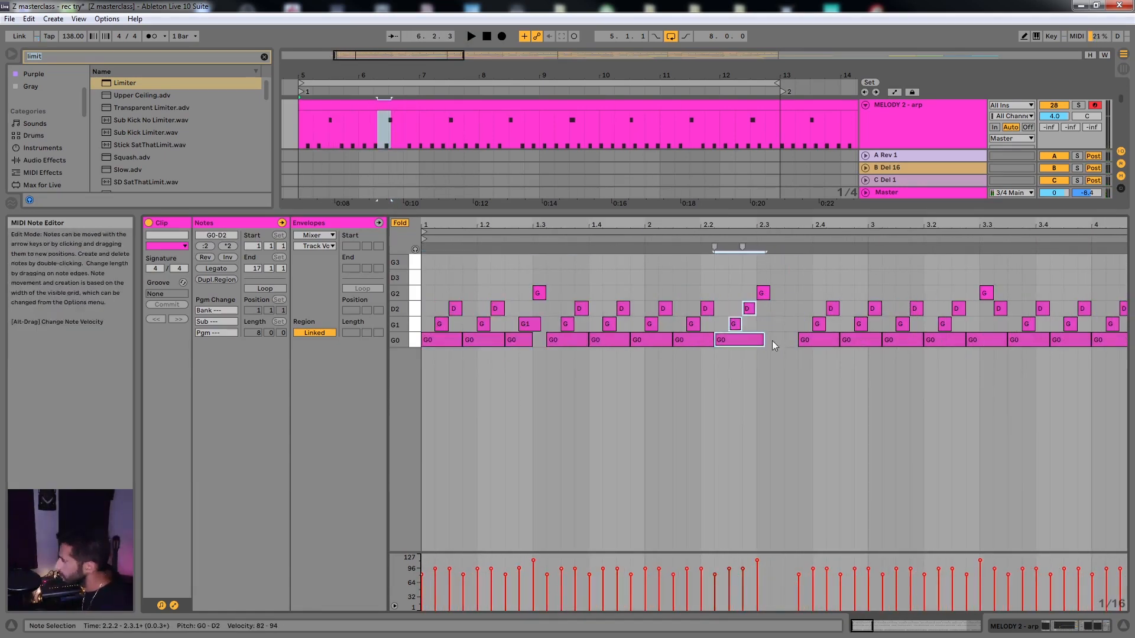
{"action": "left_click_drag", "start_coordinate": [757, 340], "coordinate": [763, 340]}
{"action": "left_click", "coordinate": [539, 292]}
{"action": "left_click", "coordinate": [526, 324]}
{"action": "left_click_drag", "start_coordinate": [1112, 366], "coordinate": [452, 273]}
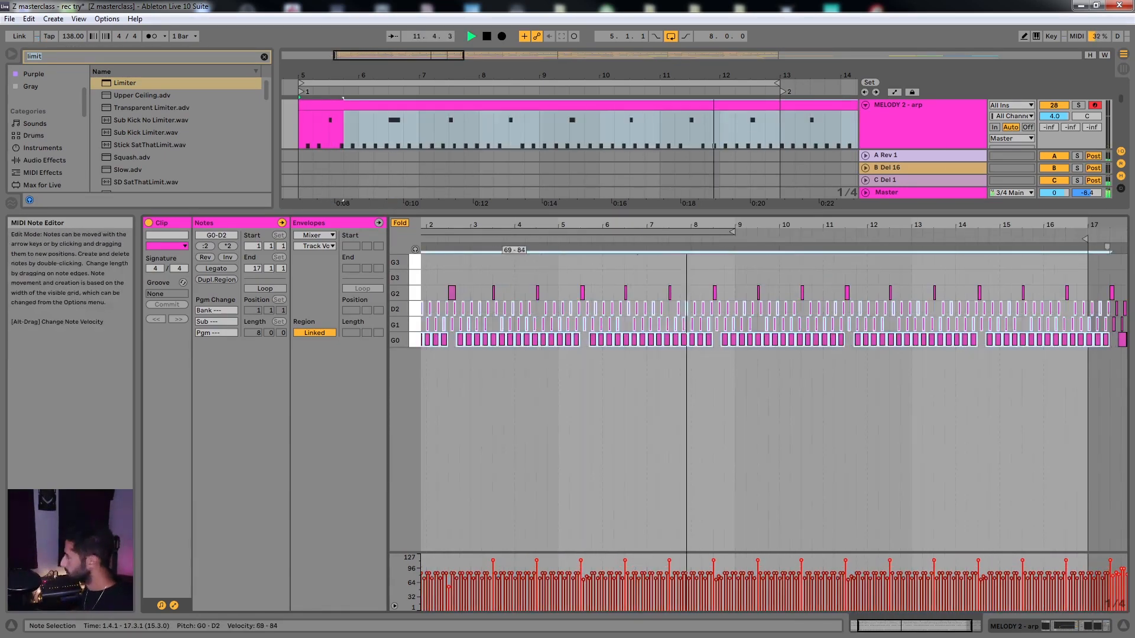
{"action": "left_click", "coordinate": [863, 384]}
Replace the later notes with a pasted copy of the accented section and correct the G2 accent position around 4.3
{"action": "left_click_drag", "start_coordinate": [1123, 378], "coordinate": [690, 273]}
{"action": "key", "text": "Delete"}
{"action": "key", "text": "ctrl+v"}
{"action": "scroll", "coordinate": [722, 385], "scroll_direction": "up", "scroll_amount": 3}
{"action": "left_click", "coordinate": [755, 293]}
{"action": "left_click", "coordinate": [786, 340]}
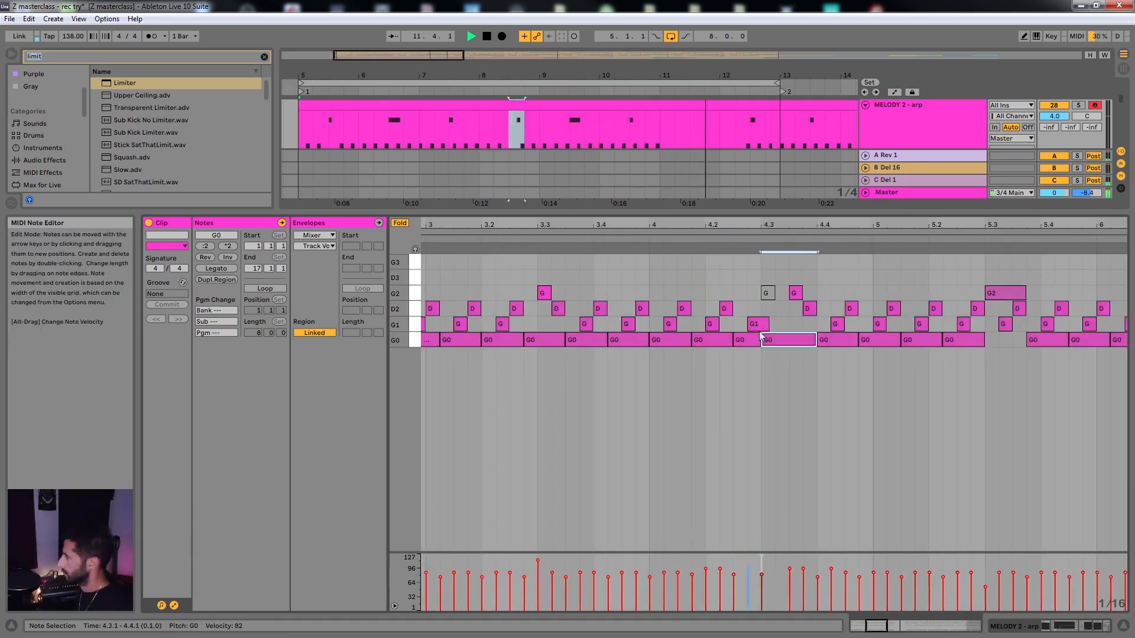
{"action": "left_click", "coordinate": [803, 379]}
{"action": "left_click_drag", "start_coordinate": [796, 293], "coordinate": [754, 294]}
Duplicate the arpeggio groups and accents to fill the remaining gap from bar 7 onward in the clip
{"action": "scroll", "coordinate": [755, 324], "scroll_direction": "down", "scroll_amount": 3}
{"action": "key", "text": "ctrl+d"}
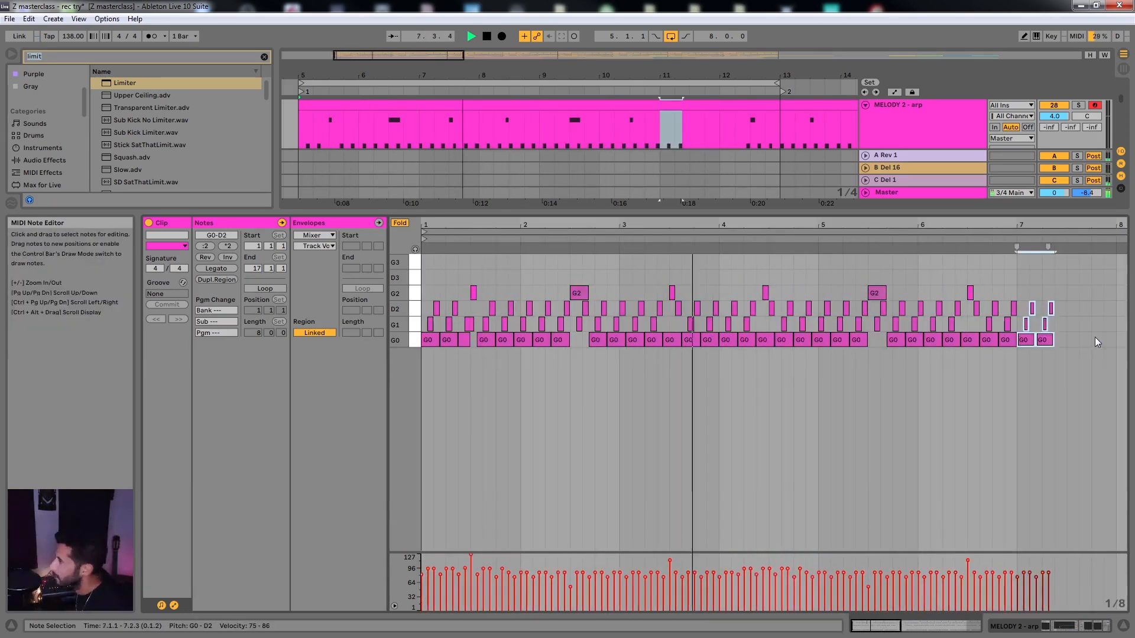
{"action": "scroll", "coordinate": [1097, 340], "scroll_direction": "down", "scroll_amount": 2}
{"action": "key", "text": "ctrl+d"}
{"action": "key", "text": "Delete"}
{"action": "key", "text": "ctrl+d"}
{"action": "key", "text": "ctrl+d"}
Return to the track's device chain with all tracks in view and audition the arpeggio in the full mix from bar 5
{"action": "key", "text": "shift+Tab"}
{"action": "left_click", "coordinate": [303, 197]}
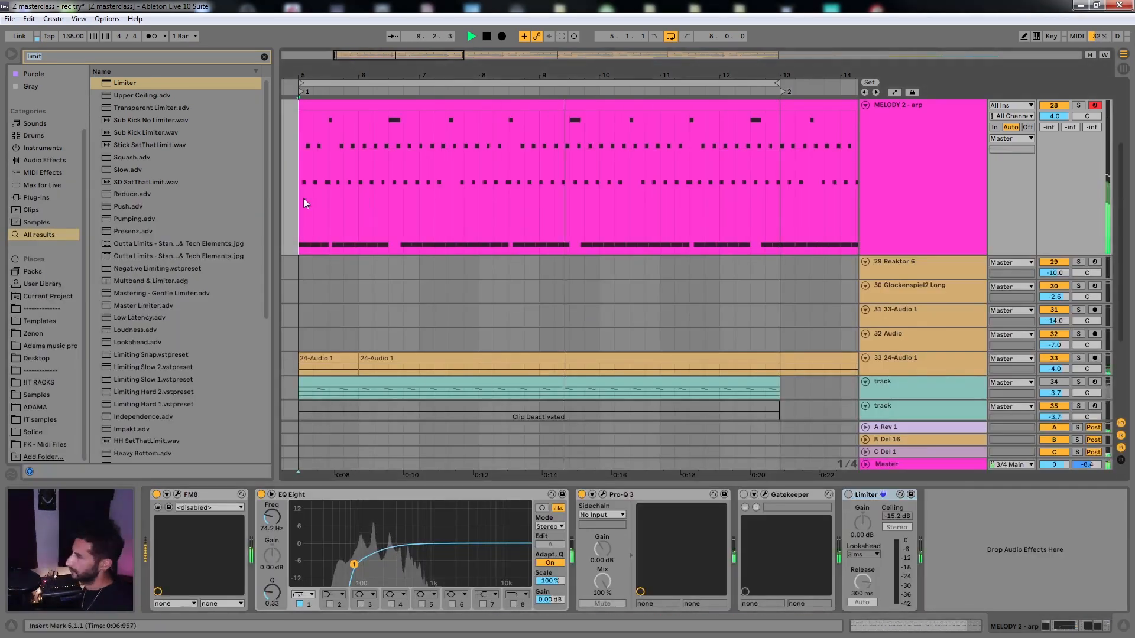
{"action": "key", "text": "space"}
{"action": "key", "text": "h"}
{"action": "key", "text": "h"}
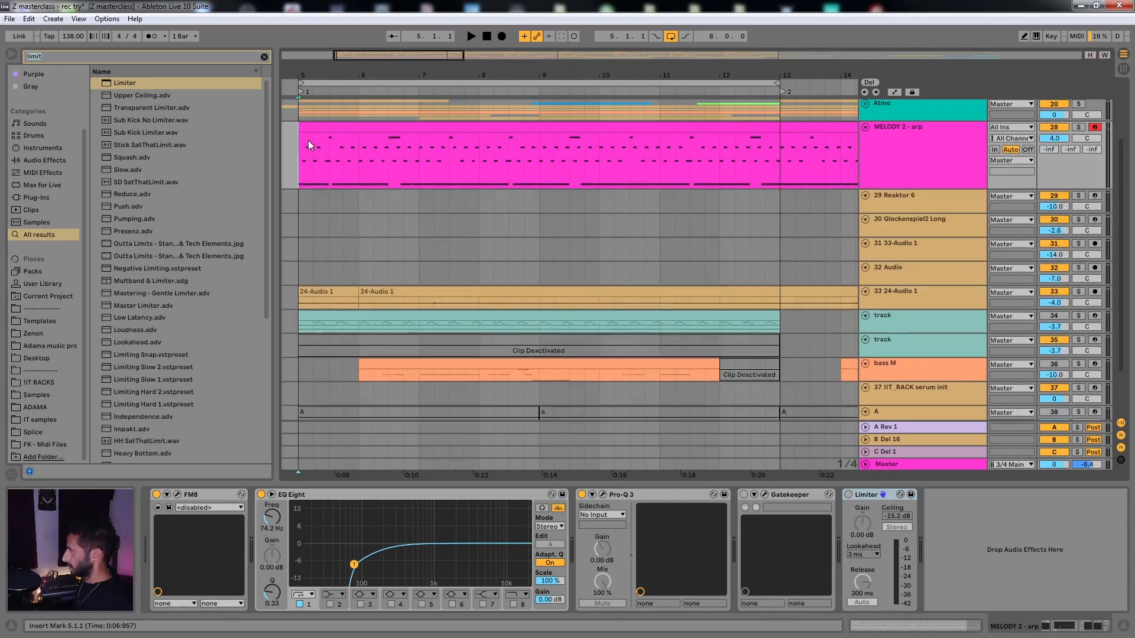
{"action": "key", "text": "space"}
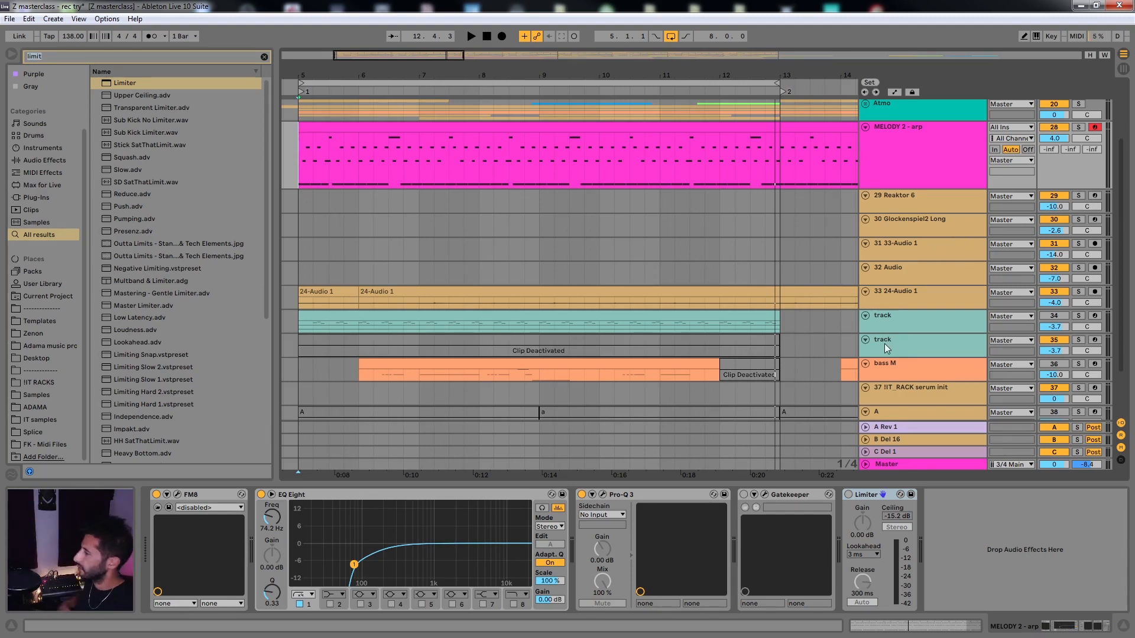
Inspect the reverb and delay return tracks, and audition the MELODY 2 - arp track soloed from bar 5
{"action": "left_click", "coordinate": [899, 427]}
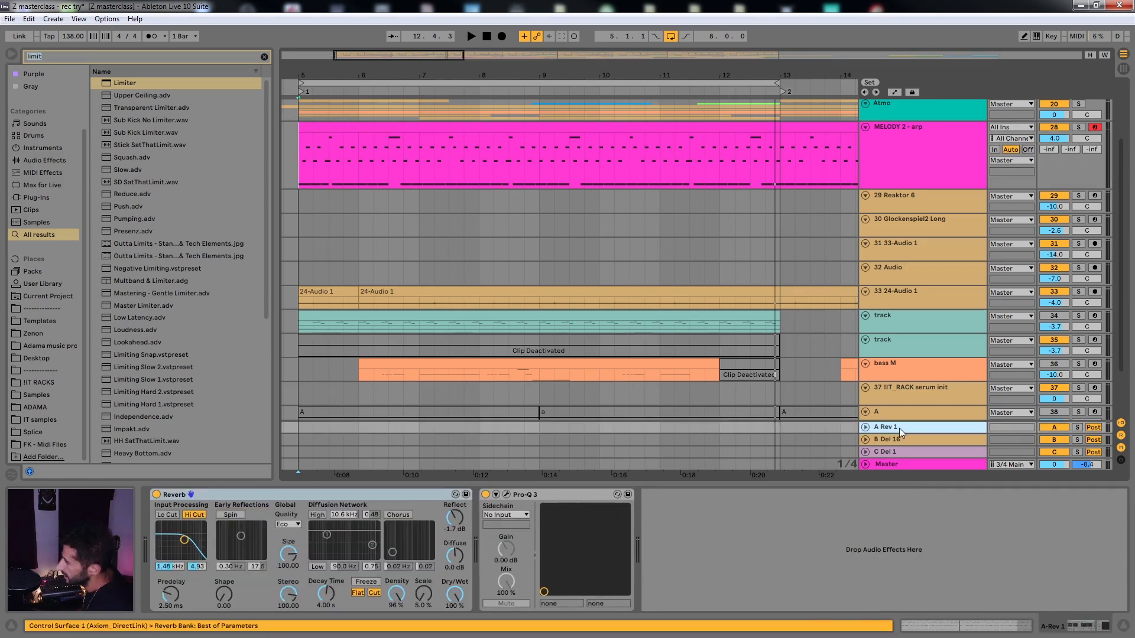
{"action": "left_click", "coordinate": [909, 449]}
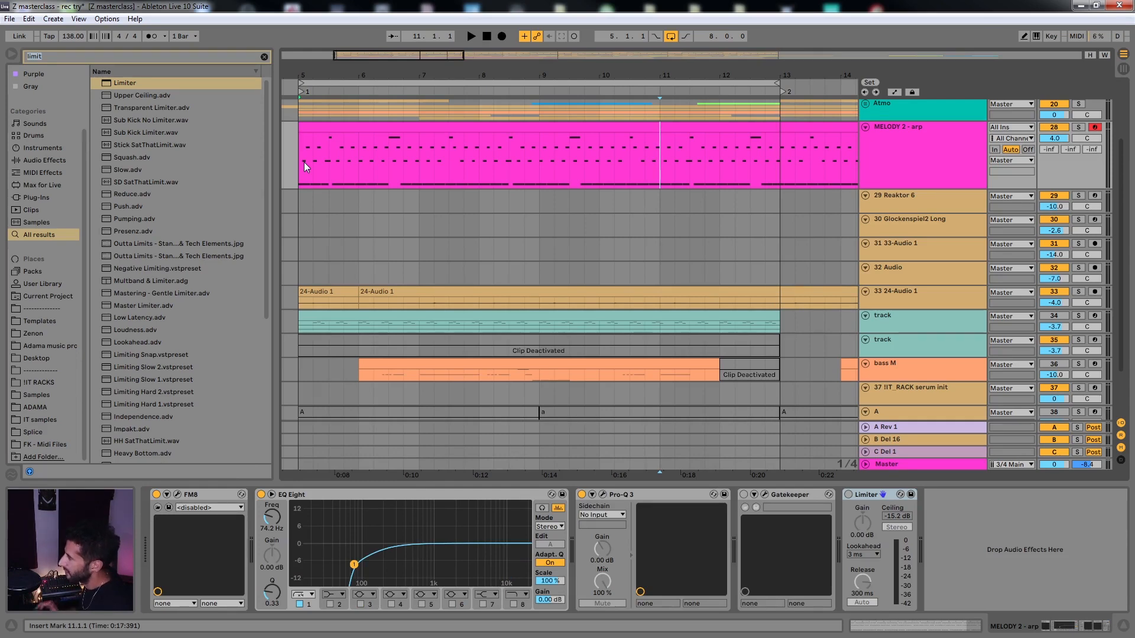
{"action": "left_click", "coordinate": [304, 162]}
{"action": "key", "text": "space"}
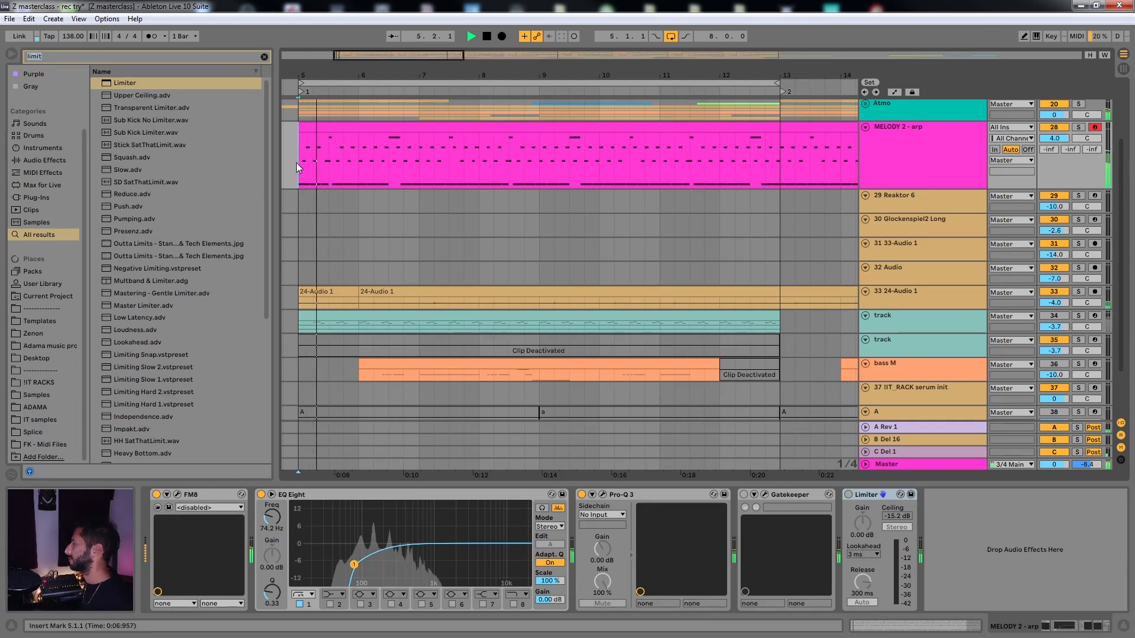
{"action": "scroll", "coordinate": [368, 157], "scroll_direction": "up", "scroll_amount": 1}
{"action": "key", "text": "space"}
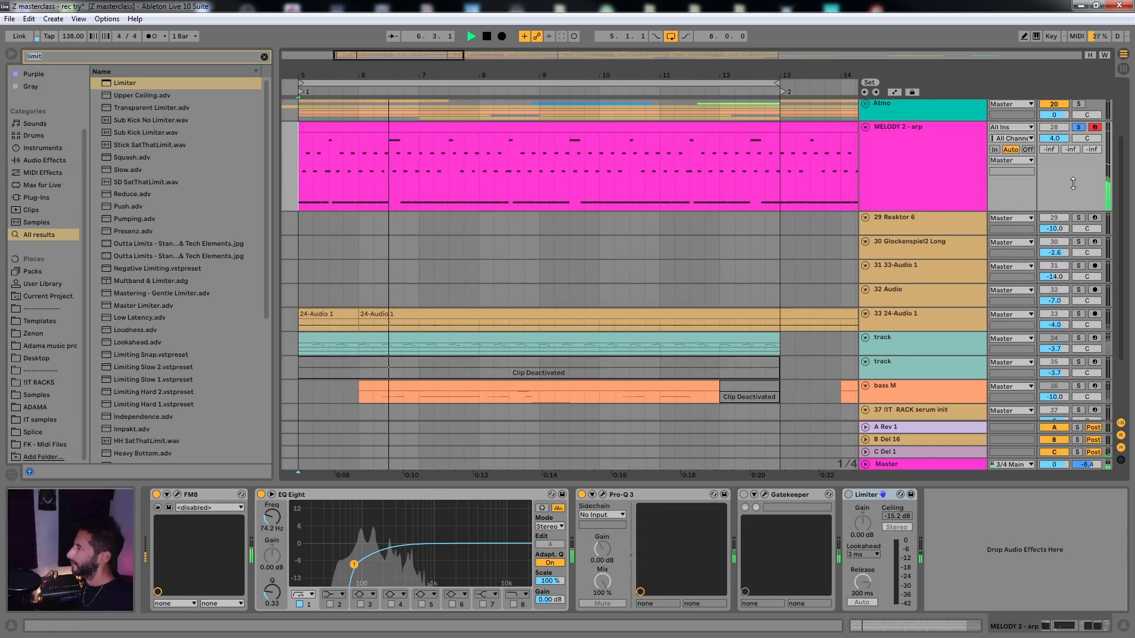
Draw an A-Rev 1 send automation spike over the G2 accent at 5.3 on the MELODY 2 - arp track and play it
{"action": "scroll", "coordinate": [427, 172], "scroll_direction": "up", "scroll_amount": 5}
{"action": "left_click_drag", "start_coordinate": [390, 171], "coordinate": [780, 187]}
{"action": "mouse_move", "coordinate": [328, 182]}
{"action": "left_mouse_down"}
{"action": "mouse_move", "coordinate": [540, 216]}
{"action": "mouse_move", "coordinate": [578, 151]}
{"action": "left_mouse_up"}
{"action": "key", "text": "ctrl+1"}
{"action": "key", "text": "ctrl+1"}
{"action": "left_click", "coordinate": [574, 208]}
{"action": "key", "text": "b"}
{"action": "left_click", "coordinate": [570, 189]}
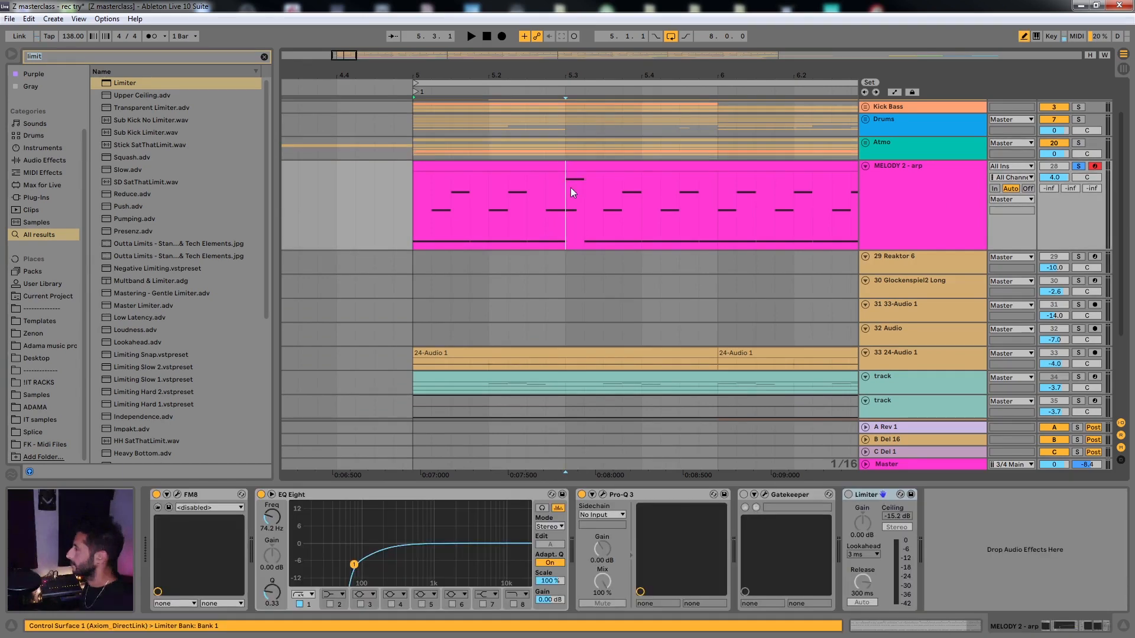
{"action": "key", "text": "a"}
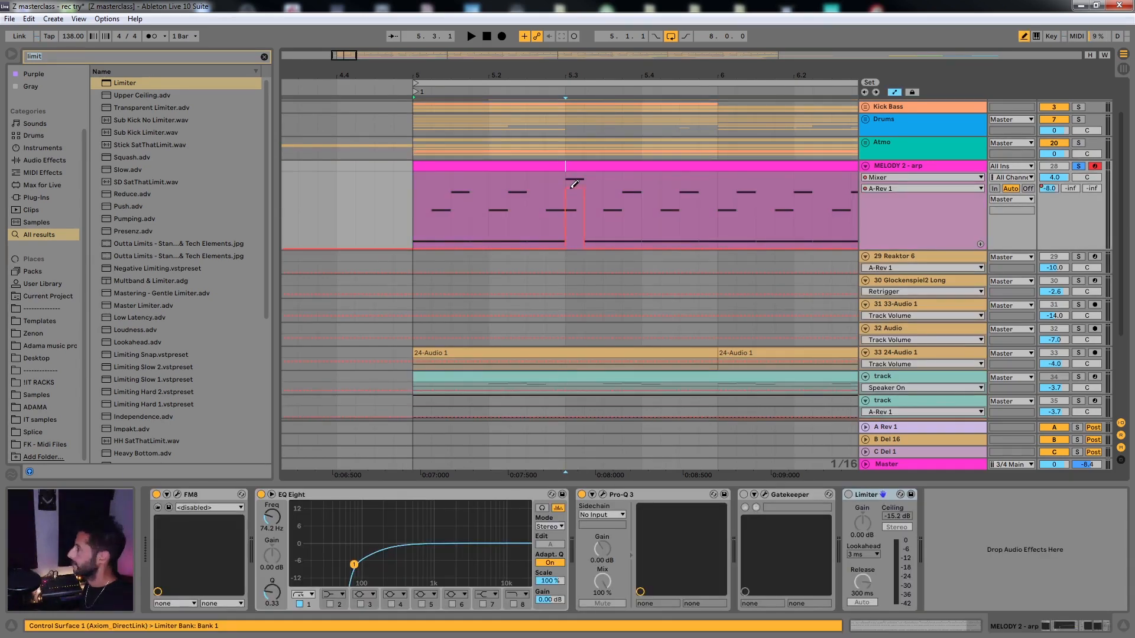
{"action": "key", "text": "space"}
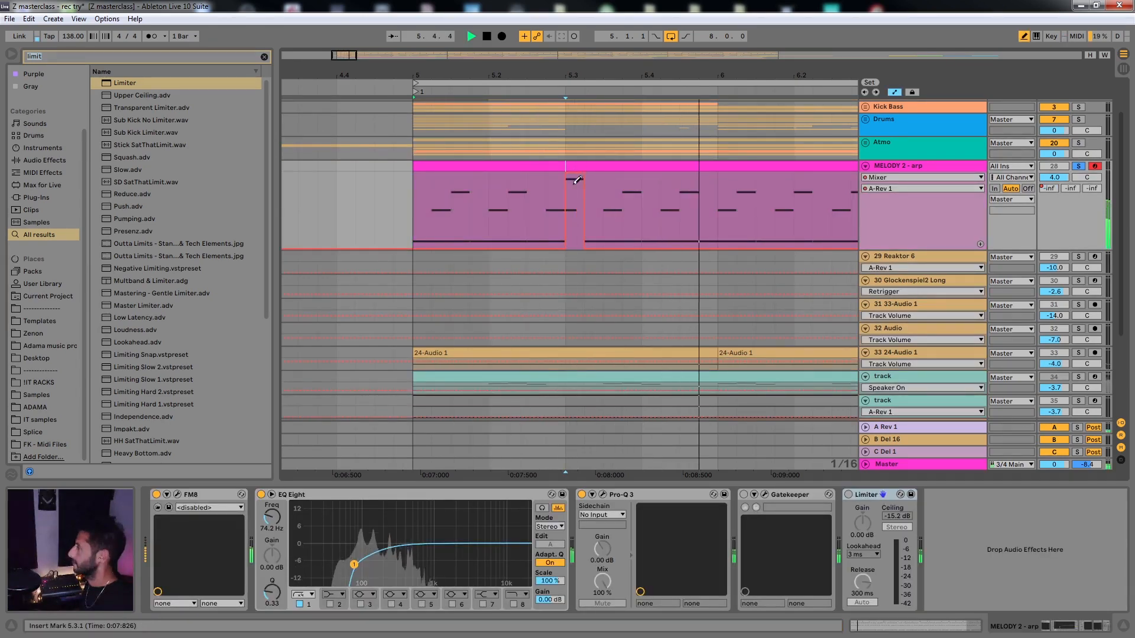
Draw an A-Rev 1 send spike at 6.3 over the long G2 accent, with a lower peak and a sloped release
{"action": "key", "text": "minus"}
{"action": "key", "text": "plus"}
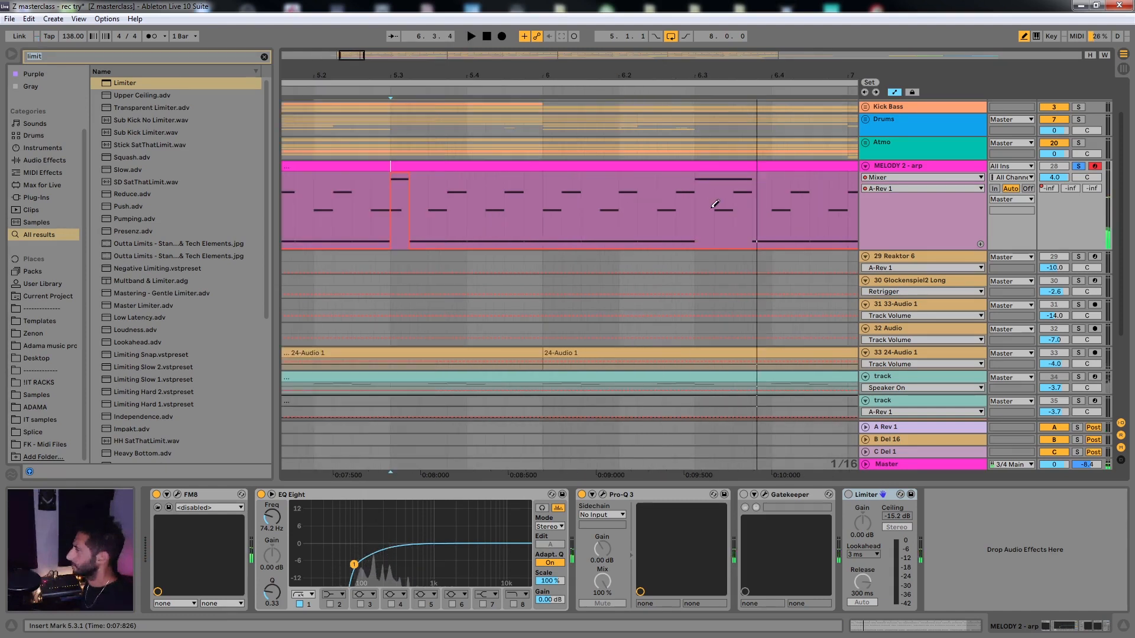
{"action": "left_click_drag", "start_coordinate": [728, 177], "coordinate": [732, 249]}
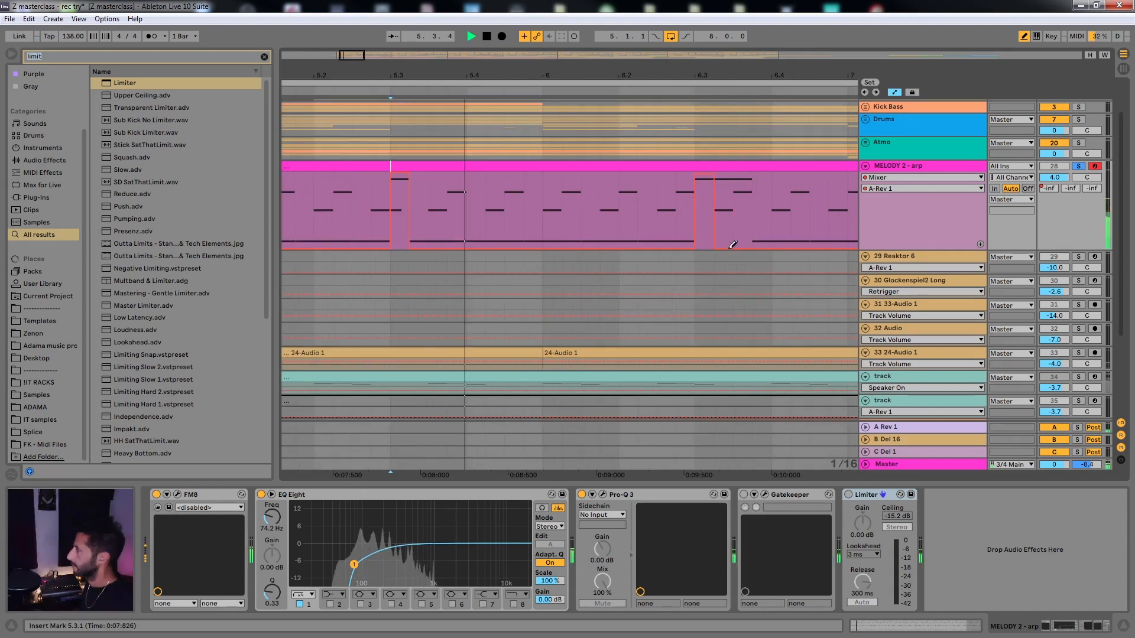
{"action": "left_click_drag", "start_coordinate": [706, 208], "coordinate": [708, 187]}
{"action": "left_click", "coordinate": [706, 196]}
{"action": "left_click_drag", "start_coordinate": [716, 250], "coordinate": [735, 253]}
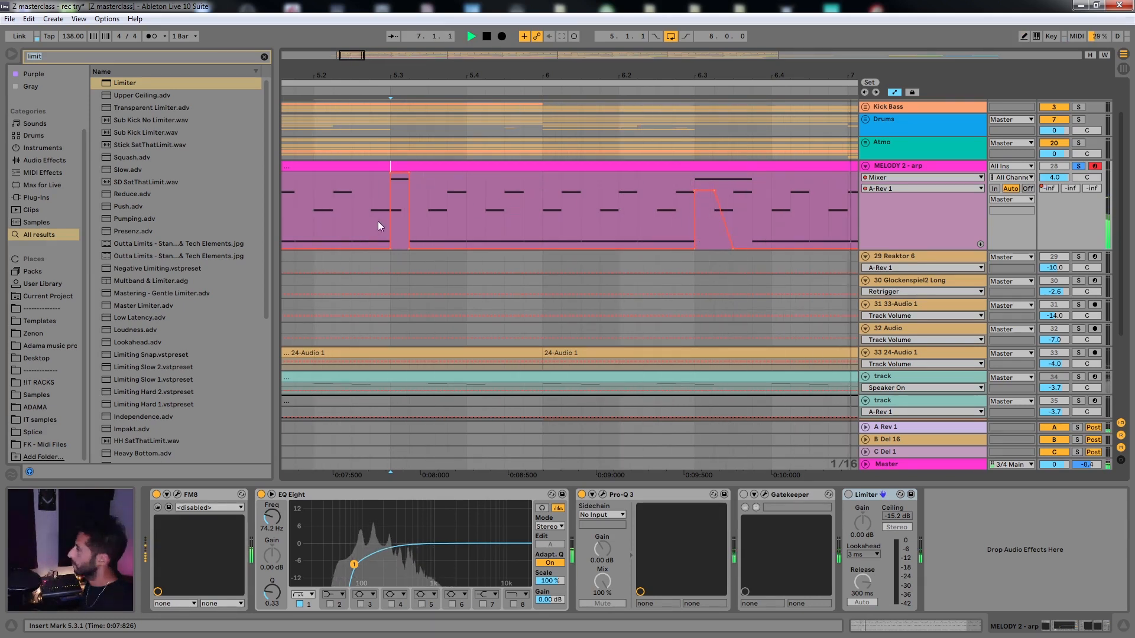
Draw another A-Rev 1 send automation spike over the G2 accent at 7.3
{"action": "scroll", "coordinate": [460, 233], "scroll_direction": "down", "scroll_amount": 5}
{"action": "scroll", "coordinate": [550, 221], "scroll_direction": "up", "scroll_amount": 5}
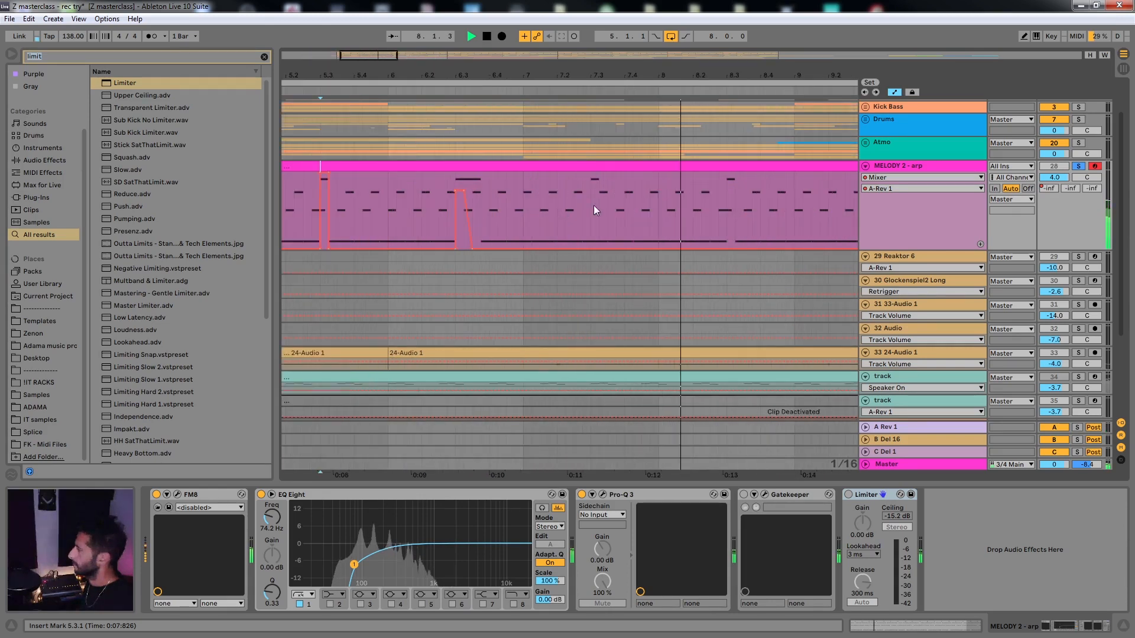
{"action": "key", "text": "b"}
{"action": "left_click_drag", "start_coordinate": [593, 206], "coordinate": [600, 163]}
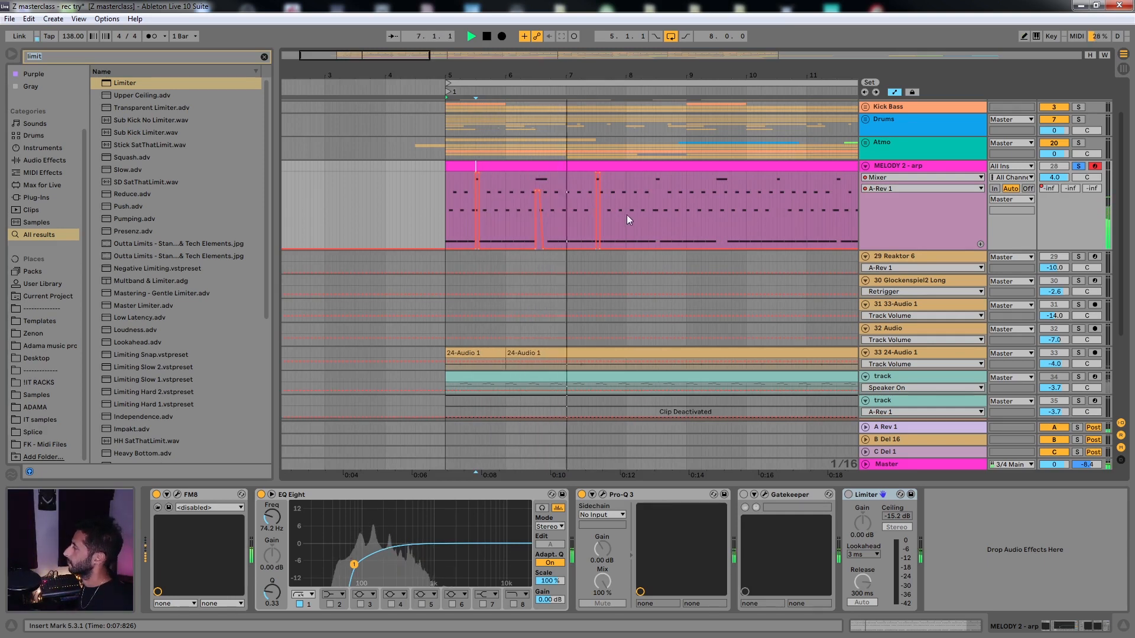
Duplicate the A-Rev 1 automation from 5.1.1–9.1.1 into the next four bars and erase the copied spike at 11.3
{"action": "left_click_drag", "start_coordinate": [622, 215], "coordinate": [616, 218]}
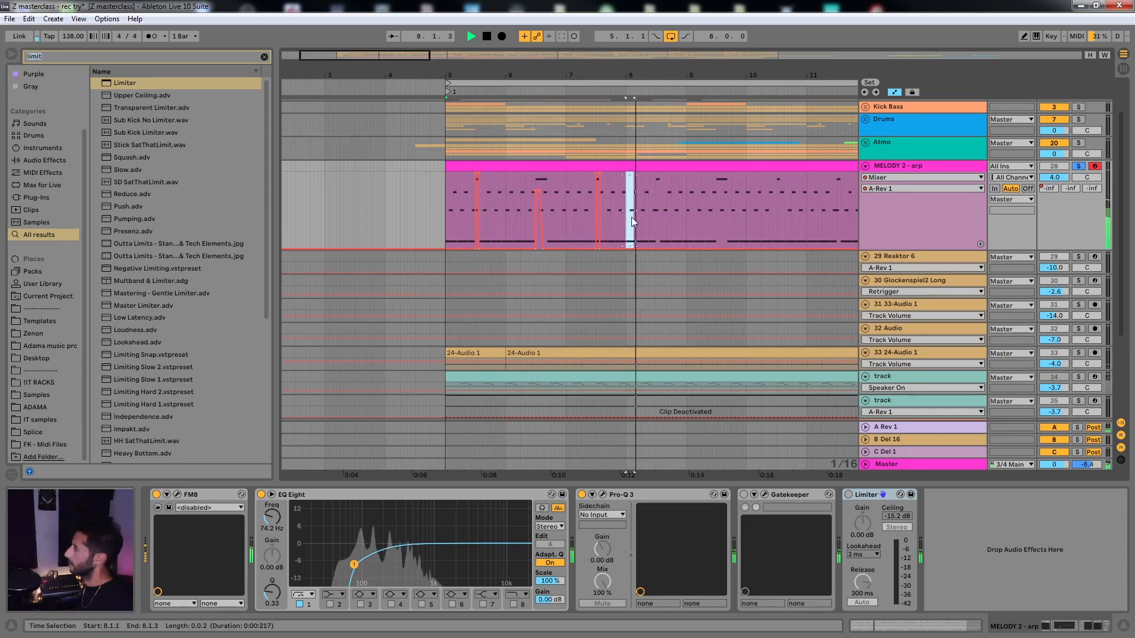
{"action": "left_click_drag", "start_coordinate": [688, 212], "coordinate": [445, 219]}
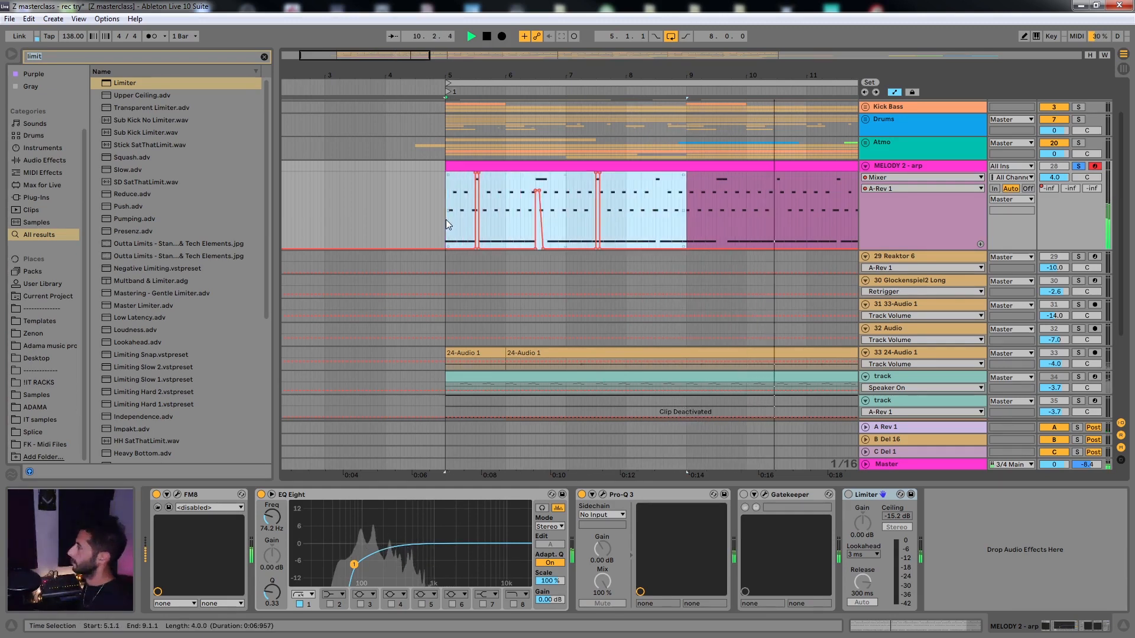
{"action": "key", "text": "ctrl+d"}
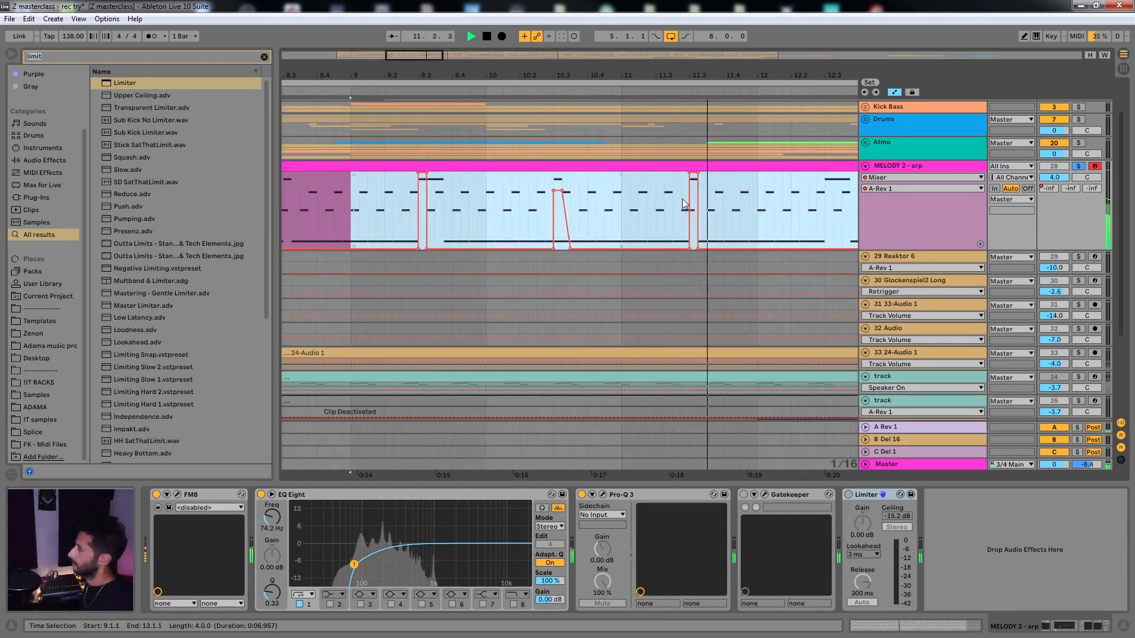
{"action": "key", "text": "b"}
{"action": "left_click_drag", "start_coordinate": [690, 236], "coordinate": [699, 251]}
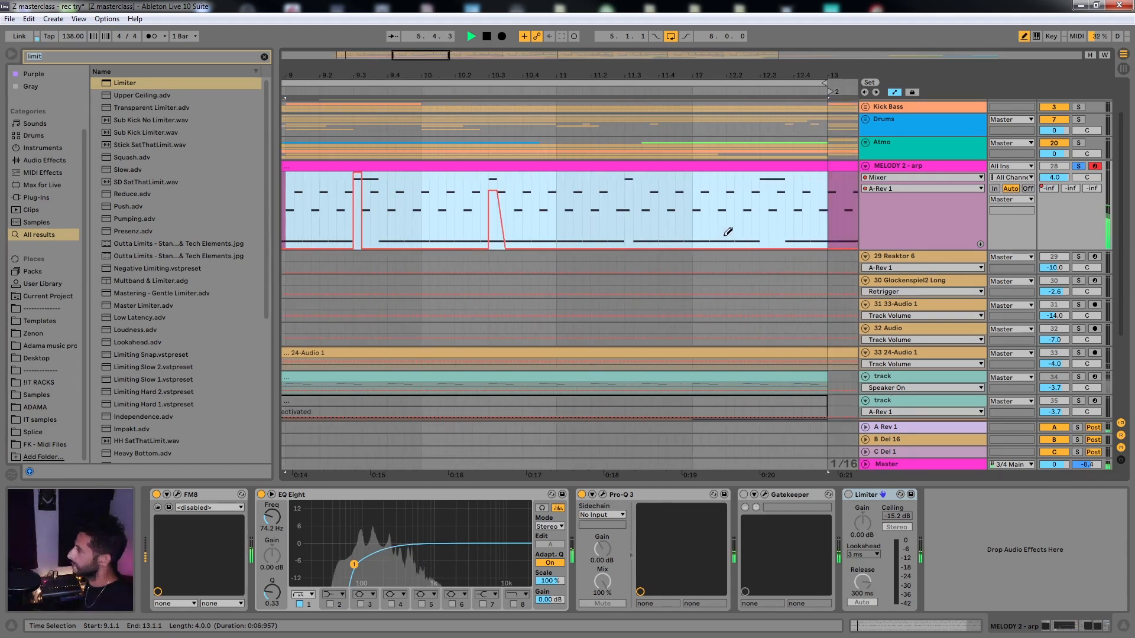
Show the B-Del 16 send automation on the MELODY 2 - arp track, draw a spike at 12.3 and play it
{"action": "key", "text": "space"}
{"action": "left_click", "coordinate": [1077, 189]}
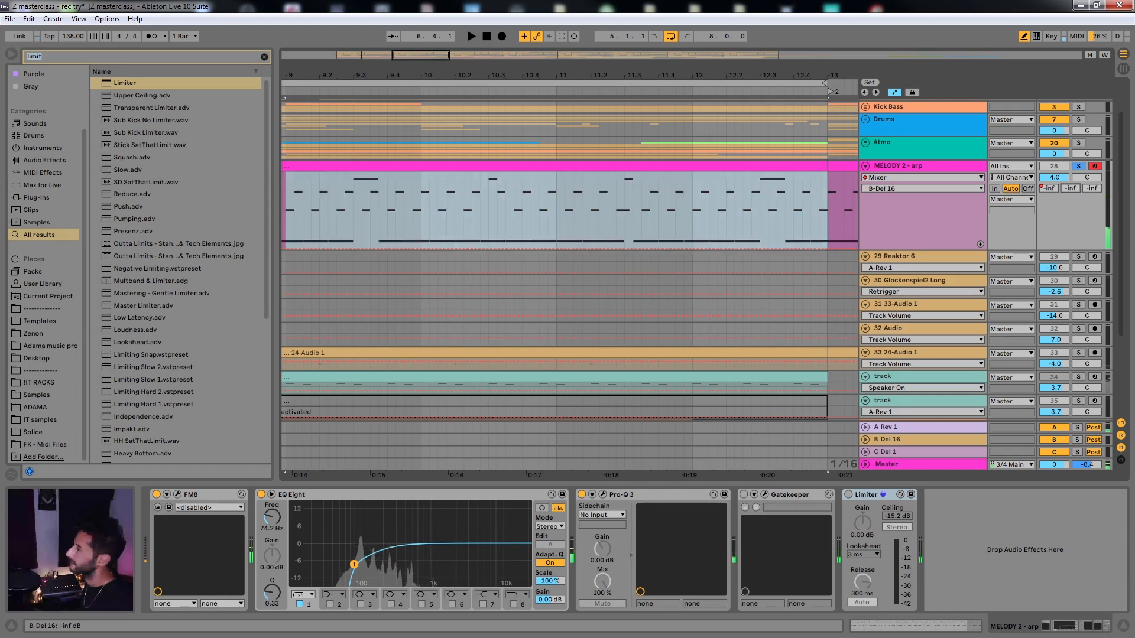
{"action": "key", "text": "b"}
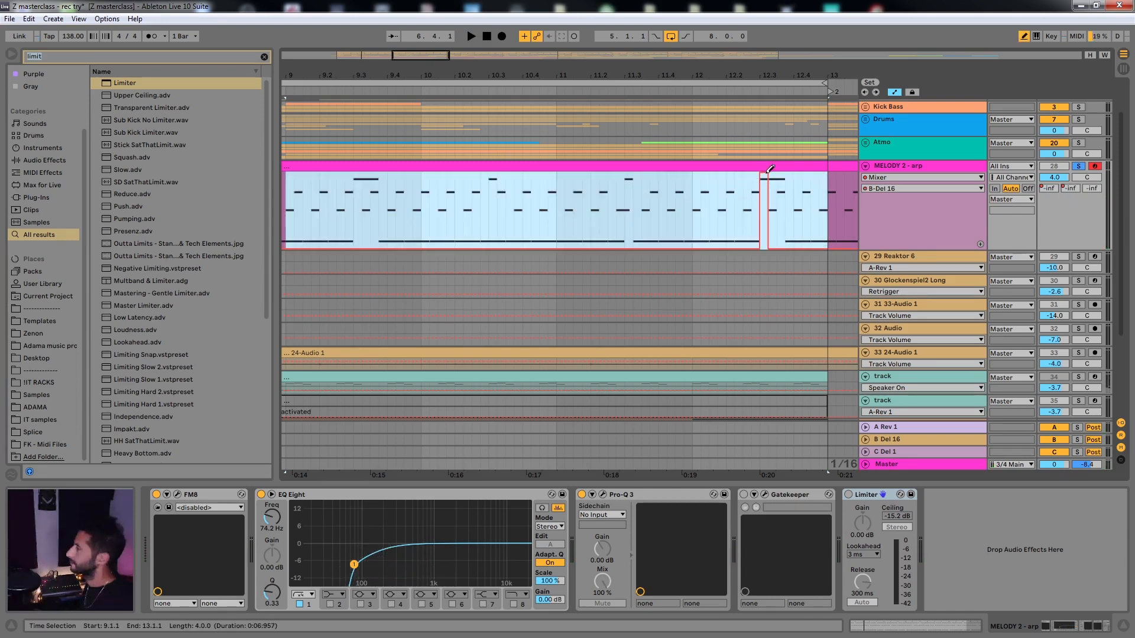
{"action": "key", "text": "b"}
{"action": "left_click", "coordinate": [694, 208]}
{"action": "key", "text": "space"}
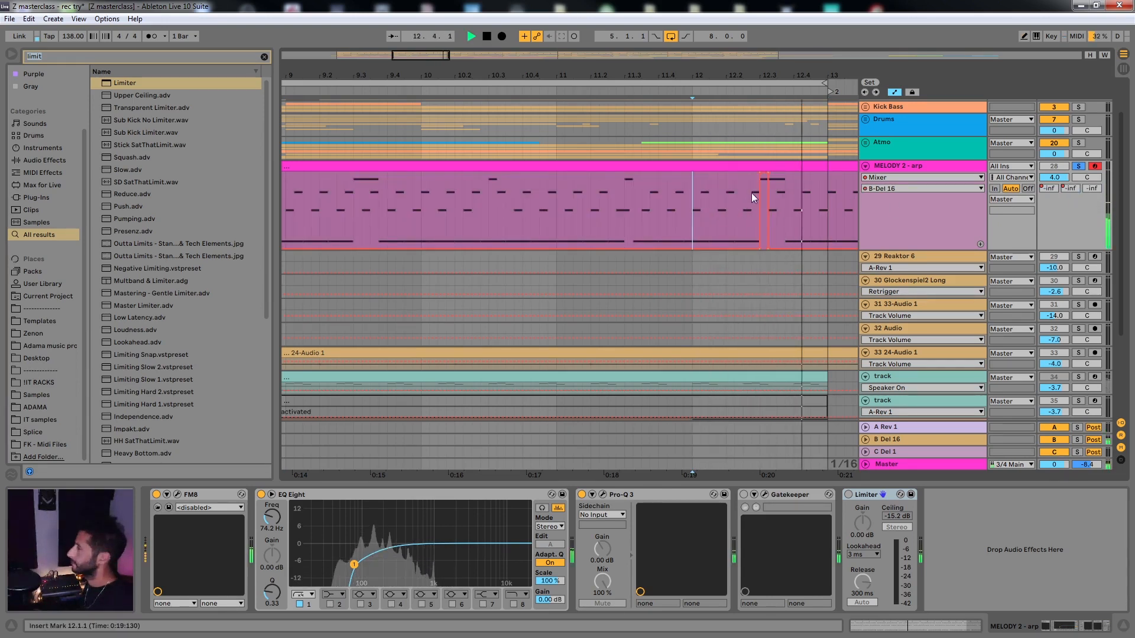
{"action": "key", "text": "b"}
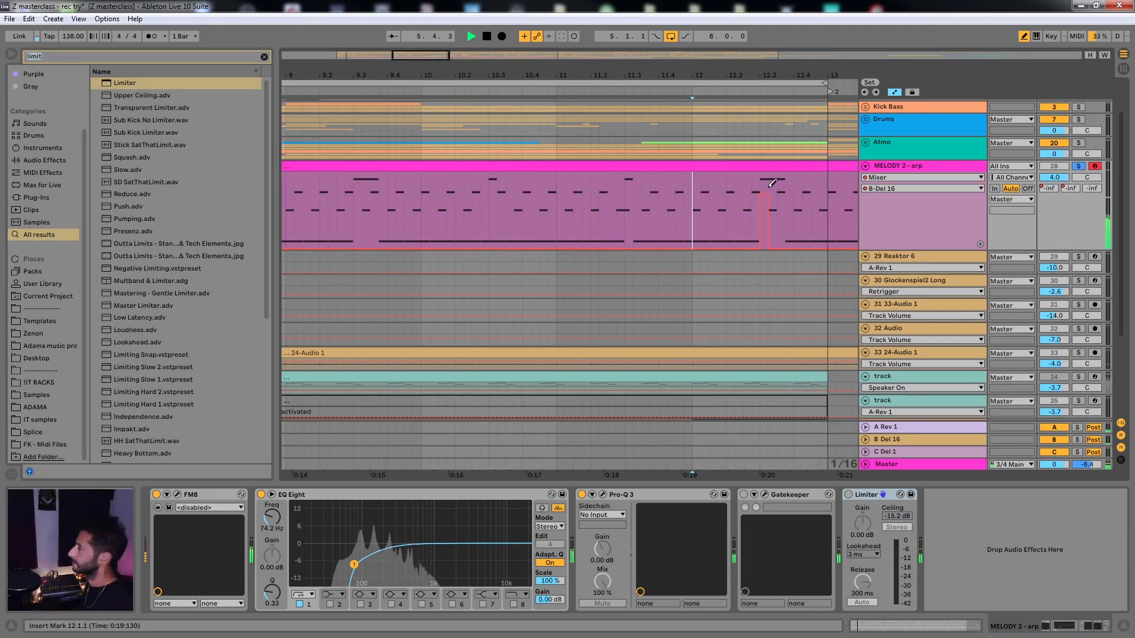
Play from around 11.2 and draw a B-Del 16 send spike over the short G2 accent at 11.3
{"action": "left_click", "coordinate": [633, 201]}
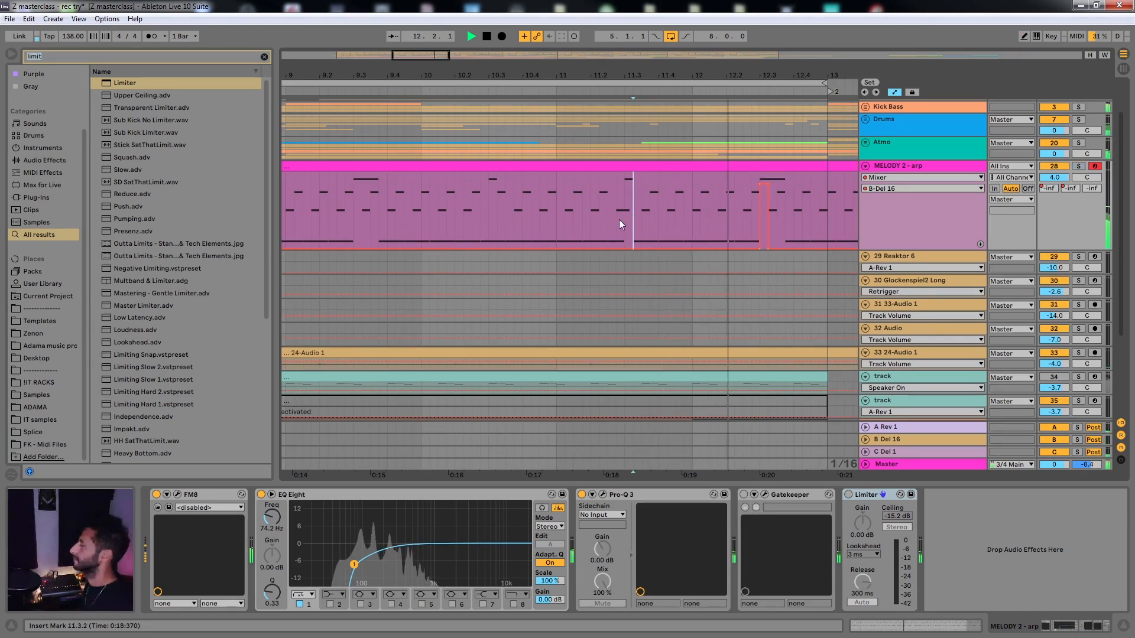
{"action": "left_click", "coordinate": [591, 211]}
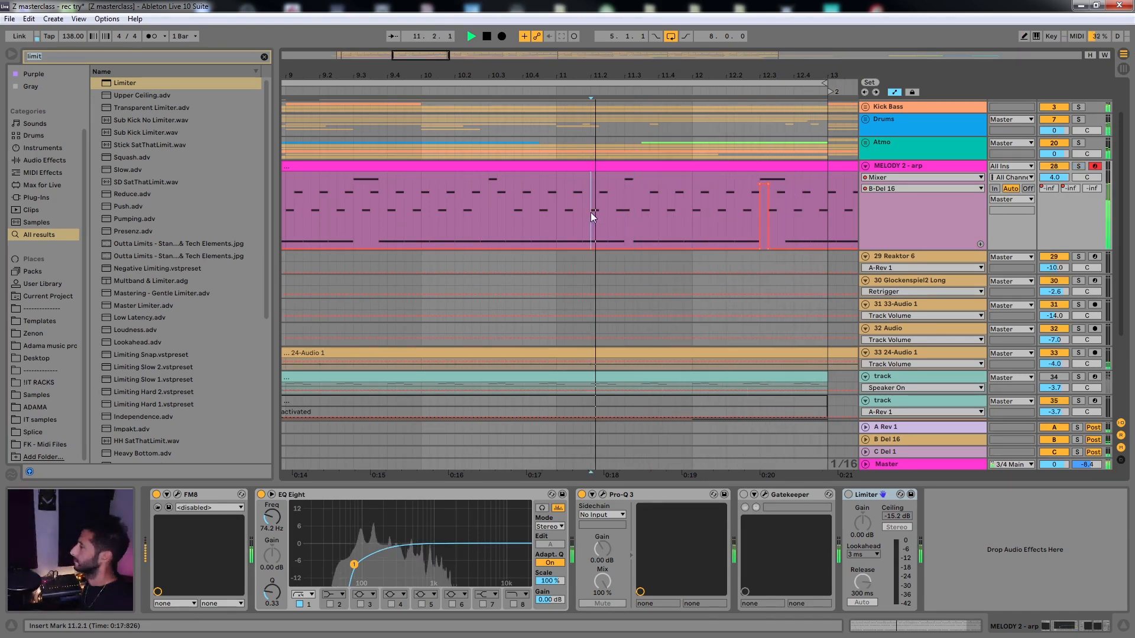
{"action": "key", "text": "b"}
{"action": "left_click", "coordinate": [629, 178]}
{"action": "left_click", "coordinate": [569, 198]}
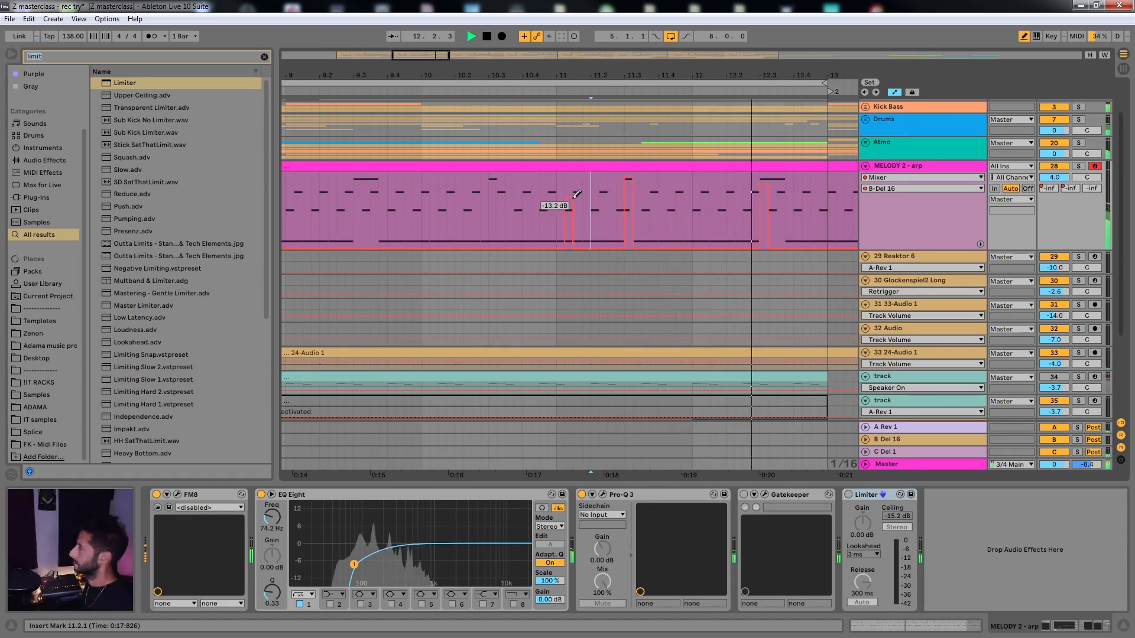
{"action": "key", "text": "ctrl+z"}
{"action": "left_click", "coordinate": [562, 215]}
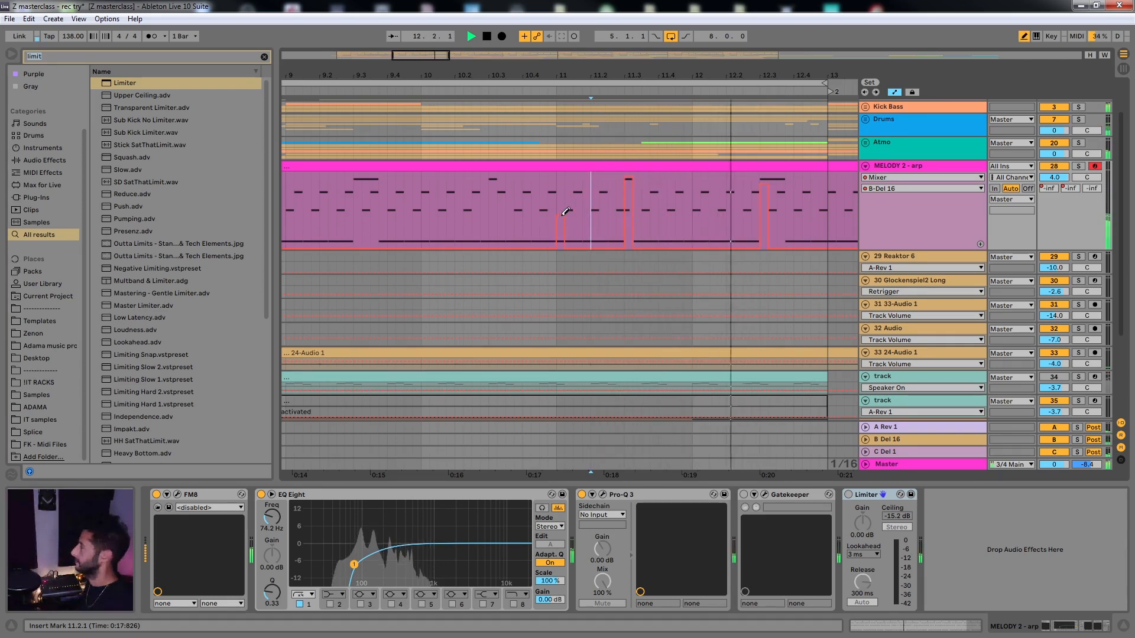
{"action": "key", "text": "ctrl+z"}
{"action": "key", "text": "b"}
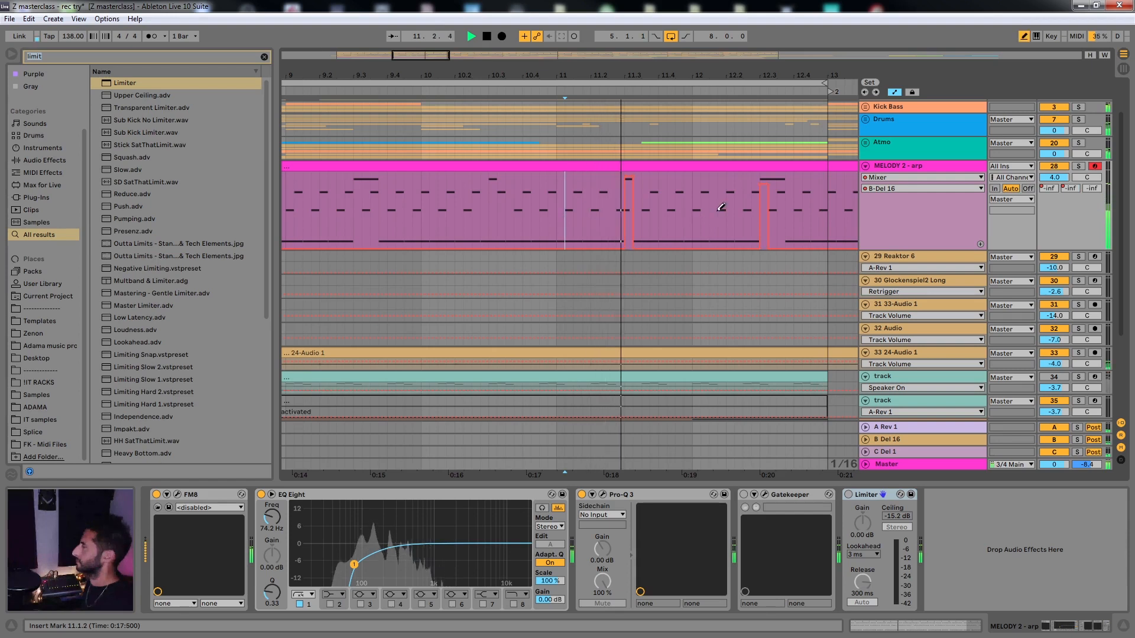
Delete the B-Del 16 send spike at 12.3 and set the play position to 11.1.2
{"action": "left_click", "coordinate": [722, 214]}
{"action": "left_click", "coordinate": [796, 221], "text": "shift"}
{"action": "key", "text": "Delete"}
{"action": "left_click", "coordinate": [569, 215]}
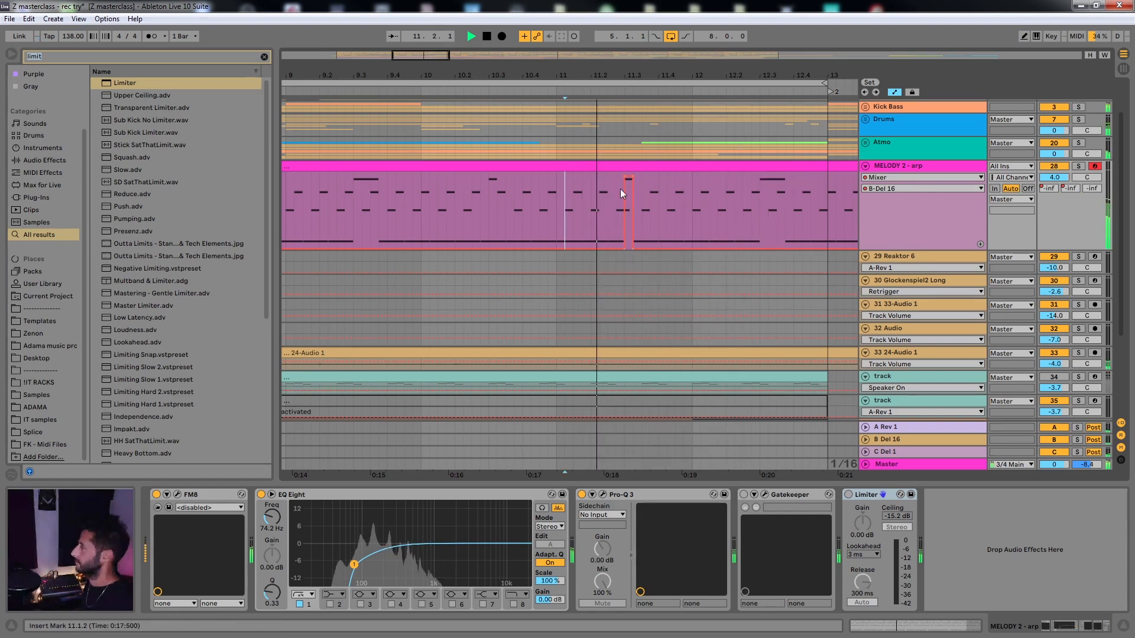
Draw an A-Rev 1 send spike over the long G2 accent at 12.3 and lower its peak
{"action": "key", "text": "b"}
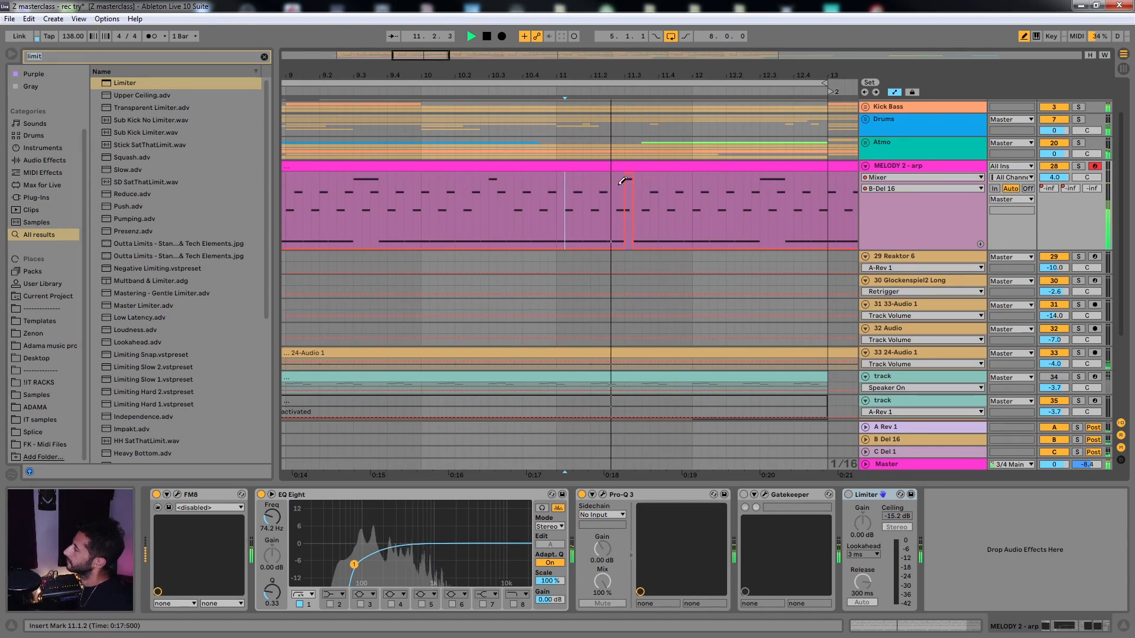
{"action": "scroll", "coordinate": [621, 182], "scroll_direction": "down", "scroll_amount": 3}
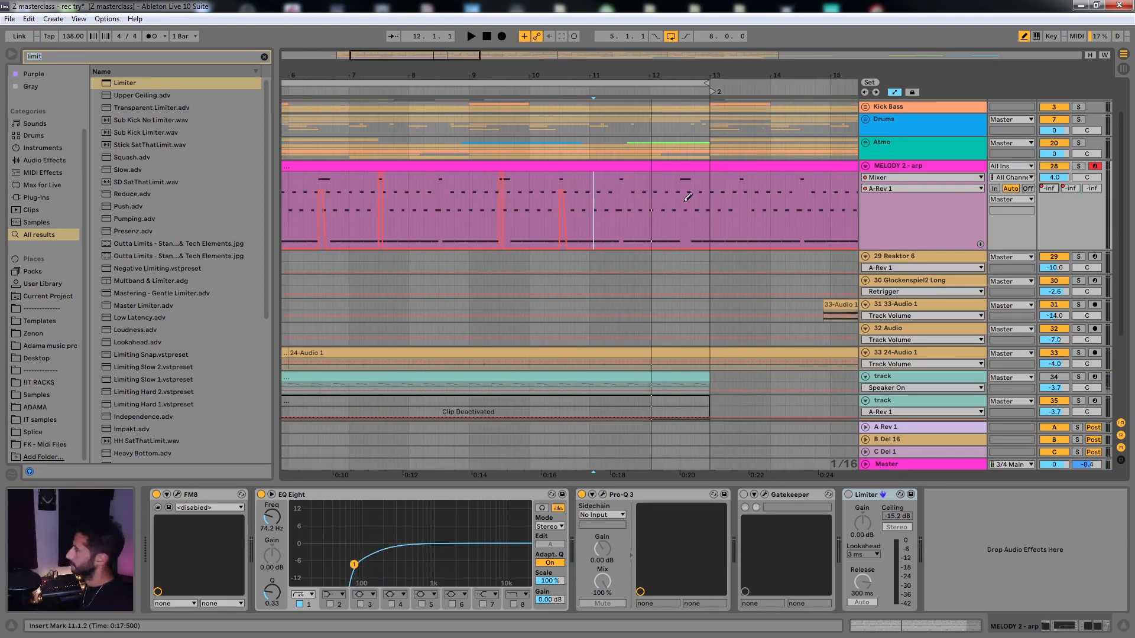
{"action": "scroll", "coordinate": [688, 198], "scroll_direction": "up", "scroll_amount": 4}
{"action": "key", "text": "space"}
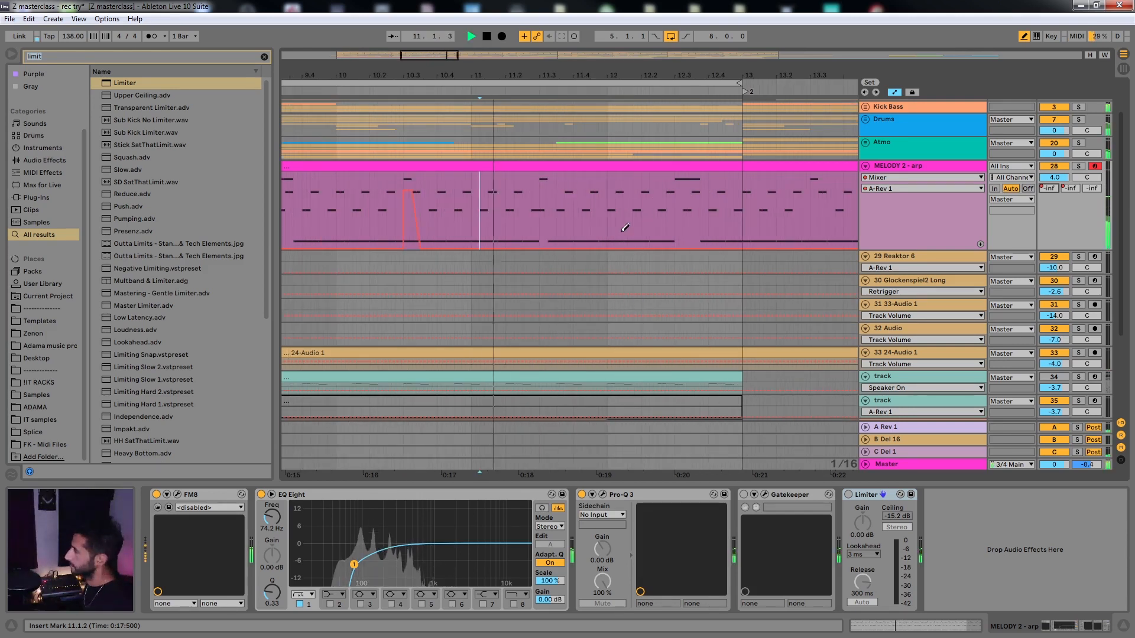
{"action": "left_click", "coordinate": [684, 183]}
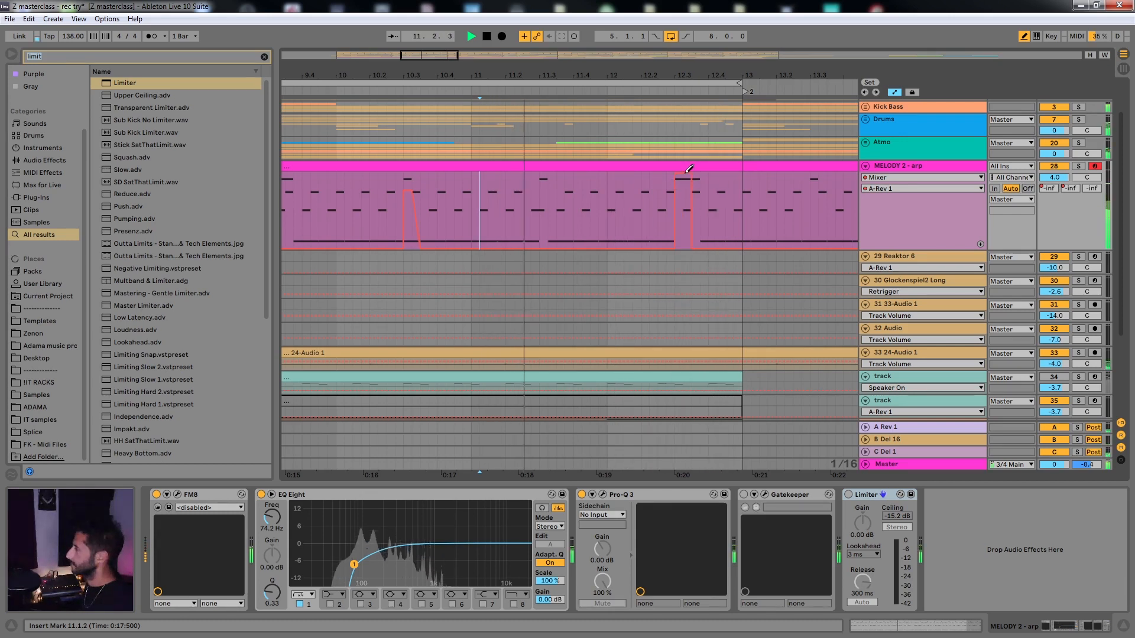
{"action": "key", "text": "b"}
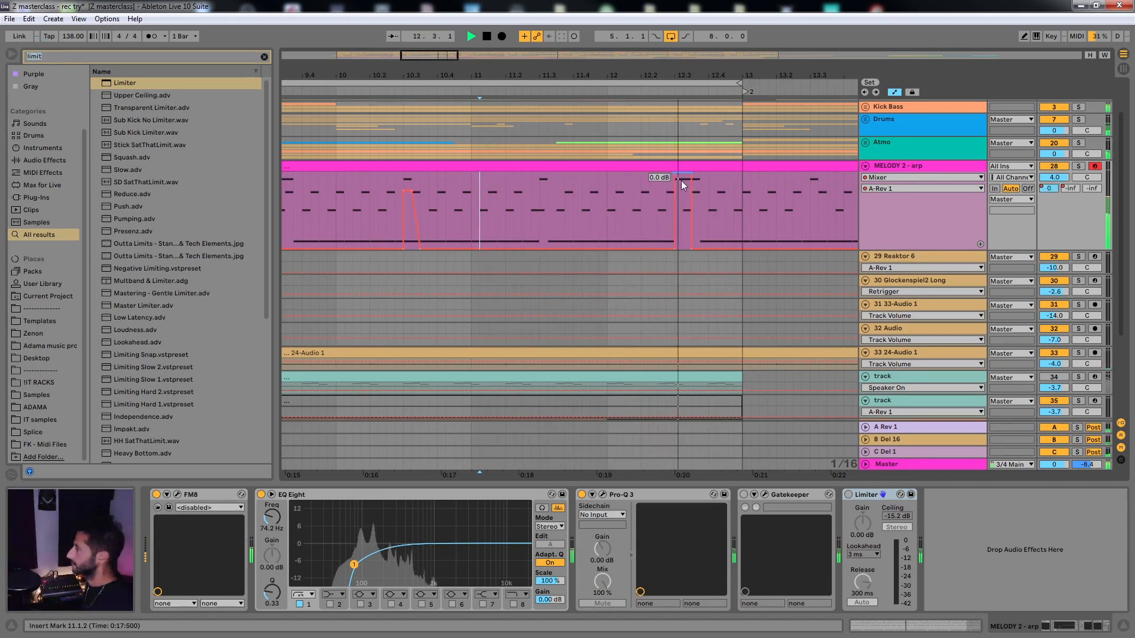
{"action": "left_click_drag", "start_coordinate": [681, 180], "coordinate": [681, 202]}
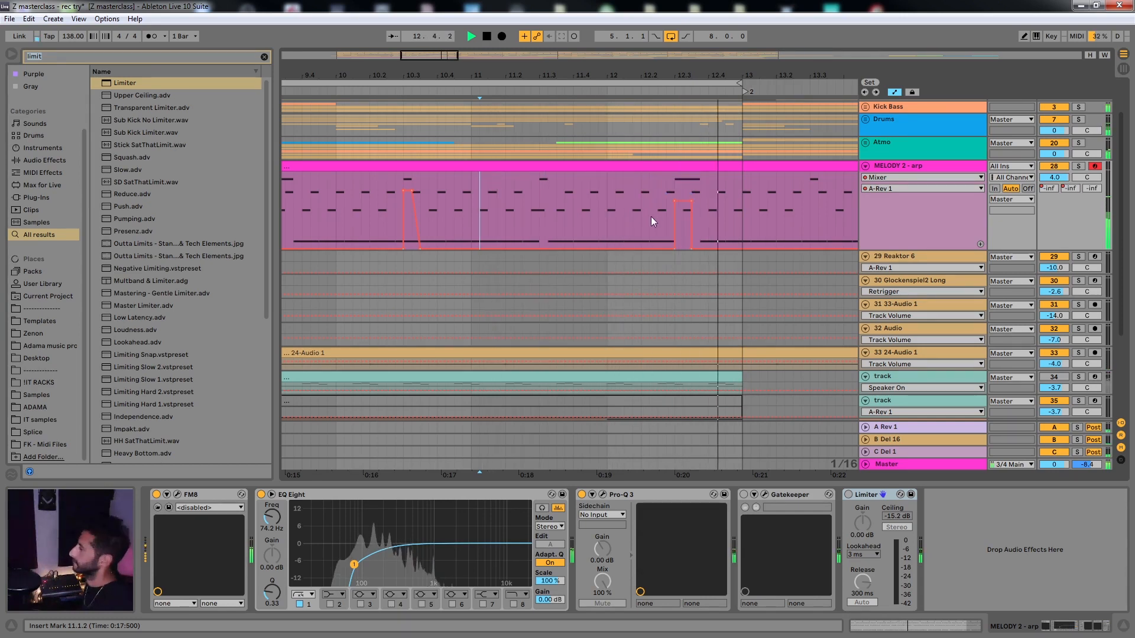
Duplicate the A-Rev 1 automation from 5.1.1–13.1.1 on the MELODY 2 - arp track into the next eight bars
{"action": "scroll", "coordinate": [674, 214], "scroll_direction": "down", "scroll_amount": 3}
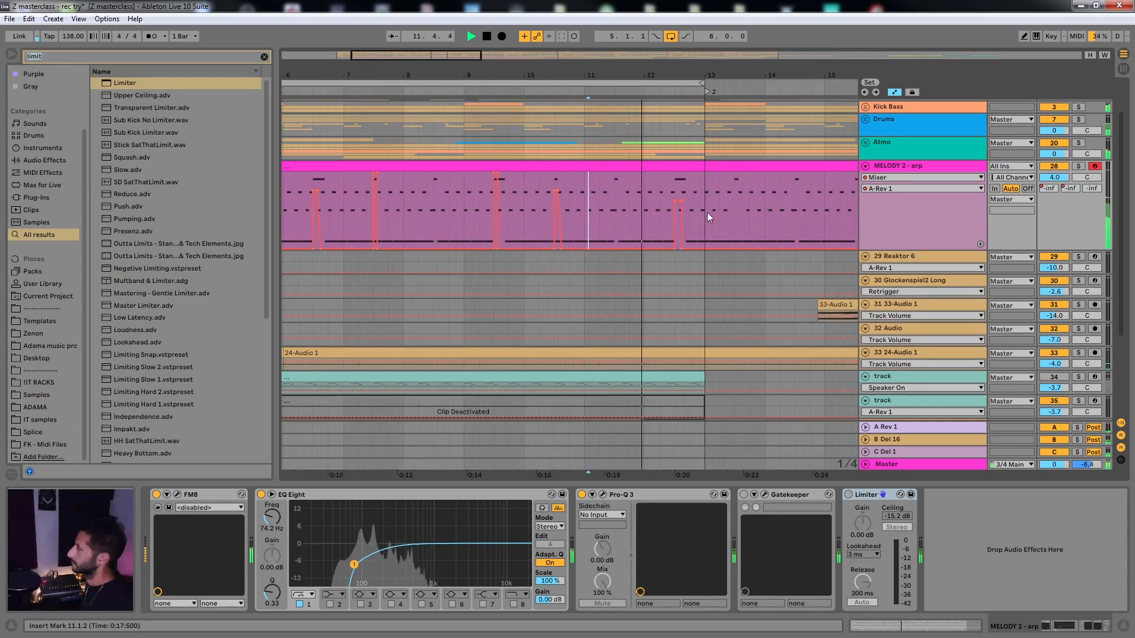
{"action": "scroll", "coordinate": [705, 214], "scroll_direction": "down", "scroll_amount": 5}
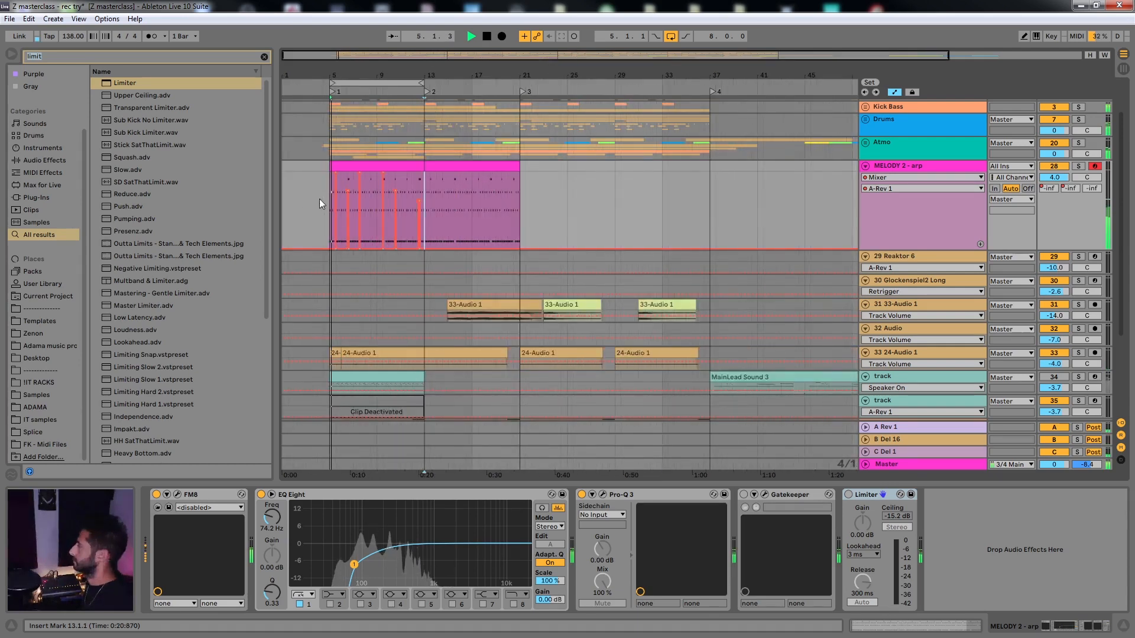
{"action": "scroll", "coordinate": [324, 197], "scroll_direction": "up", "scroll_amount": 3}
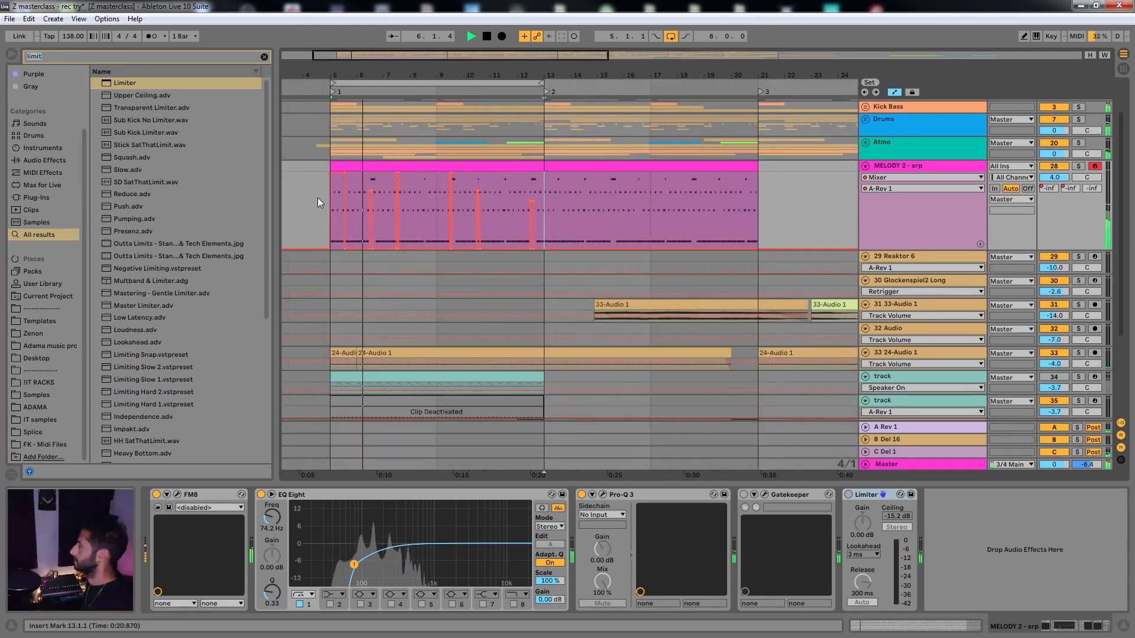
{"action": "left_click", "coordinate": [334, 197]}
{"action": "key", "text": "ctrl+d"}
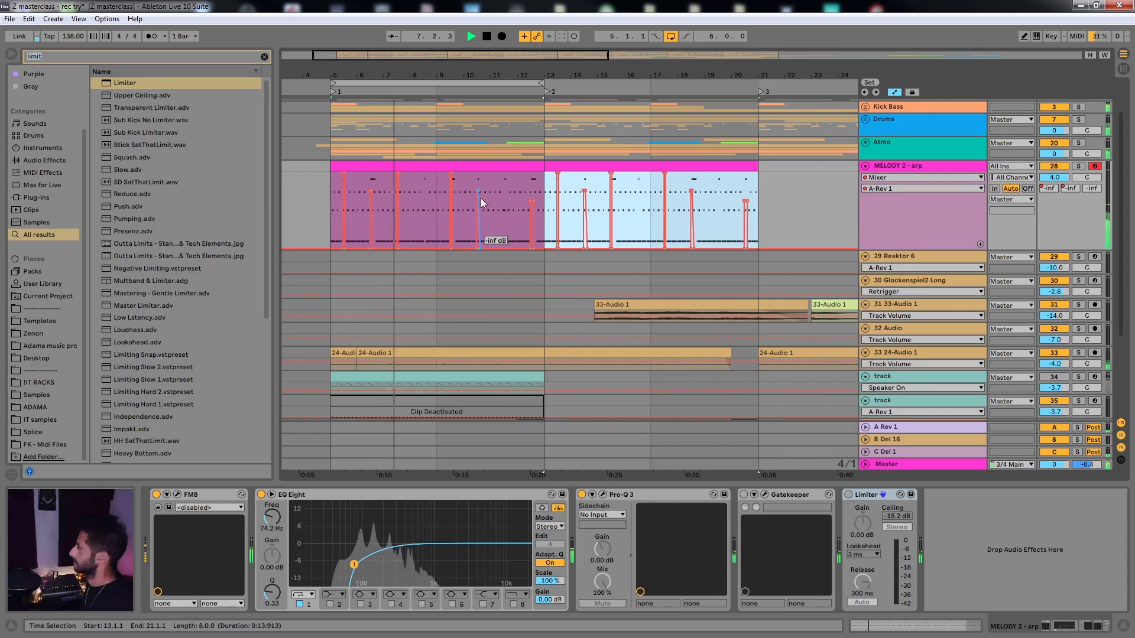
Show the C-Del 1 send automation on the MELODY 2 - arp track and solo the track
{"action": "left_click", "coordinate": [1072, 189]}
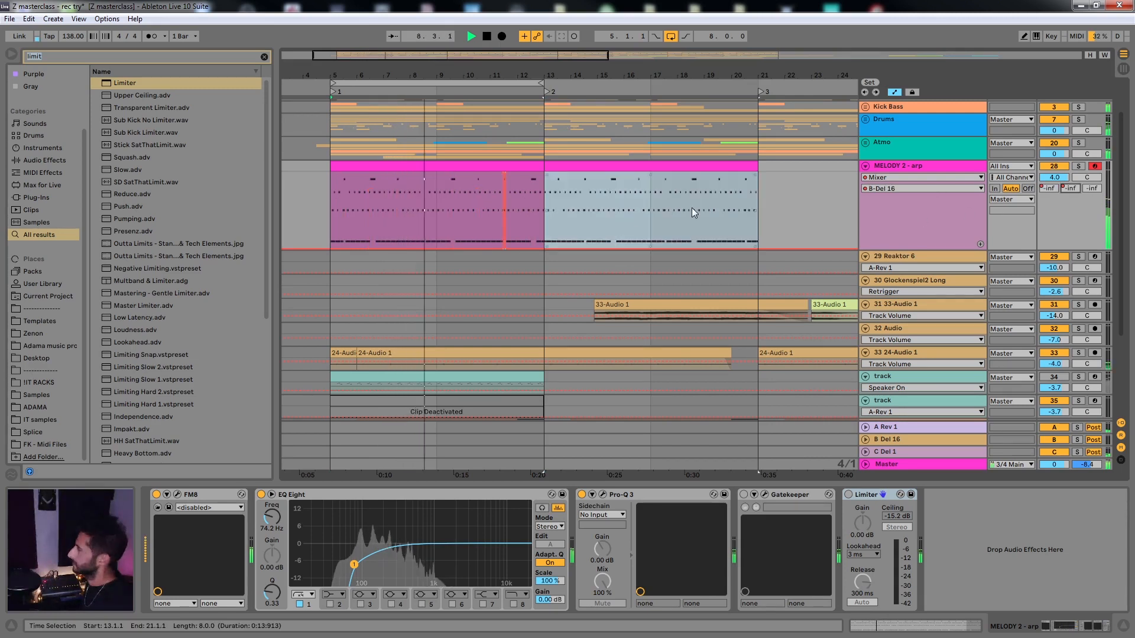
{"action": "left_click", "coordinate": [1094, 189]}
{"action": "left_click", "coordinate": [1079, 166]}
{"action": "scroll", "coordinate": [339, 205], "scroll_direction": "up", "scroll_amount": 4}
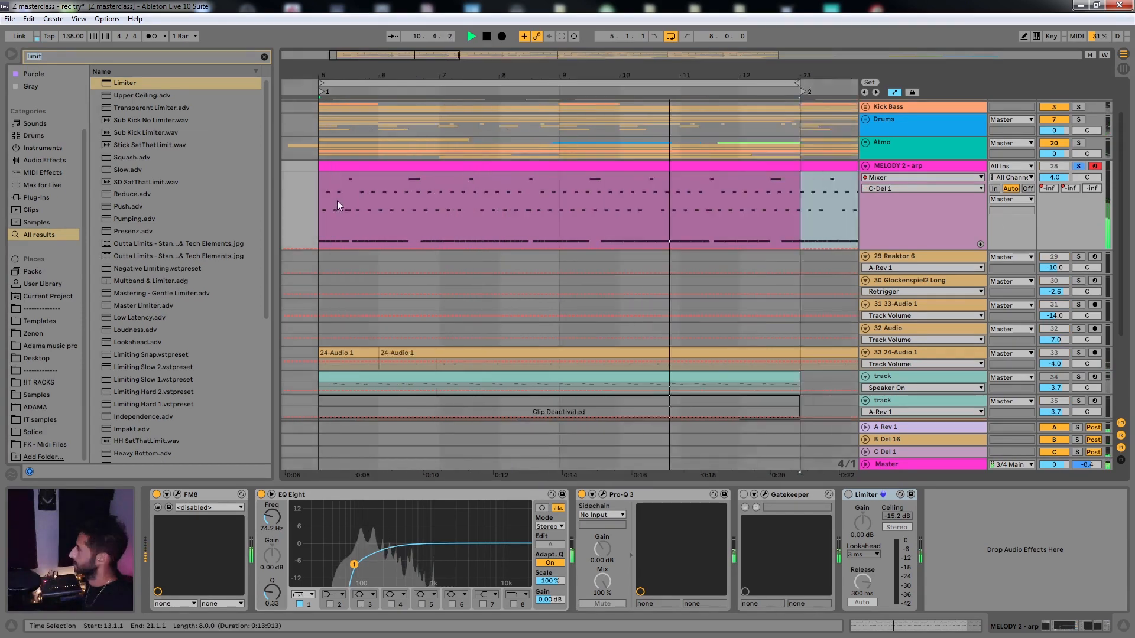
{"action": "scroll", "coordinate": [437, 227], "scroll_direction": "up", "scroll_amount": 2}
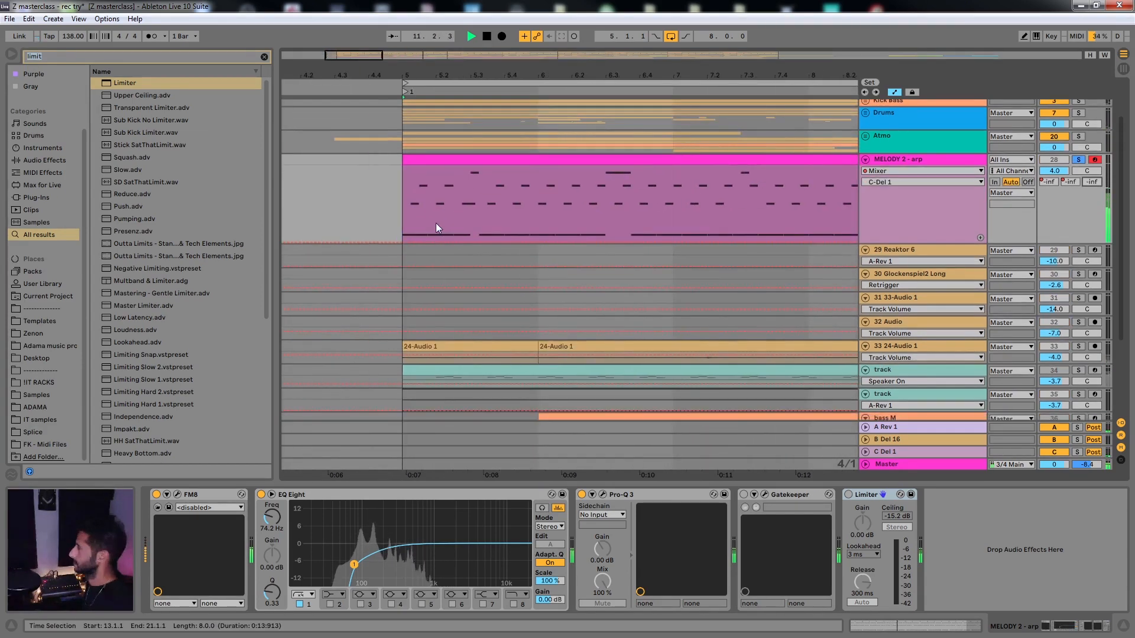
Play the start of the soloed arp repeatedly from 5.1.1
{"action": "left_click", "coordinate": [403, 229]}
{"action": "key", "text": "space"}
{"action": "key", "text": "space"}
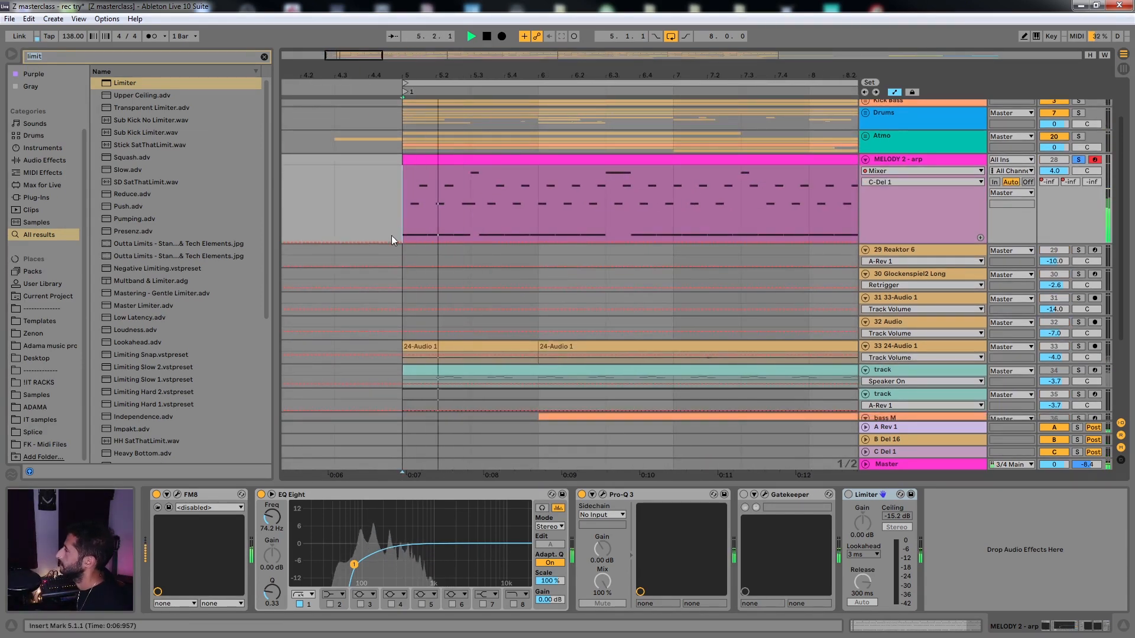
{"action": "key", "text": "space"}
{"action": "key", "text": "space"}
{"action": "key", "text": "space"}
{"action": "key", "text": "space"}
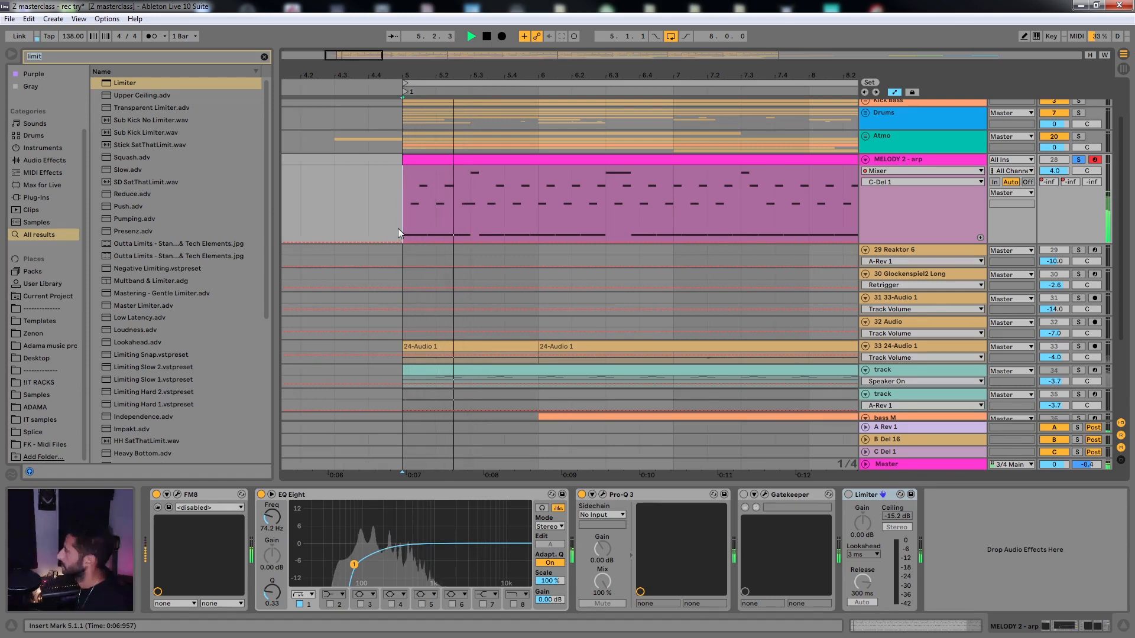
{"action": "key", "text": "space"}
{"action": "key", "text": "space"}
Draw a C-Del 1 send ramp rising from 5.1.1 to a peak at 5.2 and falling to 5.3, and play it
{"action": "left_click_drag", "start_coordinate": [408, 224], "coordinate": [430, 157]}
{"action": "scroll", "coordinate": [410, 215], "scroll_direction": "up", "scroll_amount": 3}
{"action": "key", "text": "b"}
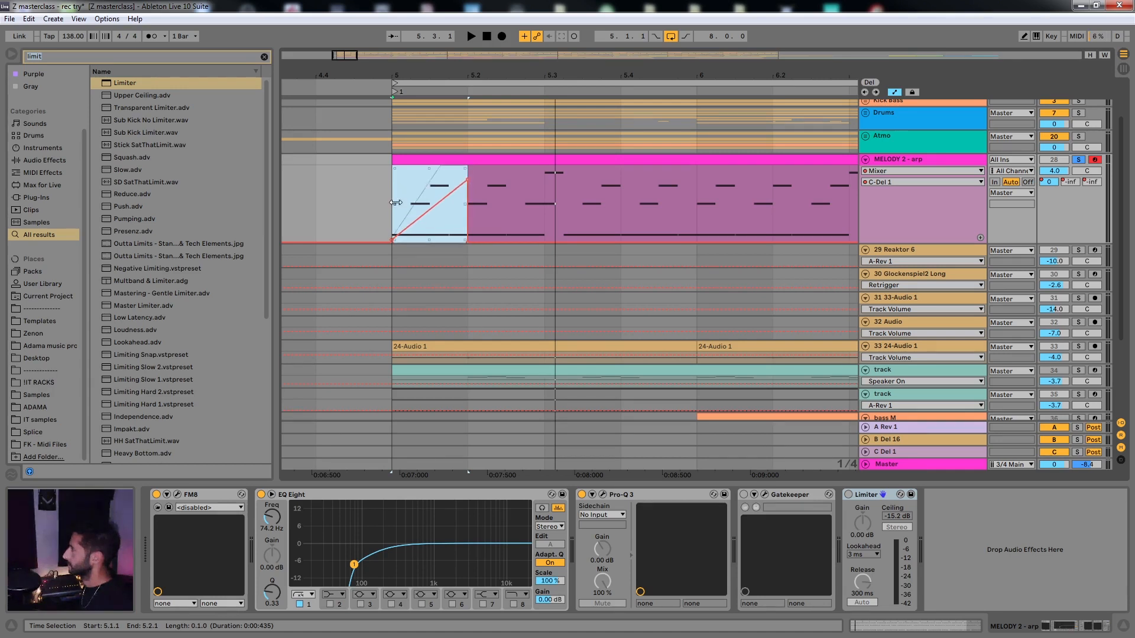
{"action": "left_click_drag", "start_coordinate": [395, 203], "coordinate": [546, 203]}
{"action": "left_click", "coordinate": [396, 188]}
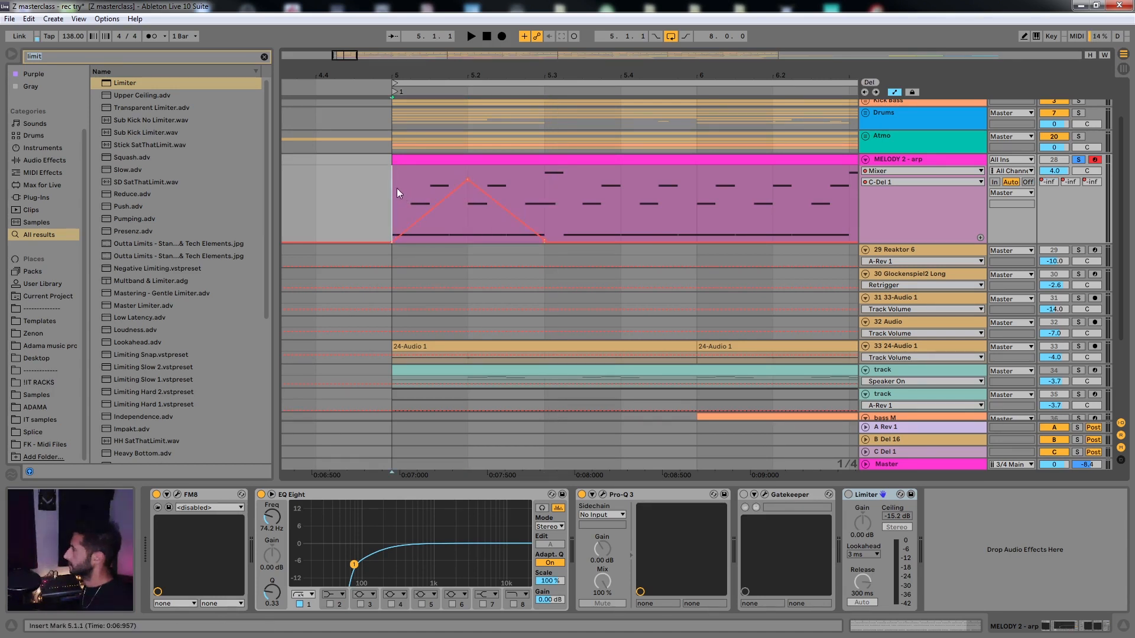
{"action": "key", "text": "space"}
{"action": "key", "text": "space"}
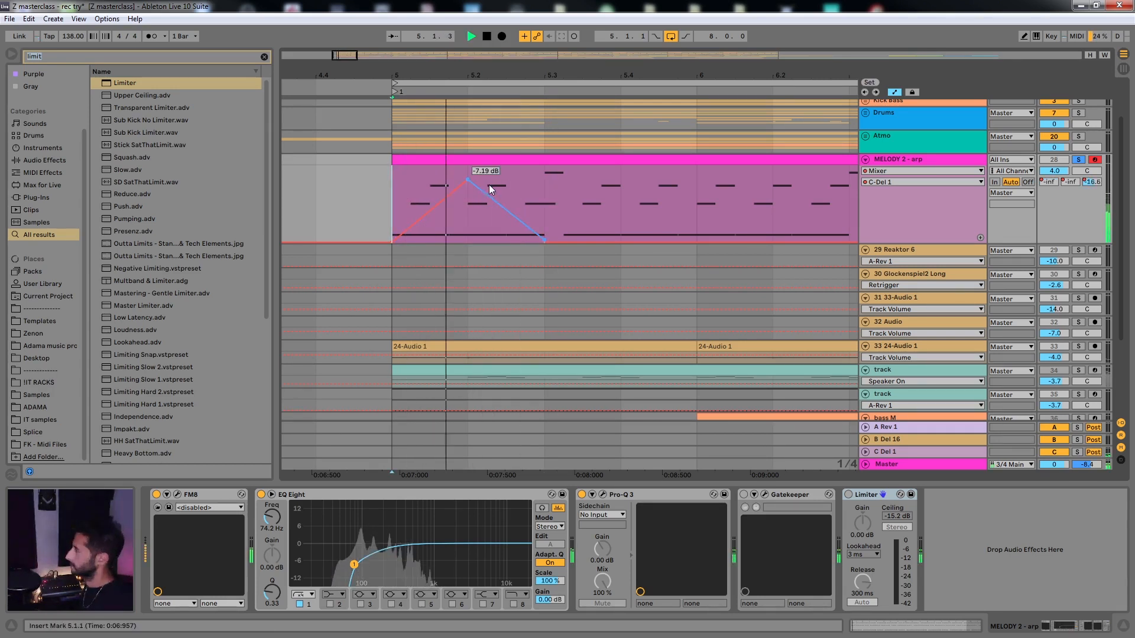
{"action": "key", "text": "space"}
{"action": "key", "text": "space"}
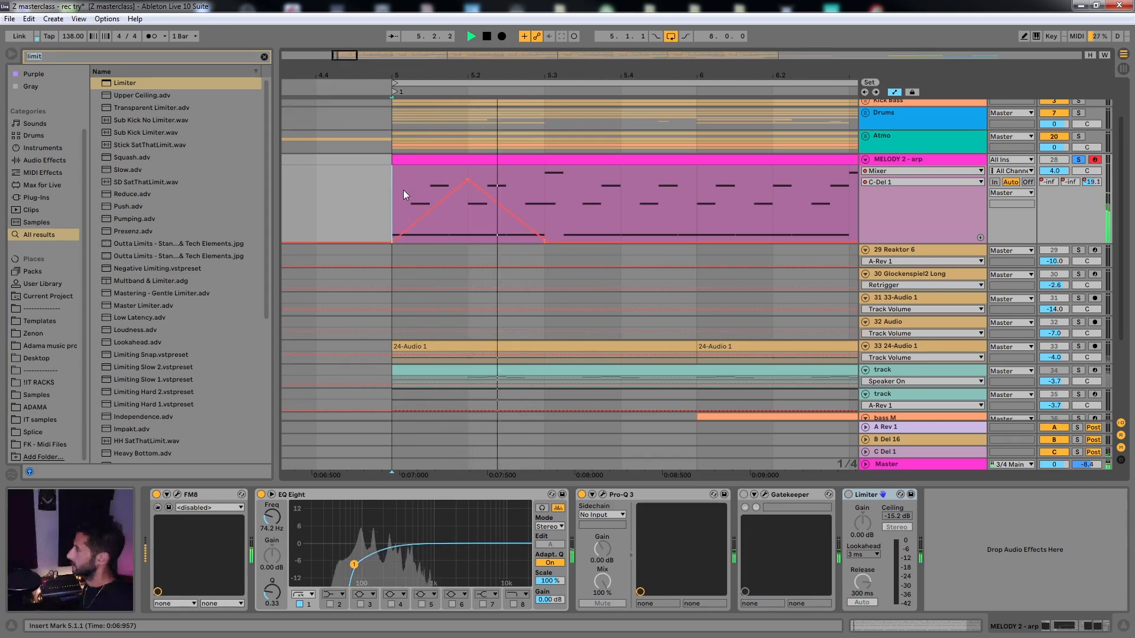
{"action": "key", "text": "space"}
Duplicate the C-Del 1 ramp into 5.3.1–6.1.1 and lower the second peak to about -14.6 dB
{"action": "left_click_drag", "start_coordinate": [399, 190], "coordinate": [534, 195]}
{"action": "key", "text": "ctrl+d"}
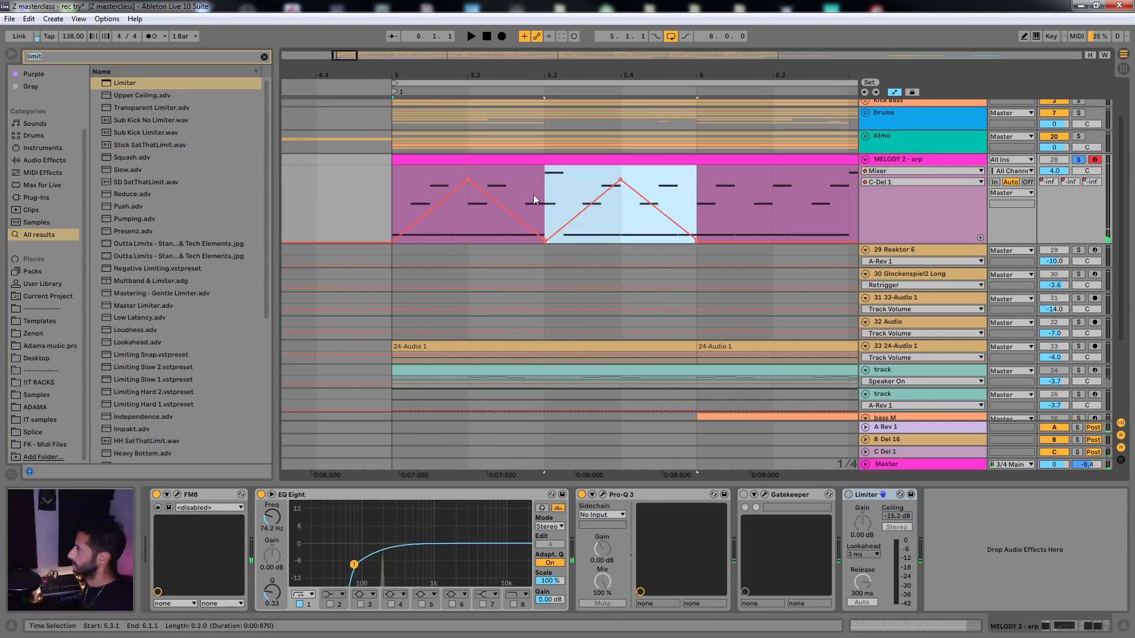
{"action": "left_click", "coordinate": [385, 210]}
{"action": "key", "text": "space"}
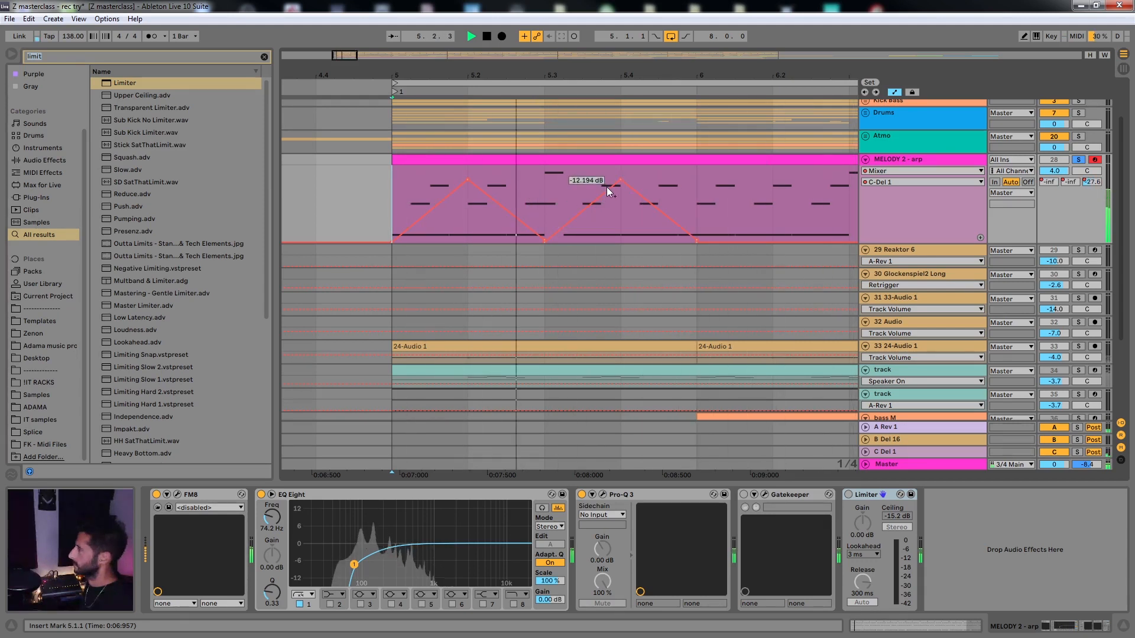
{"action": "left_click_drag", "start_coordinate": [620, 180], "coordinate": [622, 194]}
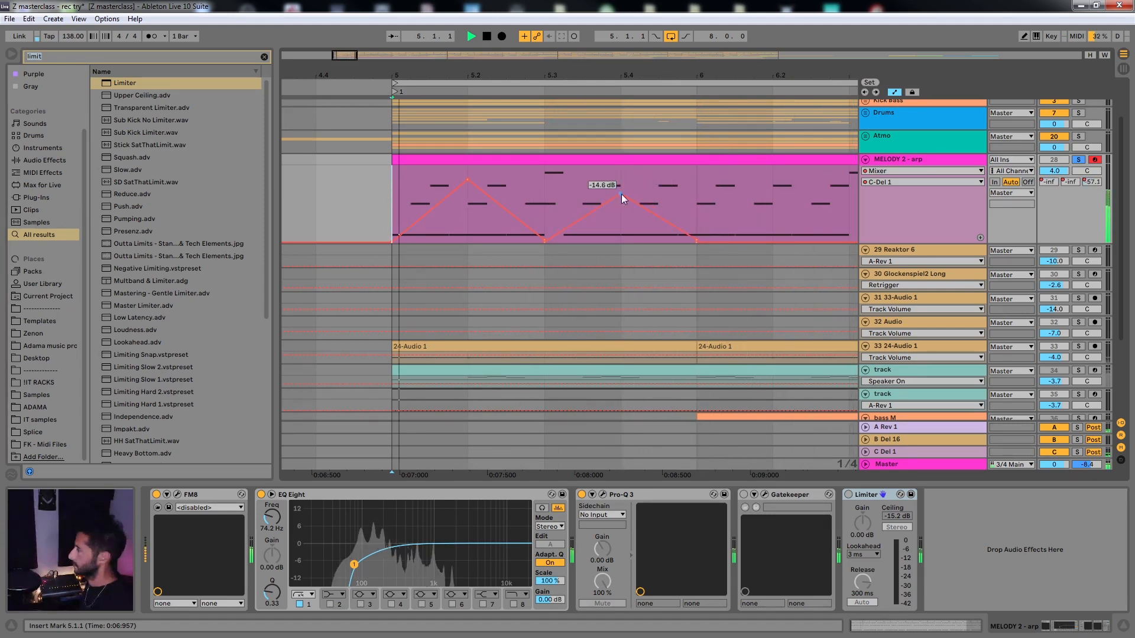
Duplicate the one-bar C-Del 1 automation from 5.1.1–6.1.1 repeatedly until it reaches 13.1.1
{"action": "left_click_drag", "start_coordinate": [696, 187], "coordinate": [413, 193]}
{"action": "scroll", "coordinate": [420, 194], "scroll_direction": "down", "scroll_amount": 5}
{"action": "key", "text": "ctrl+d"}
{"action": "key", "text": "ctrl+d"}
{"action": "key", "text": "ctrl+d"}
{"action": "key", "text": "ctrl+d"}
{"action": "scroll", "coordinate": [475, 195], "scroll_direction": "down", "scroll_amount": 3}
{"action": "key", "text": "ctrl+d"}
{"action": "key", "text": "ctrl+d"}
{"action": "key", "text": "ctrl+d"}
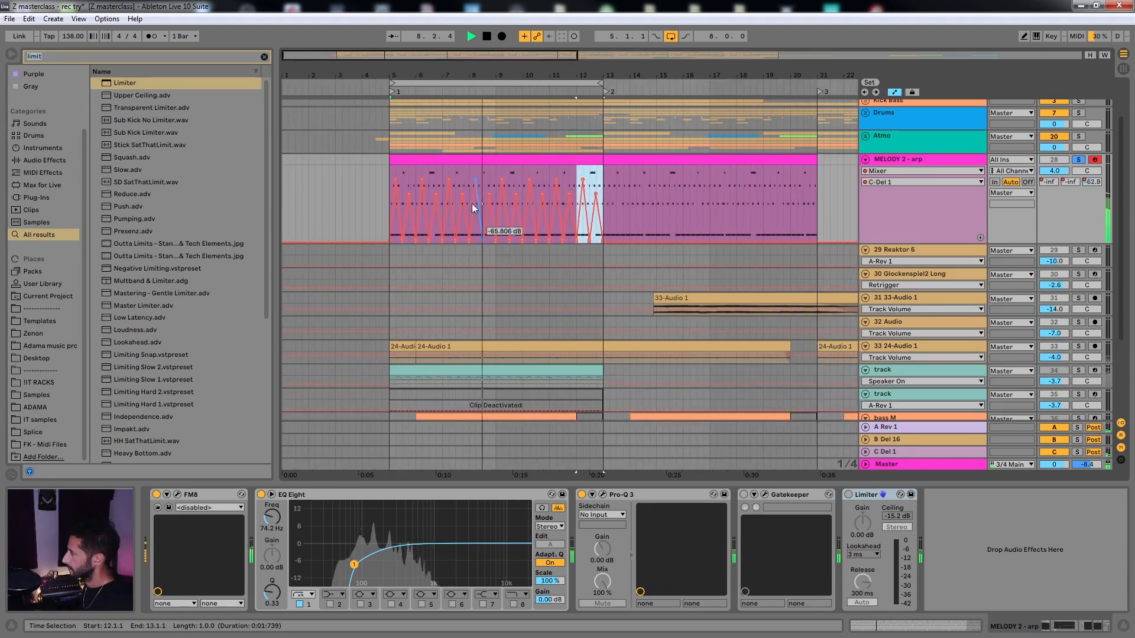
Duplicate the C-Del 1 automation from 5.1.1–13.1.1 into the following eight bars up to 21.1.1
{"action": "left_click_drag", "start_coordinate": [405, 219], "coordinate": [399, 219]}
{"action": "left_click", "coordinate": [392, 179], "text": "shift"}
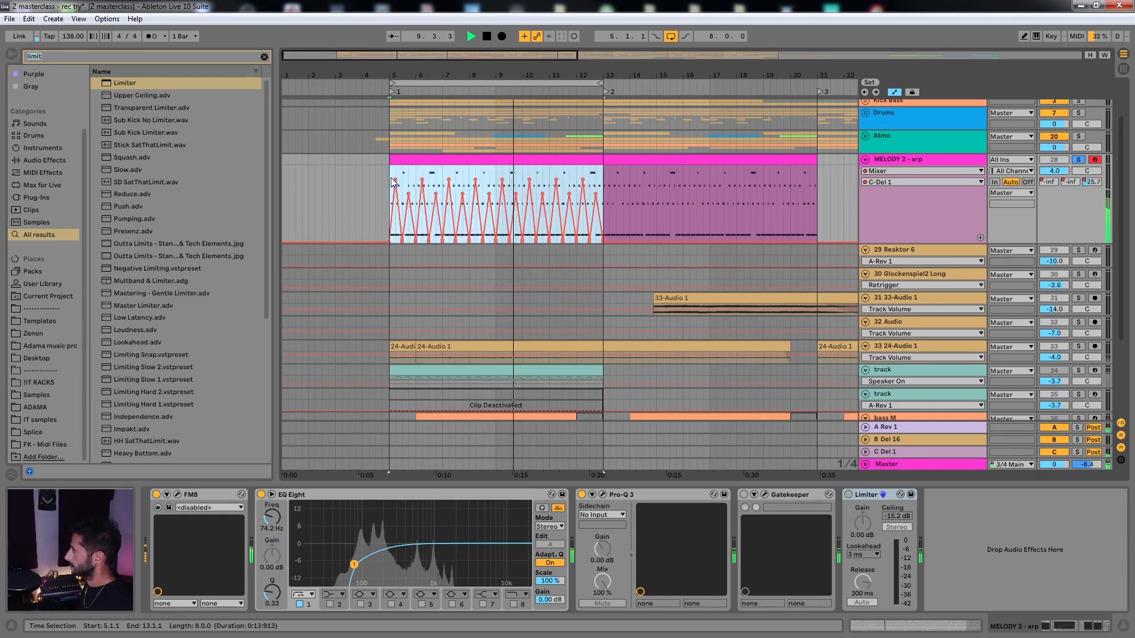
{"action": "key", "text": "ctrl+d"}
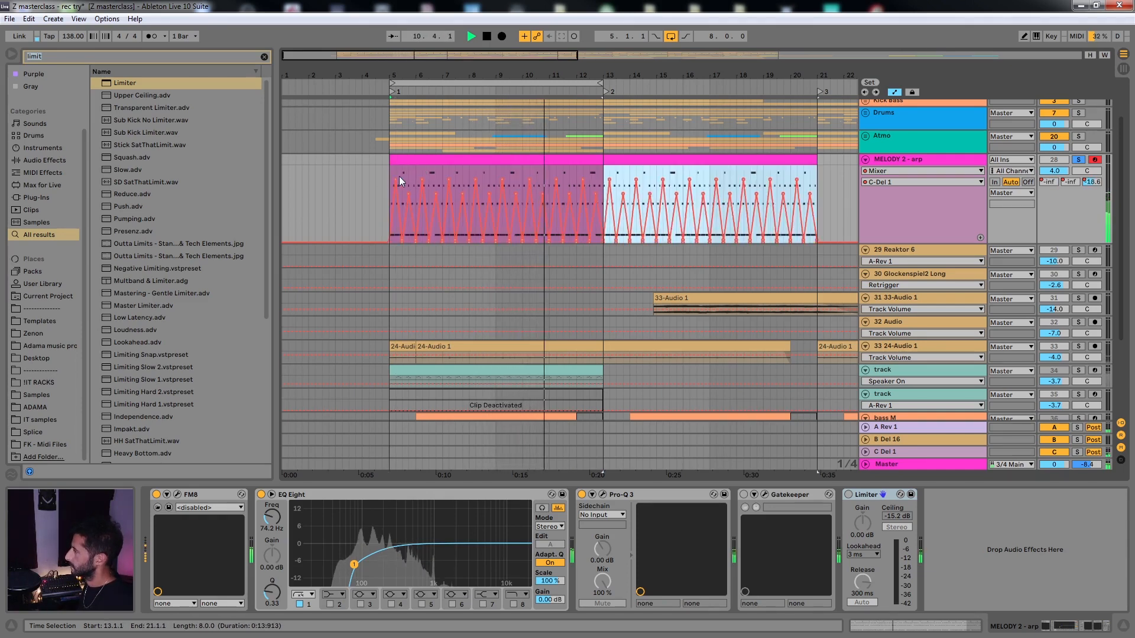
Search the browser for "filter" and add Auto Filter to the end of the MELODY 2 - arp track's device chain
{"action": "key", "text": "space"}
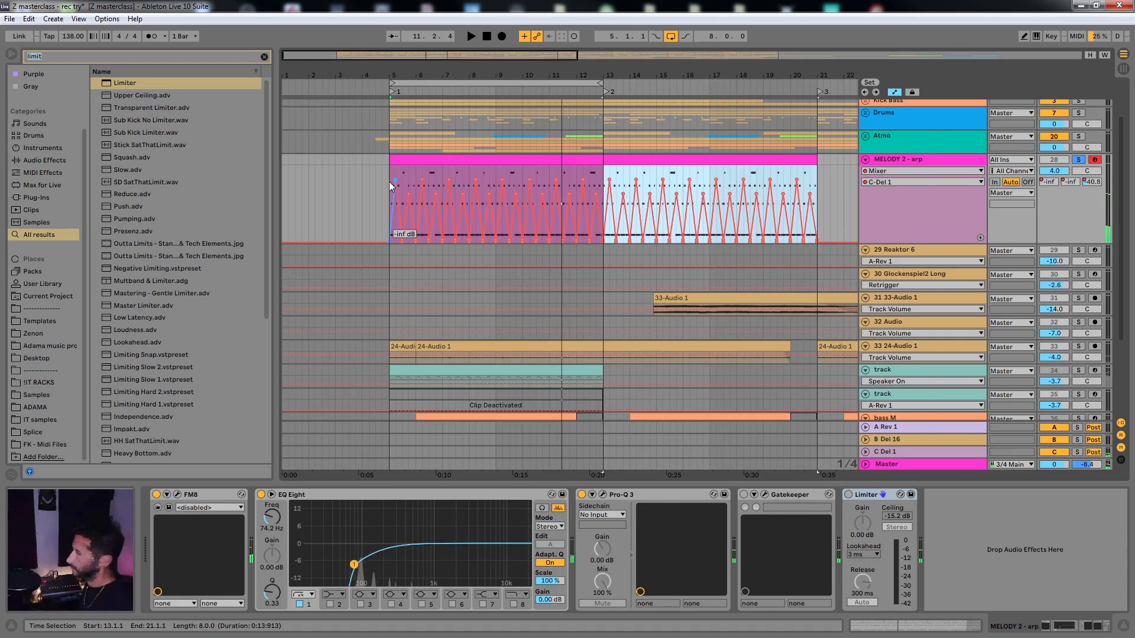
{"action": "key", "text": "space"}
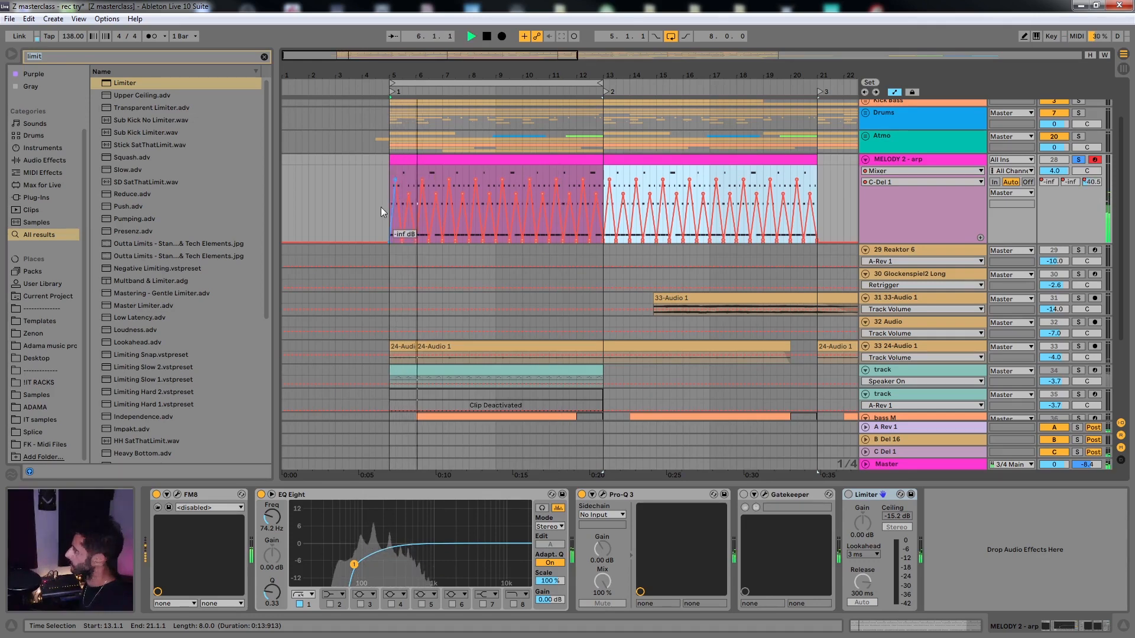
{"action": "key", "text": "a"}
{"action": "scroll", "coordinate": [568, 189], "scroll_direction": "up", "scroll_amount": 2}
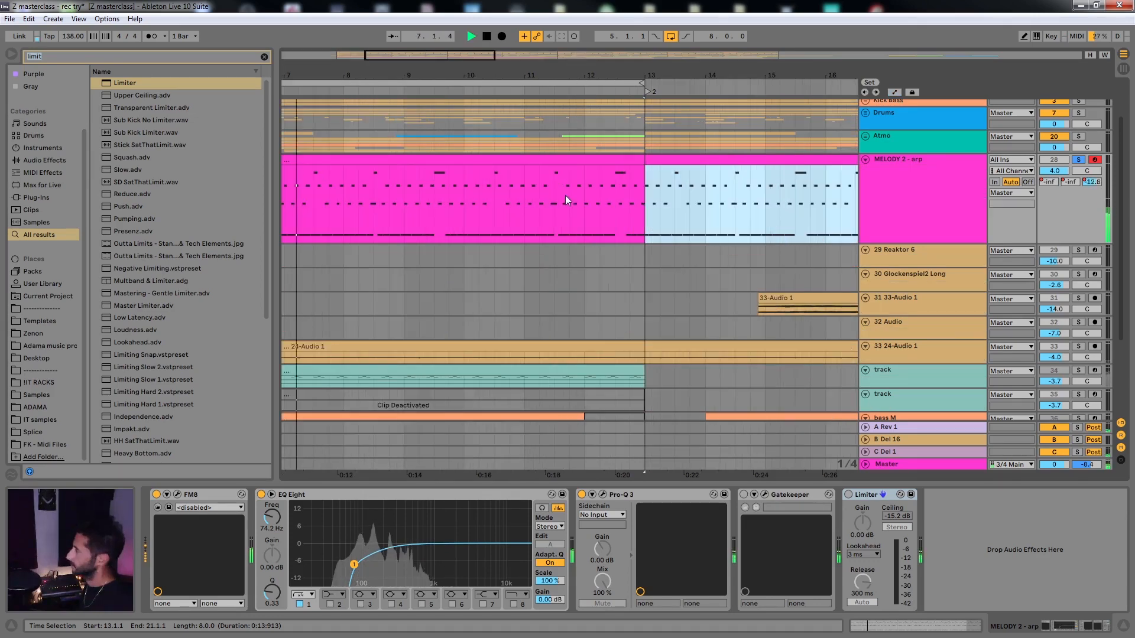
{"action": "key", "text": "ctrl+f"}
{"action": "key", "text": "BackSpace"}
{"action": "type", "text": "fil"}
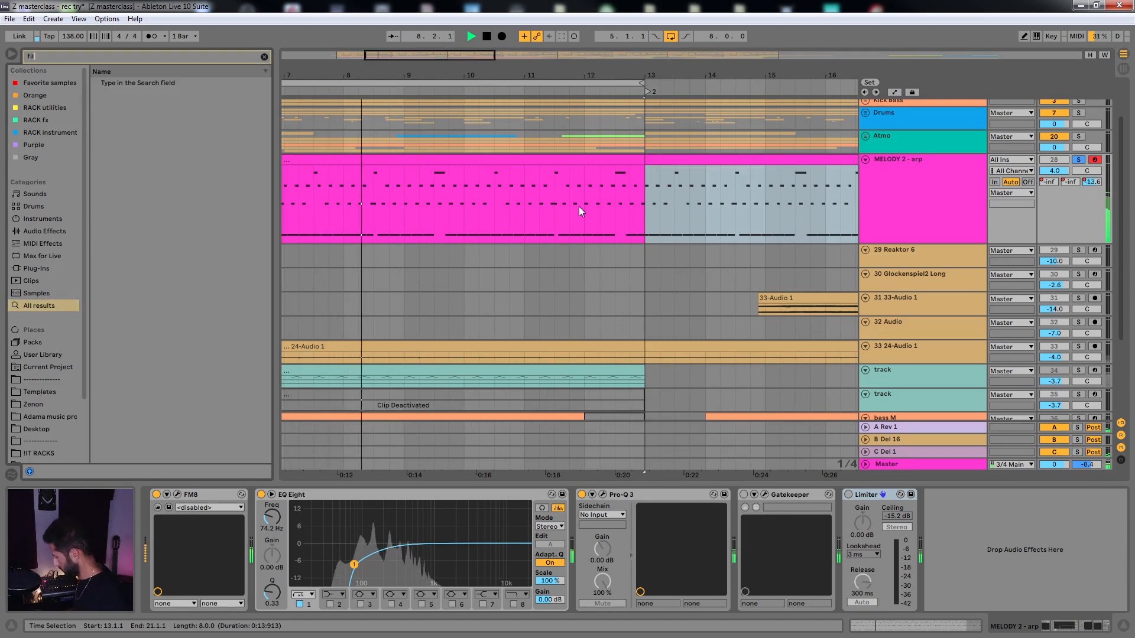
{"action": "type", "text": "ter"}
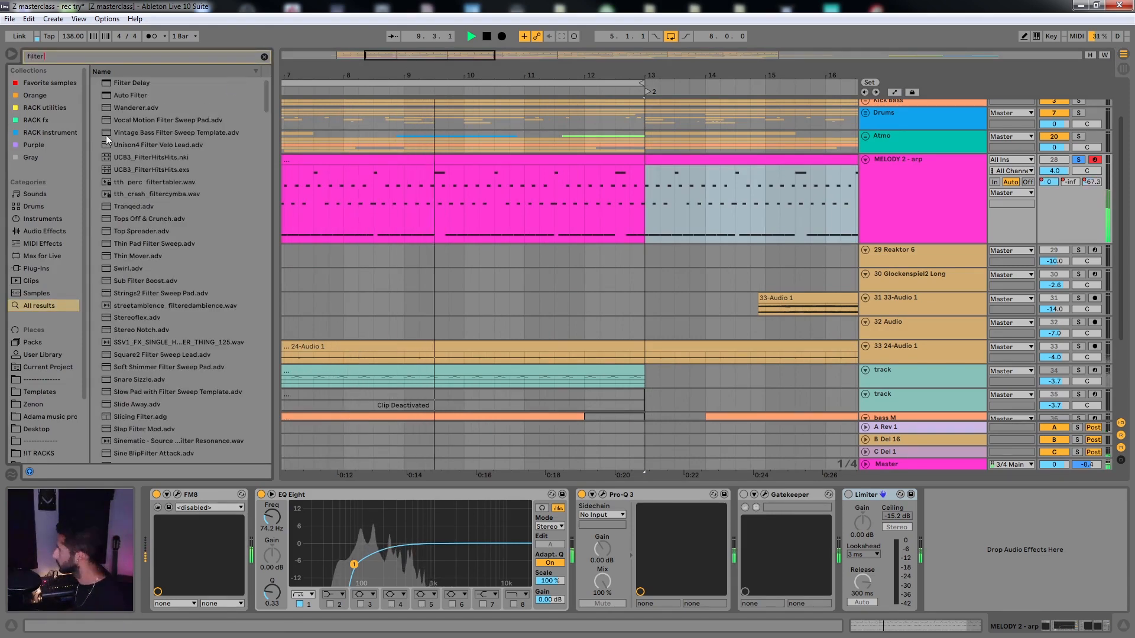
{"action": "left_click", "coordinate": [138, 95]}
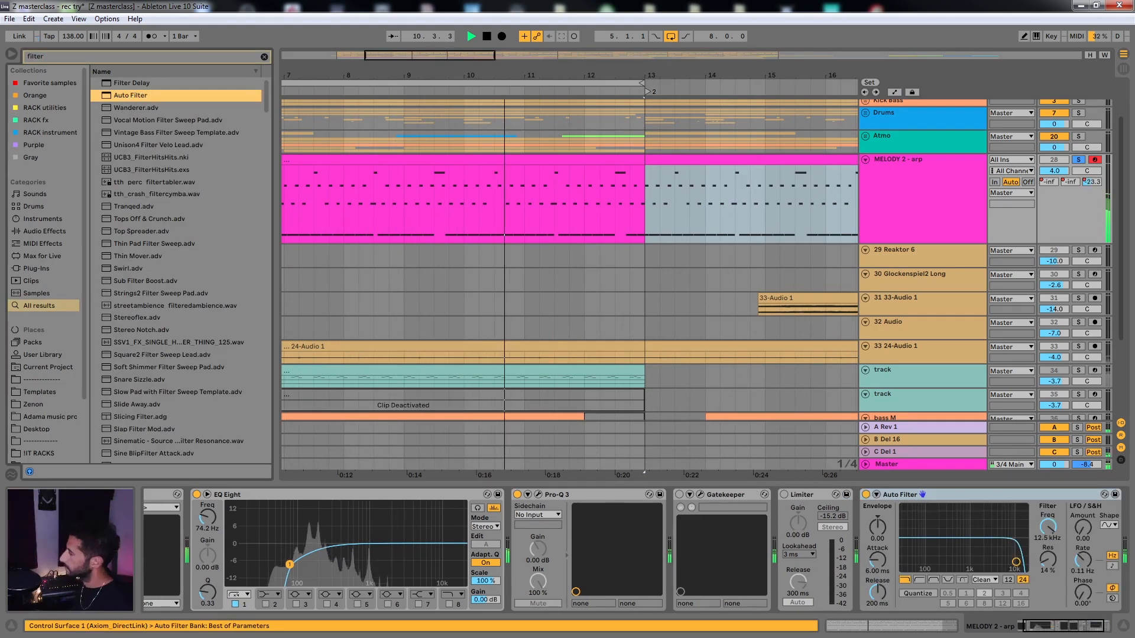
Turn Auto Filter off and automate its Device On parameter so it switches on only during bar 12
{"action": "left_click", "coordinate": [866, 495]}
{"action": "key", "text": "a"}
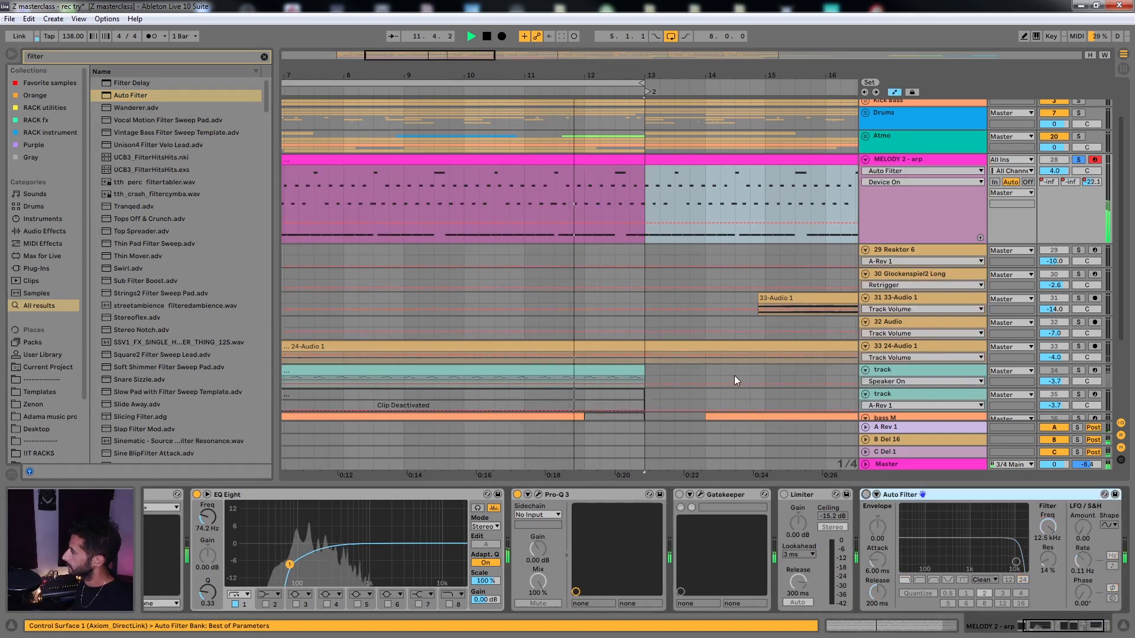
{"action": "scroll", "coordinate": [604, 174], "scroll_direction": "up", "scroll_amount": 3}
{"action": "key", "text": "b"}
{"action": "left_click", "coordinate": [573, 184]}
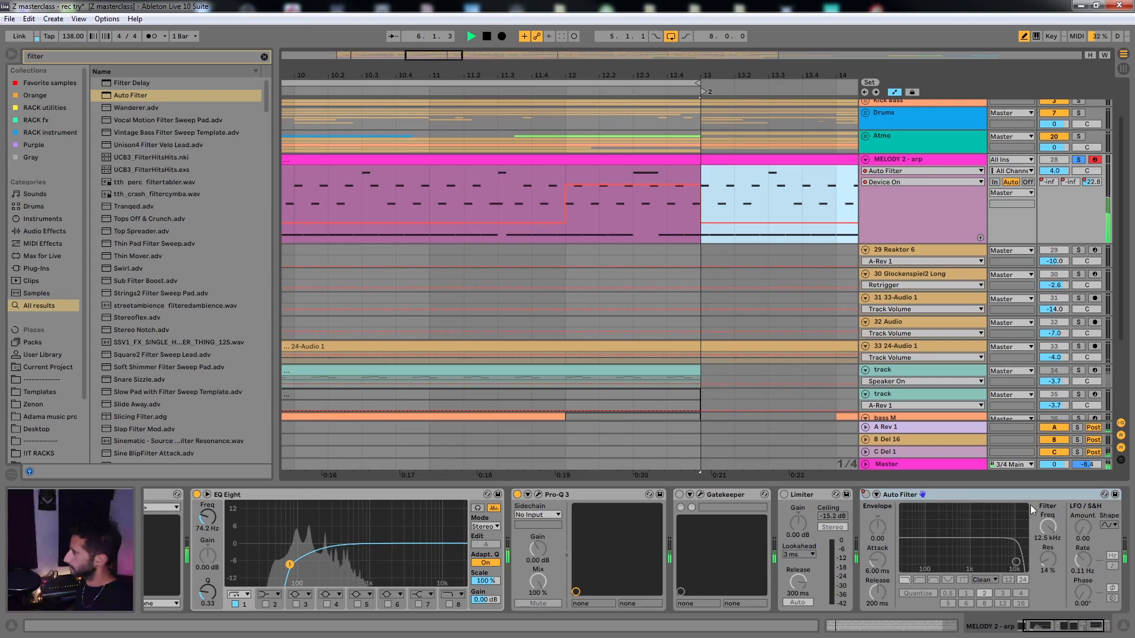
Set Auto Filter's resonance to 0% and draw a Frequency sweep falling from 19.9 kHz at bar 12 to about 36.4 Hz at bar 13
{"action": "left_click_drag", "start_coordinate": [1050, 558], "coordinate": [1050, 585]}
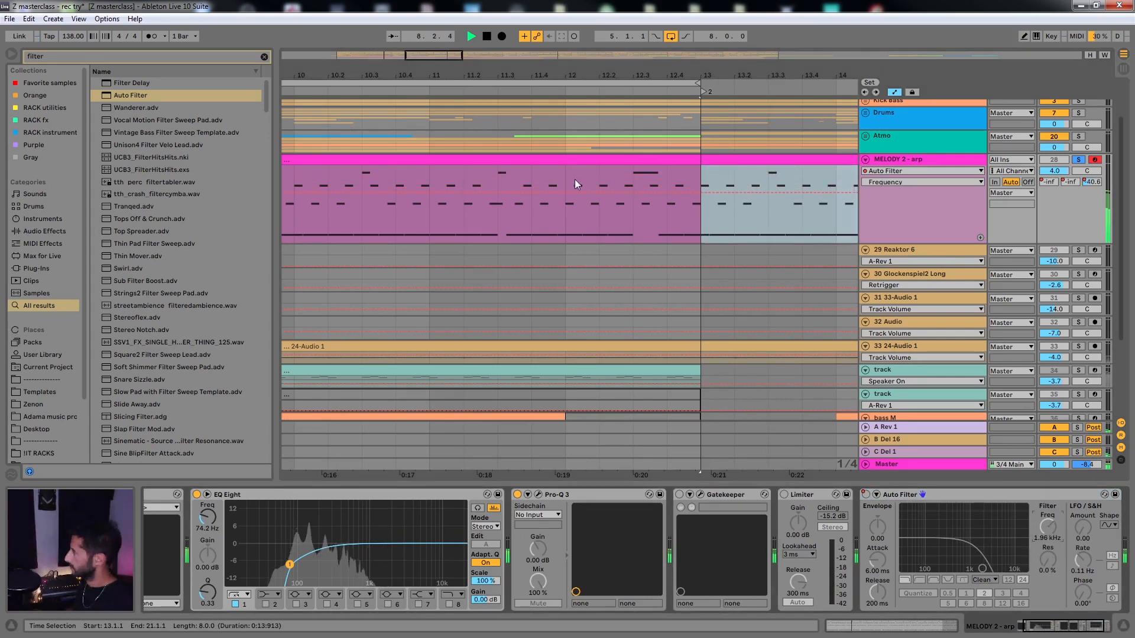
{"action": "left_click_drag", "start_coordinate": [568, 191], "coordinate": [700, 167]}
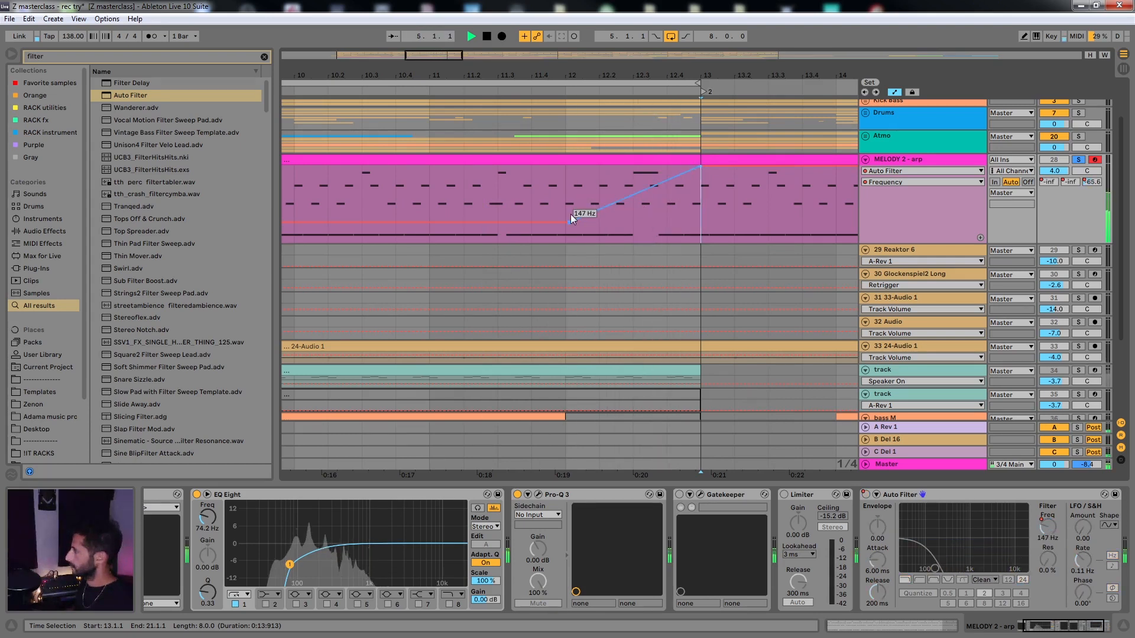
{"action": "left_click_drag", "start_coordinate": [569, 222], "coordinate": [566, 167]}
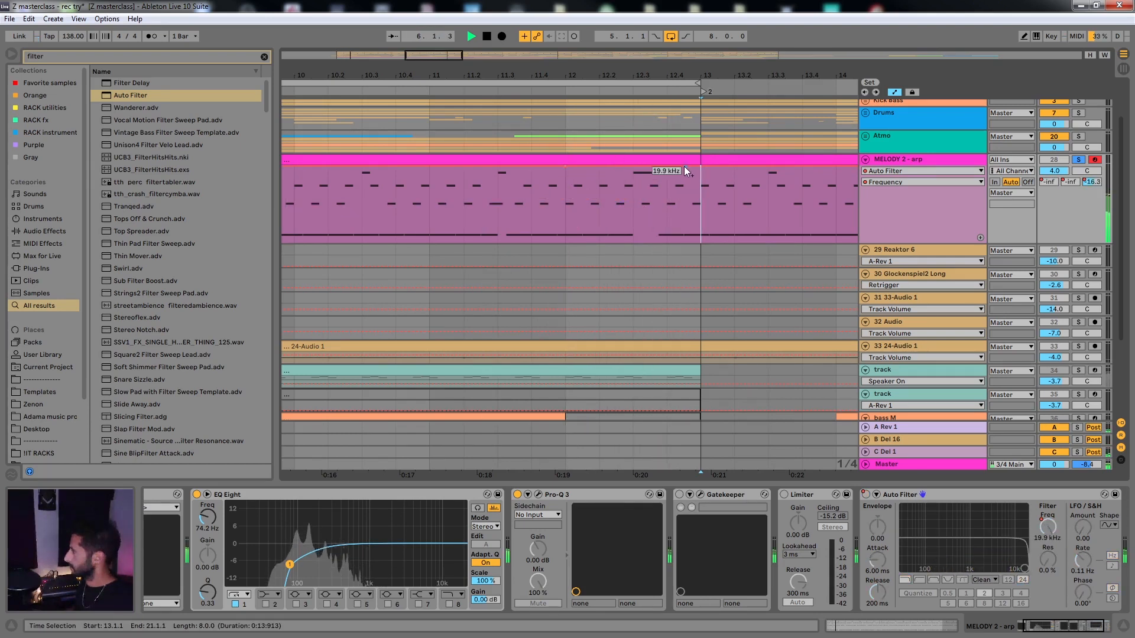
{"action": "left_click_drag", "start_coordinate": [700, 172], "coordinate": [700, 208]}
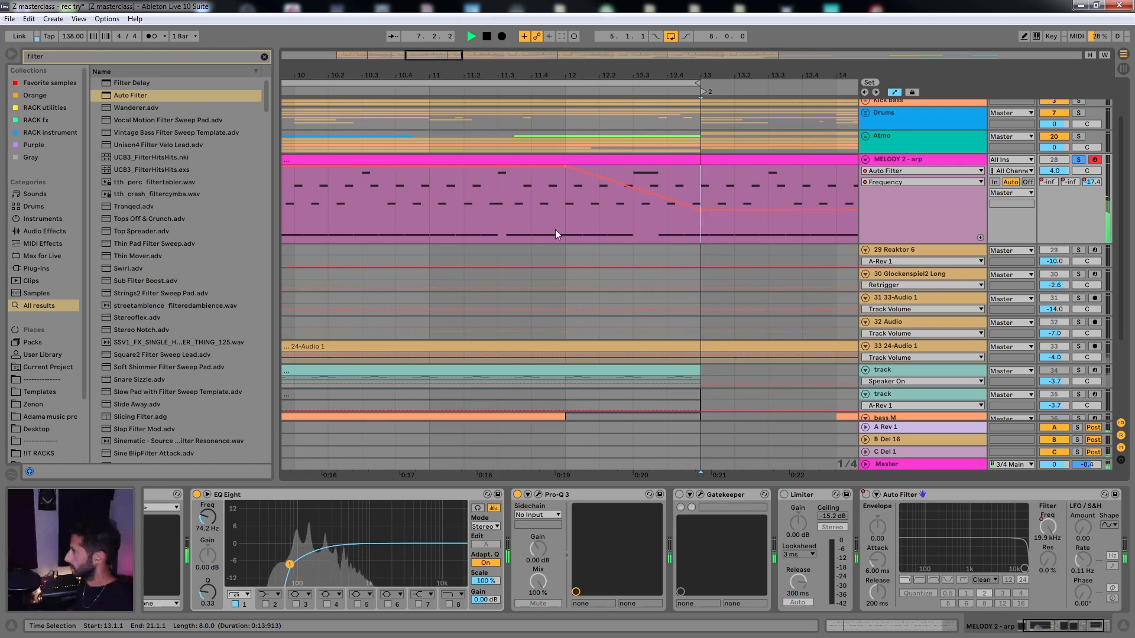
{"action": "left_click", "coordinate": [532, 229]}
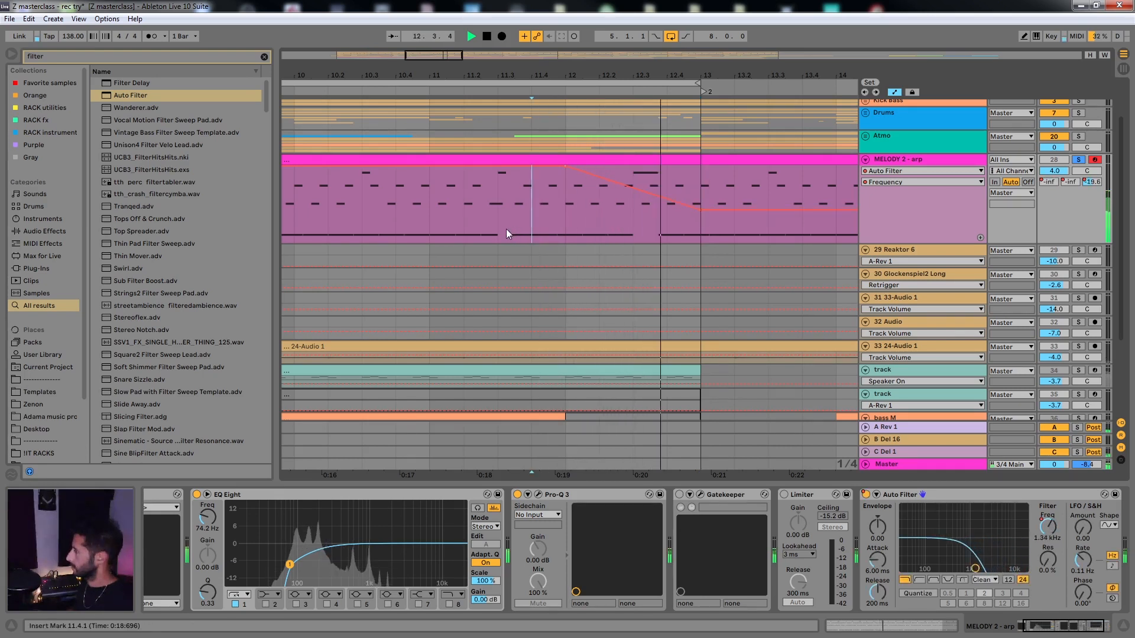
{"action": "left_click_drag", "start_coordinate": [701, 208], "coordinate": [697, 239]}
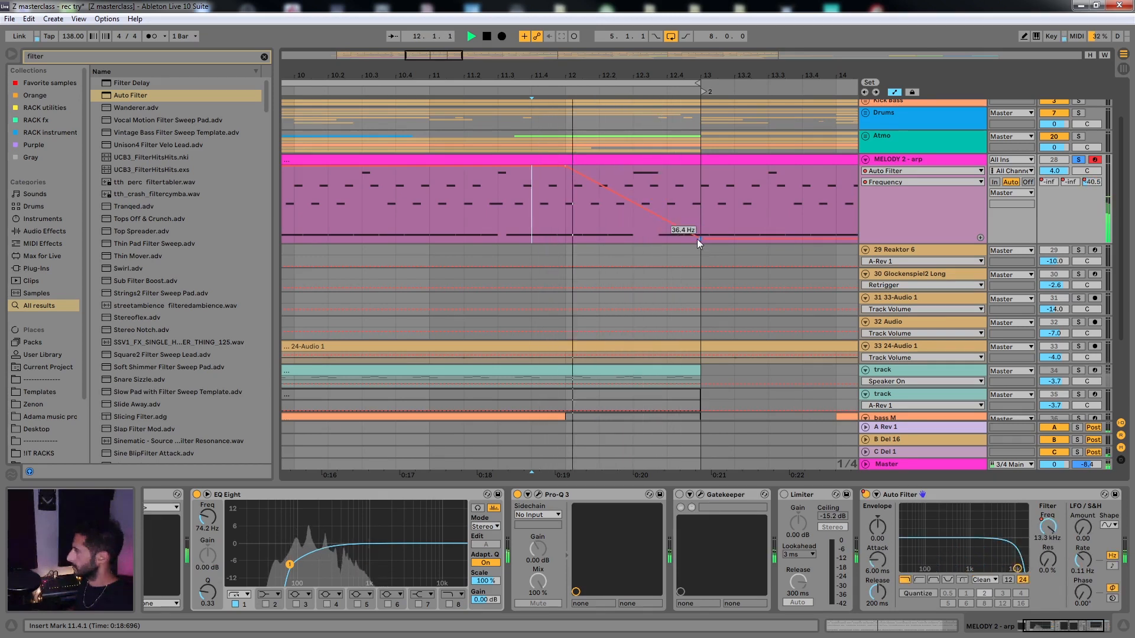
Reshape the Frequency sweep with a low point between 12.3 and 12.4 and raise it back to the maximum at bar 13
{"action": "left_click", "coordinate": [642, 210]}
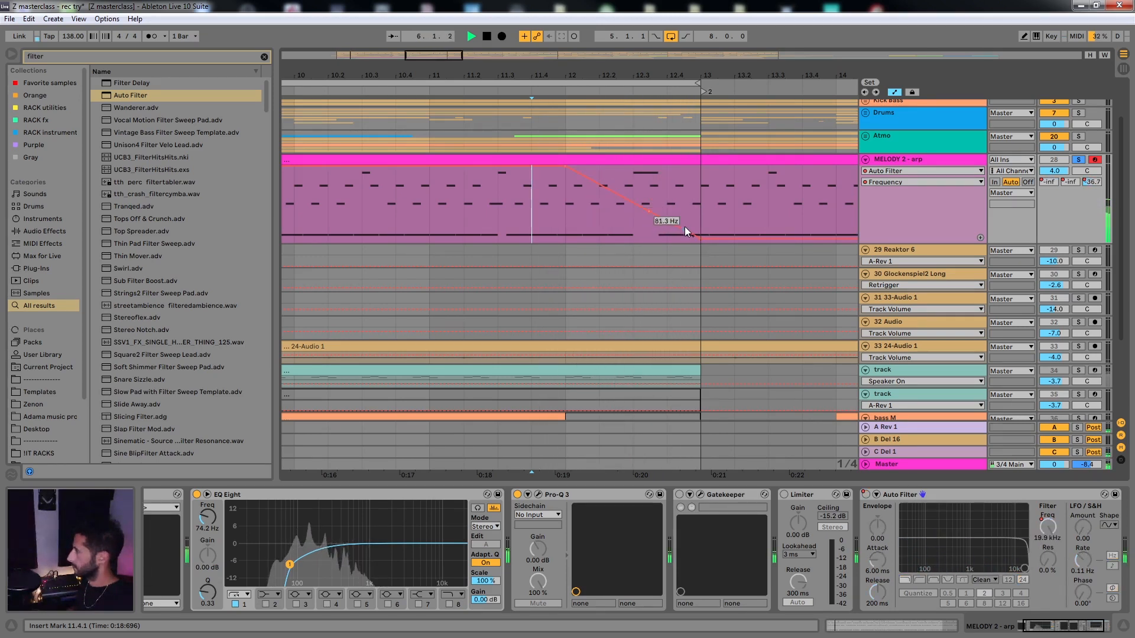
{"action": "left_click_drag", "start_coordinate": [699, 168], "coordinate": [697, 239]}
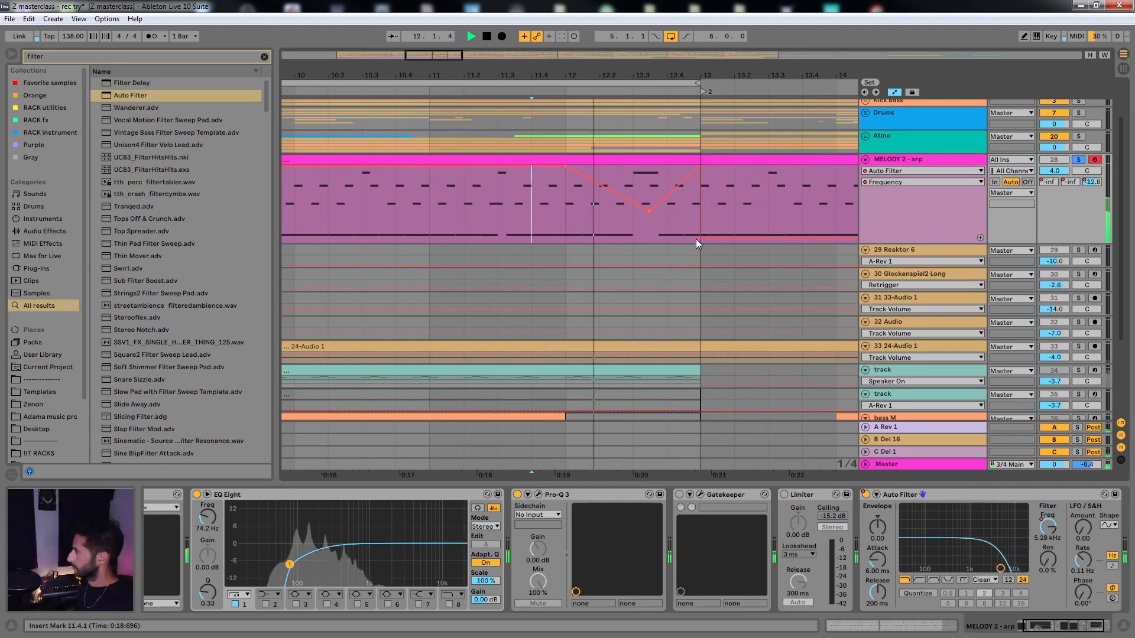
{"action": "left_click", "coordinate": [698, 240]}
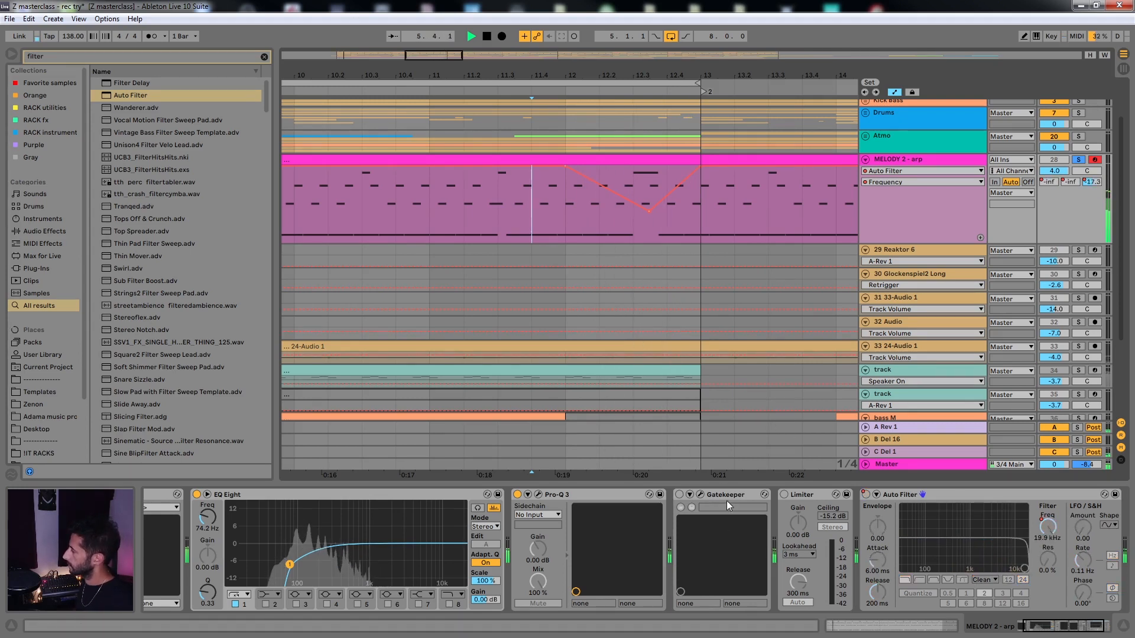
Enable Gatekeeper on the arp track, inspect its Pre Duck envelope in the plug-in window, and close the window
{"action": "left_click", "coordinate": [680, 496]}
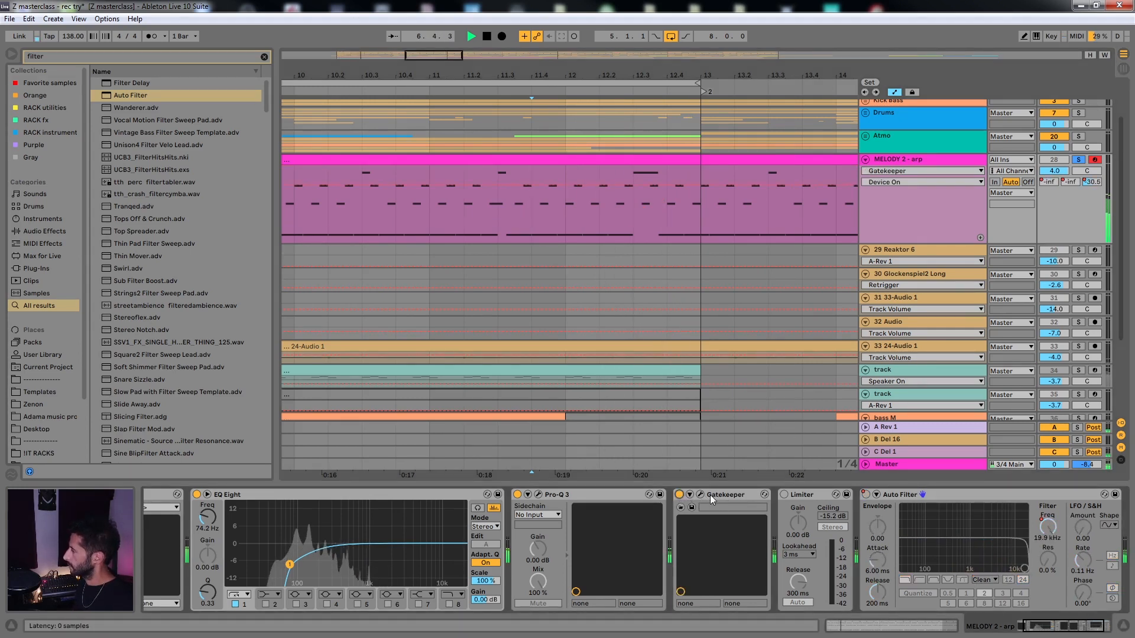
{"action": "left_click", "coordinate": [702, 495]}
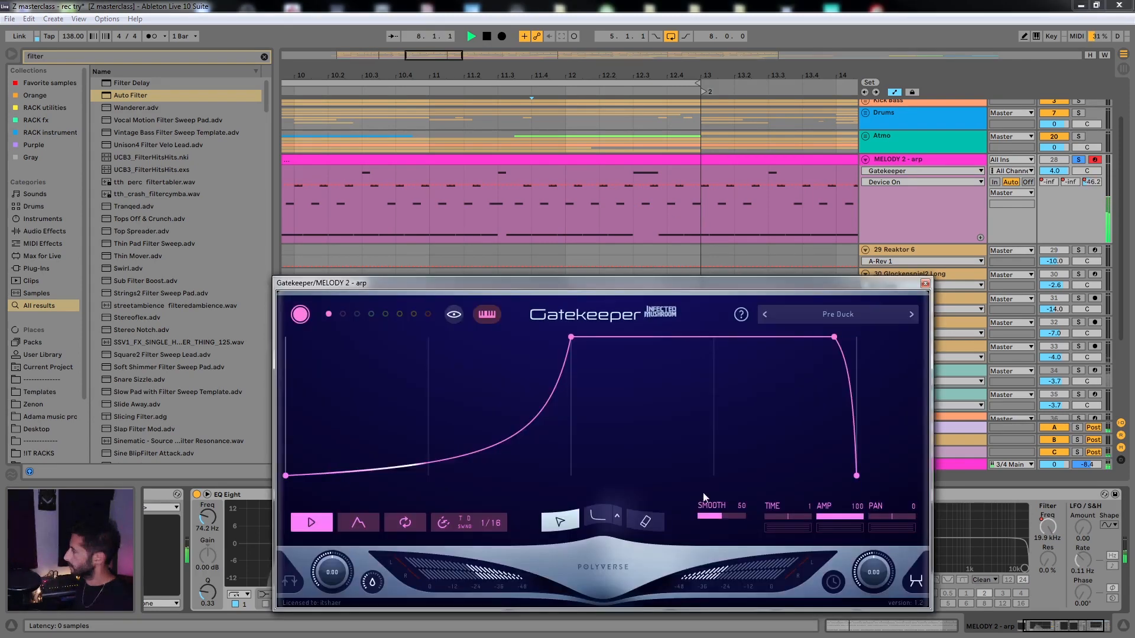
{"action": "left_click_drag", "start_coordinate": [807, 290], "coordinate": [830, 123]}
{"action": "left_click", "coordinate": [950, 117]}
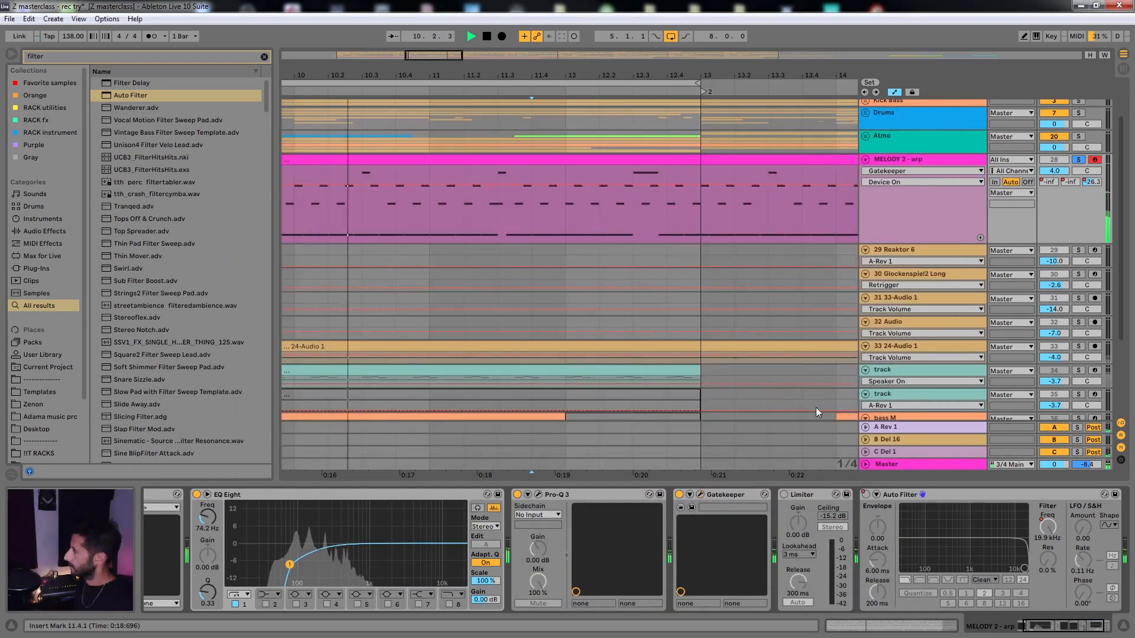
Delete the Limiter from the arp track and fold the Auto Filter, Gatekeeper and Pro-Q 3 devices
{"action": "key", "text": "Delete"}
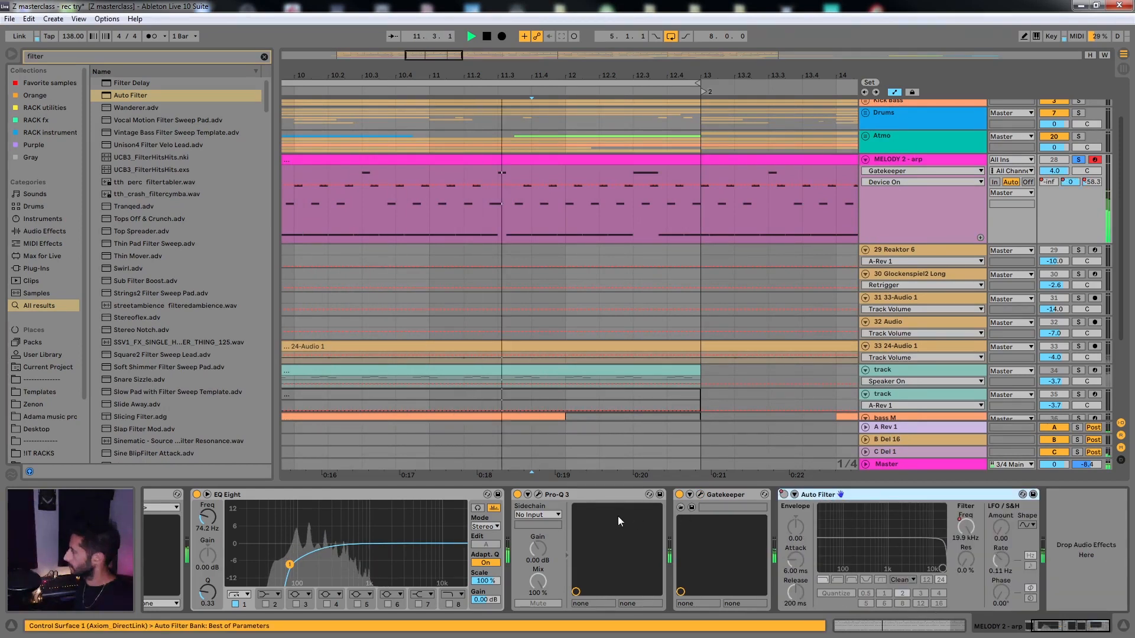
{"action": "double_click", "coordinate": [854, 493]}
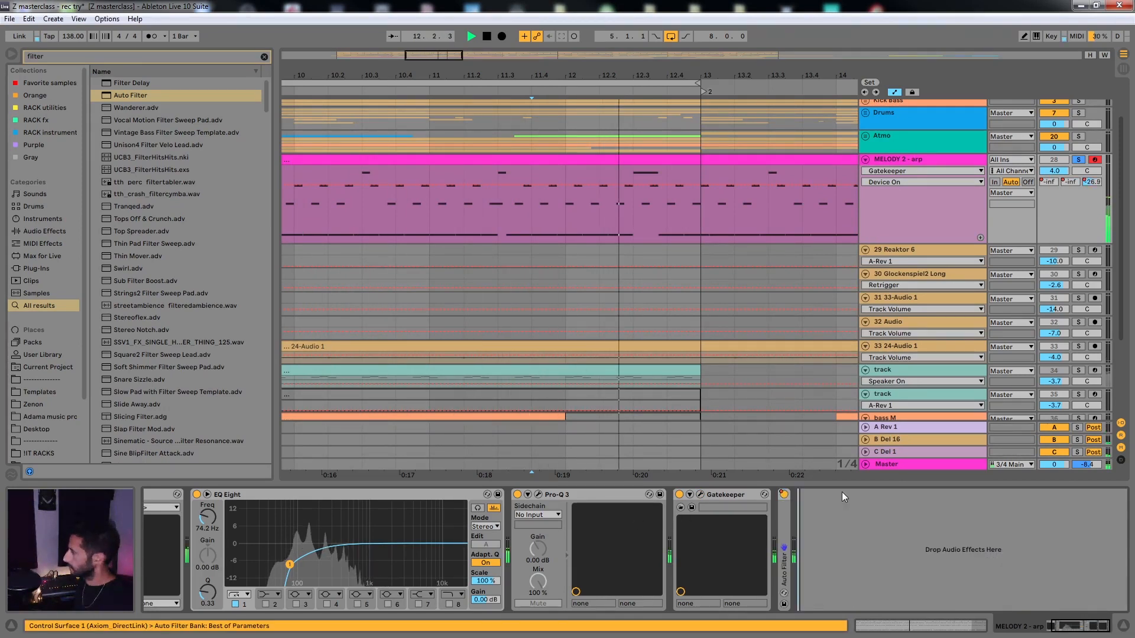
{"action": "double_click", "coordinate": [718, 495]}
{"action": "double_click", "coordinate": [593, 492]}
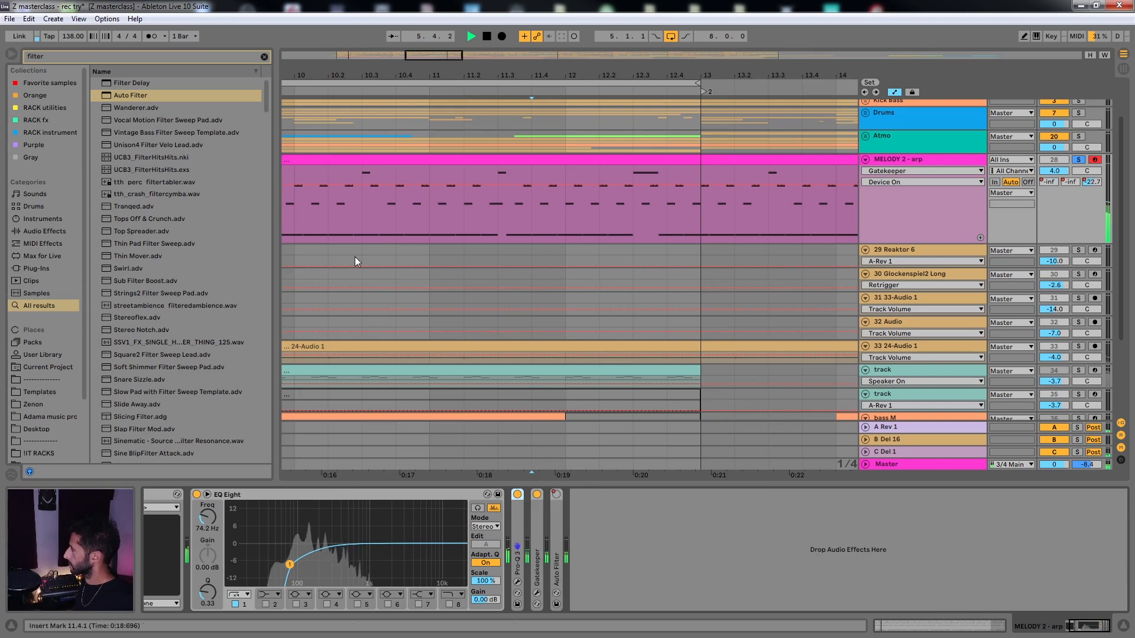
Hide the automation, unfold Gatekeeper on the arp track, and play the loop with its plug-in window open to check the Pre Duck envelope
{"action": "key", "text": "a"}
{"action": "left_click", "coordinate": [397, 253]}
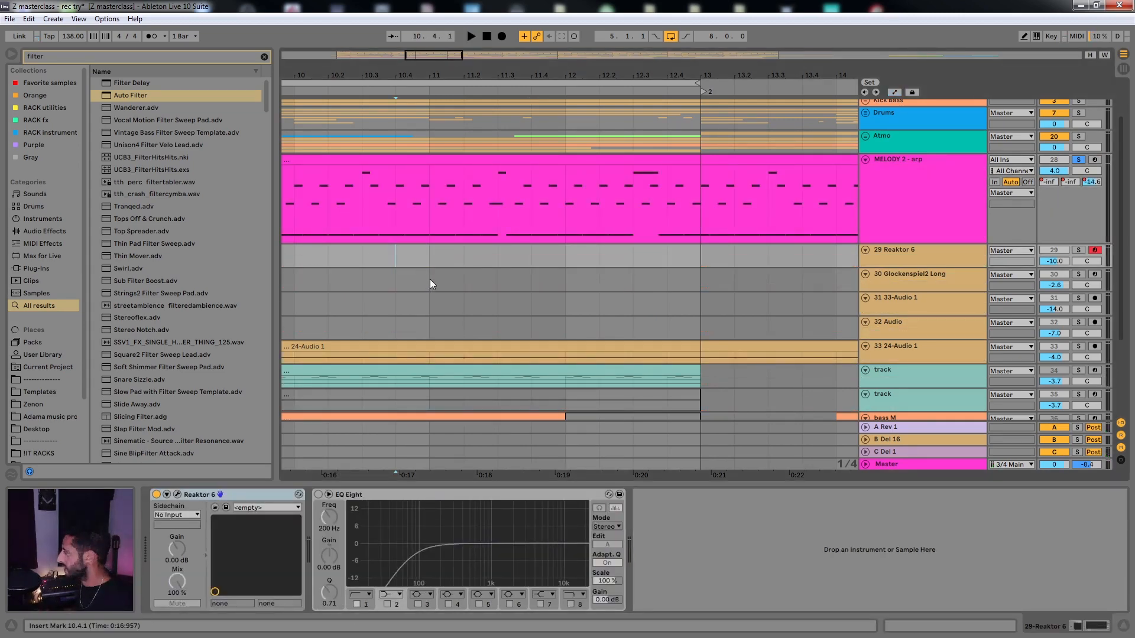
{"action": "left_click", "coordinate": [667, 235]}
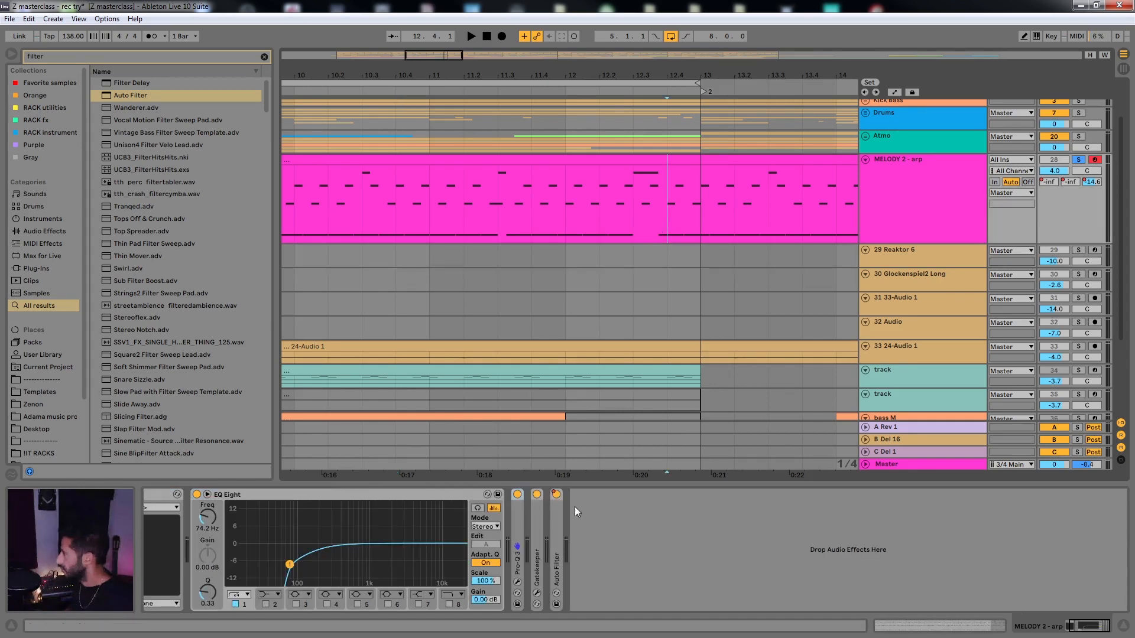
{"action": "double_click", "coordinate": [538, 541]}
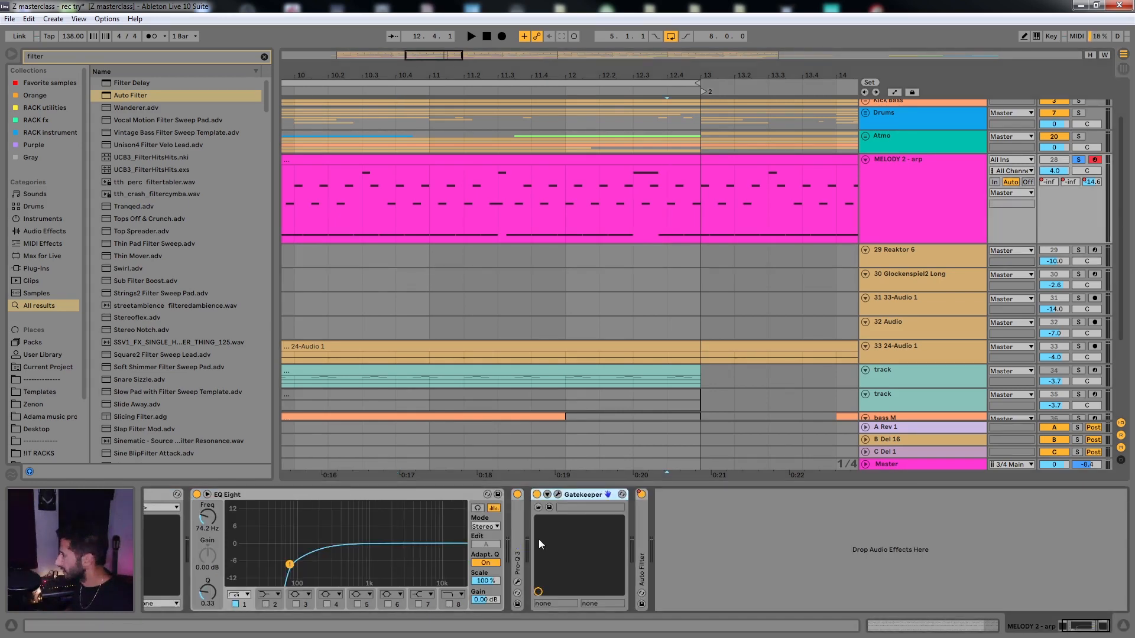
{"action": "left_click", "coordinate": [557, 495]}
{"action": "key", "text": "space"}
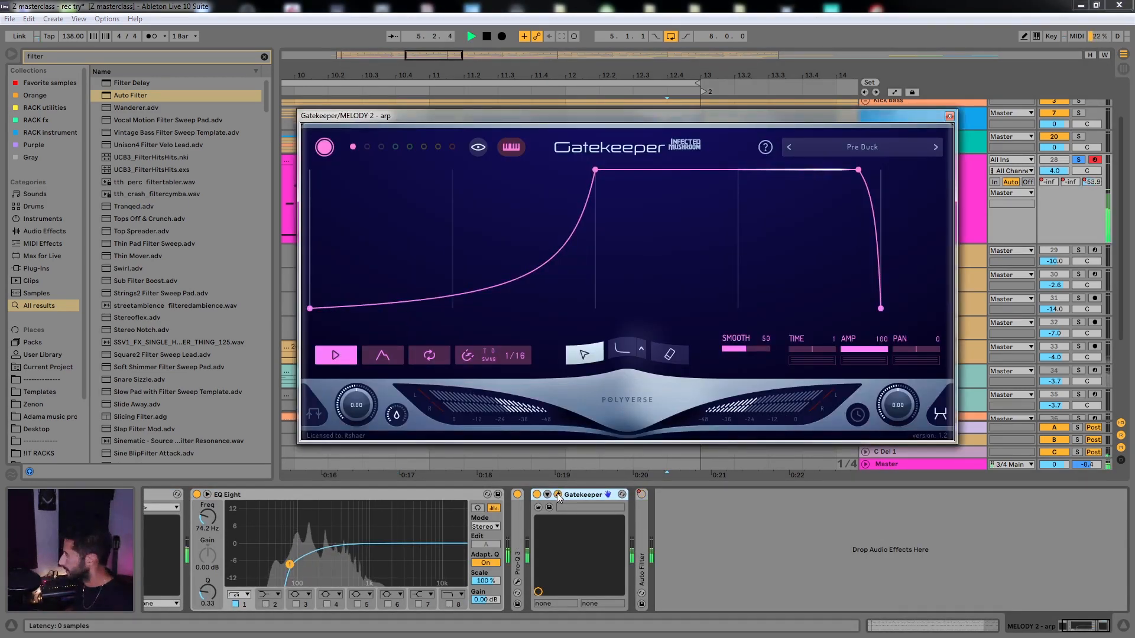
{"action": "mouse_move", "coordinate": [399, 419]}
{"action": "left_mouse_down"}
{"action": "mouse_move", "coordinate": [435, 330]}
{"action": "mouse_move", "coordinate": [405, 400]}
{"action": "left_mouse_up"}
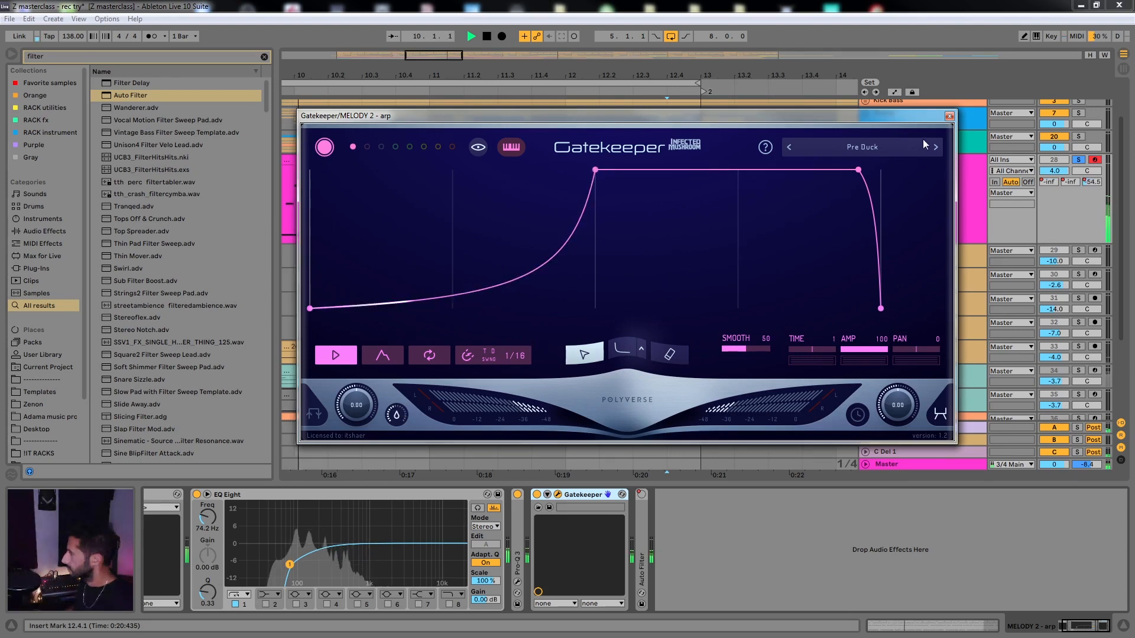
{"action": "left_click", "coordinate": [950, 117]}
Fit all tracks to the arrangement's height and select the MELODY 2 - arp track
{"action": "scroll", "coordinate": [558, 225], "scroll_direction": "down", "scroll_amount": 3}
{"action": "scroll", "coordinate": [558, 222], "scroll_direction": "right", "scroll_amount": 5}
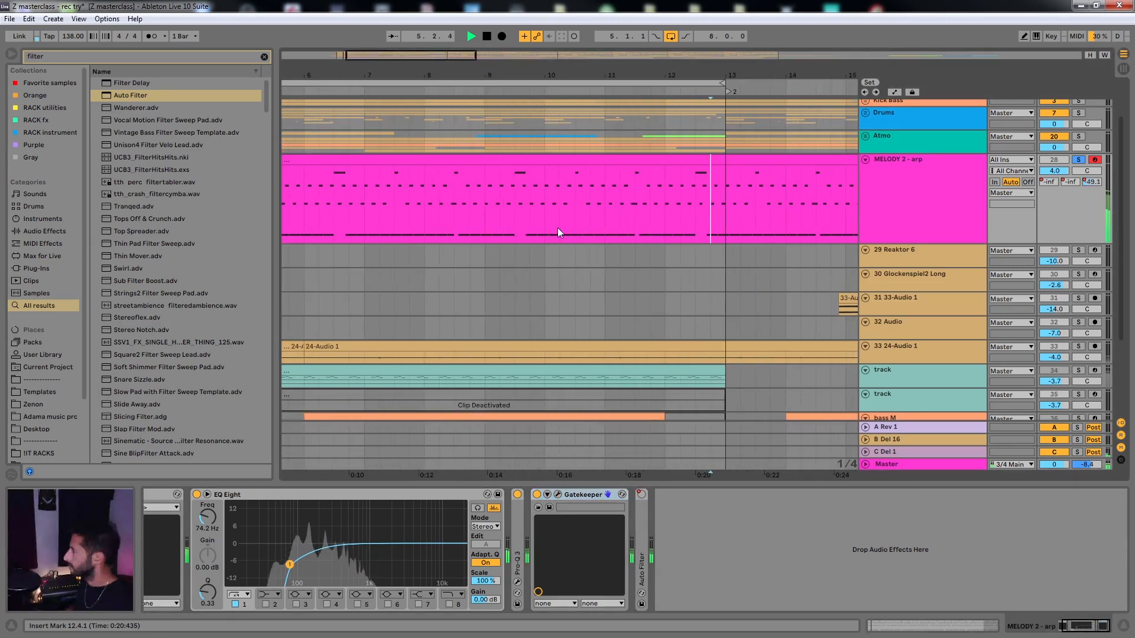
{"action": "key", "text": "h"}
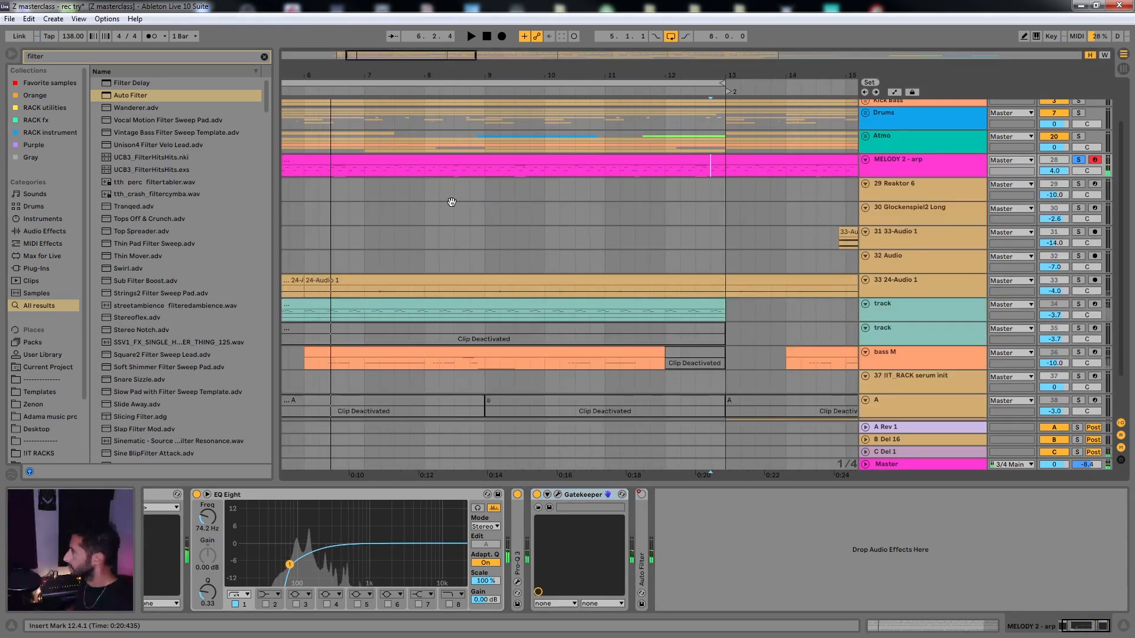
{"action": "scroll", "coordinate": [550, 251], "scroll_direction": "up", "scroll_amount": 3}
{"action": "scroll", "coordinate": [550, 251], "scroll_direction": "left", "scroll_amount": 2}
{"action": "left_click", "coordinate": [871, 224]}
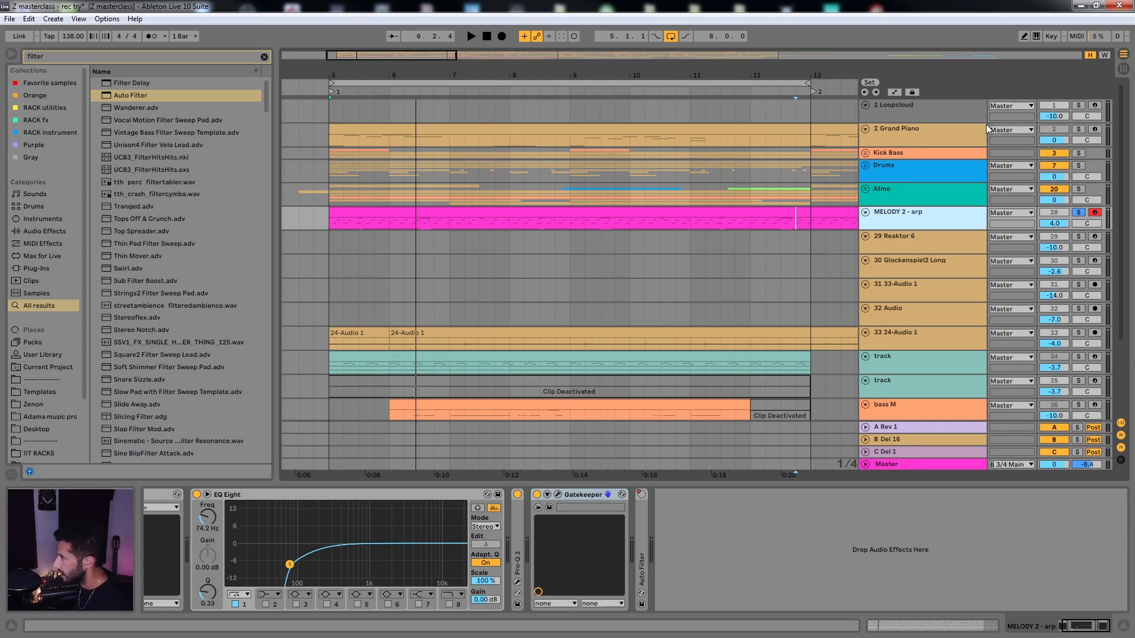
Play the arp with Kick Bass soloed, switch the solo to Drums, and clear all solos to hear the full mix
{"action": "left_click", "coordinate": [1079, 130]}
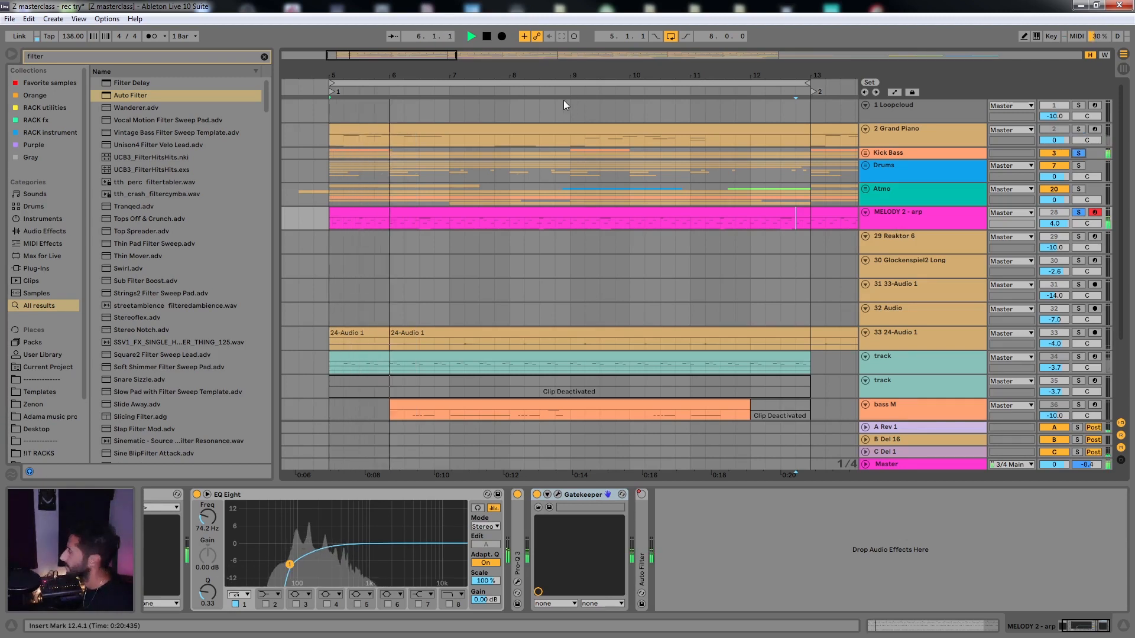
{"action": "left_click", "coordinate": [1079, 166]}
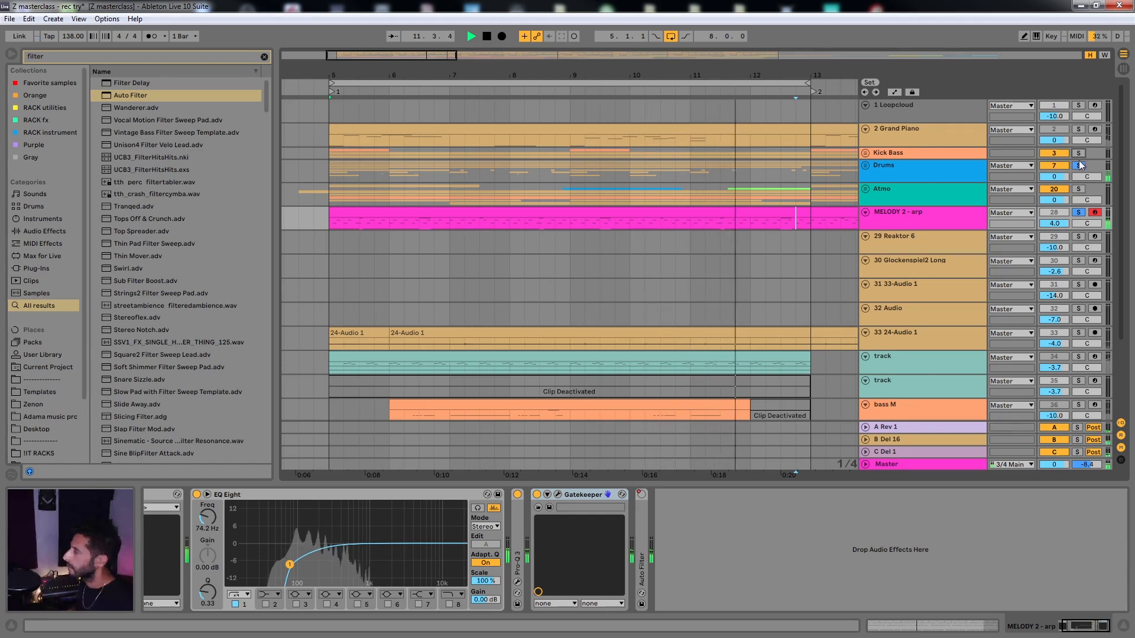
{"action": "left_click", "coordinate": [1080, 166]}
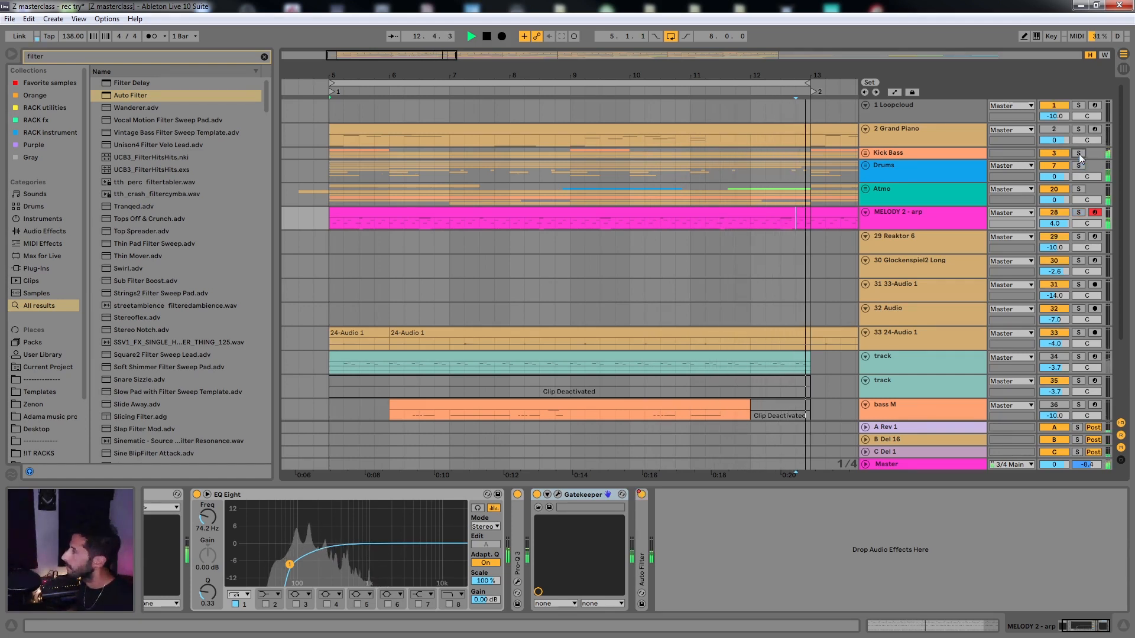
{"action": "scroll", "coordinate": [675, 229], "scroll_direction": "down", "scroll_amount": 5}
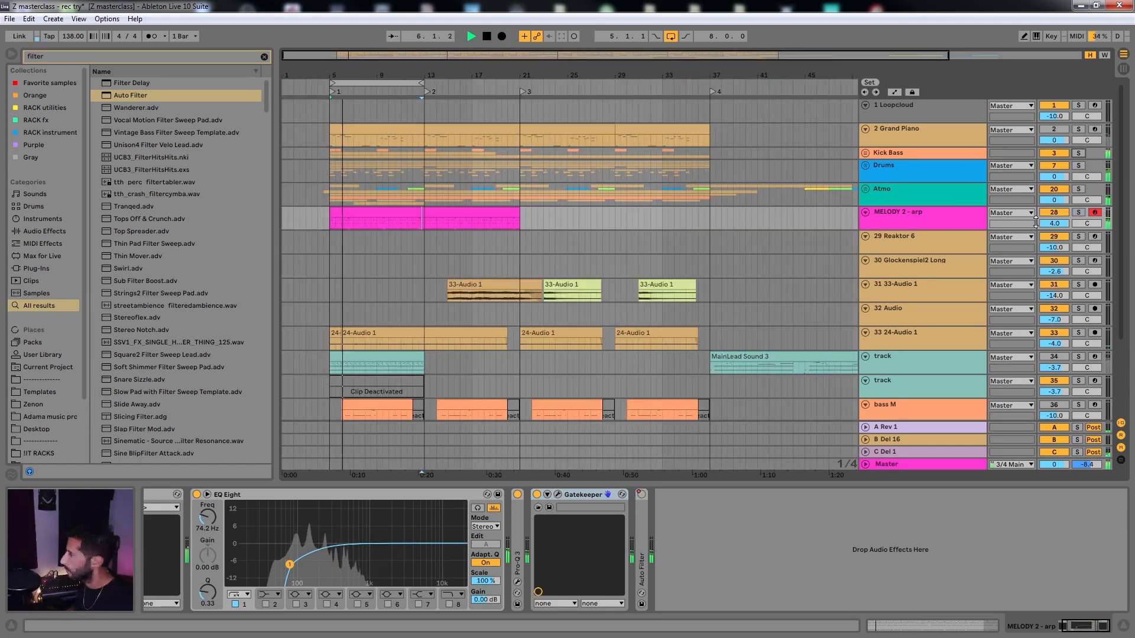
Raise the MELODY 2 - arp track's volume to 6.0 and turn off looping
{"action": "left_click_drag", "start_coordinate": [1054, 224], "coordinate": [1054, 218]}
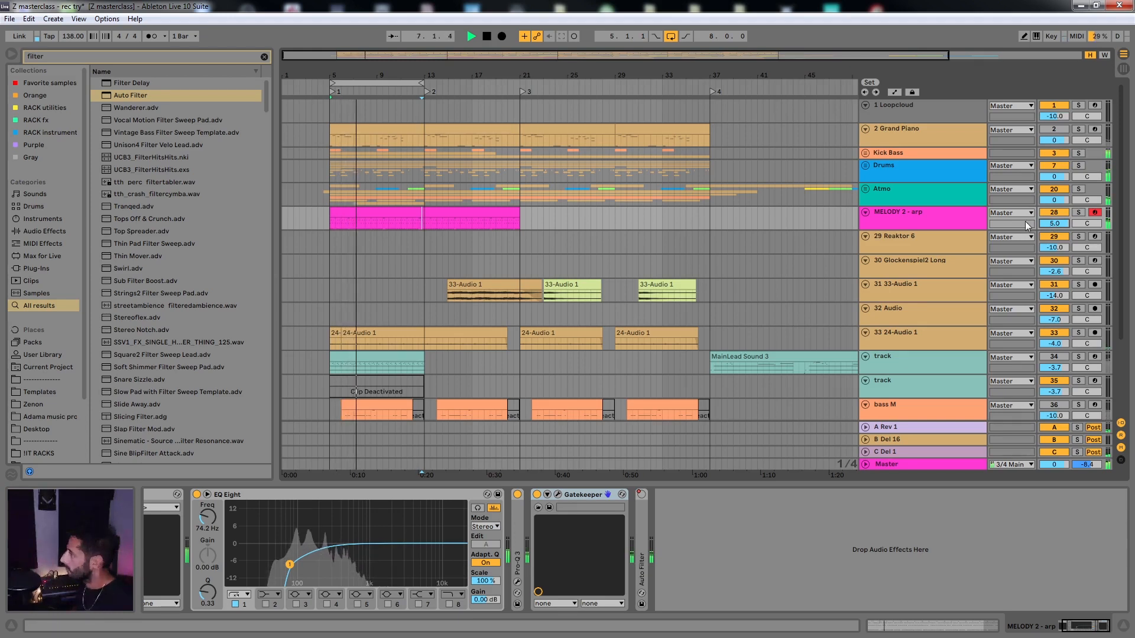
{"action": "key", "text": "Up"}
{"action": "key", "text": "ctrl+l"}
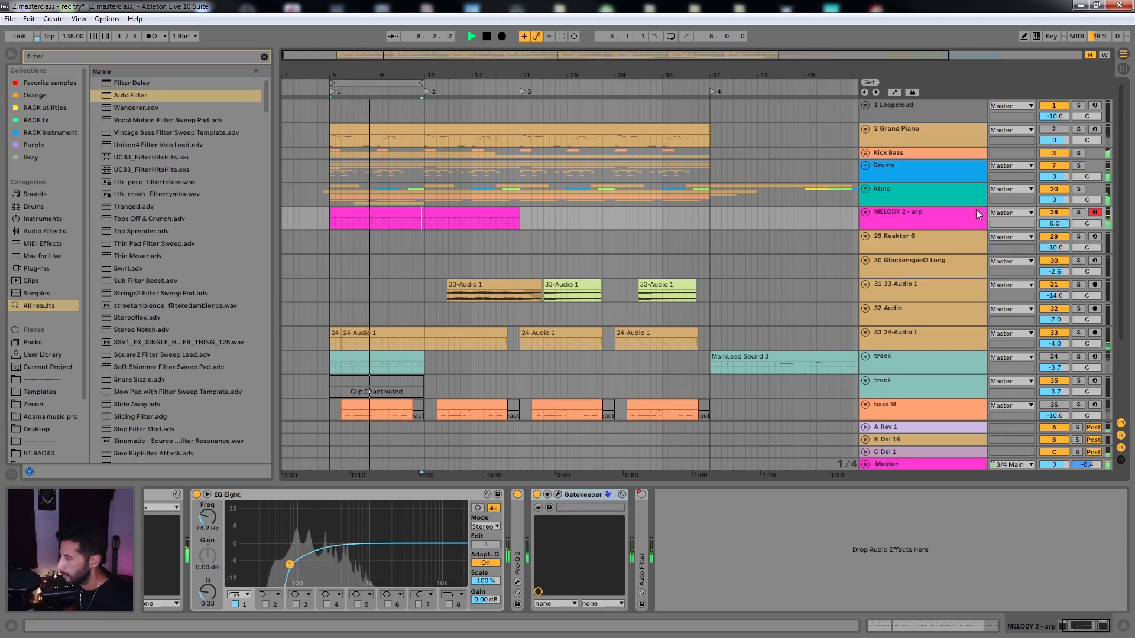
Duplicate the arp clip so it also fills bars 21 to 37, and listen to it in the mix before stopping playback
{"action": "left_click", "coordinate": [484, 211]}
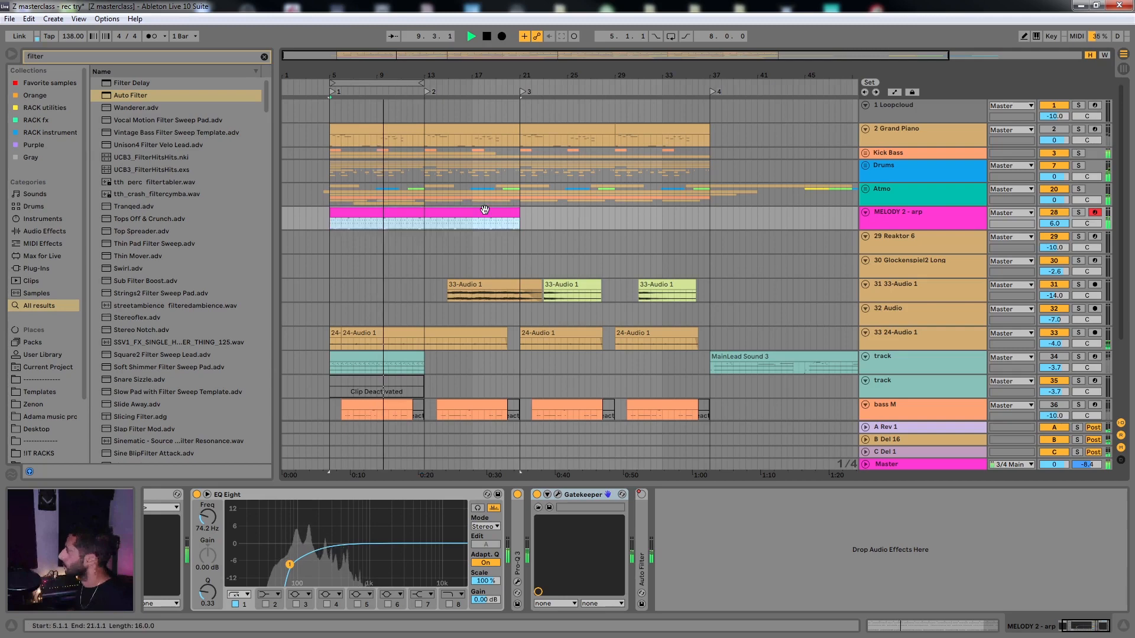
{"action": "key", "text": "ctrl+d"}
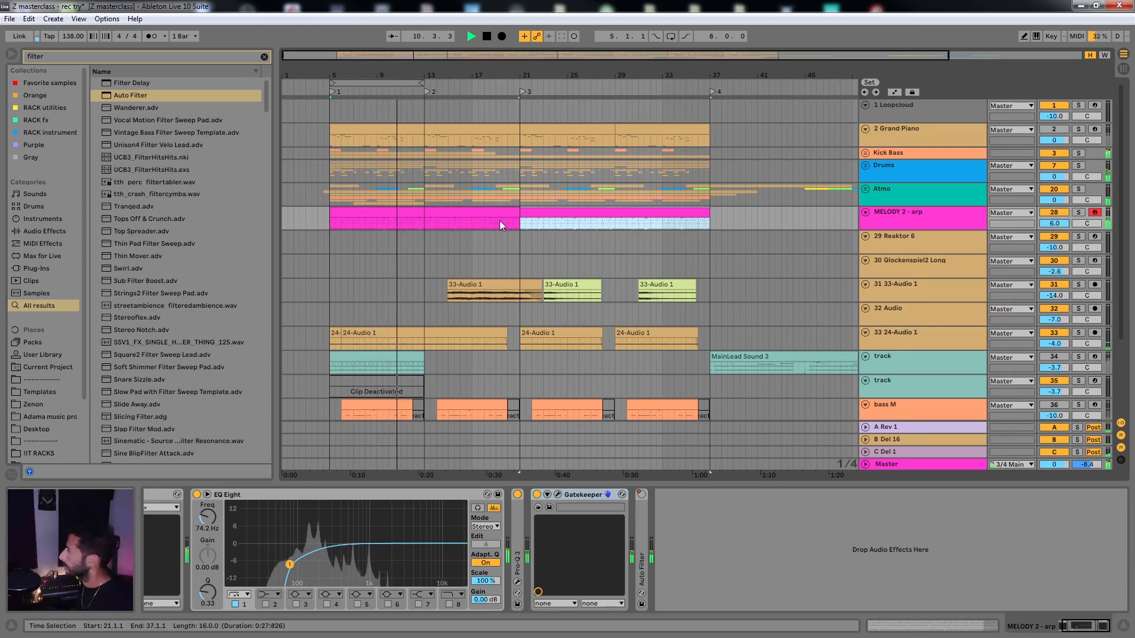
{"action": "scroll", "coordinate": [475, 222], "scroll_direction": "up", "scroll_amount": 1}
{"action": "scroll", "coordinate": [356, 231], "scroll_direction": "up", "scroll_amount": 2}
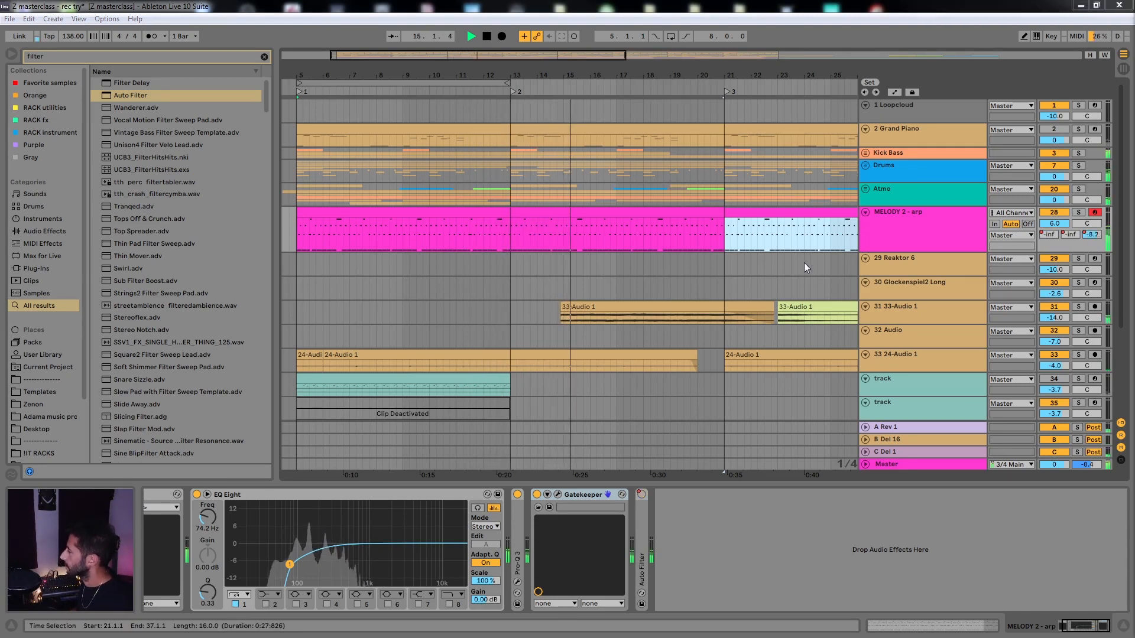
{"action": "left_click", "coordinate": [689, 237]}
{"action": "key", "text": "minus"}
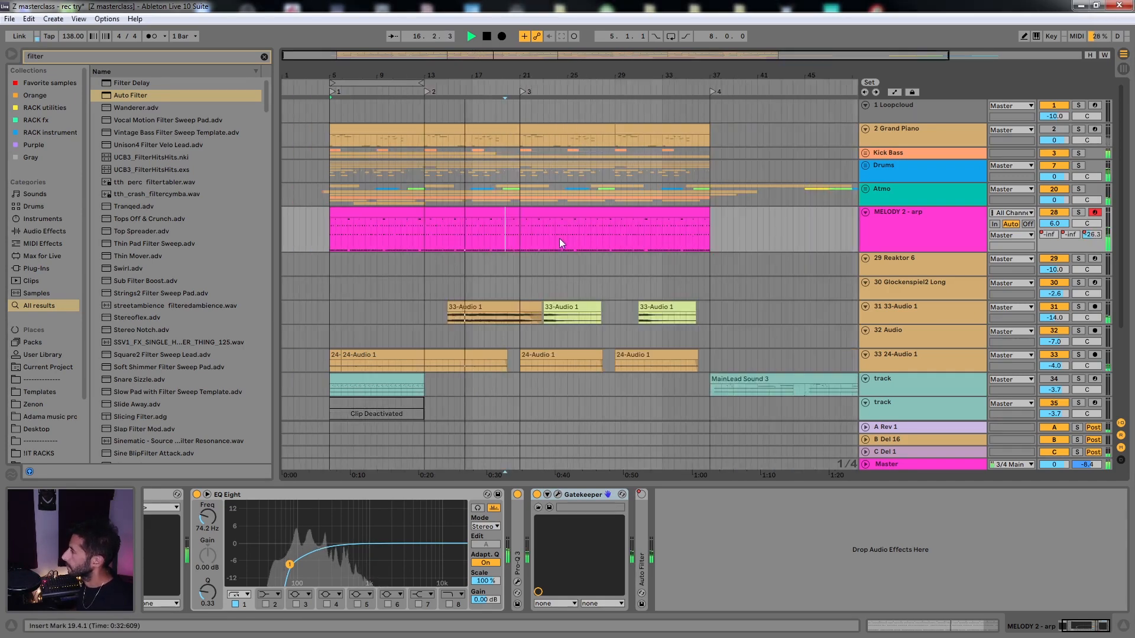
{"action": "scroll", "coordinate": [439, 235], "scroll_direction": "up", "scroll_amount": 3}
{"action": "left_click_drag", "start_coordinate": [424, 236], "coordinate": [449, 261]}
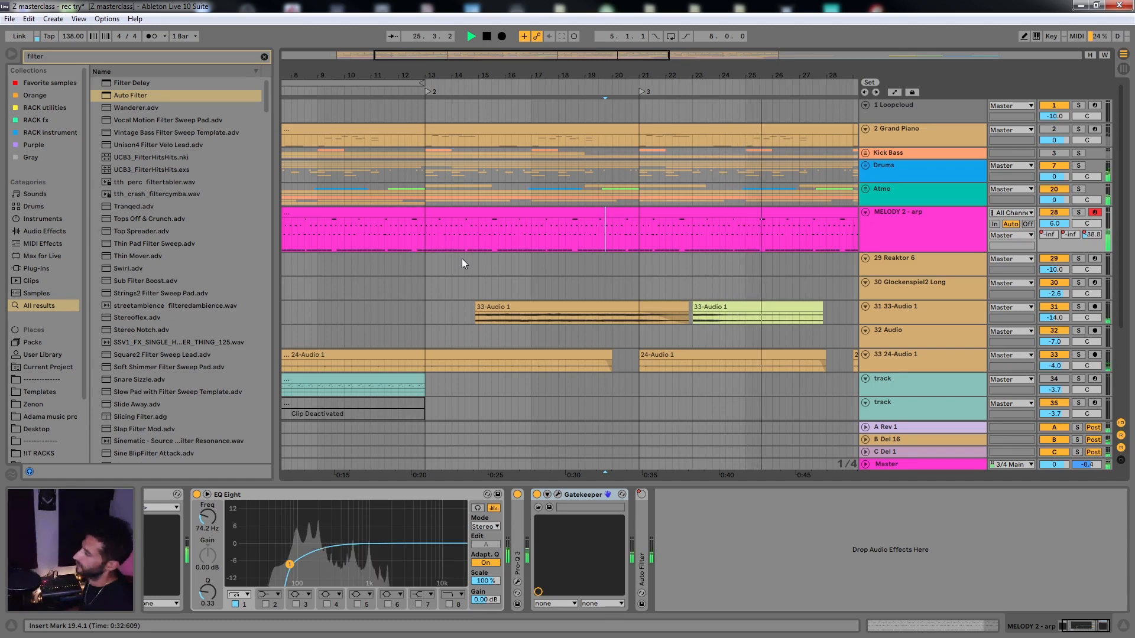
{"action": "key", "text": "space"}
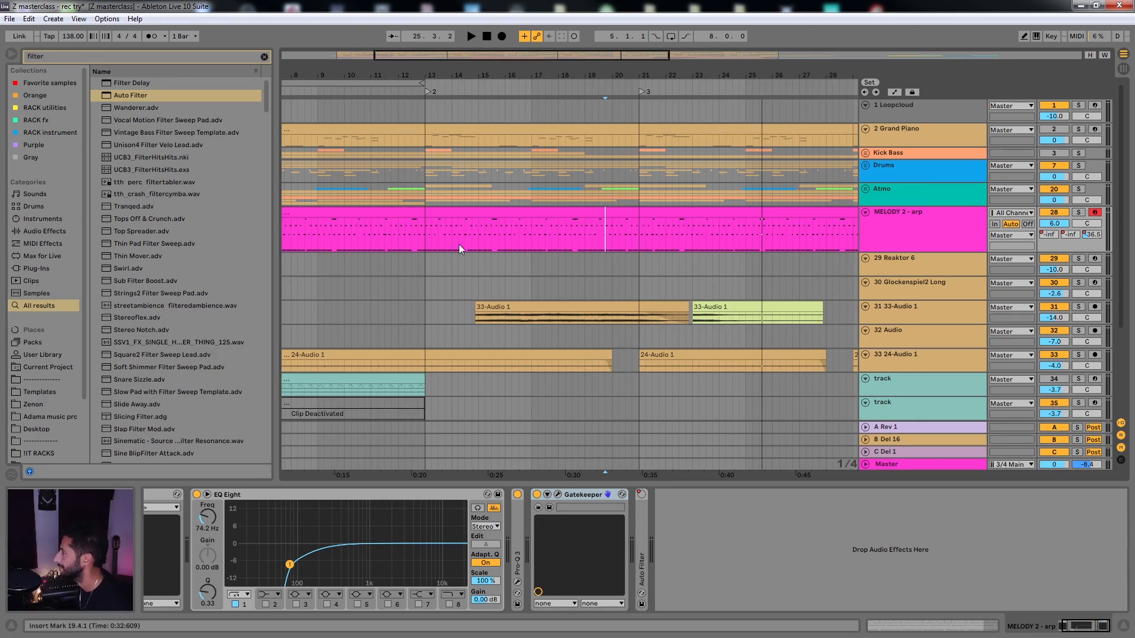
Play the arp from bar 5, open its clip and adjust all of its notes together
{"action": "scroll", "coordinate": [461, 248], "scroll_direction": "left", "scroll_amount": 5}
{"action": "left_click", "coordinate": [391, 229]}
{"action": "key", "text": "space"}
{"action": "double_click", "coordinate": [749, 214]}
{"action": "key", "text": "ctrl+a"}
{"action": "left_click_drag", "start_coordinate": [953, 575], "coordinate": [953, 554]}
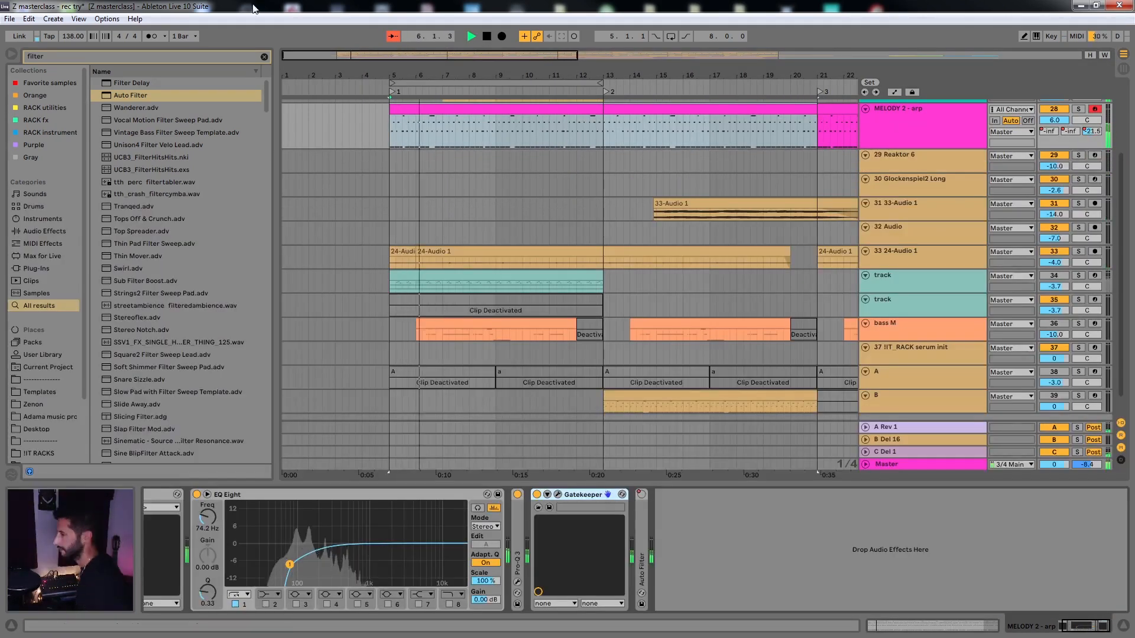
Freeze the MELODY 2 - arp track and copy its frozen clips onto a new soloed audio track
{"action": "right_click", "coordinate": [906, 117]}
{"action": "left_click", "coordinate": [946, 234]}
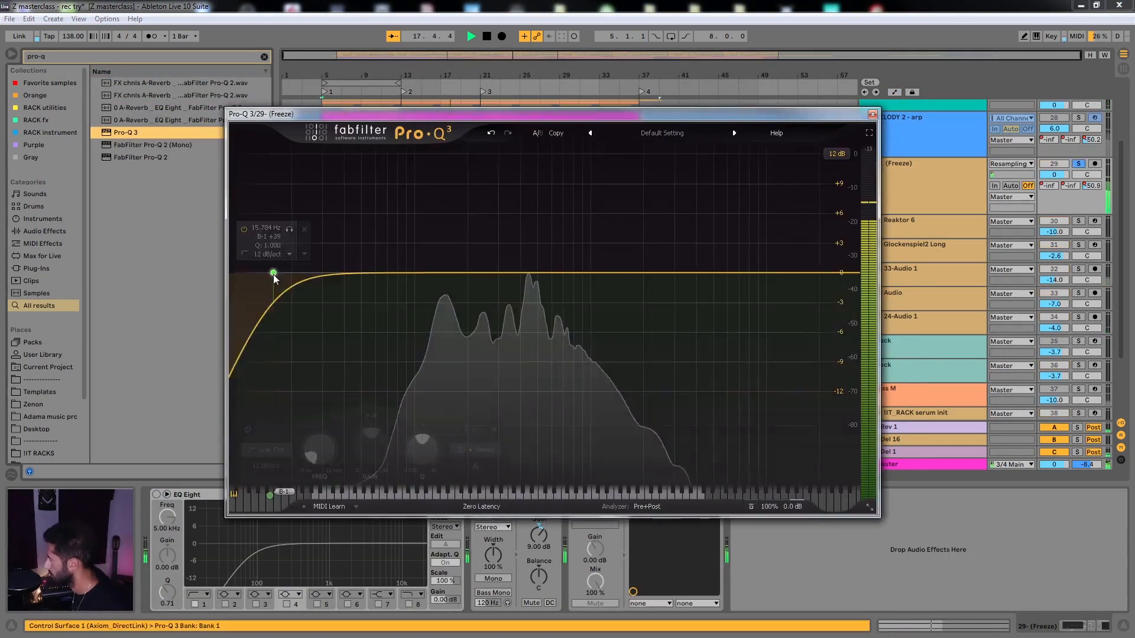
Shape the 29 (Freeze) track in Pro-Q 3 with a higher low cut, a treble boost and two dips in between
{"action": "left_click_drag", "start_coordinate": [273, 273], "coordinate": [416, 293]}
{"action": "left_click_drag", "start_coordinate": [474, 272], "coordinate": [600, 255]}
{"action": "left_click_drag", "start_coordinate": [532, 269], "coordinate": [533, 334]}
{"action": "left_click_drag", "start_coordinate": [435, 274], "coordinate": [436, 288]}
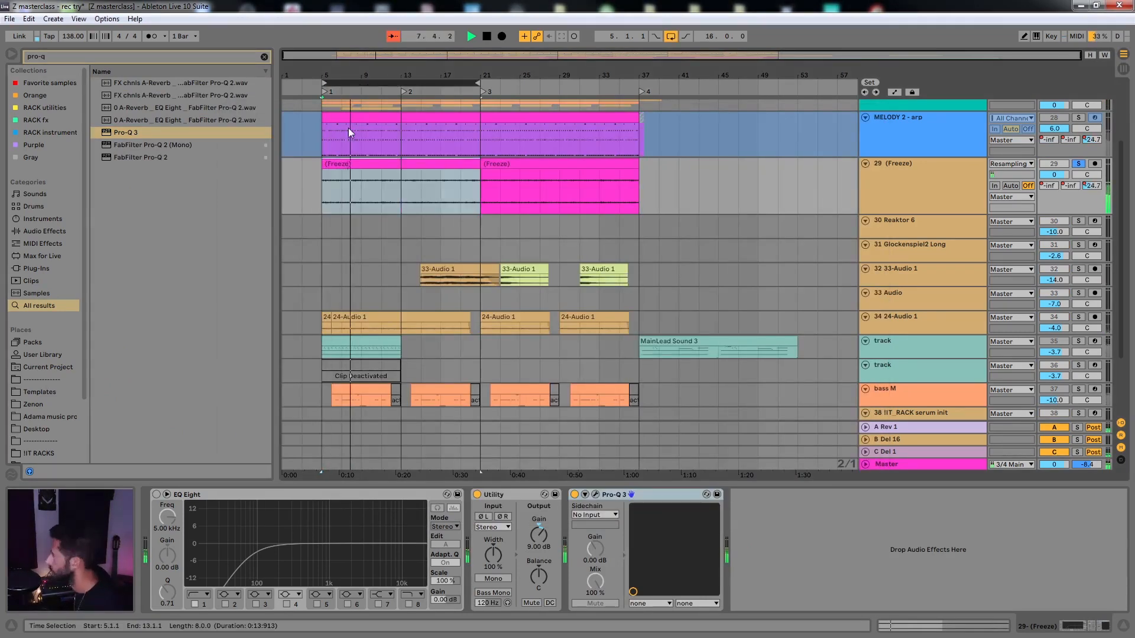
Try the Saturator with a Soft Sine curve and about -18.7 dB output, then bypass it
{"action": "left_click", "coordinate": [417, 496]}
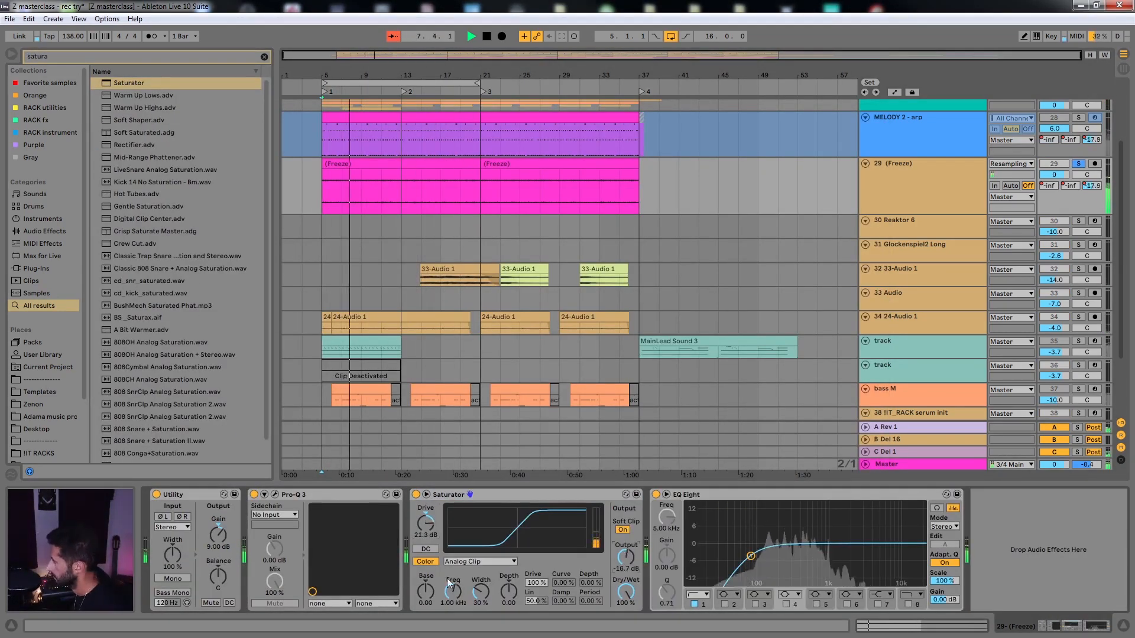
{"action": "left_click", "coordinate": [481, 562]}
{"action": "left_click", "coordinate": [459, 583]}
{"action": "left_click_drag", "start_coordinate": [626, 557], "coordinate": [625, 562]}
{"action": "left_click", "coordinate": [416, 495]}
Add the OTT.adv preset before EQ Eight on the 29 (Freeze) track and set its Amount to 65 %
{"action": "key", "text": "ctrl+f"}
{"action": "type", "text": "ott"}
{"action": "double_click", "coordinate": [127, 108]}
{"action": "left_click_drag", "start_coordinate": [944, 593], "coordinate": [945, 620]}
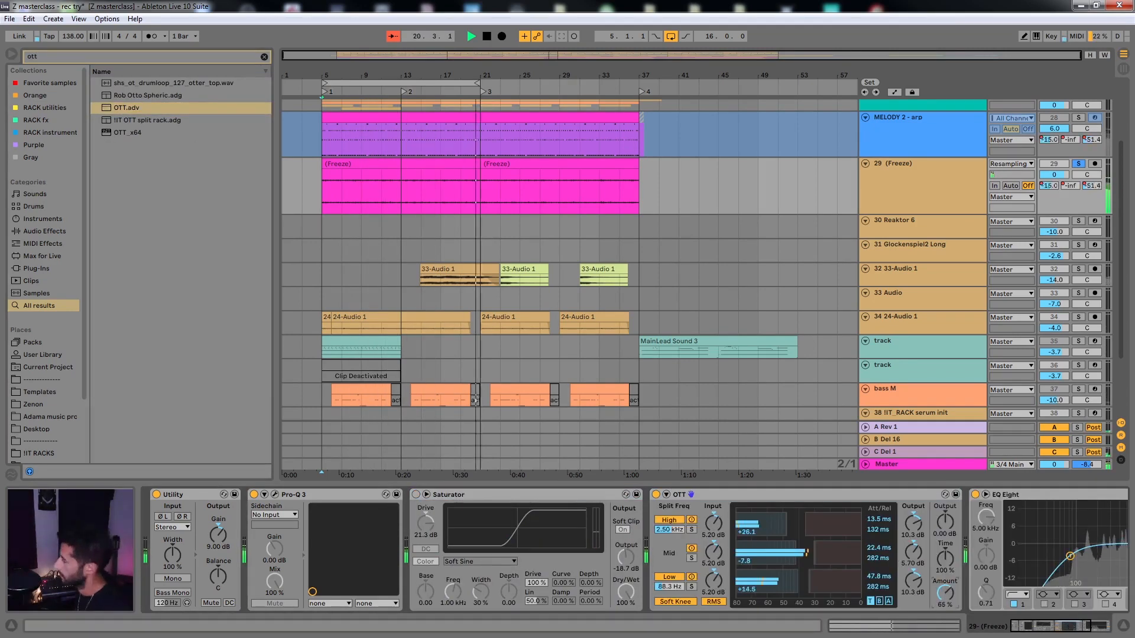
Fold the OTT device and delete the bypassed Saturator
{"action": "double_click", "coordinate": [679, 494]}
{"action": "left_click", "coordinate": [449, 495]}
{"action": "key", "text": "Delete"}
Add a second Utility after EQ Eight and show its Gain automation on the 29 (Freeze) track
{"action": "key", "text": "ctrl+f"}
{"action": "type", "text": "ut"}
{"action": "key", "text": "Down"}
{"action": "key", "text": "Return"}
{"action": "left_click", "coordinate": [818, 535]}
{"action": "key", "text": "a"}
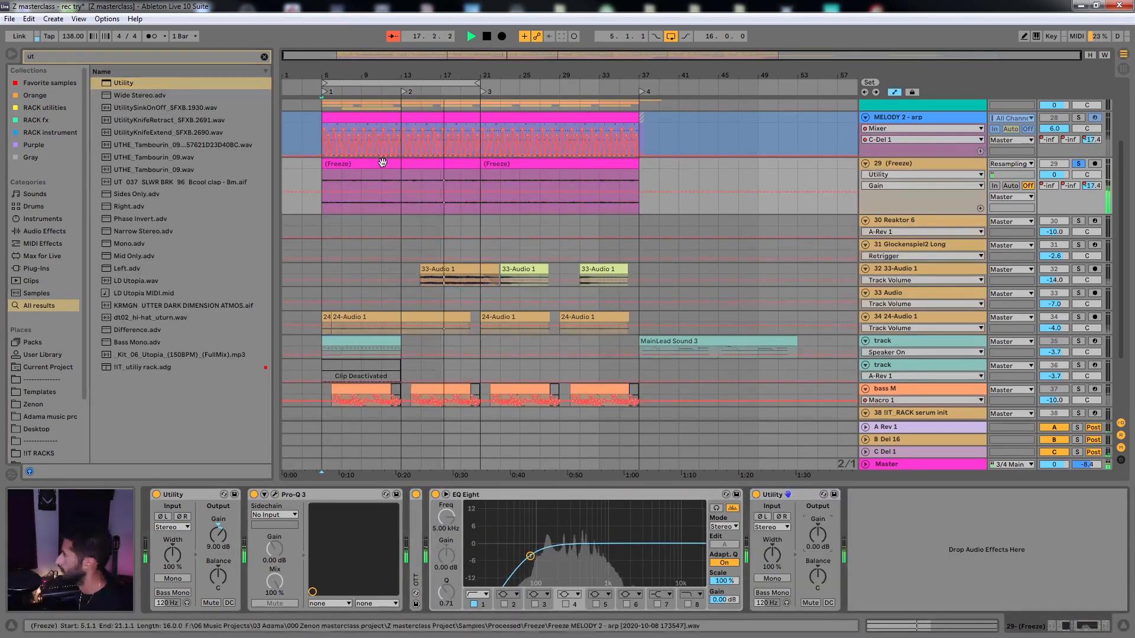
Draw a rising Utility gain ramp from 5.1.1 to 5.2.1 on the 29 (Freeze) track and play it
{"action": "scroll", "coordinate": [523, 268], "scroll_direction": "up", "scroll_amount": 10}
{"action": "left_click_drag", "start_coordinate": [503, 267], "coordinate": [548, 265]}
{"action": "key", "text": "space"}
{"action": "left_click_drag", "start_coordinate": [496, 236], "coordinate": [495, 269]}
{"action": "key", "text": "space"}
{"action": "key", "text": "space"}
{"action": "key", "text": "space"}
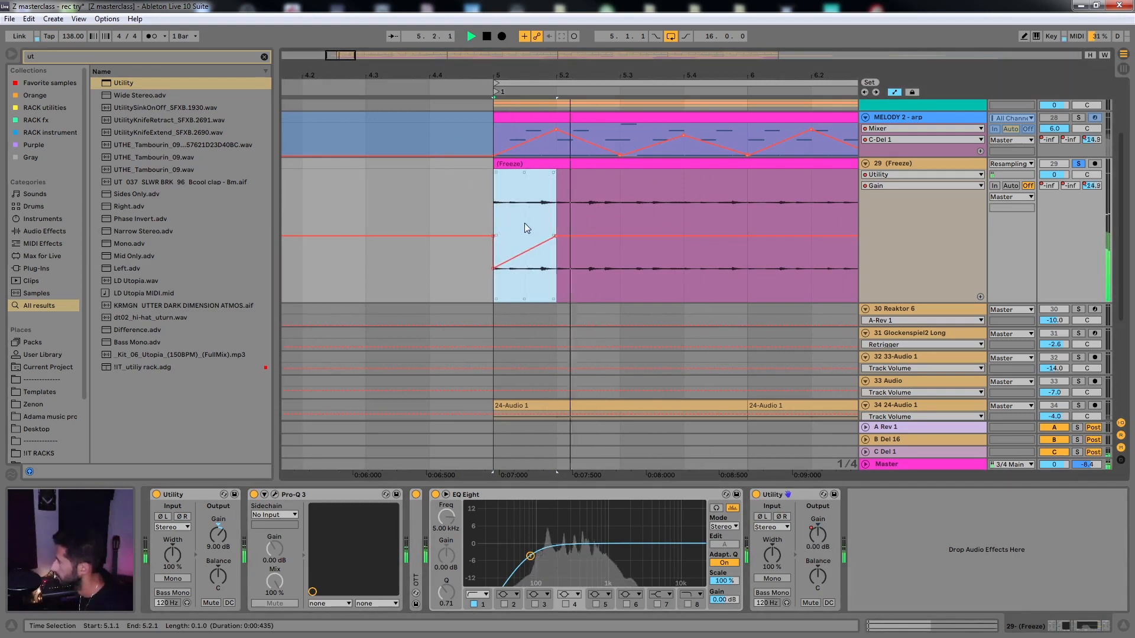
Narrow the grid to 1/8, shorten the gain ramp to an eighth note, and duplicate it four times
{"action": "left_click", "coordinate": [558, 233]}
{"action": "key", "text": "ctrl+1"}
{"action": "left_click_drag", "start_coordinate": [556, 236], "coordinate": [524, 236]}
{"action": "left_click_drag", "start_coordinate": [494, 268], "coordinate": [523, 252]}
{"action": "key", "text": "ctrl+d"}
{"action": "key", "text": "ctrl+d"}
{"action": "key", "text": "ctrl+d"}
{"action": "key", "text": "ctrl+d"}
{"action": "left_click", "coordinate": [589, 263]}
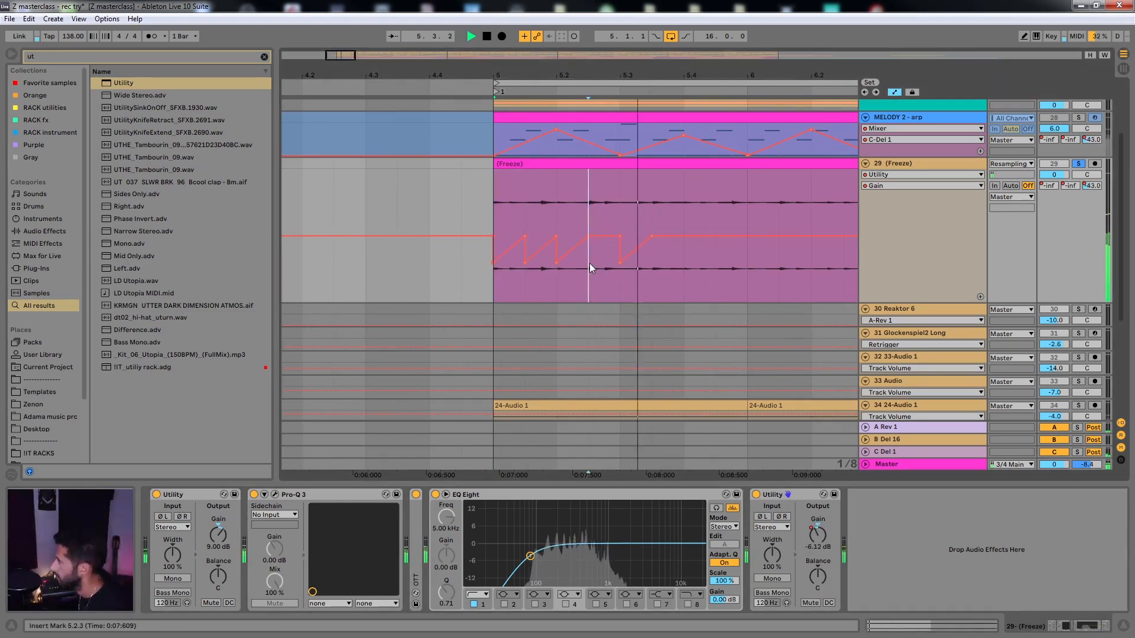
Repeat the eighth-note gain ramps through the rest of bar 5 and loop that one bar
{"action": "left_click_drag", "start_coordinate": [590, 264], "coordinate": [651, 263]}
{"action": "mouse_move", "coordinate": [620, 262]}
{"action": "left_mouse_down"}
{"action": "mouse_move", "coordinate": [589, 264]}
{"action": "mouse_move", "coordinate": [618, 272]}
{"action": "left_mouse_up"}
{"action": "key", "text": "ctrl+d"}
{"action": "key", "text": "ctrl+d"}
{"action": "key", "text": "ctrl+d"}
{"action": "key", "text": "ctrl+d"}
{"action": "left_click_drag", "start_coordinate": [746, 201], "coordinate": [502, 200]}
{"action": "key", "text": "ctrl+l"}
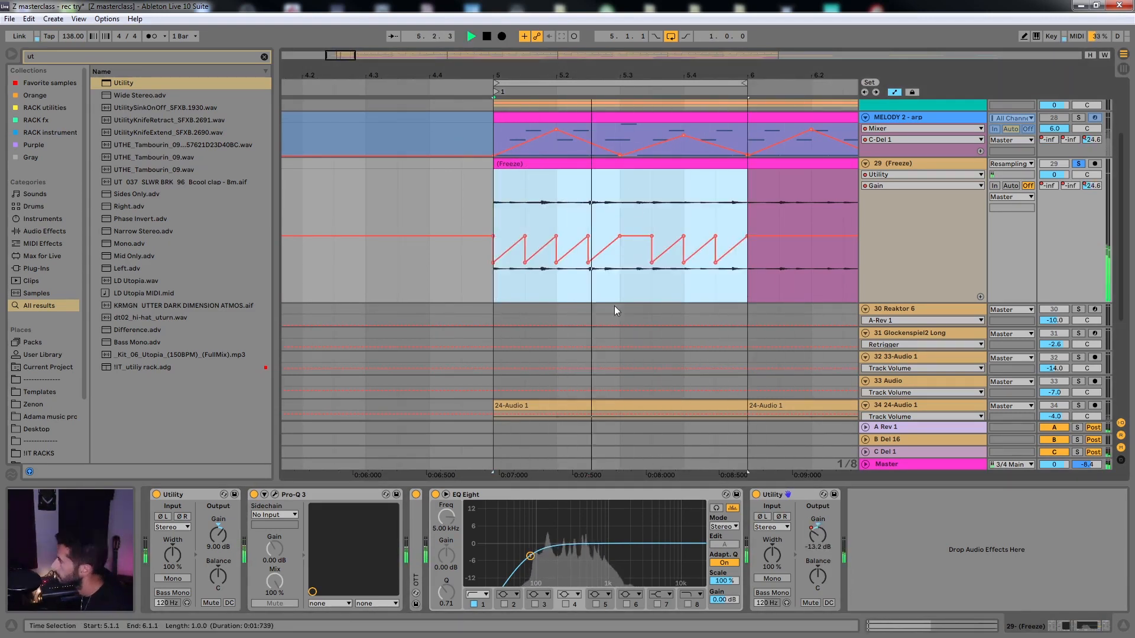
Duplicate bar 5's gain ramp pattern 24 times along the 29 (Freeze) track and turn off looping
{"action": "left_click_drag", "start_coordinate": [620, 263], "coordinate": [620, 256]}
{"action": "left_click_drag", "start_coordinate": [509, 247], "coordinate": [746, 213]}
{"action": "key", "text": "ctrl+d"}
{"action": "key", "text": "ctrl+d"}
{"action": "key", "text": "ctrl+d"}
{"action": "key", "text": "ctrl+d"}
{"action": "key", "text": "ctrl+d"}
{"action": "key", "text": "ctrl+d"}
{"action": "key", "text": "ctrl+d"}
{"action": "key", "text": "ctrl+d"}
{"action": "key", "text": "ctrl+d"}
{"action": "key", "text": "ctrl+d"}
{"action": "key", "text": "ctrl+d"}
{"action": "key", "text": "ctrl+d"}
{"action": "key", "text": "ctrl+d"}
{"action": "key", "text": "ctrl+d"}
{"action": "key", "text": "ctrl+d"}
{"action": "key", "text": "ctrl+d"}
{"action": "key", "text": "ctrl+d"}
{"action": "key", "text": "ctrl+d"}
{"action": "key", "text": "ctrl+d"}
{"action": "key", "text": "ctrl+d"}
{"action": "key", "text": "ctrl+d"}
{"action": "key", "text": "ctrl+d"}
{"action": "key", "text": "ctrl+d"}
{"action": "key", "text": "ctrl+d"}
{"action": "scroll", "coordinate": [611, 238], "scroll_direction": "down", "scroll_amount": 6}
{"action": "scroll", "coordinate": [510, 225], "scroll_direction": "up", "scroll_amount": 4}
{"action": "left_click", "coordinate": [509, 225]}
{"action": "key", "text": "ctrl+l"}
{"action": "scroll", "coordinate": [623, 230], "scroll_direction": "down", "scroll_amount": 2}
Fold the second Utility and hide the automation
{"action": "left_click", "coordinate": [770, 495]}
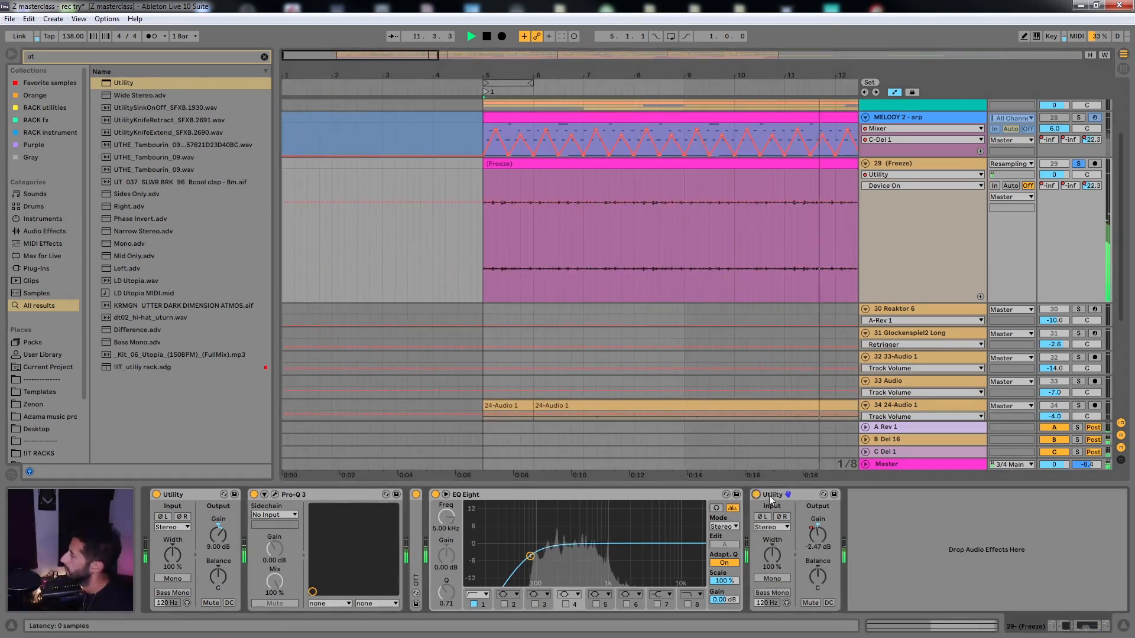
{"action": "double_click", "coordinate": [770, 496]}
{"action": "key", "text": "a"}
Add SerumFX_x64 to the 29 (Freeze) track and save the set
{"action": "scroll", "coordinate": [553, 190], "scroll_direction": "right", "scroll_amount": 3}
{"action": "left_click", "coordinate": [543, 188]}
{"action": "key", "text": "ctrl+f"}
{"action": "type", "text": "serumfx vs"}
{"action": "key", "text": "Return"}
{"action": "key", "text": "ctrl+s"}
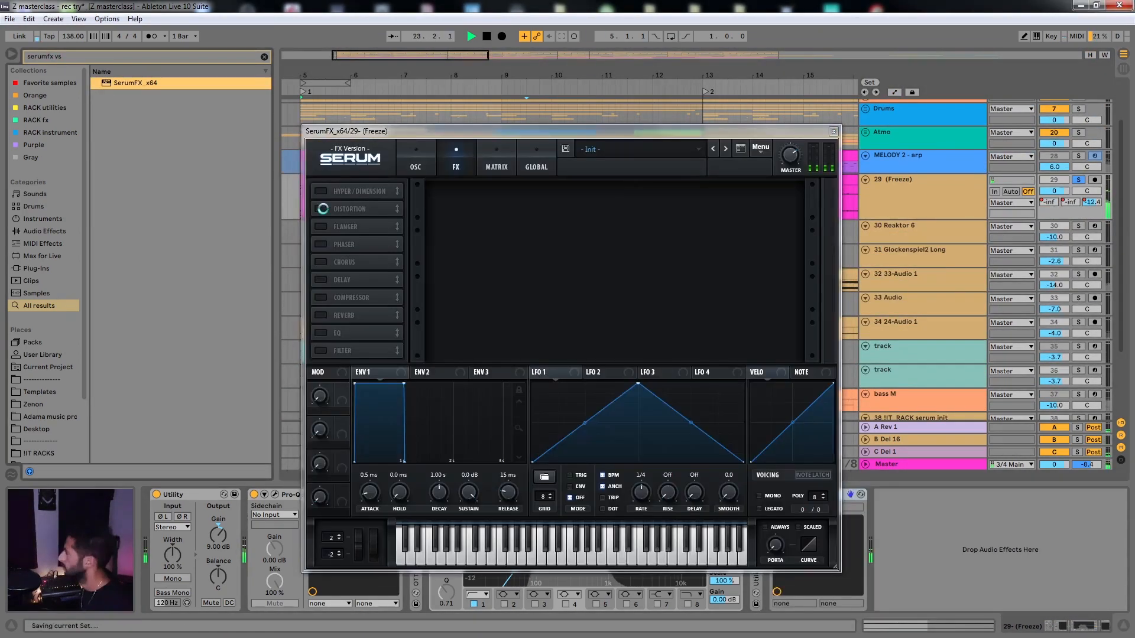
Enable the Distortion effect in SerumFX and choose the Downsample mode
{"action": "left_click", "coordinate": [321, 208]}
{"action": "left_click", "coordinate": [523, 204]}
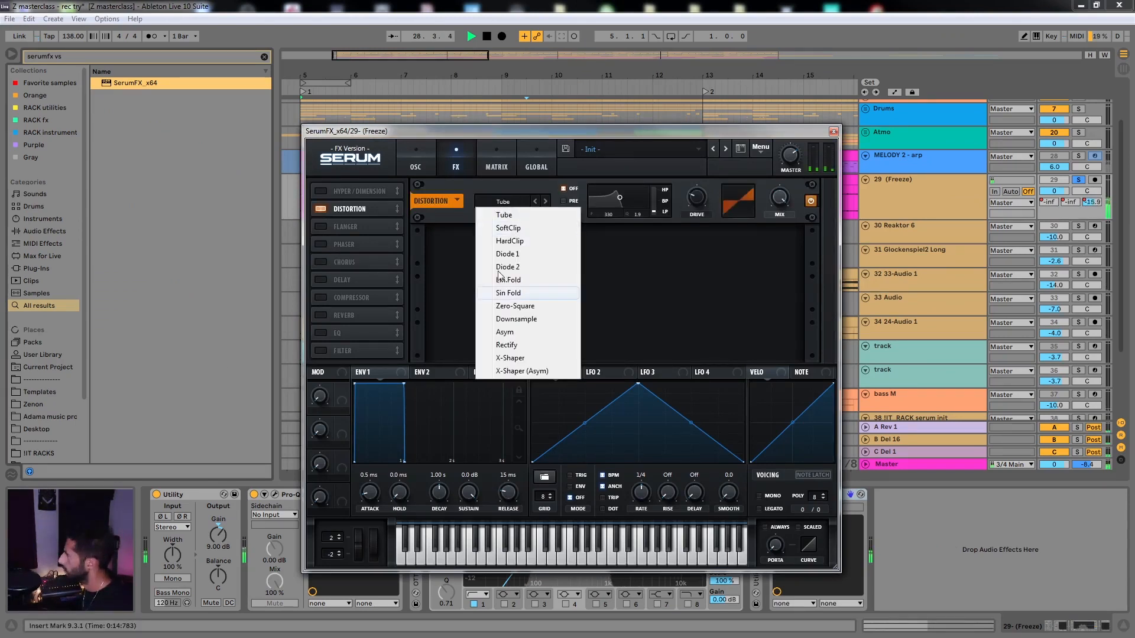
{"action": "left_click", "coordinate": [516, 319]}
Adjust the distortion's drive, set its mix to 66%, and replay the arp from bar 5
{"action": "left_click_drag", "start_coordinate": [702, 200], "coordinate": [701, 203]}
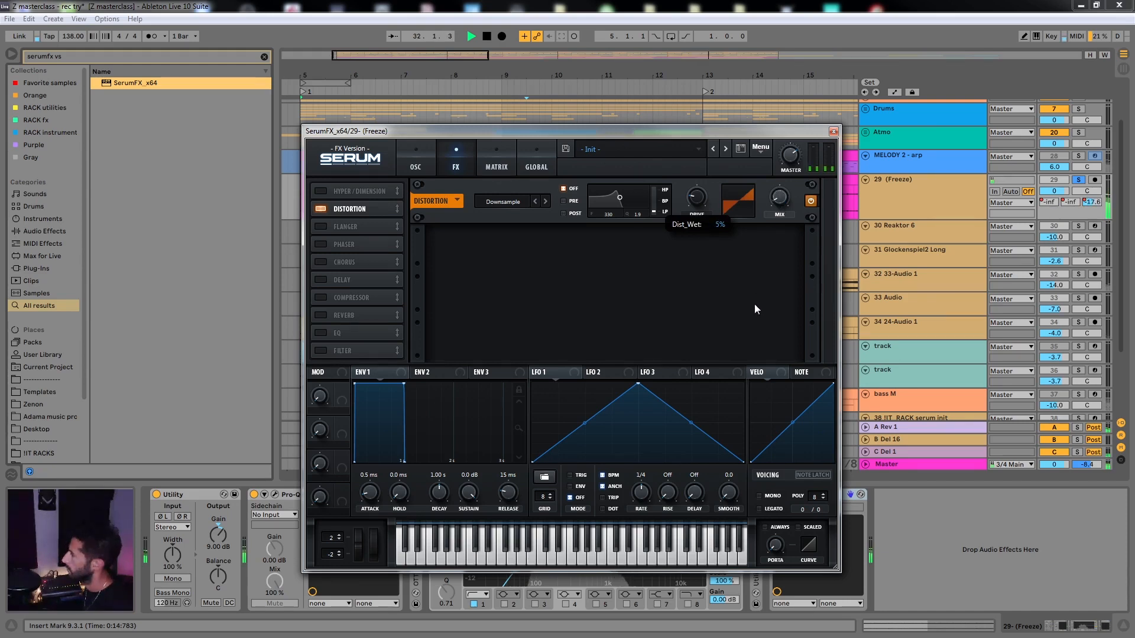
{"action": "left_click_drag", "start_coordinate": [754, 304], "coordinate": [777, 245]}
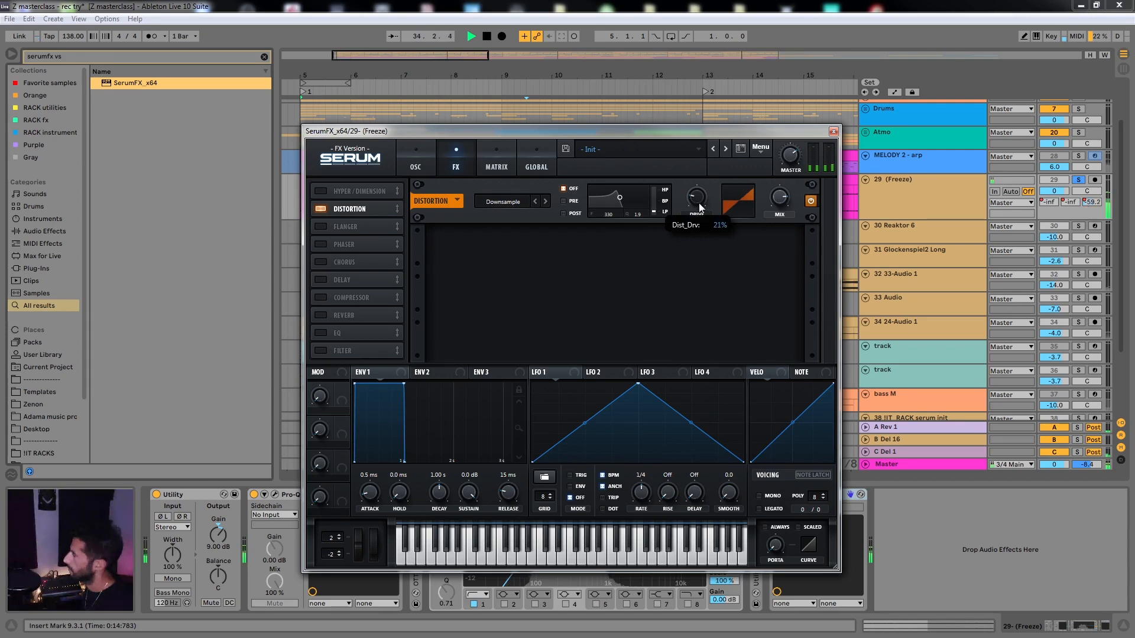
{"action": "left_click_drag", "start_coordinate": [706, 194], "coordinate": [712, 185]}
{"action": "left_click_drag", "start_coordinate": [780, 196], "coordinate": [751, 209]}
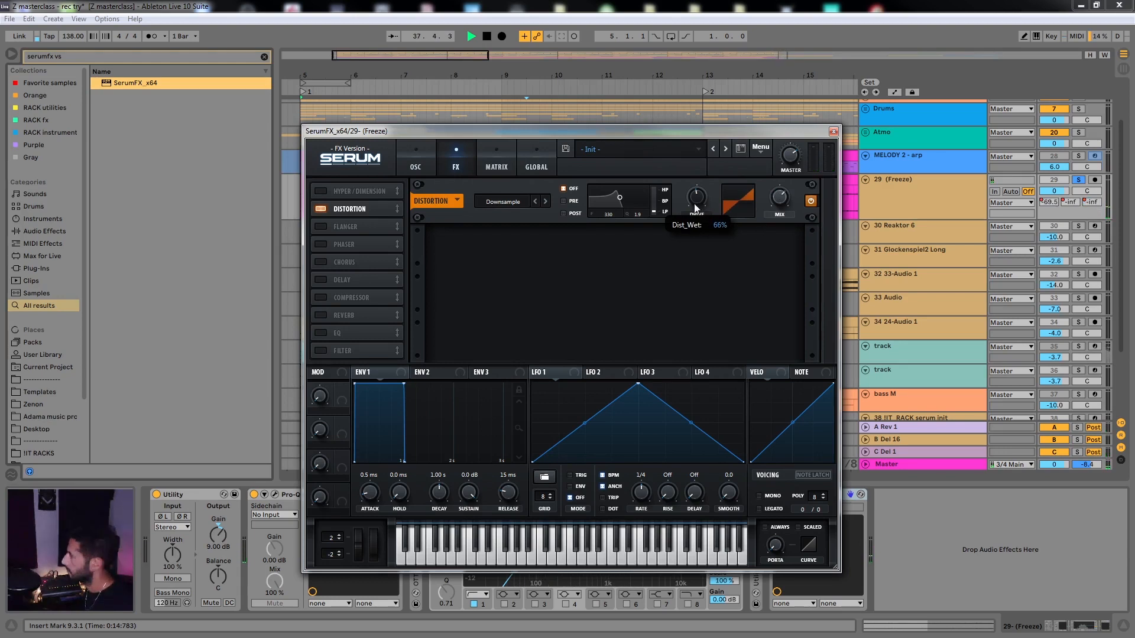
{"action": "key", "text": "space"}
{"action": "key", "text": "space"}
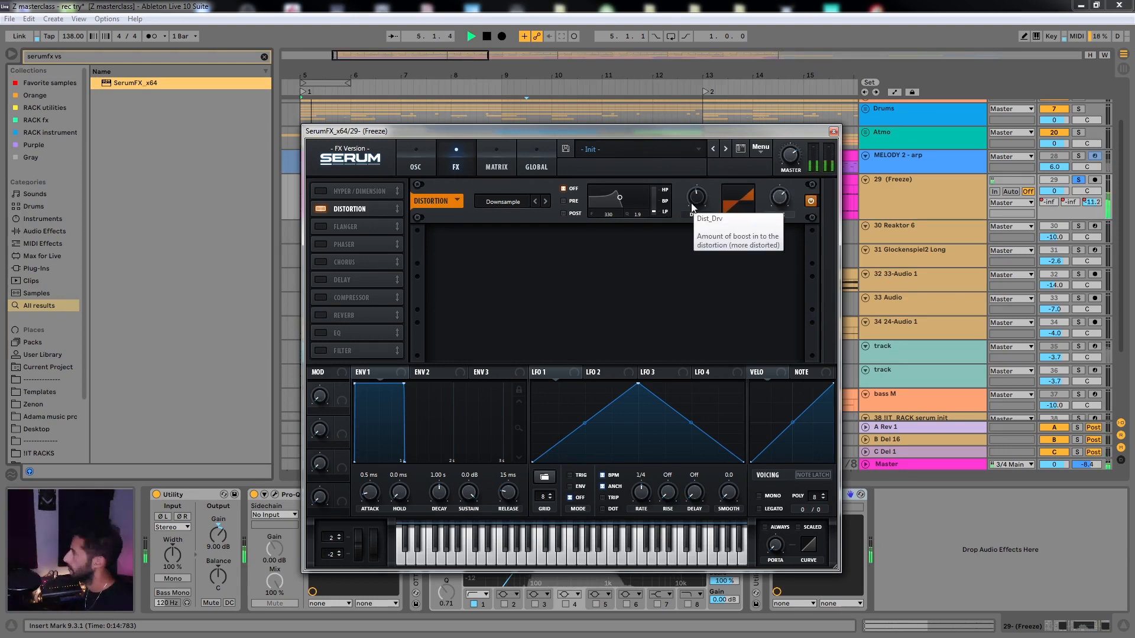
Extend the loop to eight bars from bar 5 and turn looping on
{"action": "left_click", "coordinate": [332, 82]}
{"action": "key", "text": "ctrl+Up"}
{"action": "key", "text": "ctrl+Up"}
{"action": "key", "text": "ctrl+Up"}
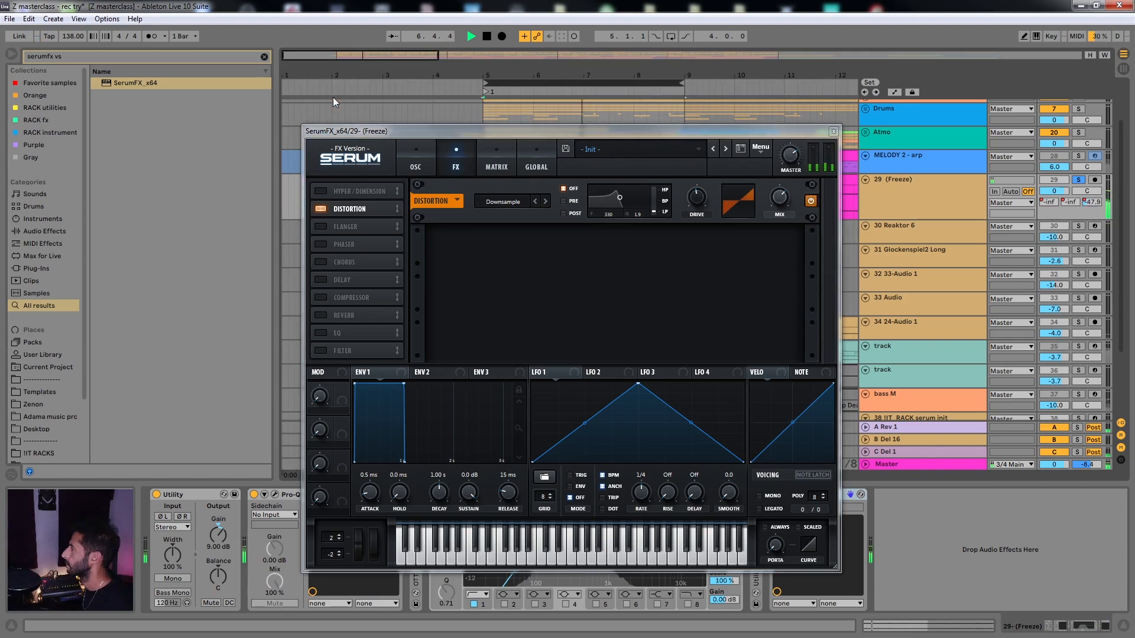
{"action": "key", "text": "ctrl+l"}
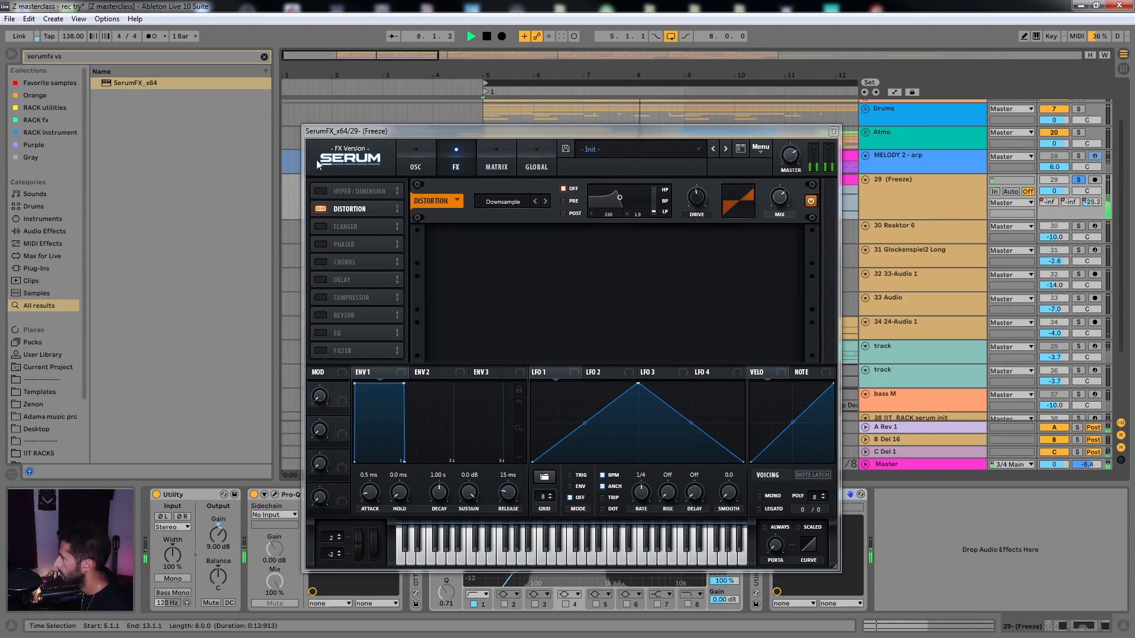
Turn on Note Latch, lower the distortion mix to 5%, and assign LFO 1 to the mix
{"action": "left_click", "coordinate": [822, 476]}
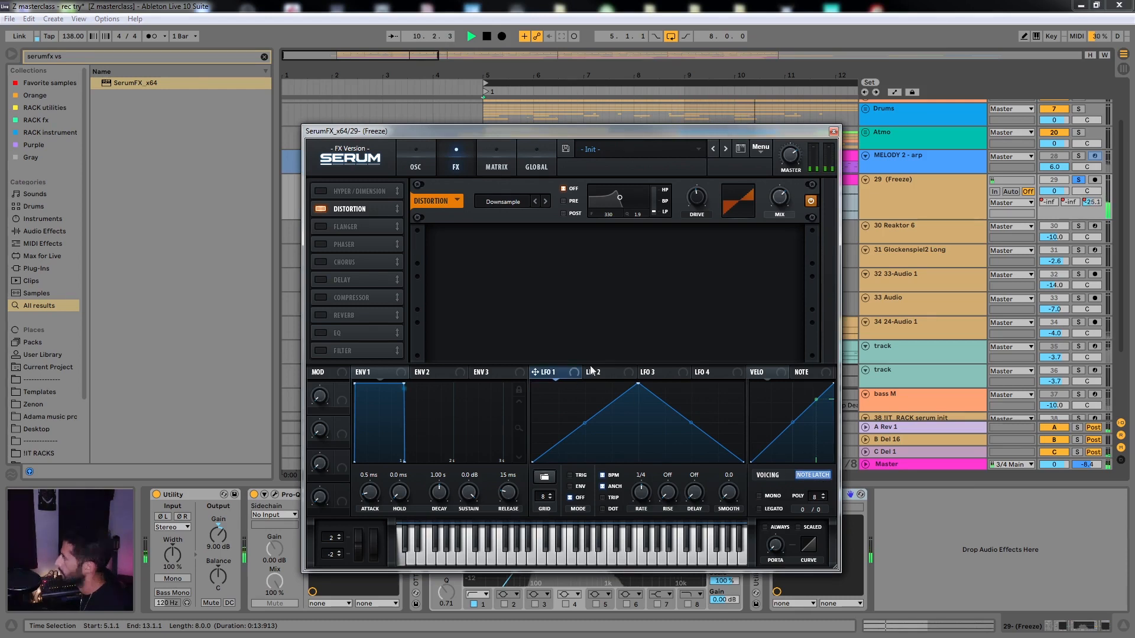
{"action": "left_click_drag", "start_coordinate": [782, 206], "coordinate": [754, 261]}
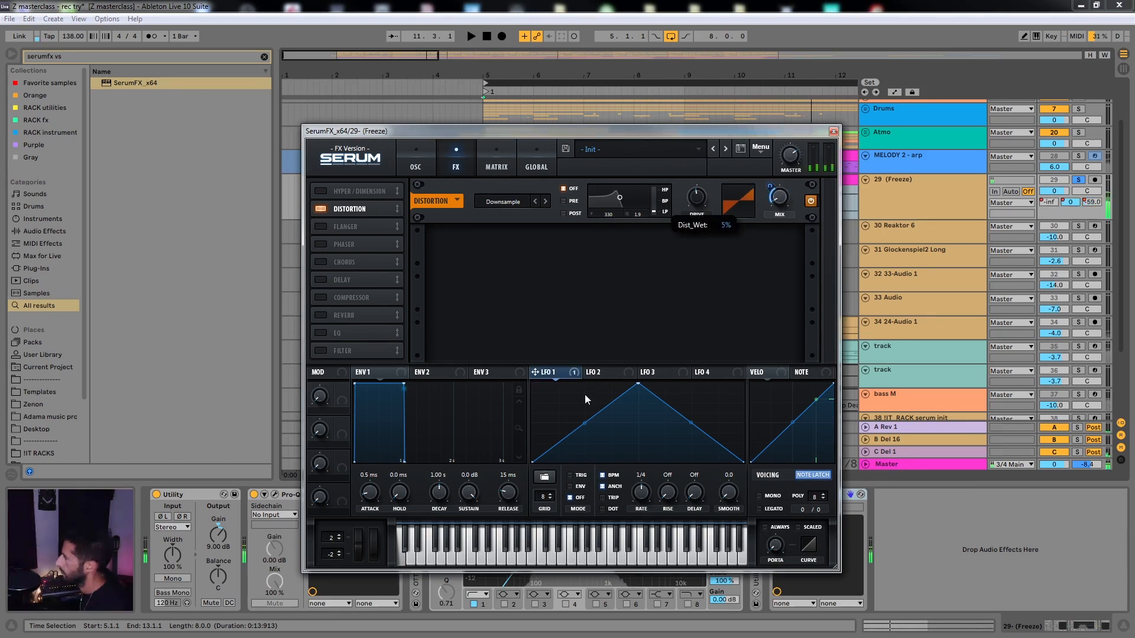
{"action": "key", "text": "space"}
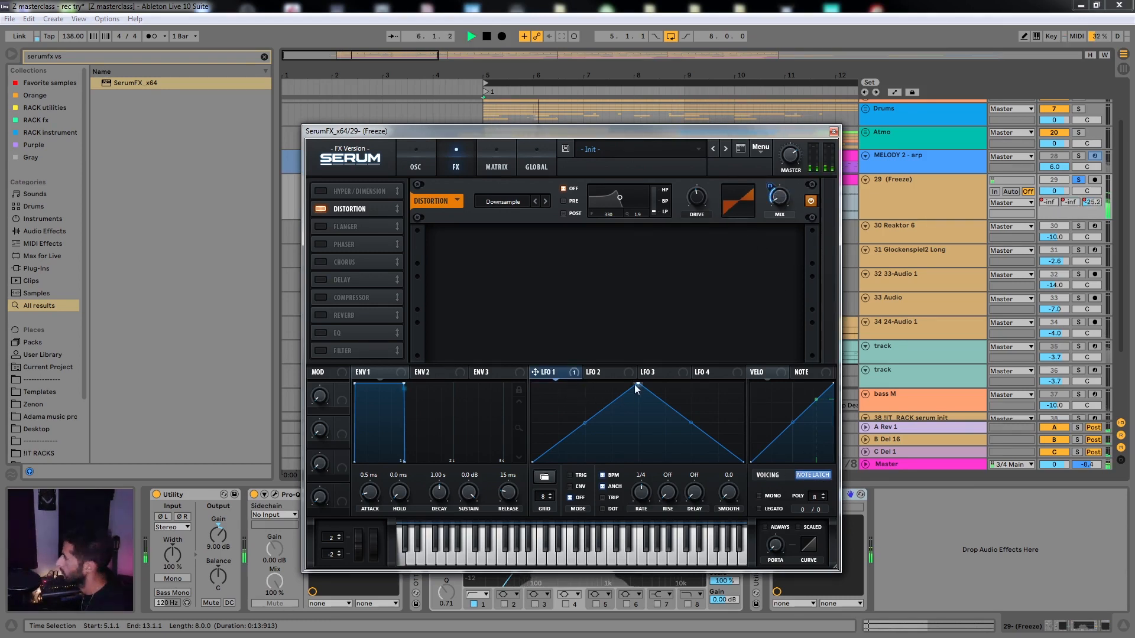
Reshape LFO 1 into a falling ramp, increase its depth on the mix, and set it to Trig mode at 1/16
{"action": "left_click_drag", "start_coordinate": [636, 385], "coordinate": [532, 384]}
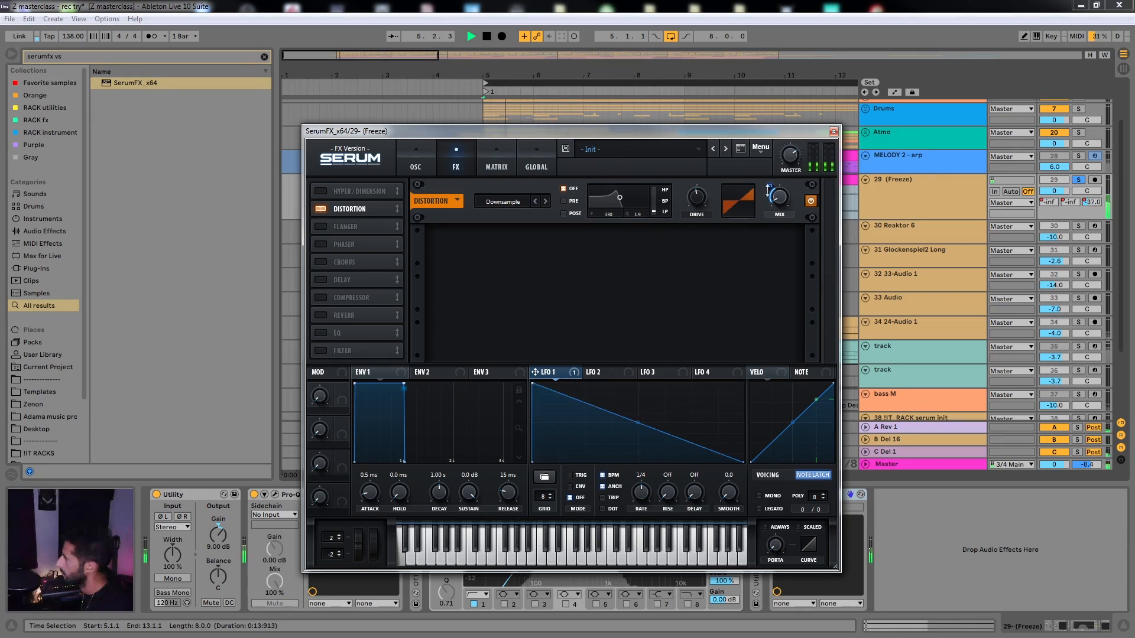
{"action": "left_click_drag", "start_coordinate": [768, 190], "coordinate": [778, 178]}
{"action": "left_click", "coordinate": [577, 477]}
{"action": "key", "text": "space"}
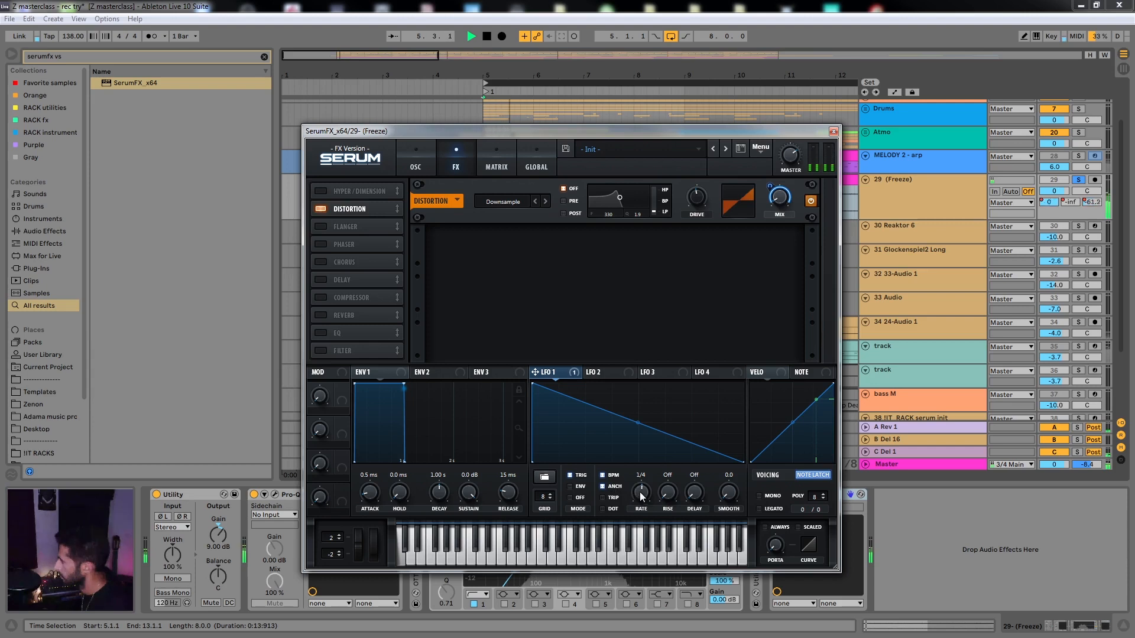
{"action": "left_click_drag", "start_coordinate": [633, 504], "coordinate": [652, 537]}
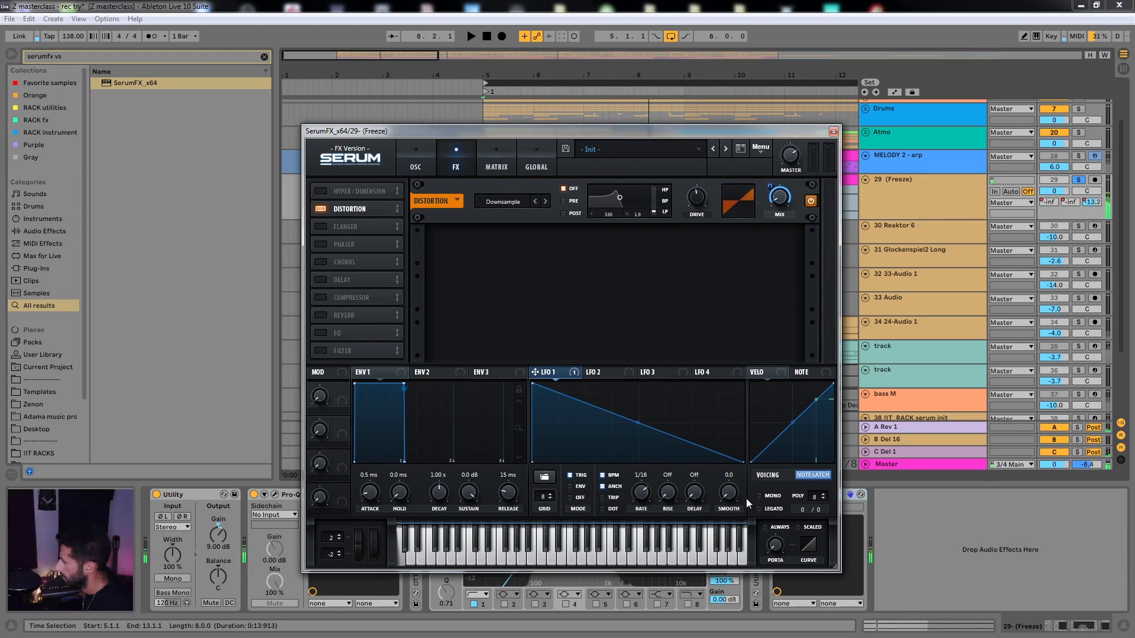
Compare Note Latch off and on, leave it on, and bend LFO 1's falling ramp into a steep concave decay
{"action": "left_click", "coordinate": [797, 475]}
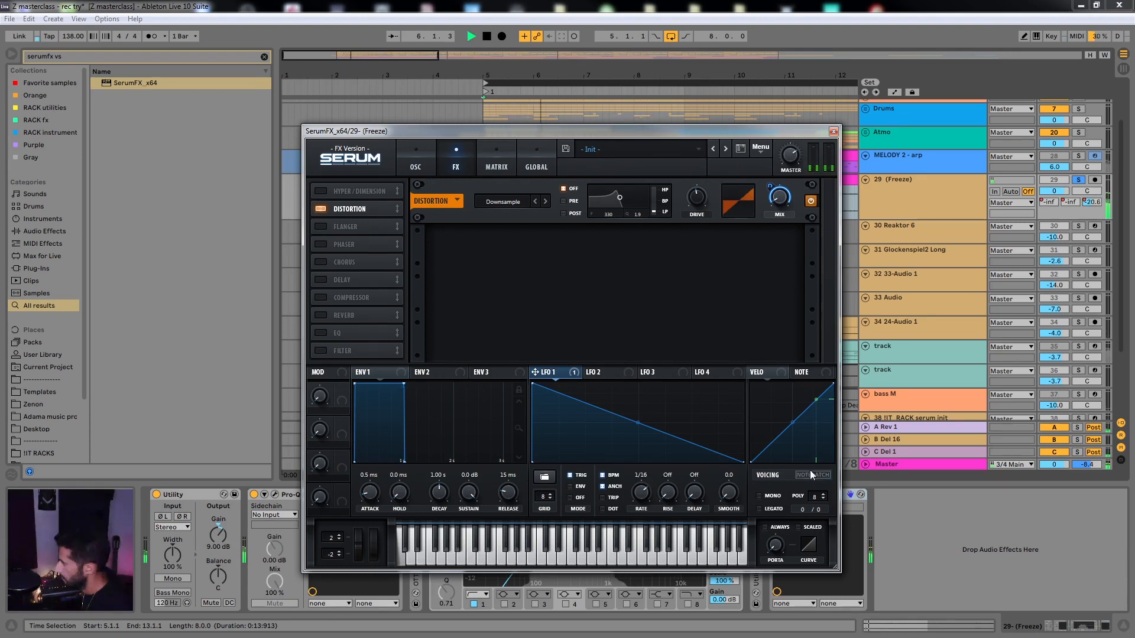
{"action": "left_click", "coordinate": [811, 475]}
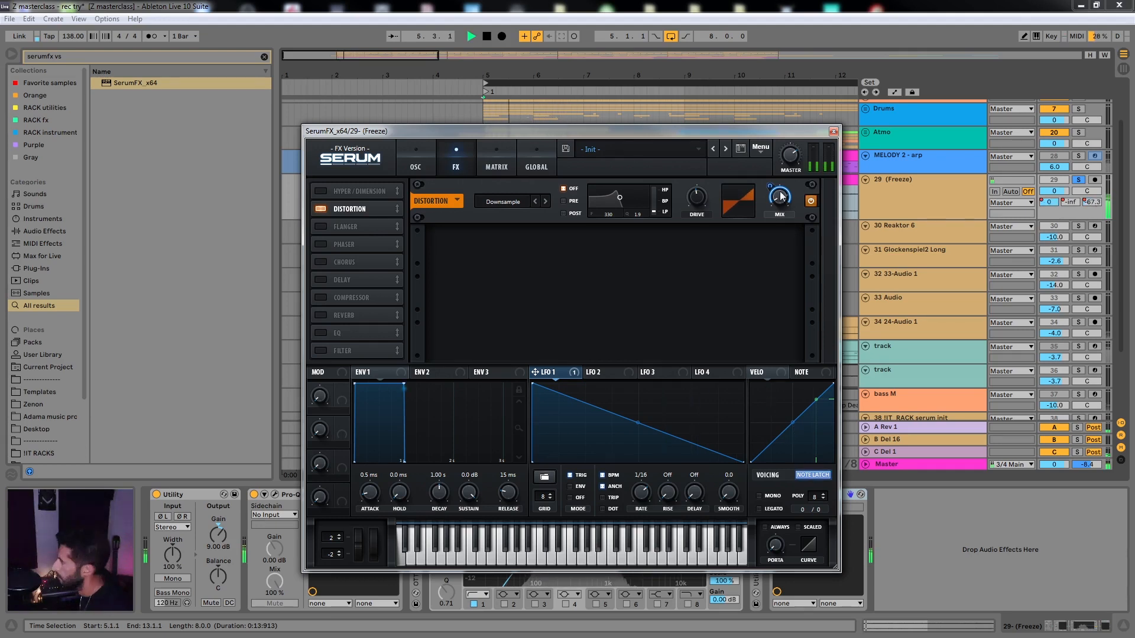
{"action": "mouse_move", "coordinate": [766, 197]}
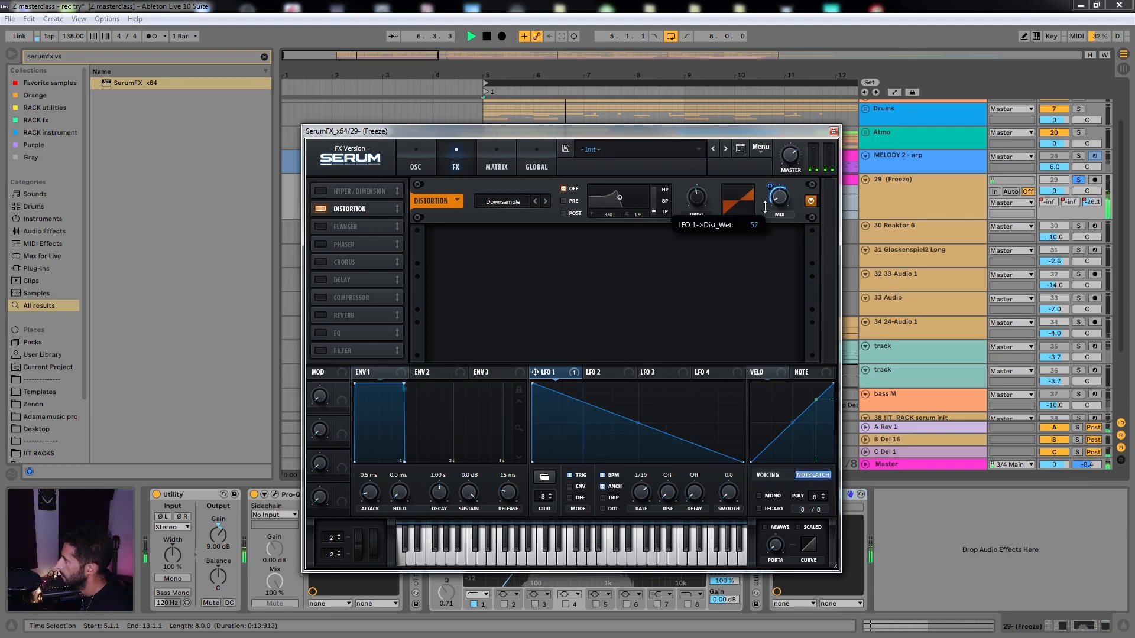
{"action": "left_click_drag", "start_coordinate": [637, 423], "coordinate": [614, 442]}
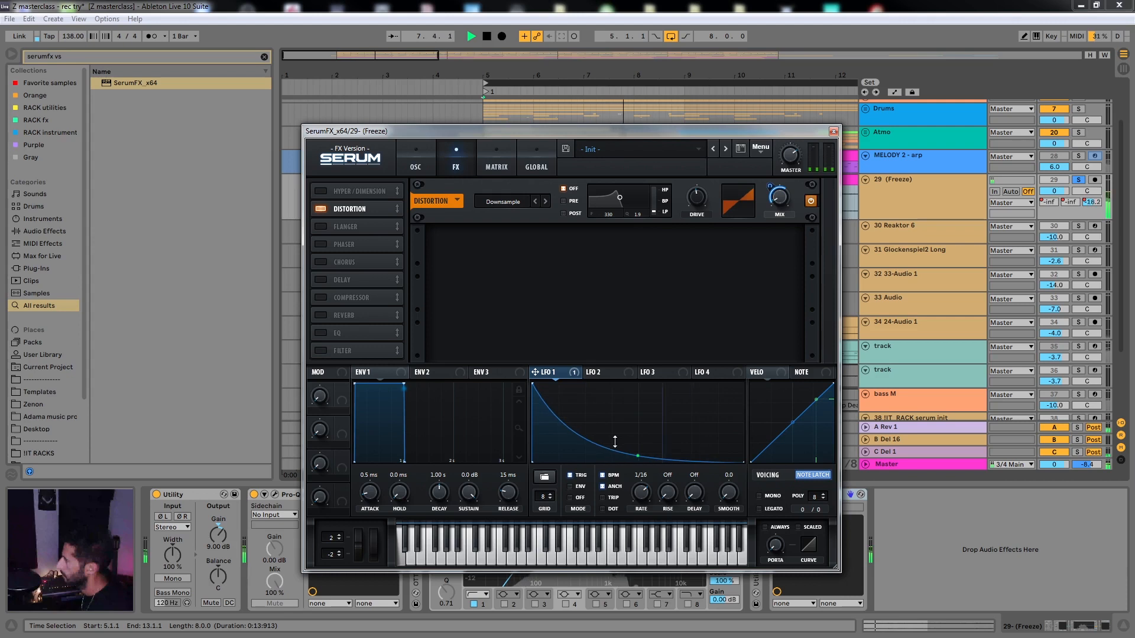
Fine-tune the distortion's mix and set its drive to about 26%
{"action": "mouse_move", "coordinate": [689, 207]}
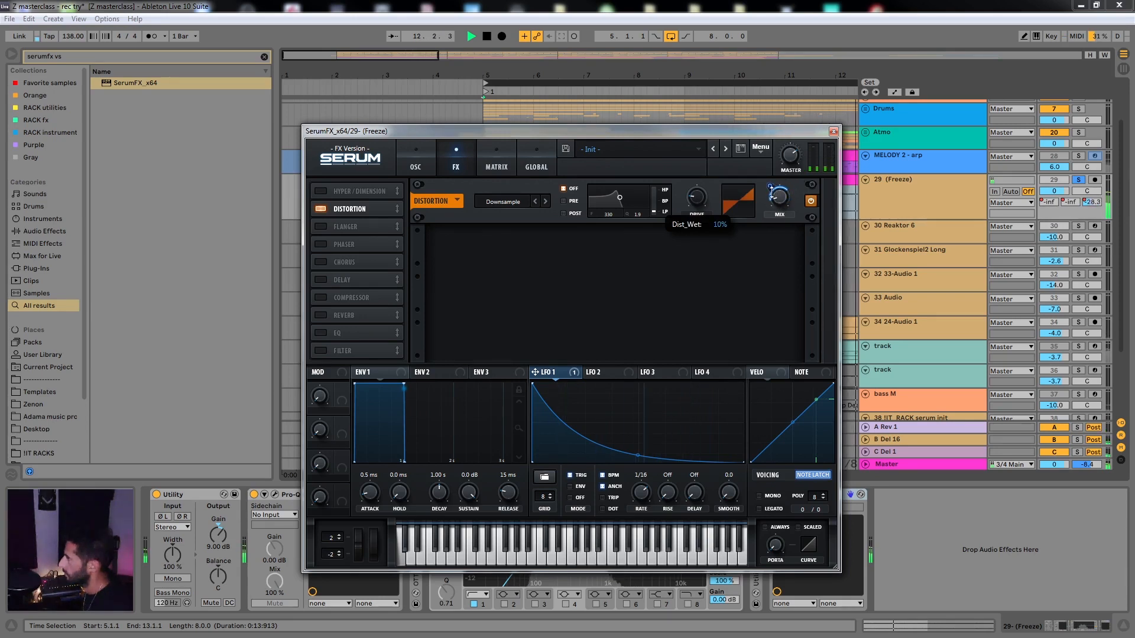
{"action": "left_click_drag", "start_coordinate": [771, 216], "coordinate": [773, 184]}
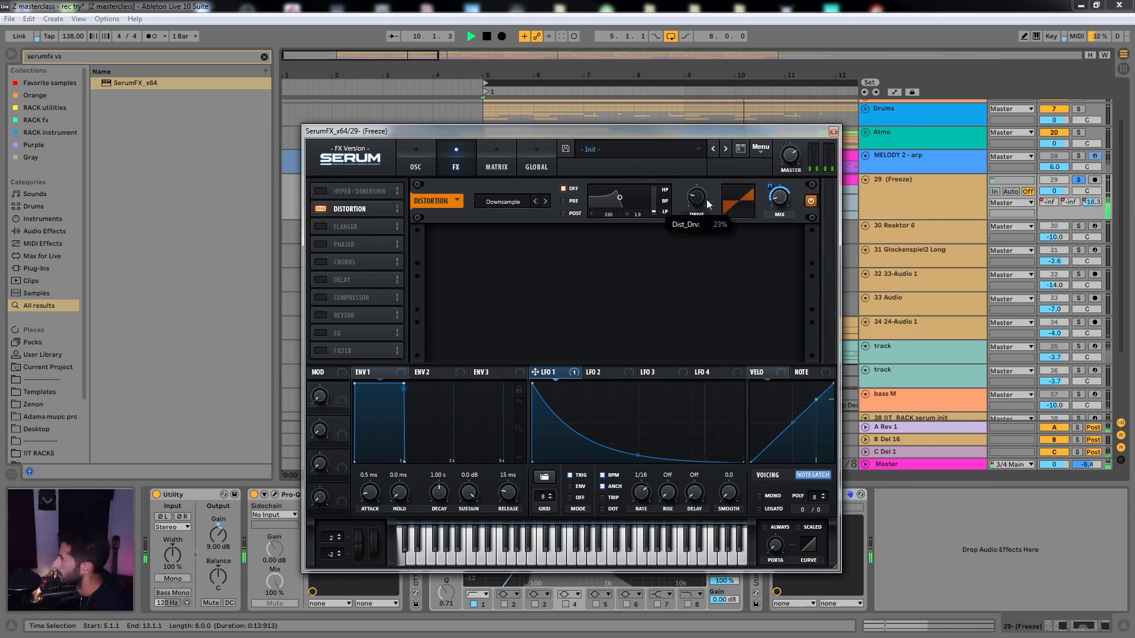
{"action": "left_click_drag", "start_coordinate": [800, 132], "coordinate": [978, 165]}
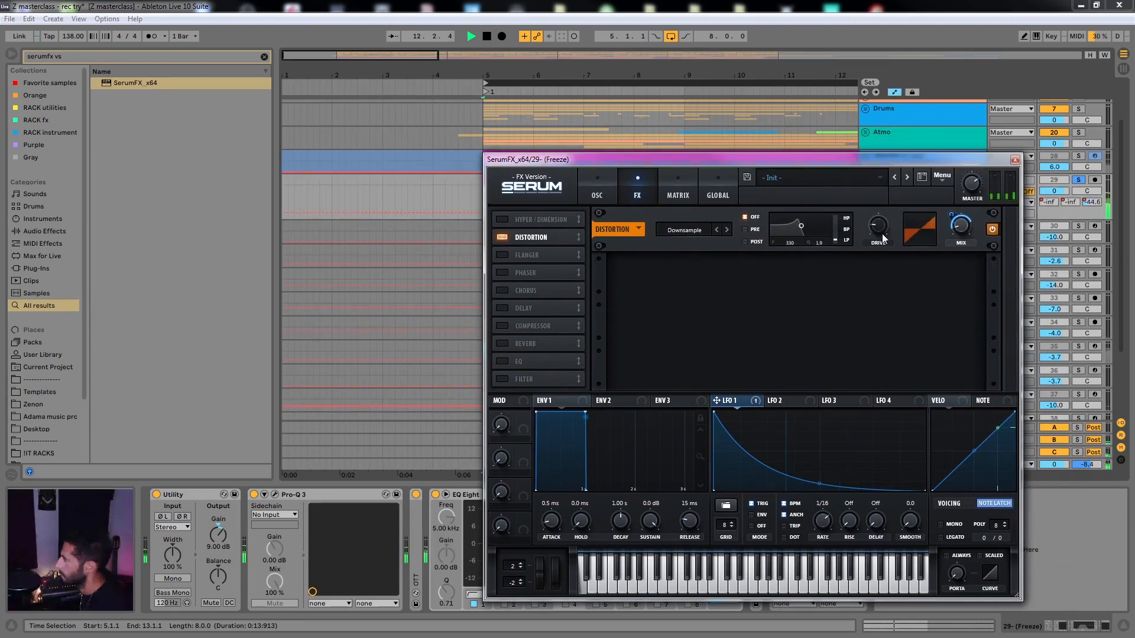
{"action": "mouse_move", "coordinate": [882, 232]}
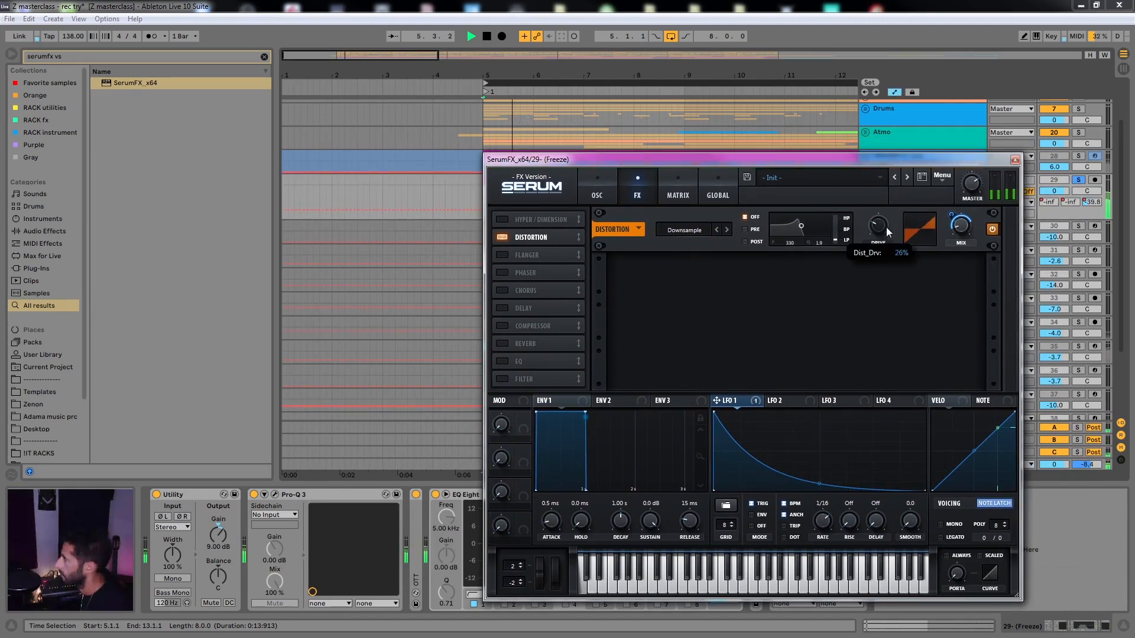
Automate the frozen track's Dist Drv, rising from about bar 9 to 0.31 near bar 16, falling towards bar 21, and unsolo the track
{"action": "left_click", "coordinate": [1016, 159]}
{"action": "scroll", "coordinate": [693, 211], "scroll_direction": "up", "scroll_amount": 3}
{"action": "left_click_drag", "start_coordinate": [674, 224], "coordinate": [536, 248]}
{"action": "left_click", "coordinate": [552, 274]}
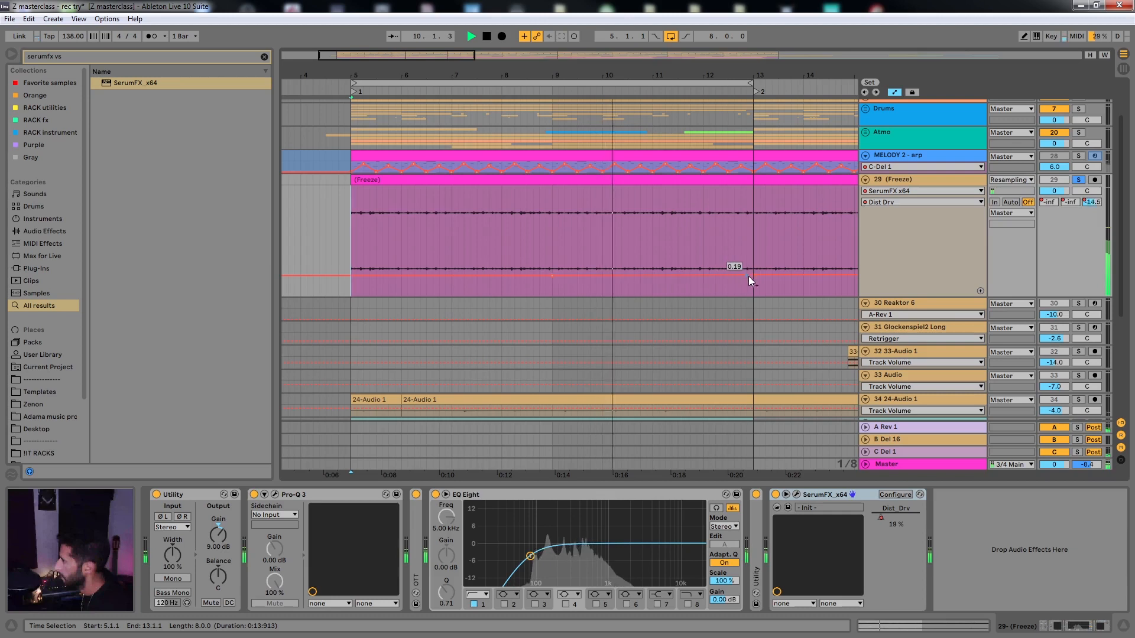
{"action": "left_click_drag", "start_coordinate": [759, 276], "coordinate": [522, 246]}
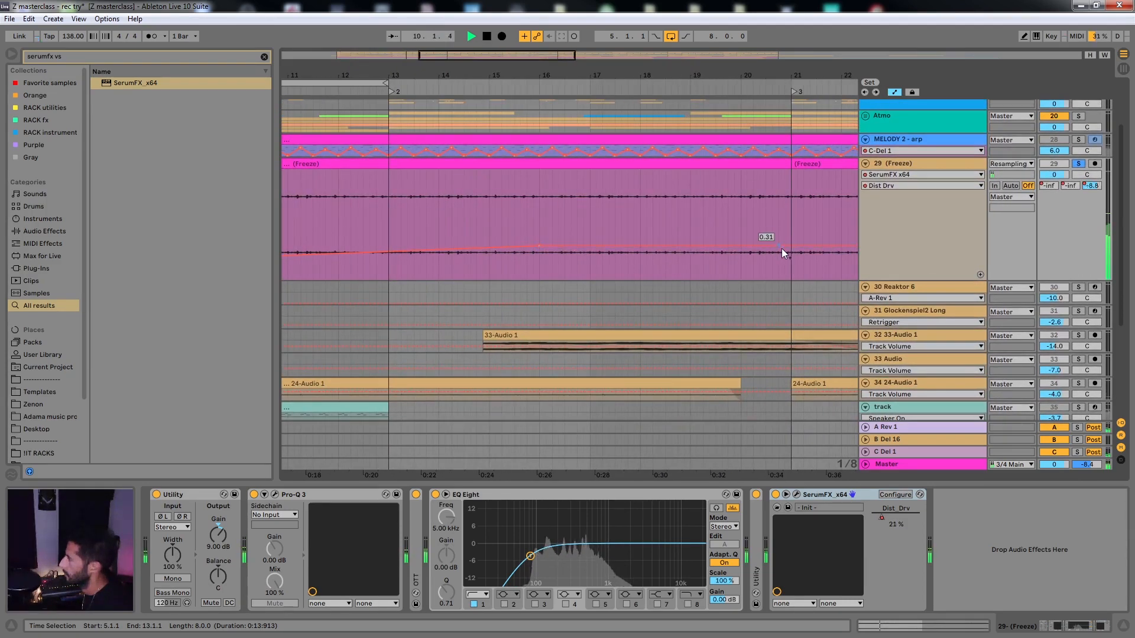
{"action": "left_click_drag", "start_coordinate": [790, 248], "coordinate": [790, 264]}
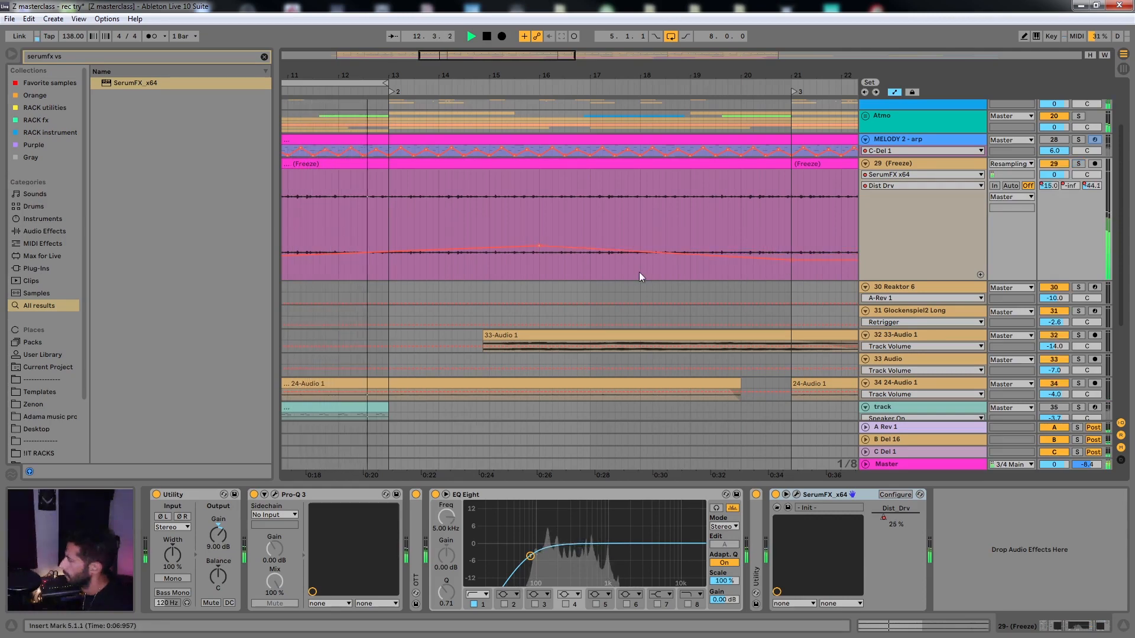
{"action": "left_click_drag", "start_coordinate": [471, 256], "coordinate": [735, 233]}
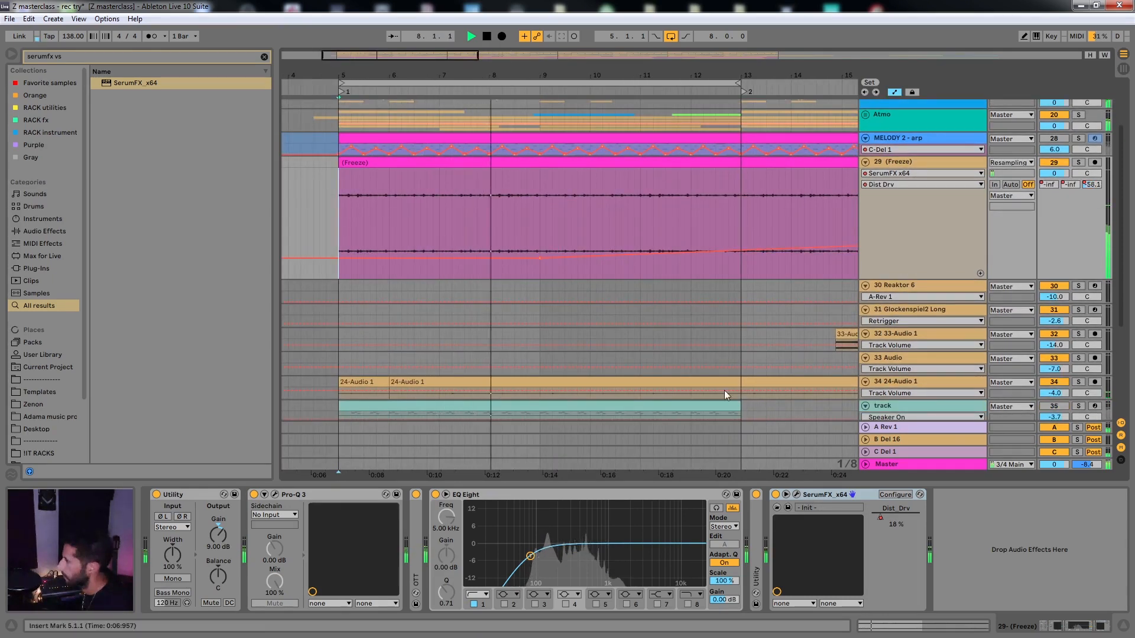
Try SerumFX's compressor on the arp in both normal and multiband mode
{"action": "left_click", "coordinate": [796, 494]}
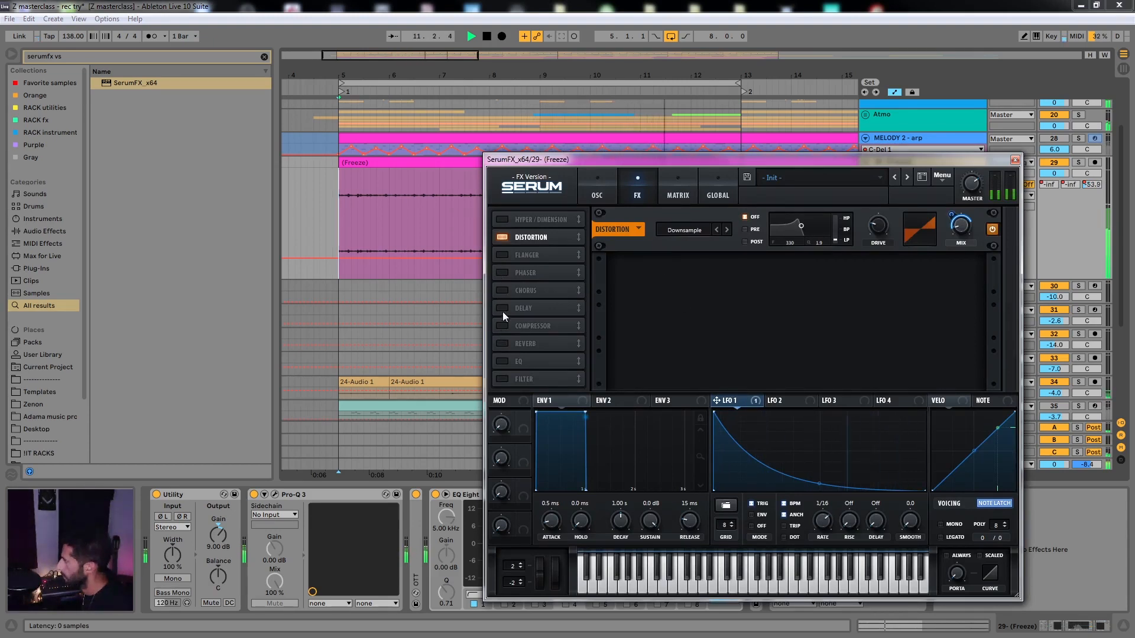
{"action": "left_click", "coordinate": [502, 327]}
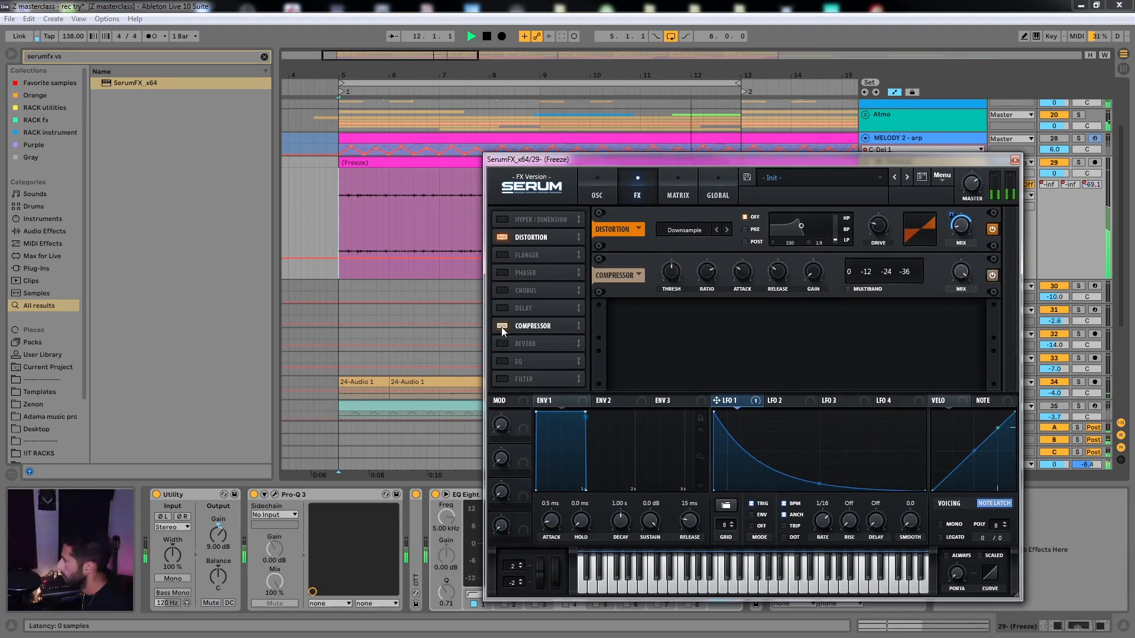
{"action": "left_click", "coordinate": [867, 291]}
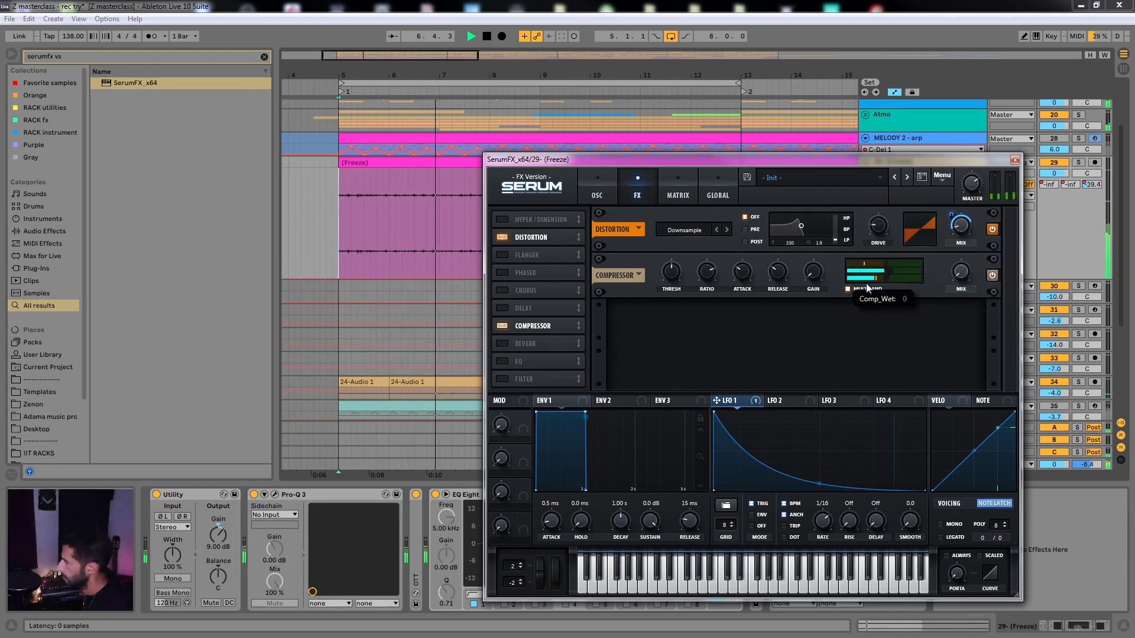
{"action": "left_click", "coordinate": [867, 289]}
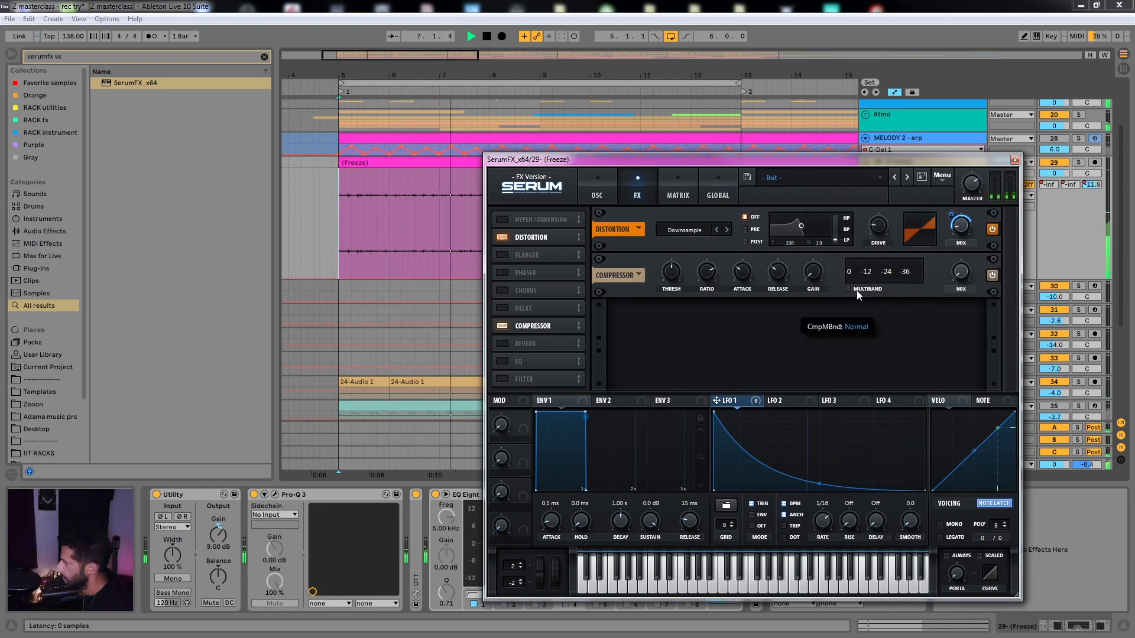
{"action": "left_click", "coordinate": [502, 326]}
Turn on SerumFX's hall reverb, try out its controls, and switch looping off
{"action": "left_click", "coordinate": [502, 344]}
{"action": "mouse_move", "coordinate": [706, 271]}
{"action": "left_mouse_down"}
{"action": "mouse_move", "coordinate": [696, 298]}
{"action": "mouse_move", "coordinate": [734, 183]}
{"action": "mouse_move", "coordinate": [713, 294]}
{"action": "mouse_move", "coordinate": [711, 272]}
{"action": "left_mouse_up"}
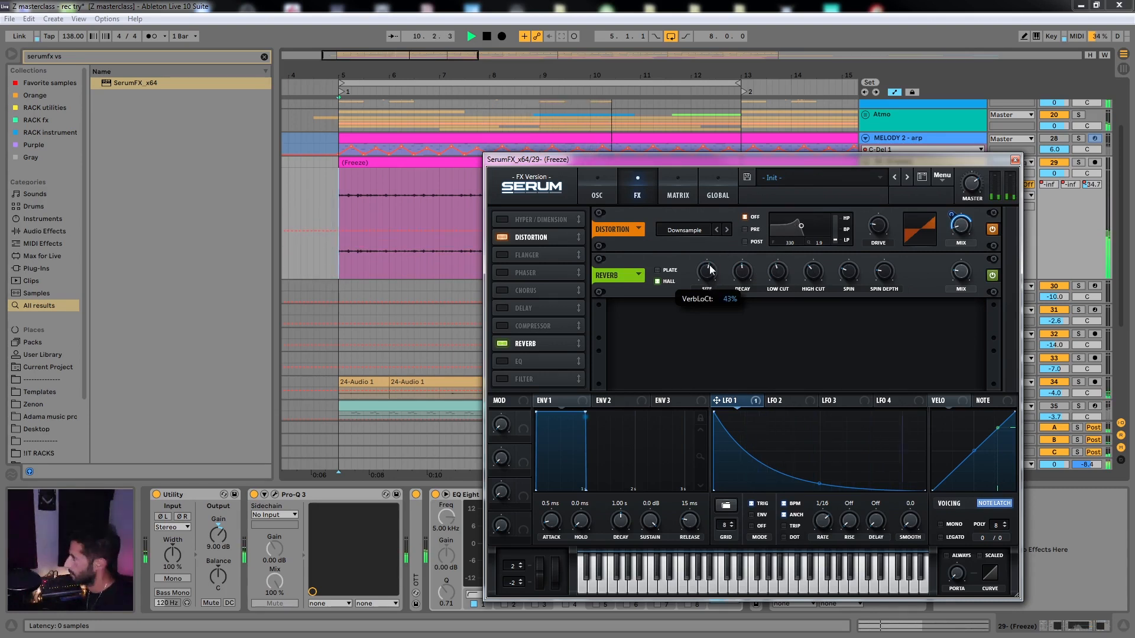
{"action": "left_click_drag", "start_coordinate": [690, 306], "coordinate": [639, 279]}
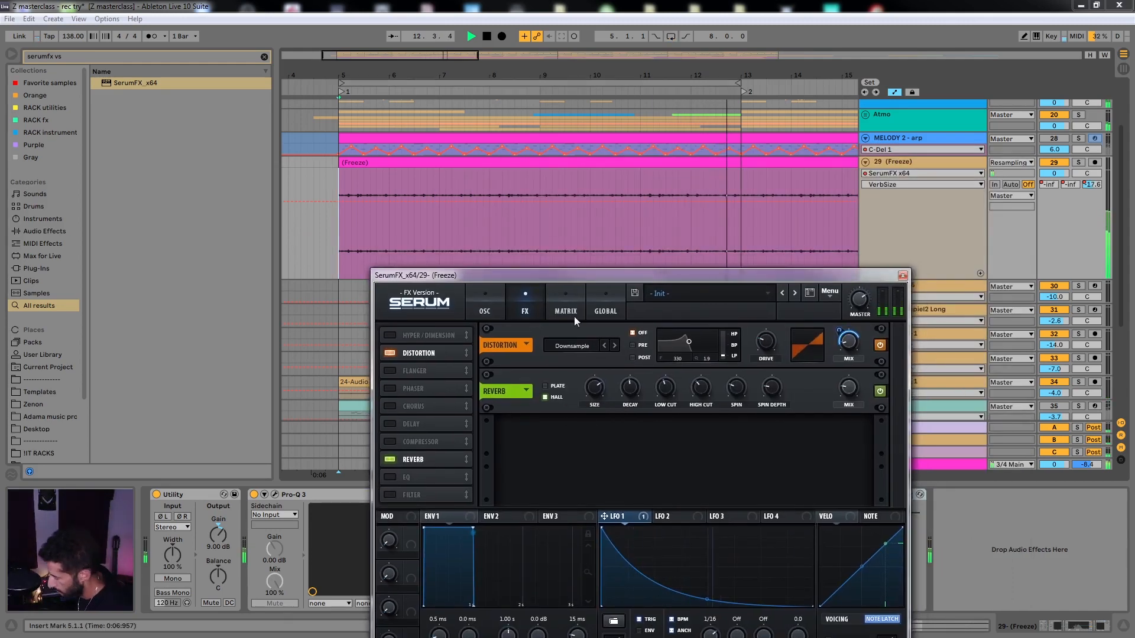
{"action": "left_click", "coordinate": [962, 161]}
Record live sweeps of the reverb's size as automation from bar 5, and replay the passage
{"action": "left_click", "coordinate": [1094, 163]}
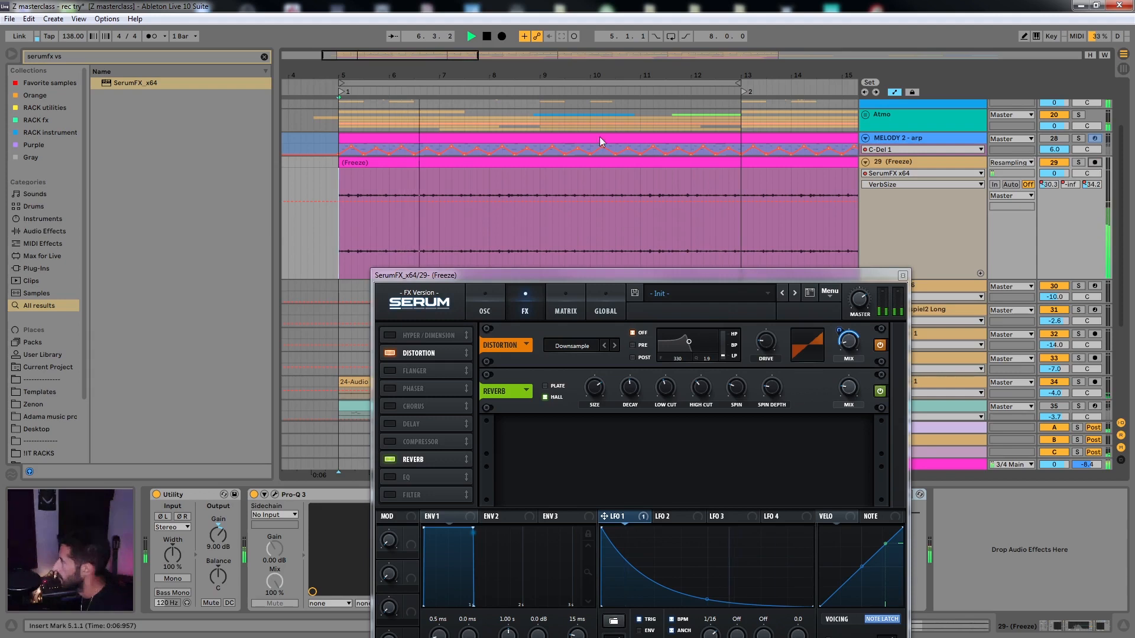
{"action": "key", "text": "space"}
{"action": "key", "text": "space"}
{"action": "key", "text": "F9"}
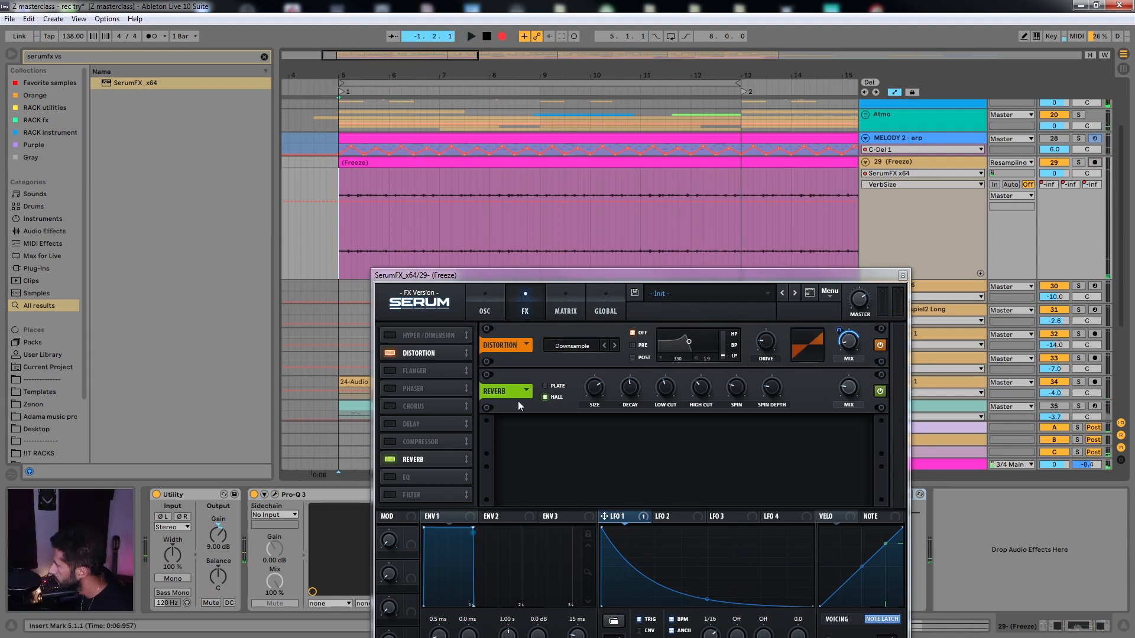
{"action": "mouse_move", "coordinate": [596, 389]}
{"action": "left_mouse_down"}
{"action": "mouse_move", "coordinate": [591, 443]}
{"action": "mouse_move", "coordinate": [605, 414]}
{"action": "mouse_move", "coordinate": [602, 396]}
{"action": "mouse_move", "coordinate": [591, 449]}
{"action": "mouse_move", "coordinate": [618, 360]}
{"action": "mouse_move", "coordinate": [615, 432]}
{"action": "mouse_move", "coordinate": [594, 474]}
{"action": "mouse_move", "coordinate": [611, 409]}
{"action": "mouse_move", "coordinate": [588, 438]}
{"action": "mouse_move", "coordinate": [579, 483]}
{"action": "left_mouse_up"}
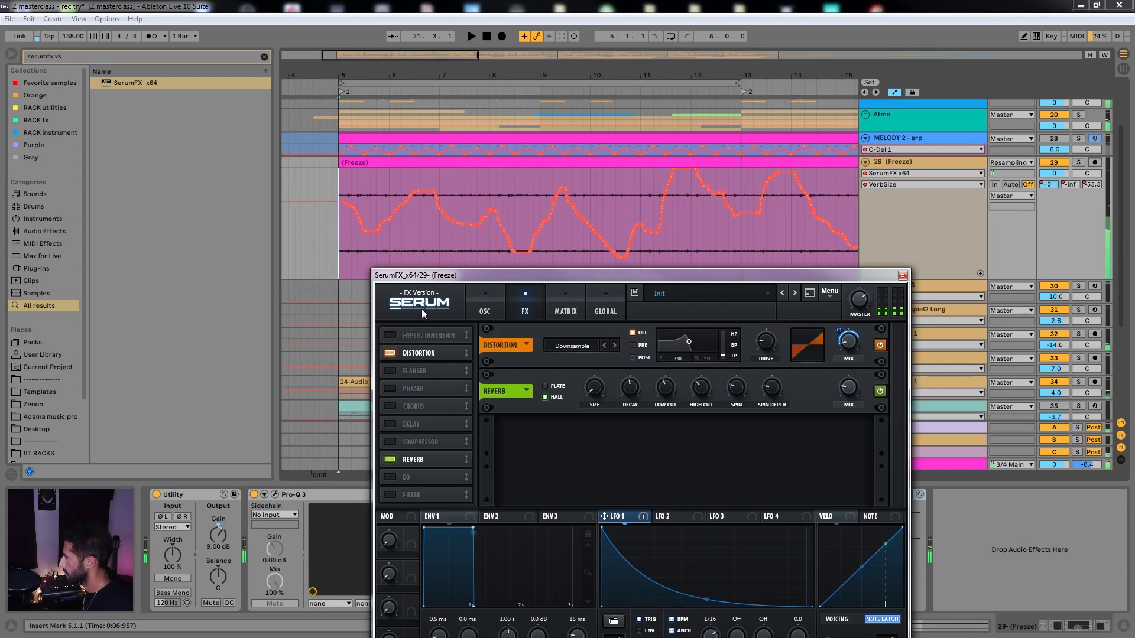
{"action": "key", "text": "space"}
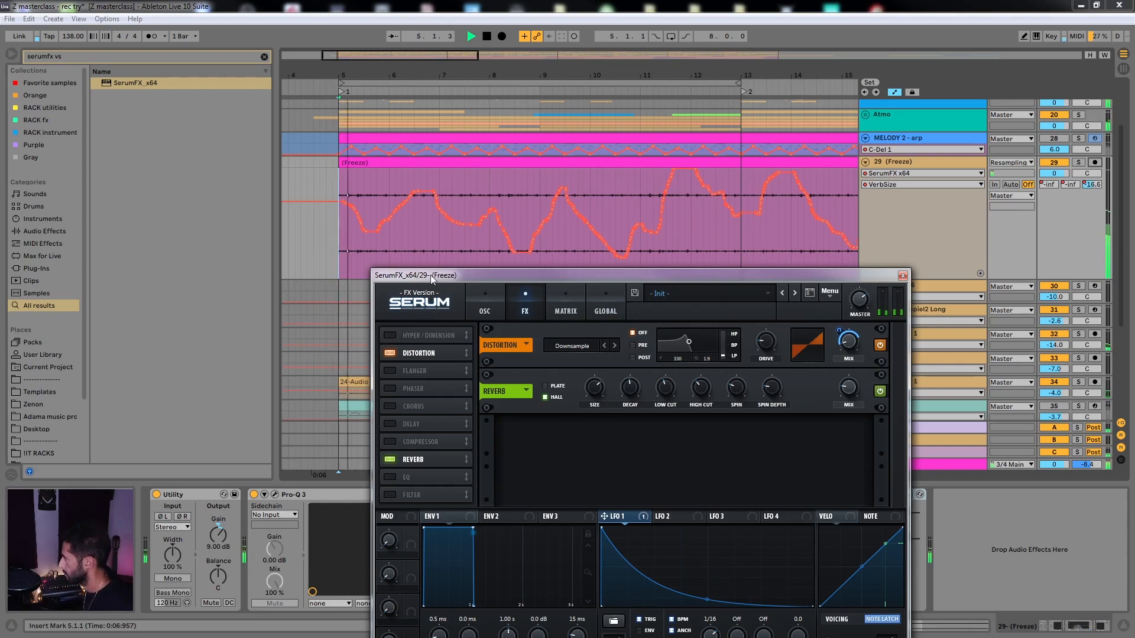
Turn on SerumFX's EQ, switch its upper band to a peak shape, and dial in a narrow notch
{"action": "left_click", "coordinate": [389, 478]}
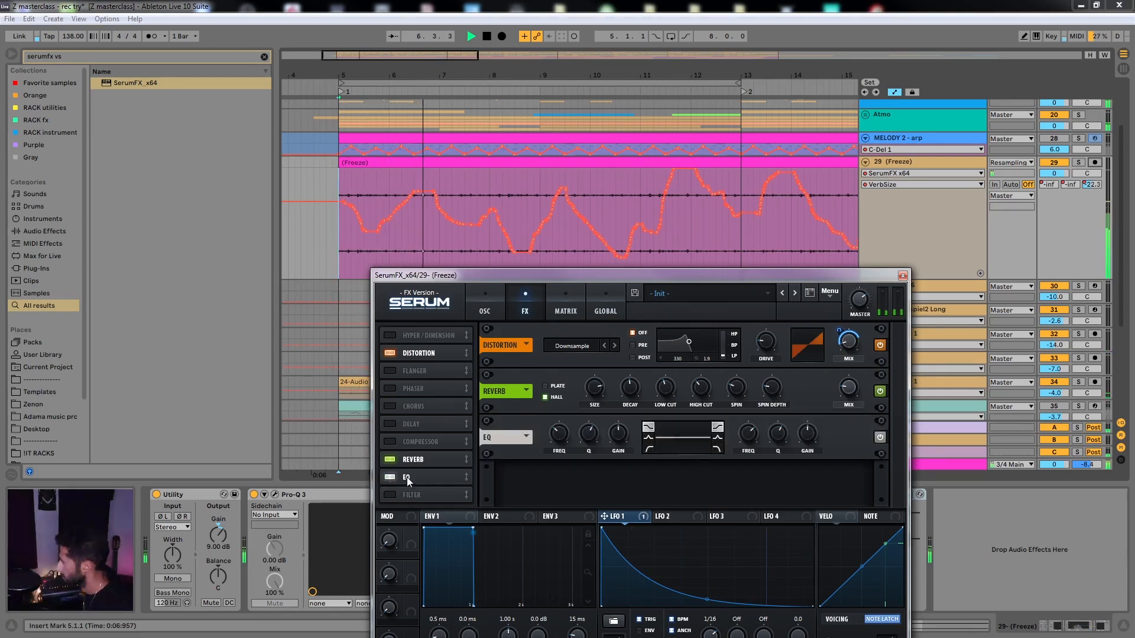
{"action": "left_click", "coordinate": [717, 440]}
{"action": "left_click_drag", "start_coordinate": [749, 434], "coordinate": [731, 472]}
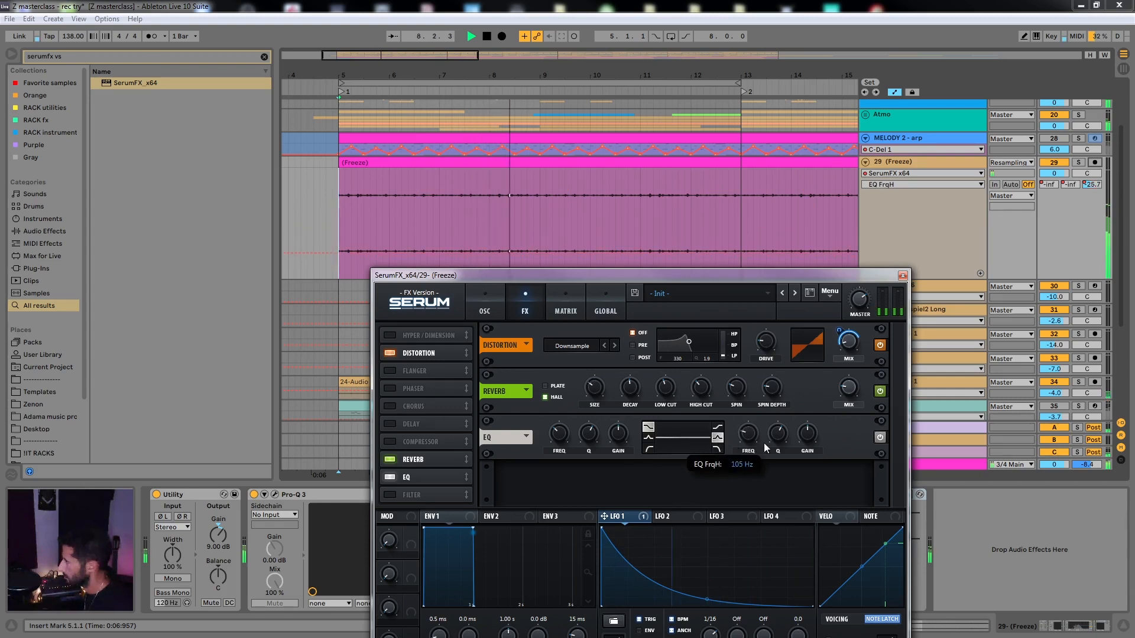
{"action": "left_click_drag", "start_coordinate": [775, 435], "coordinate": [760, 400]}
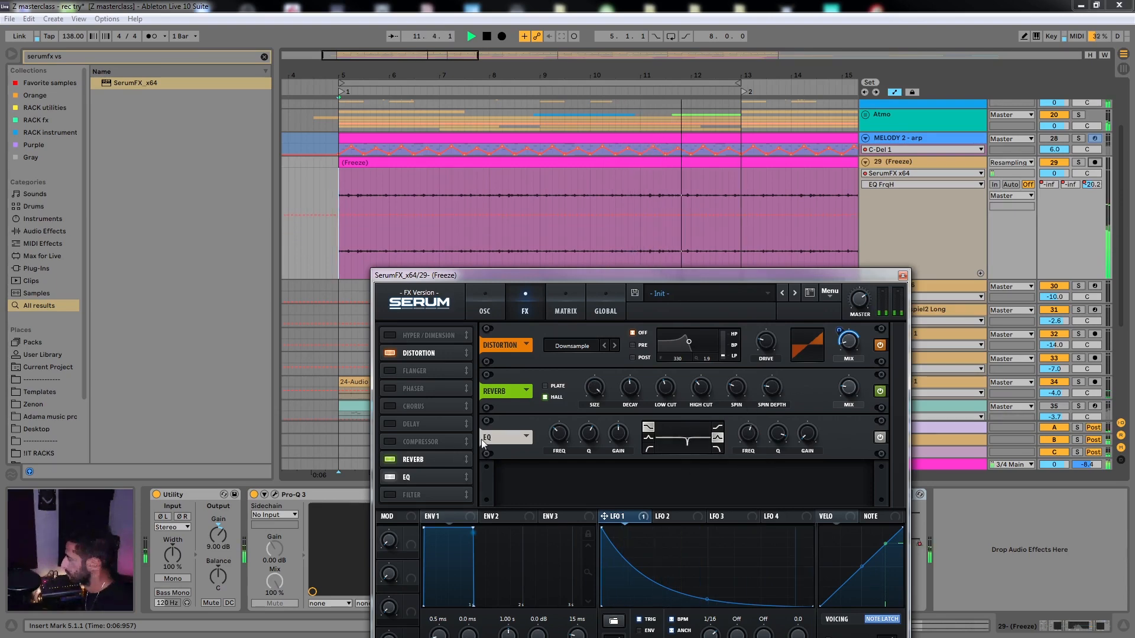
Turn on SerumFX's phaser and slow its rate to 0.07 Hz
{"action": "left_click_drag", "start_coordinate": [497, 275], "coordinate": [505, 197]}
{"action": "left_click", "coordinate": [398, 310]}
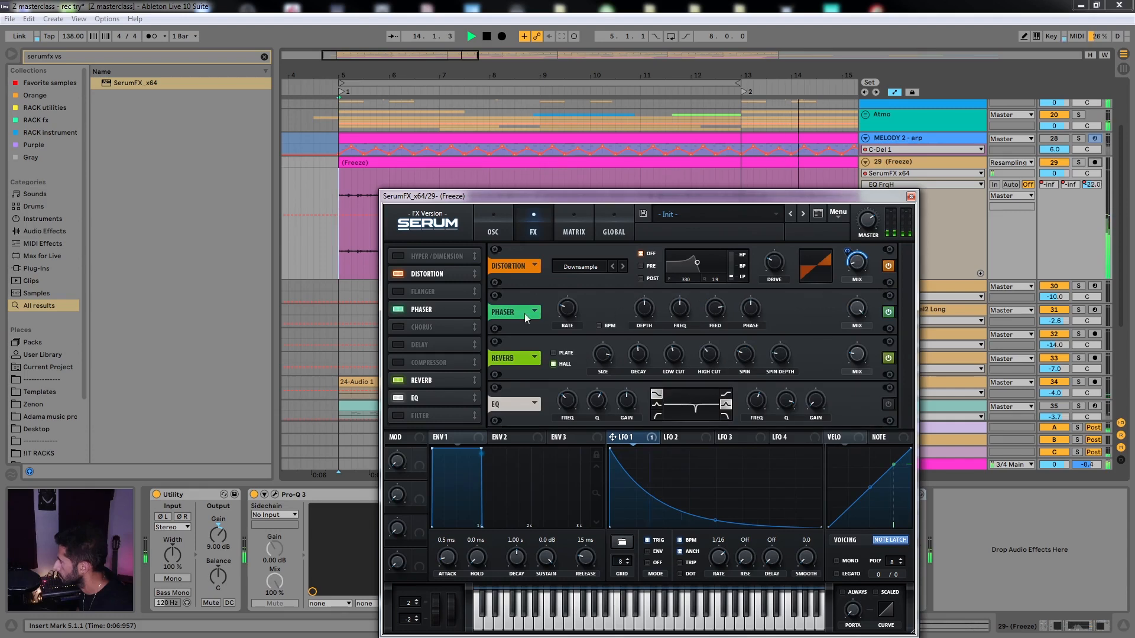
{"action": "left_click_drag", "start_coordinate": [555, 310], "coordinate": [557, 339]}
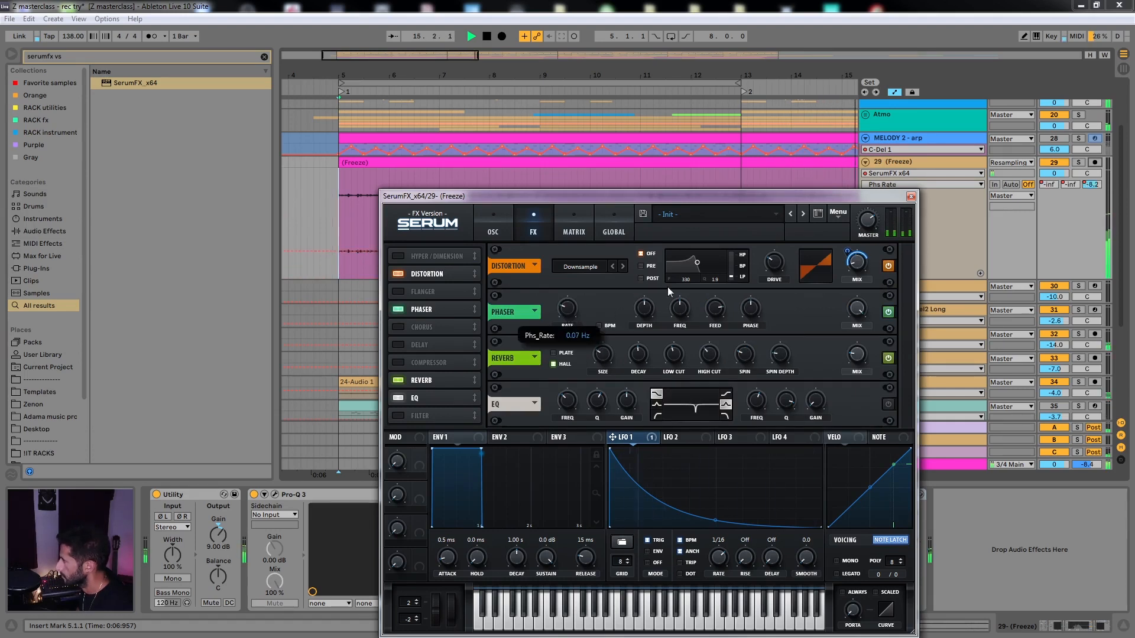
Sweep the phaser's mix to compare amounts, finishing at 100%
{"action": "left_click", "coordinate": [863, 311]}
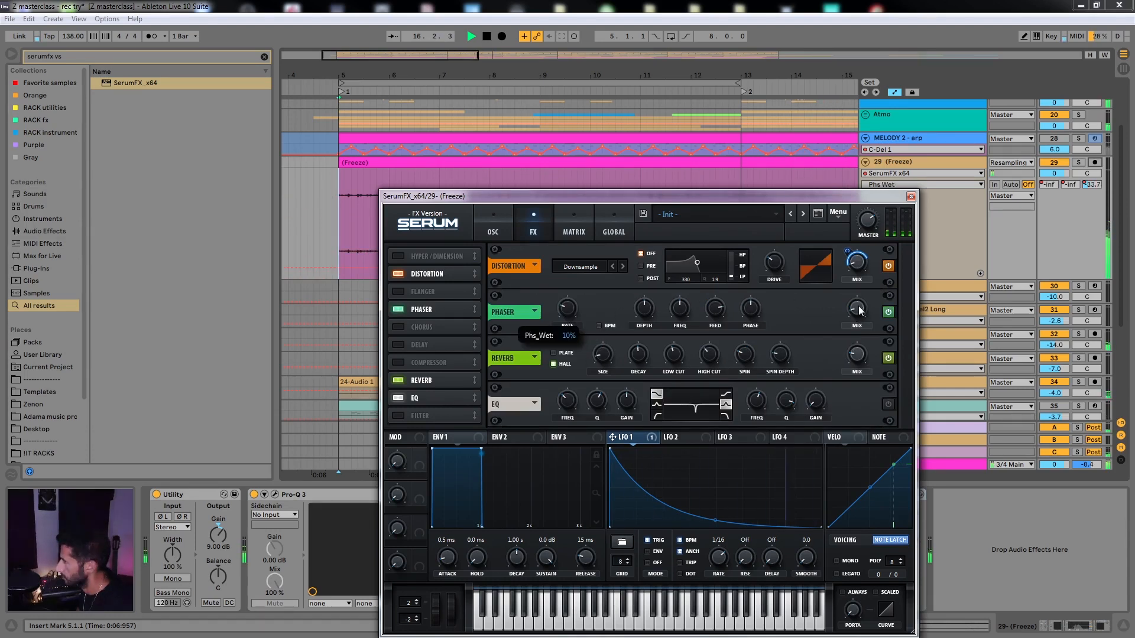
{"action": "left_click_drag", "start_coordinate": [839, 310], "coordinate": [883, 235]}
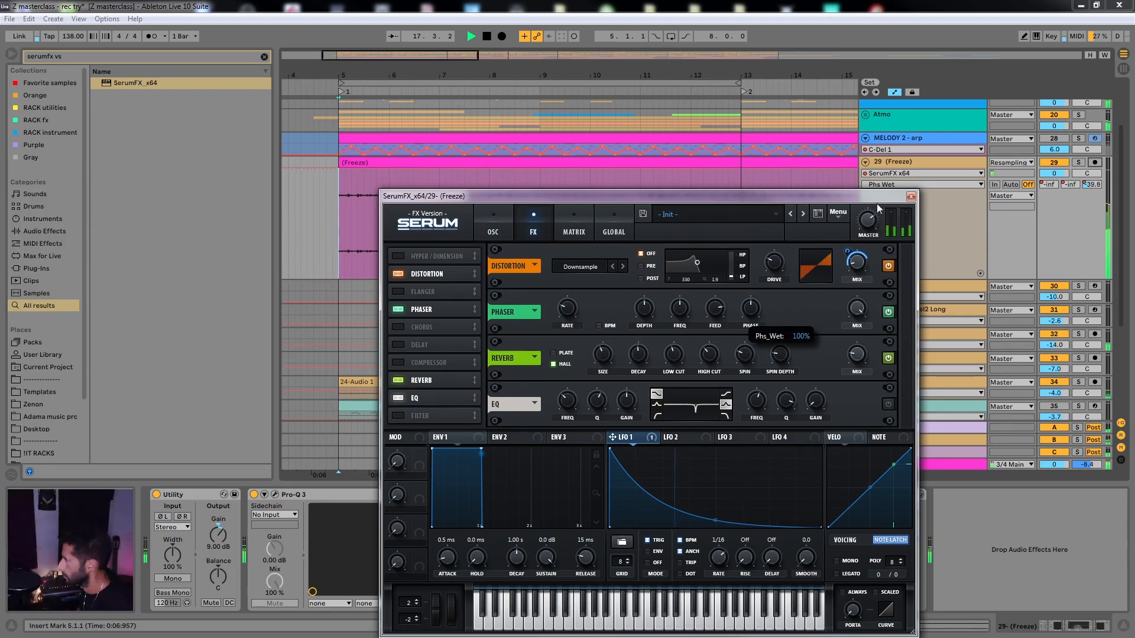
{"action": "left_click_drag", "start_coordinate": [865, 328], "coordinate": [849, 338]}
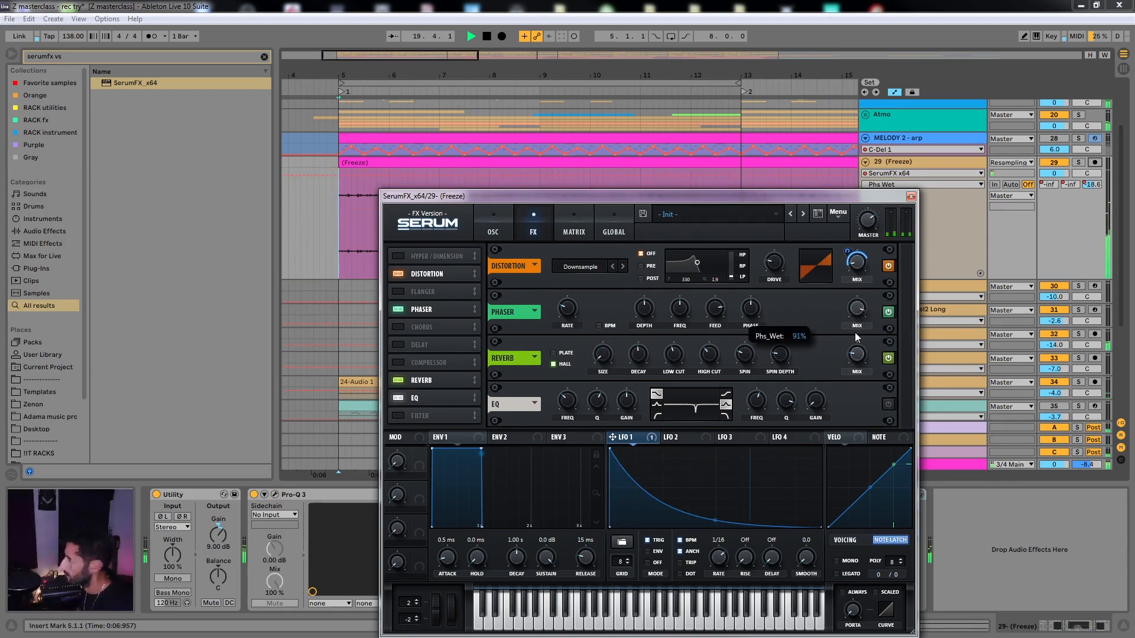
{"action": "left_click_drag", "start_coordinate": [840, 402], "coordinate": [867, 310]}
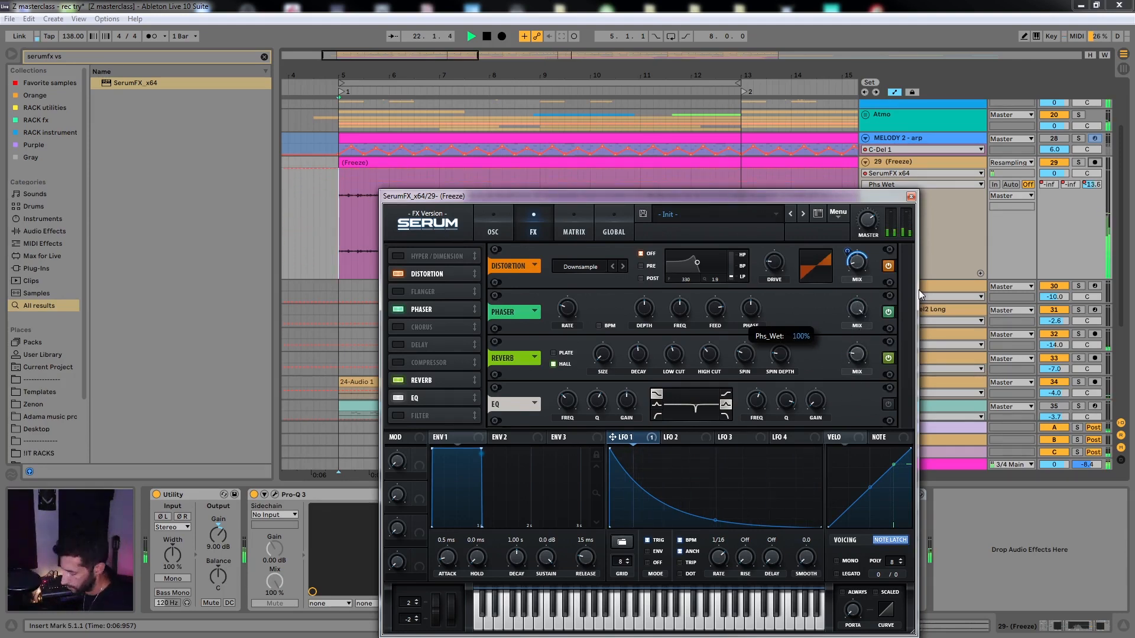
Turn looping on and set the loop to the frozen clip's 16 bars from bar 5
{"action": "key", "text": "ctrl+l"}
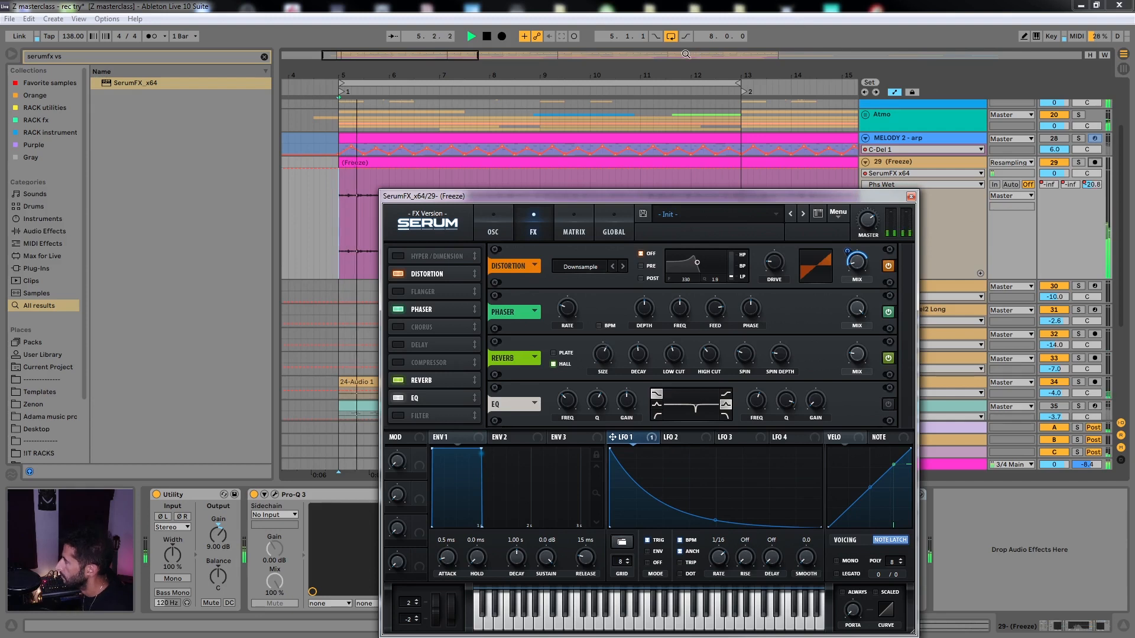
{"action": "left_click", "coordinate": [695, 81]}
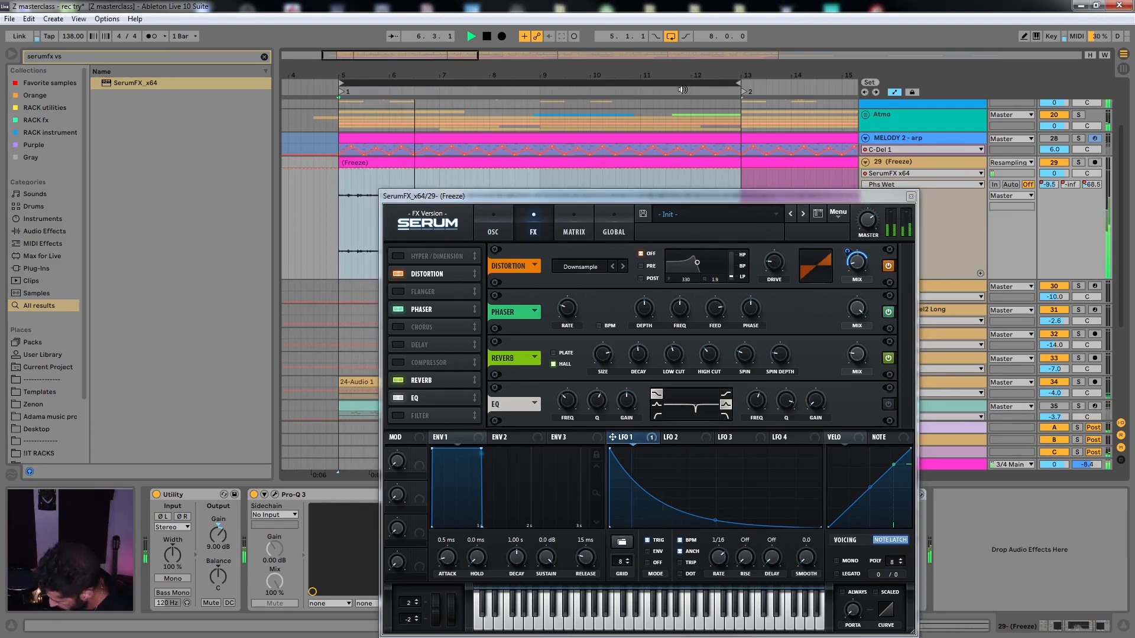
{"action": "key", "text": "ctrl+Up"}
Record phaser mix automation over the 16-bar loop from bar 5, starting from 0% and adding several swells
{"action": "left_click", "coordinate": [861, 313]}
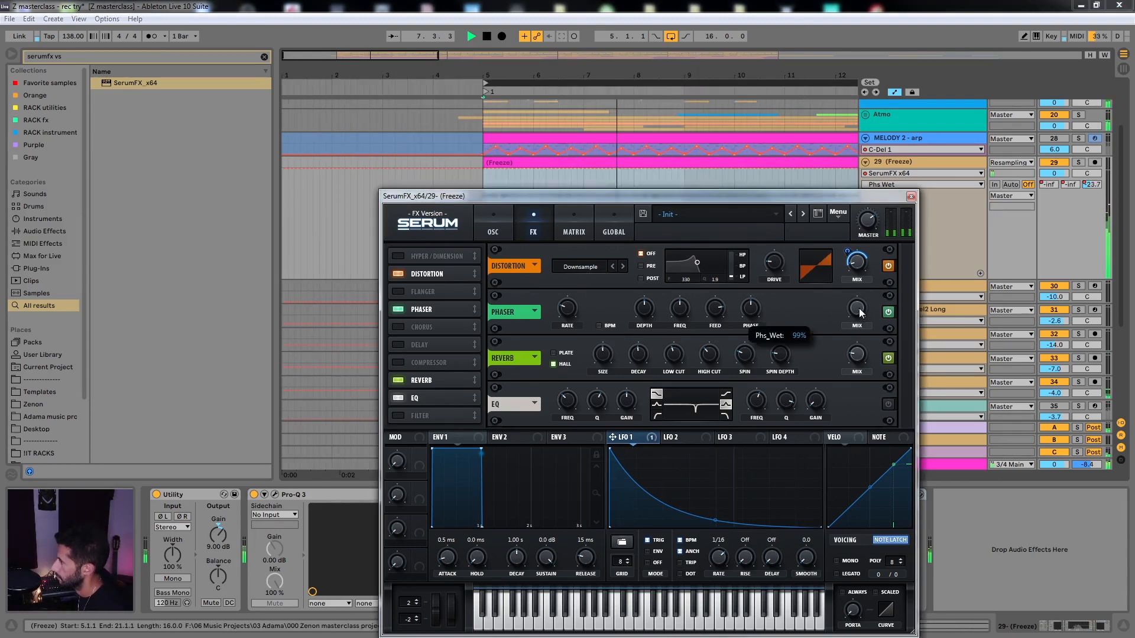
{"action": "left_click_drag", "start_coordinate": [869, 348], "coordinate": [842, 420]}
{"action": "key", "text": "space"}
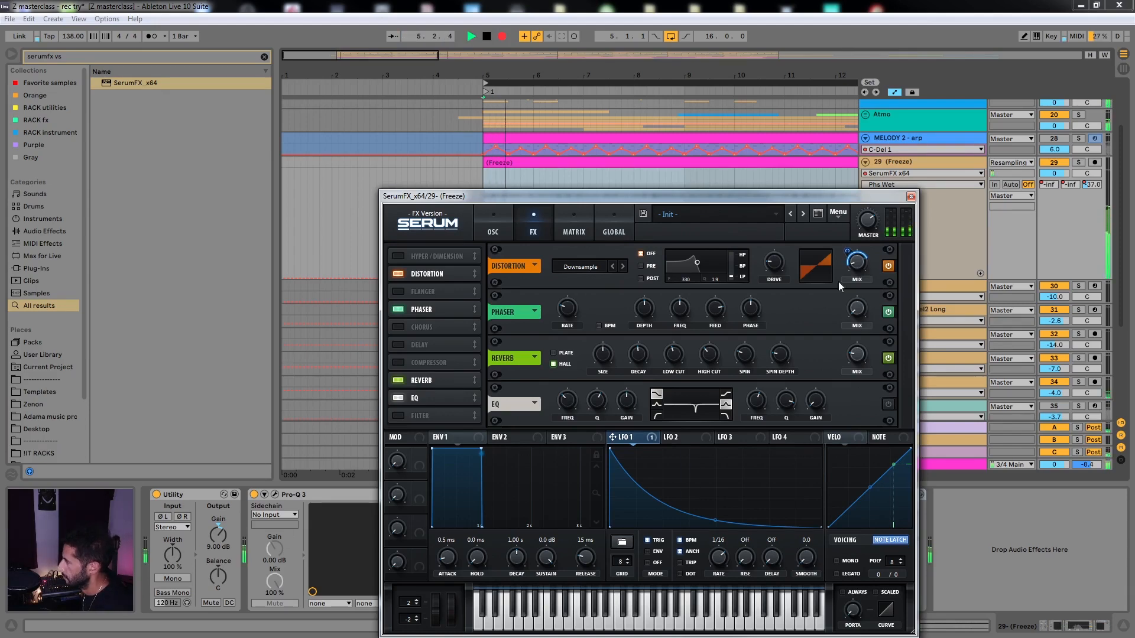
{"action": "left_click_drag", "start_coordinate": [840, 196], "coordinate": [537, 165]}
{"action": "scroll", "coordinate": [537, 166], "scroll_direction": "down", "scroll_amount": 3}
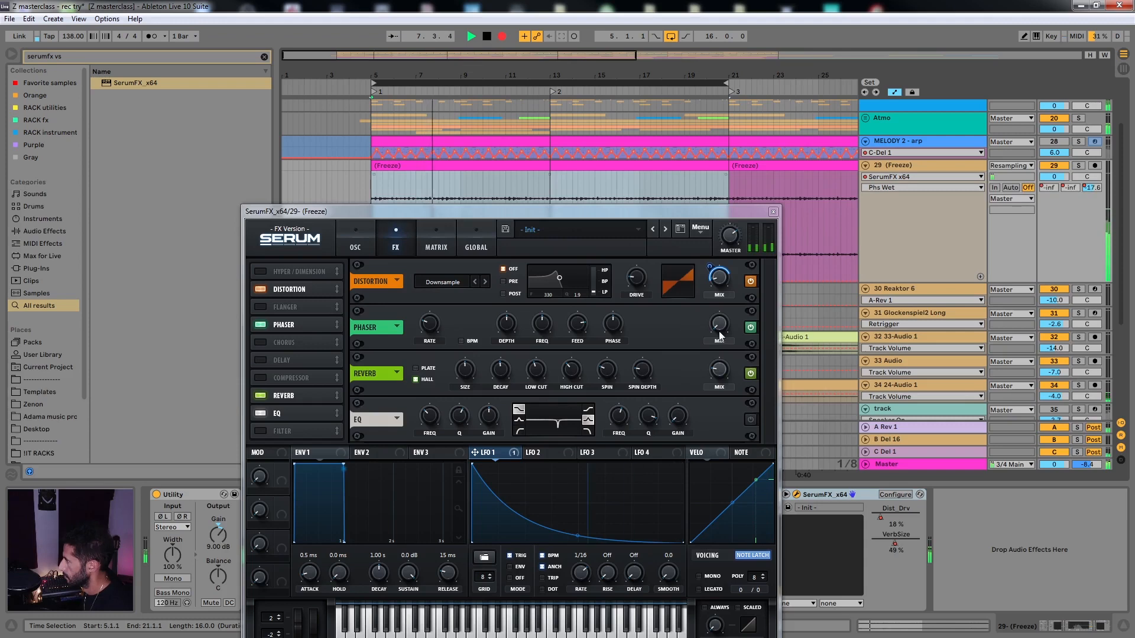
{"action": "mouse_move", "coordinate": [720, 331]}
{"action": "left_mouse_down"}
{"action": "mouse_move", "coordinate": [727, 241]}
{"action": "mouse_move", "coordinate": [711, 335]}
{"action": "mouse_move", "coordinate": [729, 306]}
{"action": "mouse_move", "coordinate": [713, 335]}
{"action": "left_mouse_up"}
{"action": "mouse_move", "coordinate": [731, 279]}
{"action": "left_mouse_down"}
{"action": "mouse_move", "coordinate": [714, 352]}
{"action": "mouse_move", "coordinate": [746, 246]}
{"action": "mouse_move", "coordinate": [732, 290]}
{"action": "left_mouse_up"}
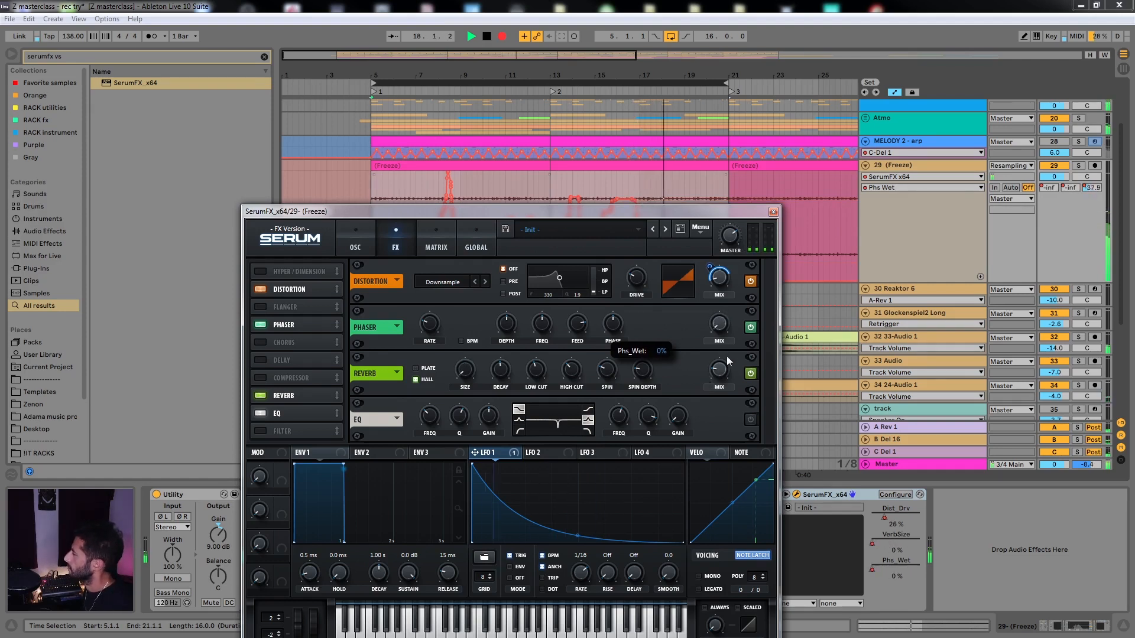
{"action": "left_click_drag", "start_coordinate": [728, 360], "coordinate": [734, 335]}
{"action": "mouse_move", "coordinate": [745, 288]}
{"action": "left_mouse_down"}
{"action": "mouse_move", "coordinate": [770, 225]}
{"action": "mouse_move", "coordinate": [674, 430]}
{"action": "left_mouse_up"}
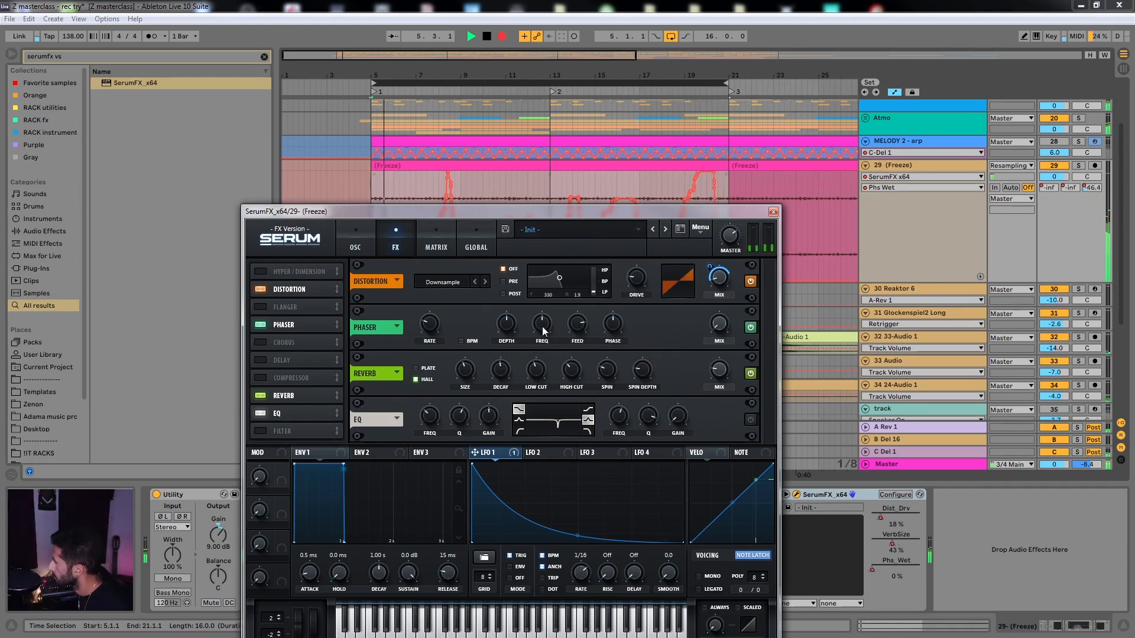
Try recording automation of the phaser's frequency and feedback over the same loop, and undo it
{"action": "mouse_move", "coordinate": [544, 331]}
{"action": "left_mouse_down"}
{"action": "mouse_move", "coordinate": [525, 382]}
{"action": "mouse_move", "coordinate": [562, 279]}
{"action": "left_mouse_up"}
{"action": "mouse_move", "coordinate": [580, 325]}
{"action": "left_mouse_down"}
{"action": "mouse_move", "coordinate": [571, 404]}
{"action": "mouse_move", "coordinate": [584, 294]}
{"action": "mouse_move", "coordinate": [572, 411]}
{"action": "mouse_move", "coordinate": [609, 262]}
{"action": "mouse_move", "coordinate": [651, 213]}
{"action": "mouse_move", "coordinate": [1134, 150]}
{"action": "left_mouse_up"}
{"action": "key", "text": "space"}
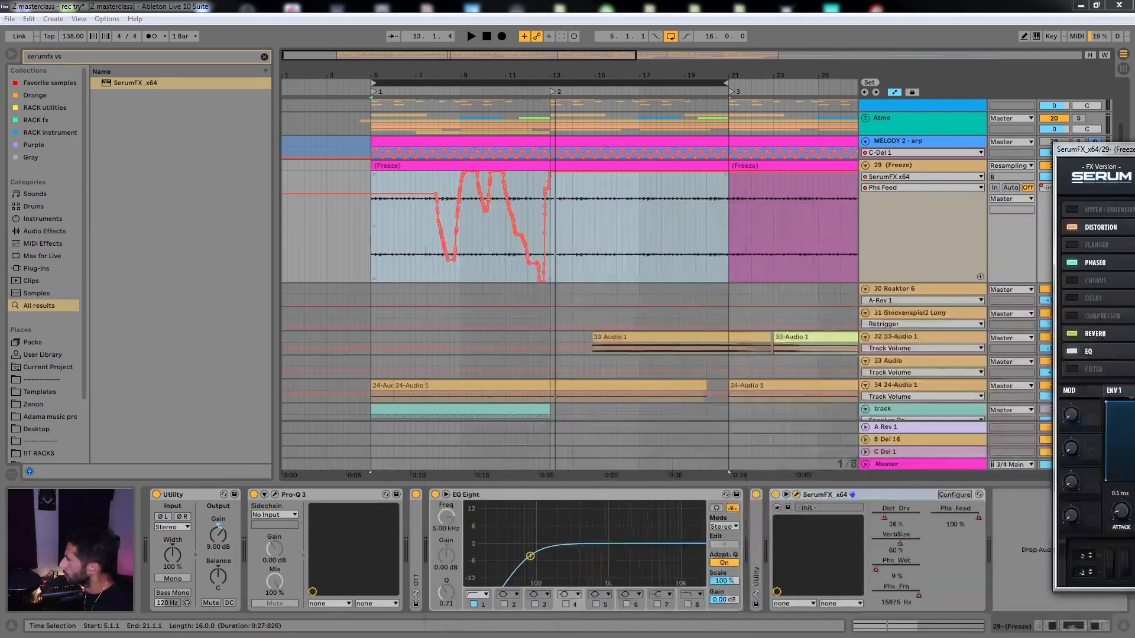
{"action": "key", "text": "ctrl+z"}
Show the Phs Wet automation lane on the frozen track and play the loop from bar 5
{"action": "left_click", "coordinate": [947, 221]}
{"action": "left_click", "coordinate": [909, 188]}
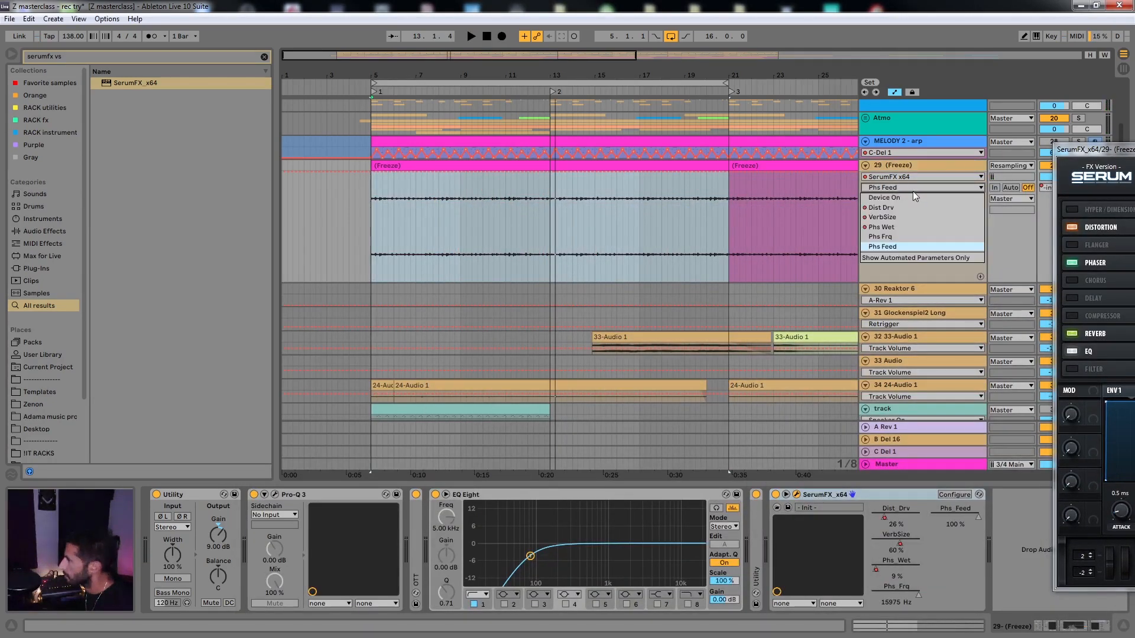
{"action": "left_click", "coordinate": [904, 227]}
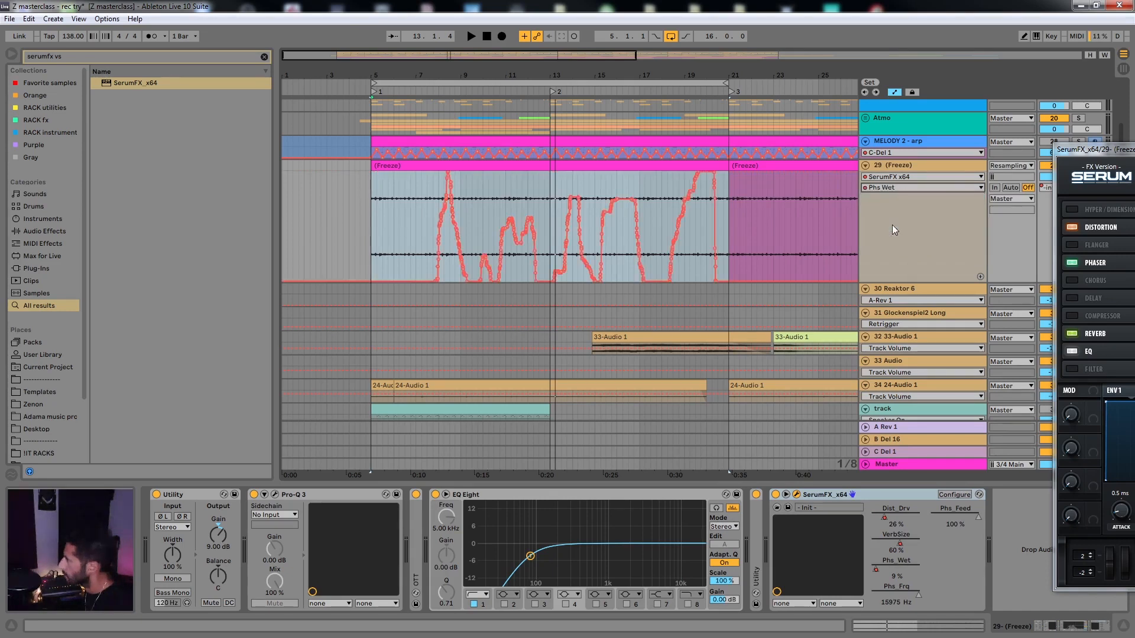
{"action": "key", "text": "space"}
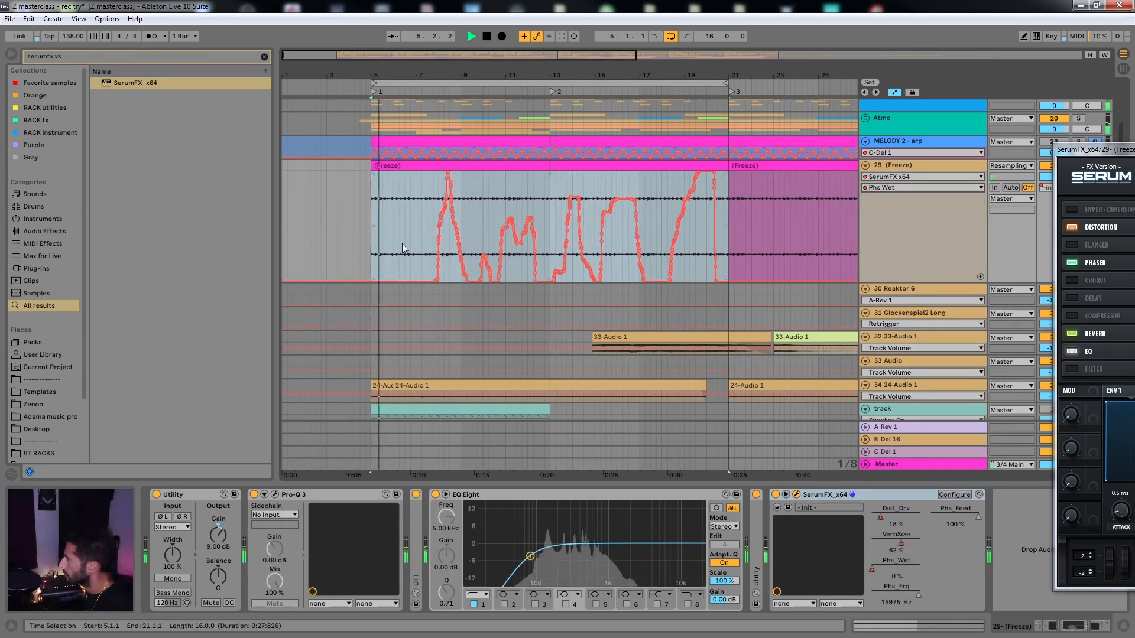
{"action": "key", "text": "space"}
{"action": "key", "text": "space"}
{"action": "key", "text": "space"}
{"action": "key", "text": "space"}
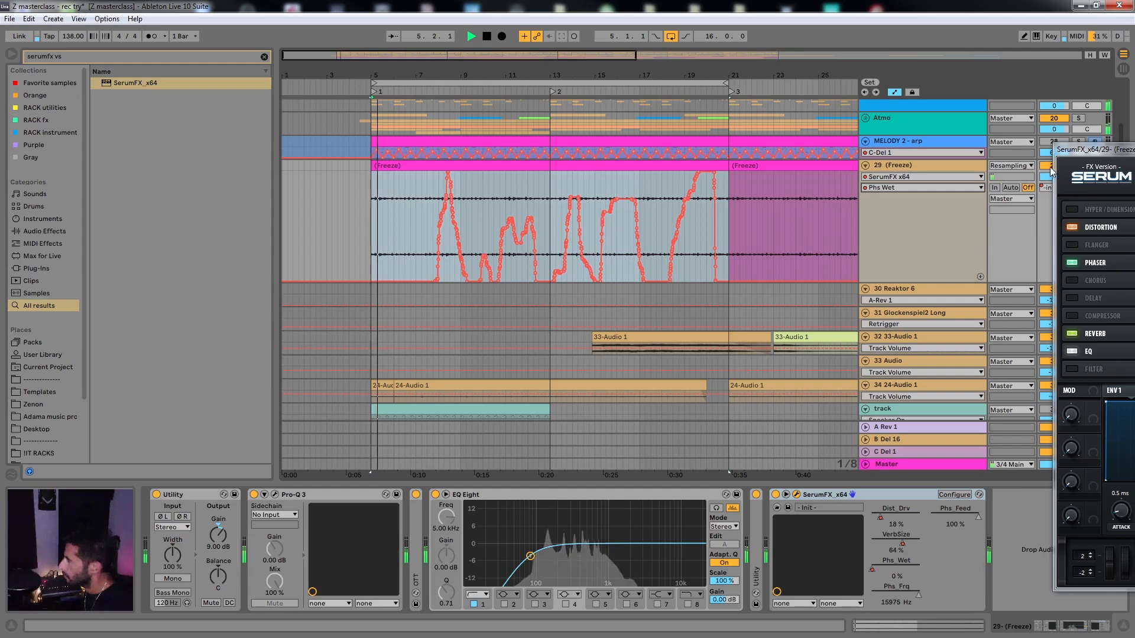
{"action": "key", "text": "space"}
Bring the SerumFX window back into view, set the phaser's frequency to 521 Hz and feedback to 47%, and end recording
{"action": "left_click_drag", "start_coordinate": [1099, 149], "coordinate": [1134, 137]}
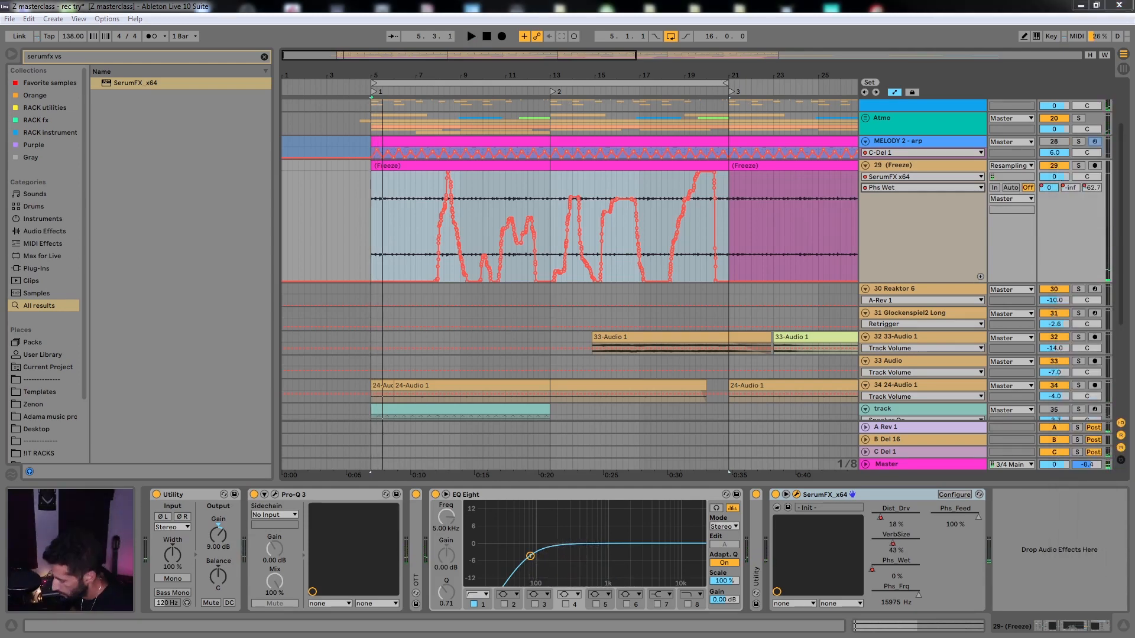
{"action": "key", "text": "F9"}
{"action": "left_click_drag", "start_coordinate": [1134, 196], "coordinate": [99, 300]}
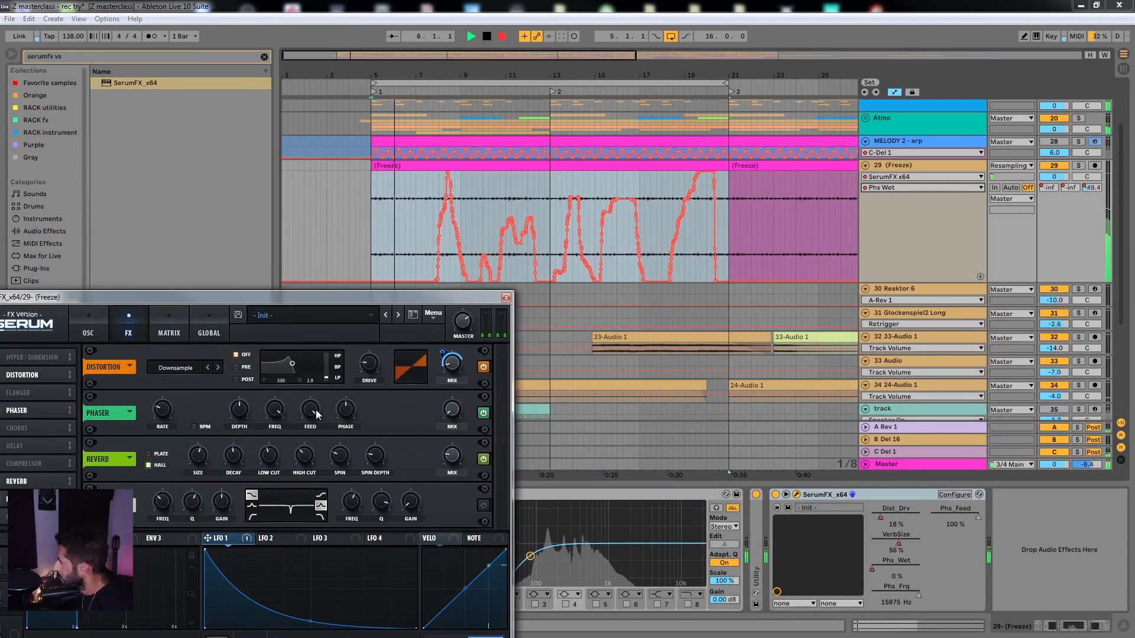
{"action": "left_click_drag", "start_coordinate": [311, 411], "coordinate": [315, 441]}
{"action": "mouse_move", "coordinate": [320, 445]}
{"action": "left_mouse_down"}
{"action": "mouse_move", "coordinate": [322, 405]}
{"action": "mouse_move", "coordinate": [306, 467]}
{"action": "mouse_move", "coordinate": [302, 417]}
{"action": "mouse_move", "coordinate": [291, 518]}
{"action": "mouse_move", "coordinate": [299, 428]}
{"action": "mouse_move", "coordinate": [299, 481]}
{"action": "mouse_move", "coordinate": [321, 415]}
{"action": "mouse_move", "coordinate": [314, 446]}
{"action": "left_mouse_up"}
{"action": "left_click", "coordinate": [502, 36]}
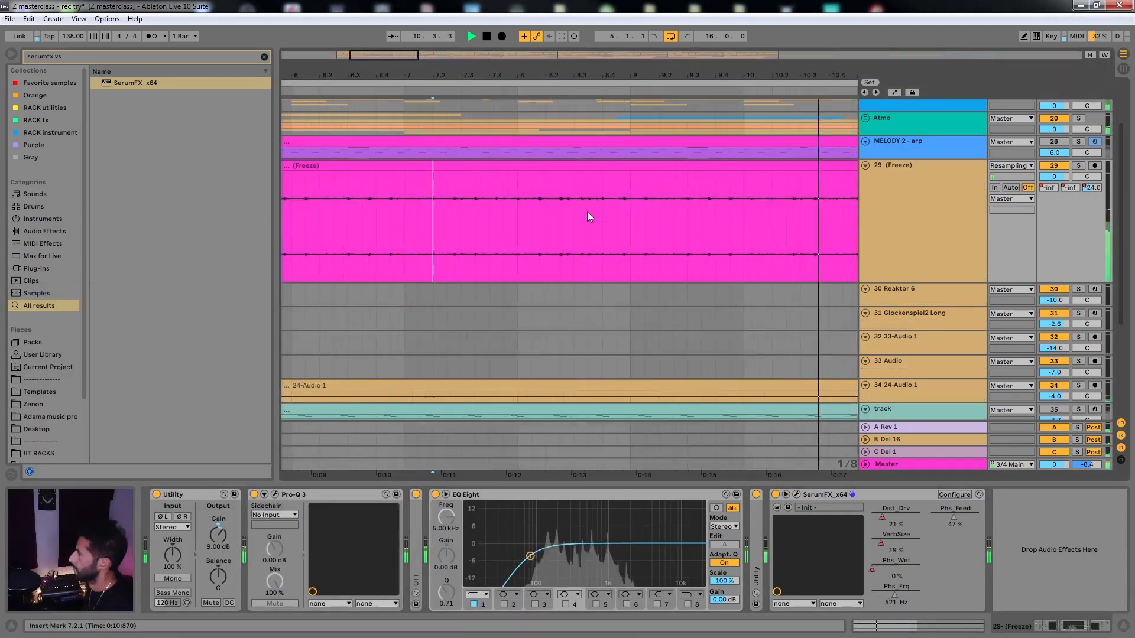
Play the frozen clip from several points between bars 7 and 15, looking for a passage to chop
{"action": "key", "text": "z"}
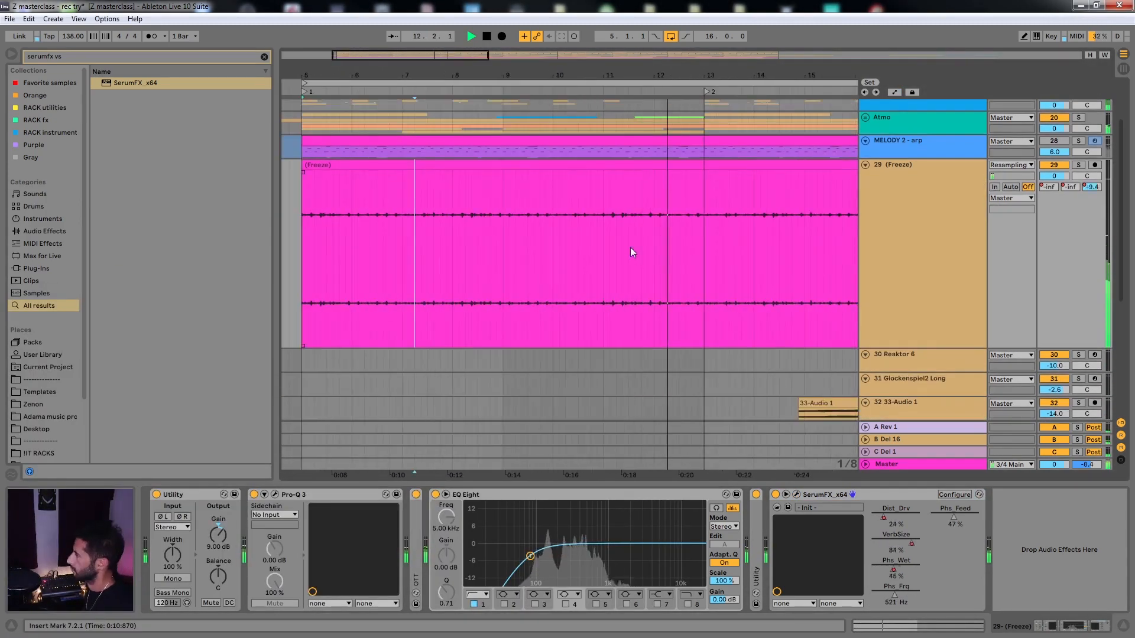
{"action": "scroll", "coordinate": [612, 258], "scroll_direction": "up", "scroll_amount": 3}
{"action": "left_click", "coordinate": [506, 246]}
{"action": "key", "text": "space"}
{"action": "left_click_drag", "start_coordinate": [700, 231], "coordinate": [731, 232]}
{"action": "scroll", "coordinate": [725, 236], "scroll_direction": "down", "scroll_amount": 2}
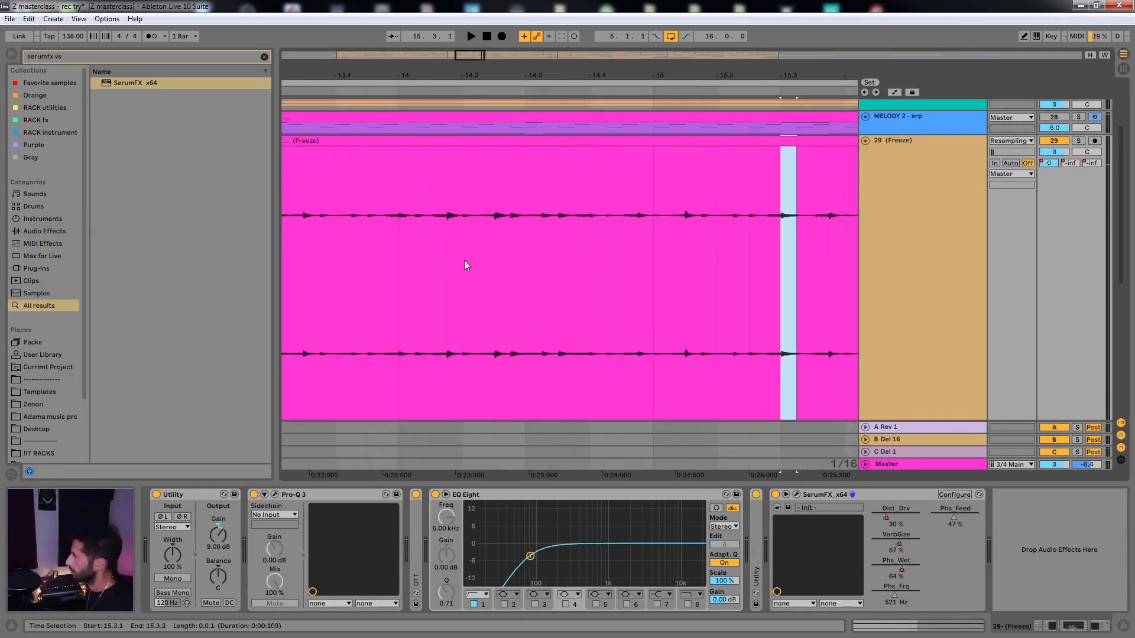
{"action": "left_click_drag", "start_coordinate": [511, 235], "coordinate": [524, 233]}
{"action": "left_click", "coordinate": [557, 228]}
{"action": "left_click", "coordinate": [619, 217]}
{"action": "key", "text": "space"}
{"action": "scroll", "coordinate": [619, 216], "scroll_direction": "down", "scroll_amount": 3}
{"action": "left_click", "coordinate": [462, 233]}
{"action": "left_click_drag", "start_coordinate": [445, 233], "coordinate": [553, 241]}
Listen to the frozen track from bar 11 onward, both soloed and in the full mix
{"action": "left_click", "coordinate": [318, 255]}
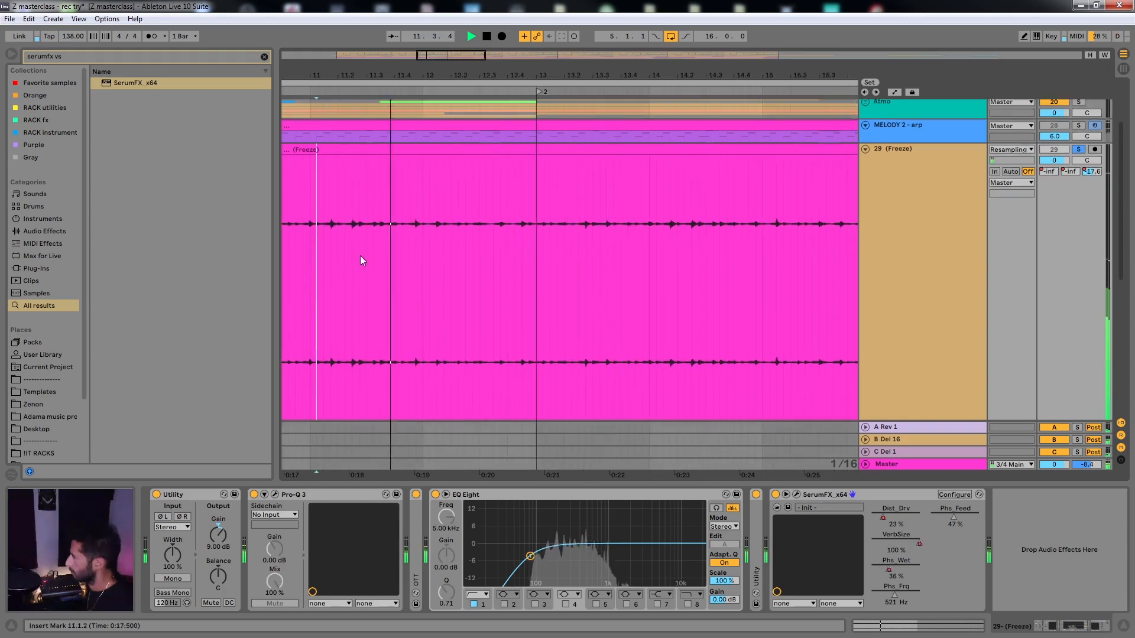
{"action": "left_click", "coordinate": [455, 262]}
{"action": "key", "text": "space"}
{"action": "left_click_drag", "start_coordinate": [442, 255], "coordinate": [643, 272]}
{"action": "scroll", "coordinate": [473, 257], "scroll_direction": "down", "scroll_amount": 3}
{"action": "key", "text": "s"}
{"action": "left_click", "coordinate": [478, 259]}
{"action": "key", "text": "space"}
{"action": "scroll", "coordinate": [602, 258], "scroll_direction": "up", "scroll_amount": 2}
{"action": "scroll", "coordinate": [626, 270], "scroll_direction": "down", "scroll_amount": 2}
{"action": "left_click", "coordinate": [378, 331]}
{"action": "key", "text": "space"}
{"action": "key", "text": "space"}
{"action": "scroll", "coordinate": [402, 319], "scroll_direction": "up", "scroll_amount": 3}
{"action": "key", "text": "space"}
{"action": "left_click", "coordinate": [439, 274]}
{"action": "key", "text": "space"}
{"action": "key", "text": "space"}
Split off a short slice of the frozen clip at 15.4, adjust it in the clip view, and play from 15.3
{"action": "left_click", "coordinate": [632, 271]}
{"action": "key", "text": "ctrl+e"}
{"action": "double_click", "coordinate": [637, 182]}
{"action": "left_click_drag", "start_coordinate": [243, 335], "coordinate": [244, 307]}
{"action": "key", "text": "shift+Tab"}
{"action": "left_click", "coordinate": [562, 193]}
{"action": "key", "text": "space"}
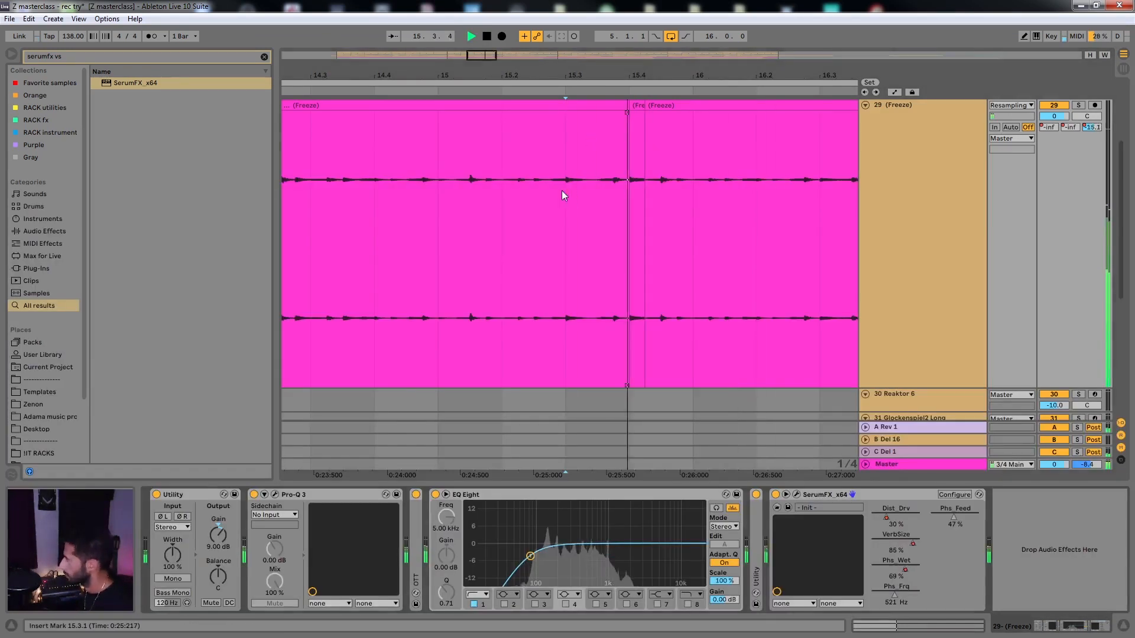
Reverse a short section of the frozen clip just before 15.4 and audition it in context
{"action": "left_click_drag", "start_coordinate": [566, 192], "coordinate": [602, 205]}
{"action": "left_click", "coordinate": [565, 194]}
{"action": "scroll", "coordinate": [565, 194], "scroll_direction": "down", "scroll_amount": 3}
{"action": "scroll", "coordinate": [565, 196], "scroll_direction": "up", "scroll_amount": 3}
{"action": "left_click", "coordinate": [408, 215]}
{"action": "scroll", "coordinate": [532, 208], "scroll_direction": "up", "scroll_amount": 3}
{"action": "key", "text": "space"}
{"action": "key", "text": "r"}
{"action": "left_click", "coordinate": [461, 198]}
{"action": "key", "text": "space"}
Try cutting a short slice near 15.3 on a 1/32 grid and repeating it as a stutter
{"action": "key", "text": "ctrl+1"}
{"action": "key", "text": "ctrl+1"}
{"action": "left_click", "coordinate": [532, 180]}
{"action": "left_click_drag", "start_coordinate": [601, 107], "coordinate": [568, 107]}
{"action": "left_click", "coordinate": [549, 177]}
{"action": "key", "text": "ctrl+e"}
{"action": "left_click_drag", "start_coordinate": [676, 183], "coordinate": [692, 183]}
{"action": "key", "text": "ctrl+c"}
{"action": "left_click", "coordinate": [568, 189]}
{"action": "key", "text": "ctrl+v"}
{"action": "key", "text": "ctrl+d"}
{"action": "key", "text": "ctrl+d"}
{"action": "key", "text": "ctrl+z"}
{"action": "key", "text": "Delete"}
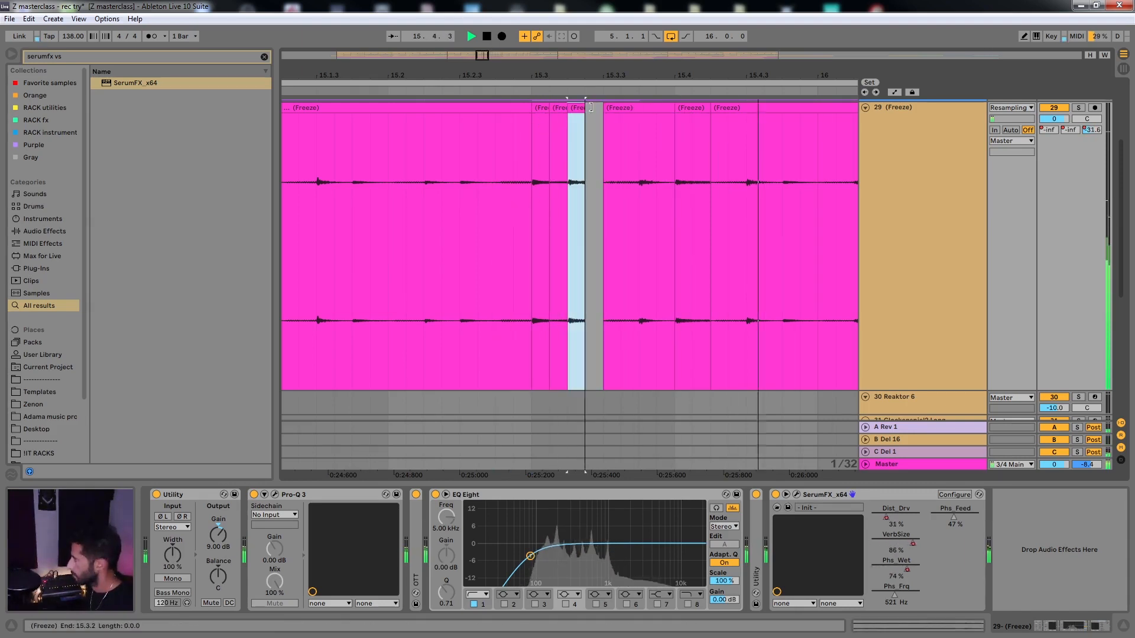
Try lengthening the last stutter slice and moving the stutter start earlier on a 1/16 grid
{"action": "left_click_drag", "start_coordinate": [584, 108], "coordinate": [603, 107]}
{"action": "left_click", "coordinate": [498, 195]}
{"action": "left_click", "coordinate": [537, 110]}
{"action": "key", "text": "ctrl+2"}
{"action": "left_click_drag", "start_coordinate": [538, 120], "coordinate": [502, 120]}
{"action": "left_click", "coordinate": [438, 193]}
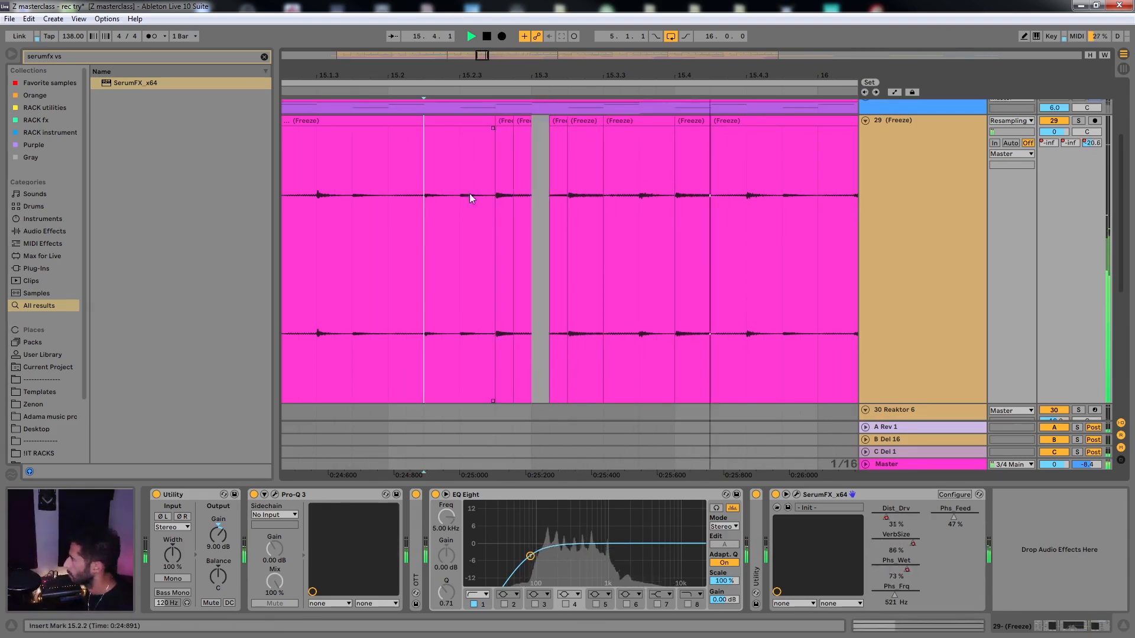
{"action": "key", "text": "ctrl+z"}
{"action": "left_click", "coordinate": [438, 167]}
{"action": "mouse_move", "coordinate": [582, 121]}
{"action": "left_mouse_down"}
{"action": "mouse_move", "coordinate": [511, 121]}
{"action": "mouse_move", "coordinate": [603, 120]}
{"action": "left_mouse_up"}
{"action": "left_click", "coordinate": [391, 199]}
{"action": "key", "text": "ctrl+z"}
{"action": "key", "text": "ctrl+z"}
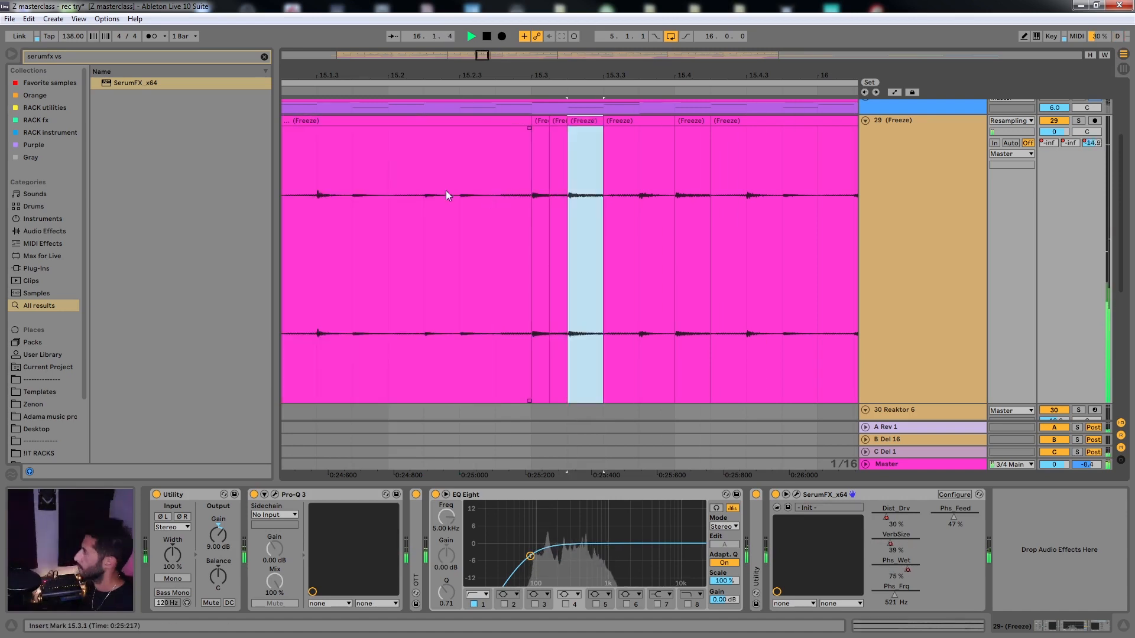
{"action": "left_click", "coordinate": [441, 190]}
Undo the stutter edits around 15.3, going back to the longer slices from 15.2.3
{"action": "key", "text": "ctrl+z"}
{"action": "key", "text": "ctrl+z"}
{"action": "key", "text": "ctrl+z"}
{"action": "key", "text": "ctrl+z"}
{"action": "key", "text": "ctrl+z"}
{"action": "key", "text": "ctrl+z"}
{"action": "key", "text": "ctrl+z"}
{"action": "key", "text": "ctrl+z"}
{"action": "key", "text": "ctrl+z"}
{"action": "key", "text": "ctrl+z"}
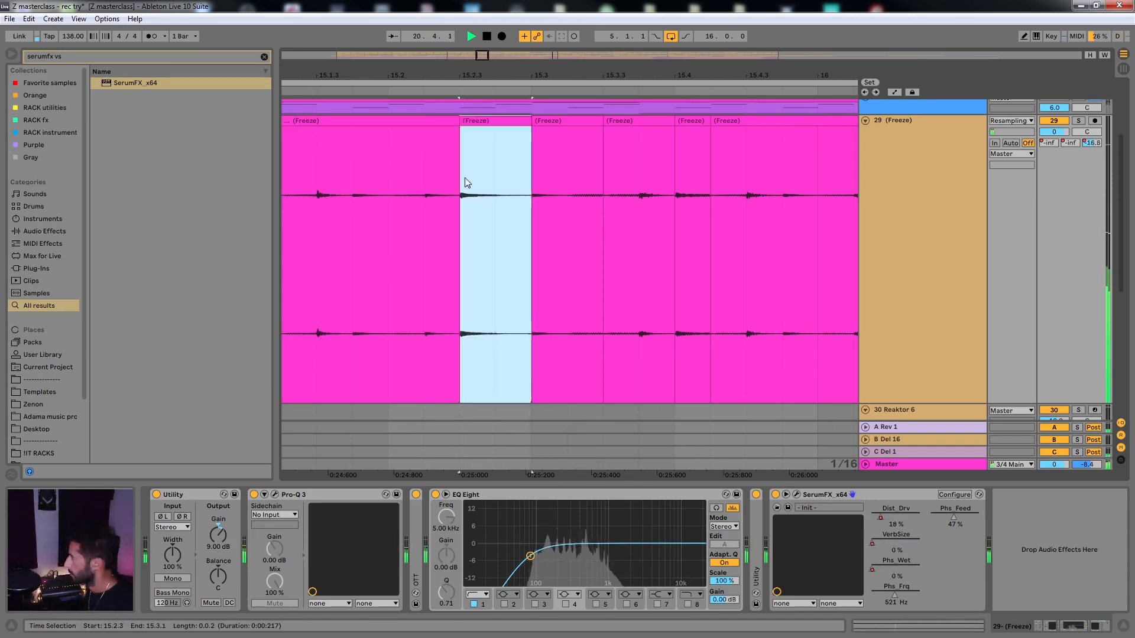
Play the slices from 15.1.4 and check the frozen track with automation lanes shown and hidden
{"action": "left_click", "coordinate": [427, 204]}
{"action": "left_click", "coordinate": [369, 207]}
{"action": "key", "text": "space"}
{"action": "key", "text": "space"}
{"action": "key", "text": "a"}
{"action": "key", "text": "a"}
{"action": "key", "text": "space"}
{"action": "key", "text": "space"}
{"action": "key", "text": "a"}
{"action": "key", "text": "space"}
{"action": "key", "text": "space"}
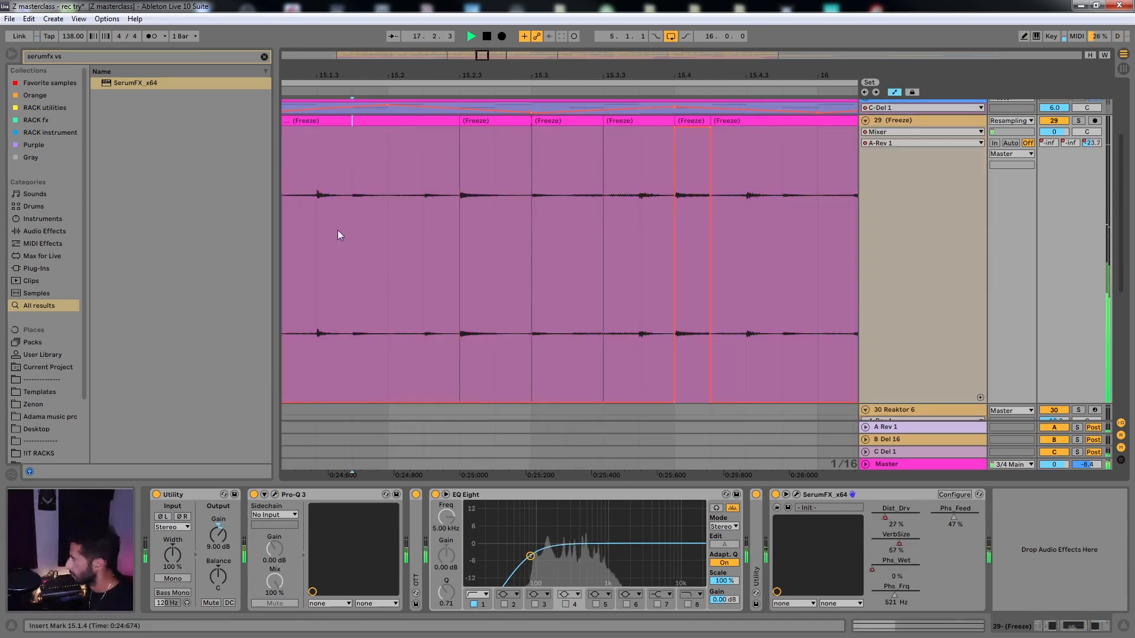
{"action": "scroll", "coordinate": [360, 223], "scroll_direction": "down", "scroll_amount": 4}
{"action": "key", "text": "a"}
{"action": "scroll", "coordinate": [364, 223], "scroll_direction": "left", "scroll_amount": 8}
{"action": "left_click", "coordinate": [572, 91]}
{"action": "scroll", "coordinate": [595, 172], "scroll_direction": "down", "scroll_amount": 5}
{"action": "scroll", "coordinate": [519, 174], "scroll_direction": "up", "scroll_amount": 8}
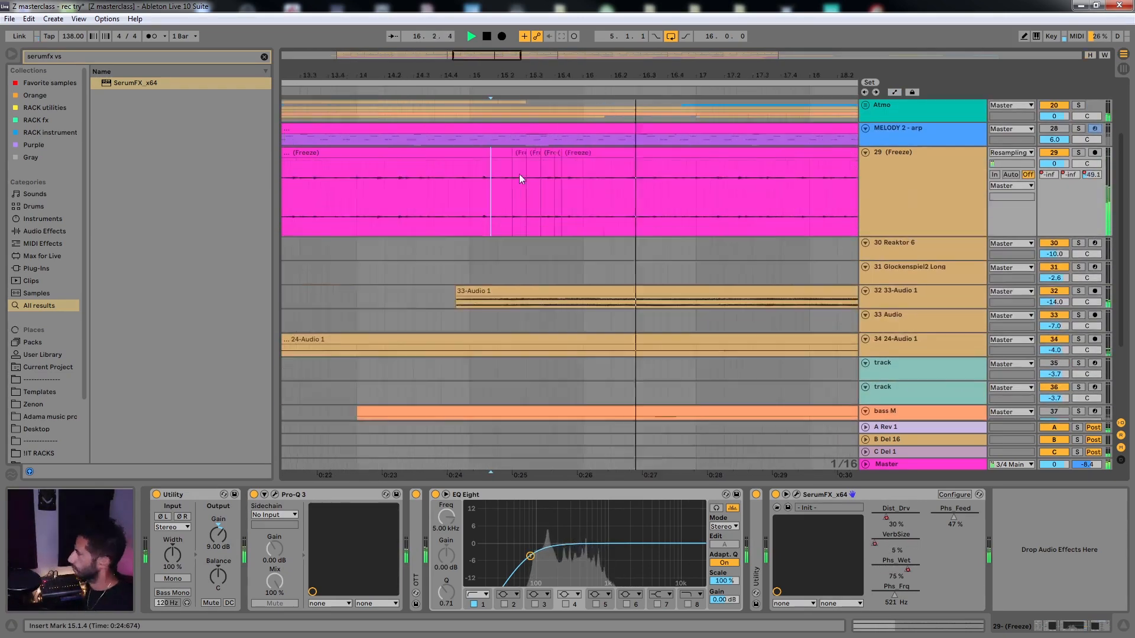
Solo the frozen track, extend its main clip over the first slice up to 15.3, and play it back
{"action": "left_click", "coordinate": [399, 193]}
{"action": "key", "text": "s"}
{"action": "left_click", "coordinate": [439, 192]}
{"action": "key", "text": "space"}
{"action": "key", "text": "space"}
{"action": "scroll", "coordinate": [442, 193], "scroll_direction": "down", "scroll_amount": 3}
{"action": "left_click_drag", "start_coordinate": [489, 153], "coordinate": [520, 152]}
{"action": "left_click", "coordinate": [423, 191]}
{"action": "key", "text": "space"}
{"action": "key", "text": "space"}
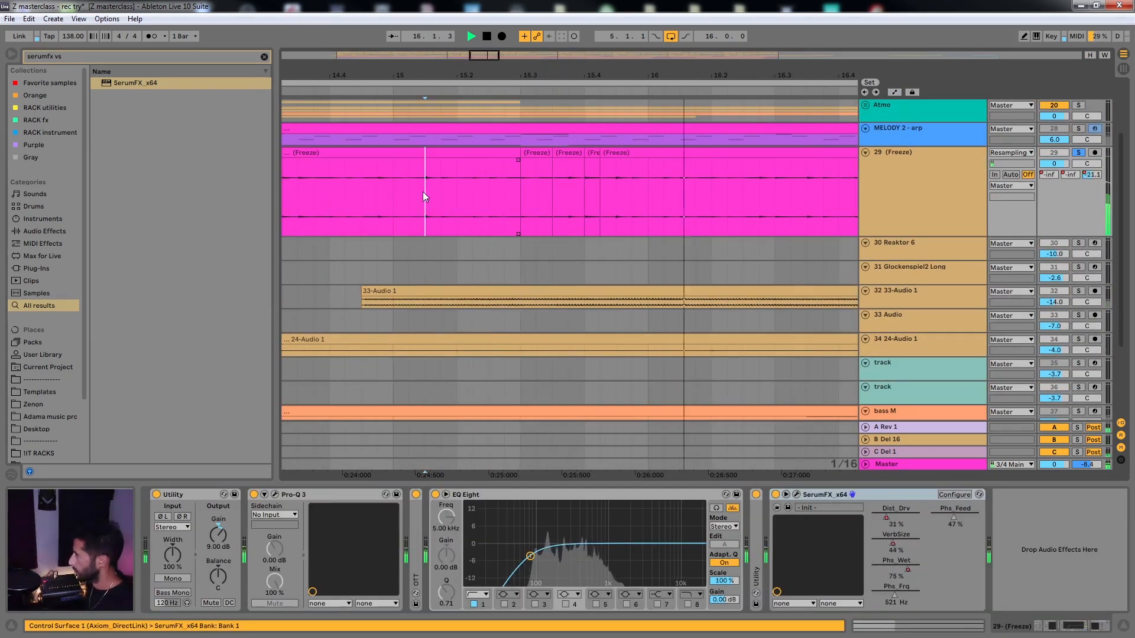
Unsolo the frozen track and select the 16-bar loop range from bar 5 in the full arrangement
{"action": "scroll", "coordinate": [414, 204], "scroll_direction": "left", "scroll_amount": 8}
{"action": "left_click", "coordinate": [572, 92]}
{"action": "scroll", "coordinate": [580, 169], "scroll_direction": "down", "scroll_amount": 5}
{"action": "key", "text": "s"}
{"action": "key", "text": "h"}
{"action": "key", "text": "h"}
{"action": "key", "text": "w"}
{"action": "left_click", "coordinate": [439, 83]}
{"action": "key", "text": "w"}
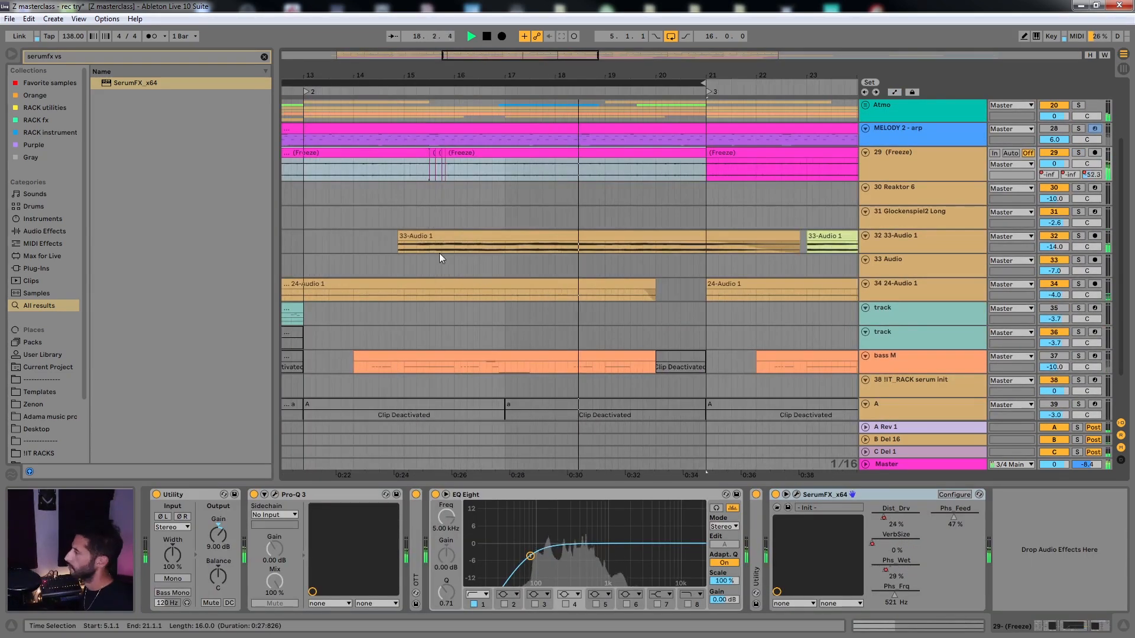
Delete the frozen clip's audio from bar 20 to bar 21 and split the remaining clip at bar 19
{"action": "scroll", "coordinate": [626, 173], "scroll_direction": "up", "scroll_amount": 6}
{"action": "left_click", "coordinate": [654, 189]}
{"action": "left_click_drag", "start_coordinate": [656, 190], "coordinate": [706, 193]}
{"action": "key", "text": "Delete"}
{"action": "left_click", "coordinate": [604, 194]}
{"action": "key", "text": "ctrl+e"}
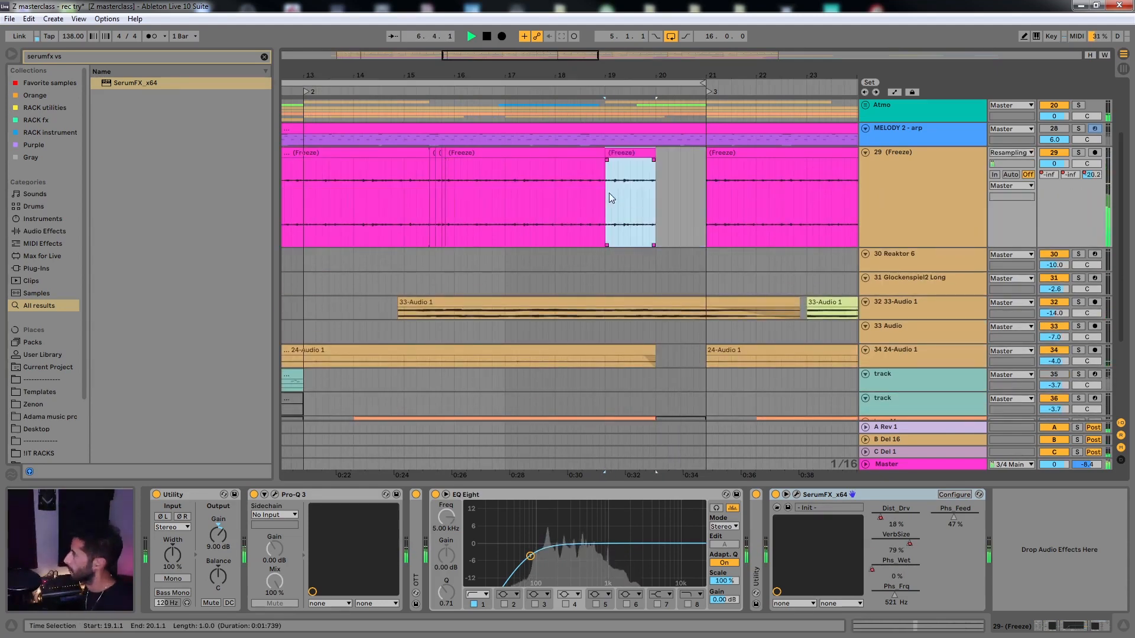
Duplicate the frozen bar 19 clip into bar 20 and play it back
{"action": "key", "text": "ctrl+d"}
{"action": "left_click", "coordinate": [607, 188]}
{"action": "key", "text": "space"}
{"action": "key", "text": "space"}
Repeat the sixteenth-note slice at 20.3.3 of the frozen clip toward bar 21 and play from 20.2.4
{"action": "scroll", "coordinate": [657, 194], "scroll_direction": "up", "scroll_amount": 4}
{"action": "scroll", "coordinate": [750, 200], "scroll_direction": "up", "scroll_amount": 5}
{"action": "left_click_drag", "start_coordinate": [600, 218], "coordinate": [635, 217]}
{"action": "key", "text": "ctrl+d"}
{"action": "key", "text": "ctrl+d"}
{"action": "key", "text": "ctrl+d"}
{"action": "key", "text": "ctrl+d"}
{"action": "key", "text": "ctrl+d"}
{"action": "left_click", "coordinate": [494, 237]}
{"action": "key", "text": "space"}
{"action": "key", "text": "space"}
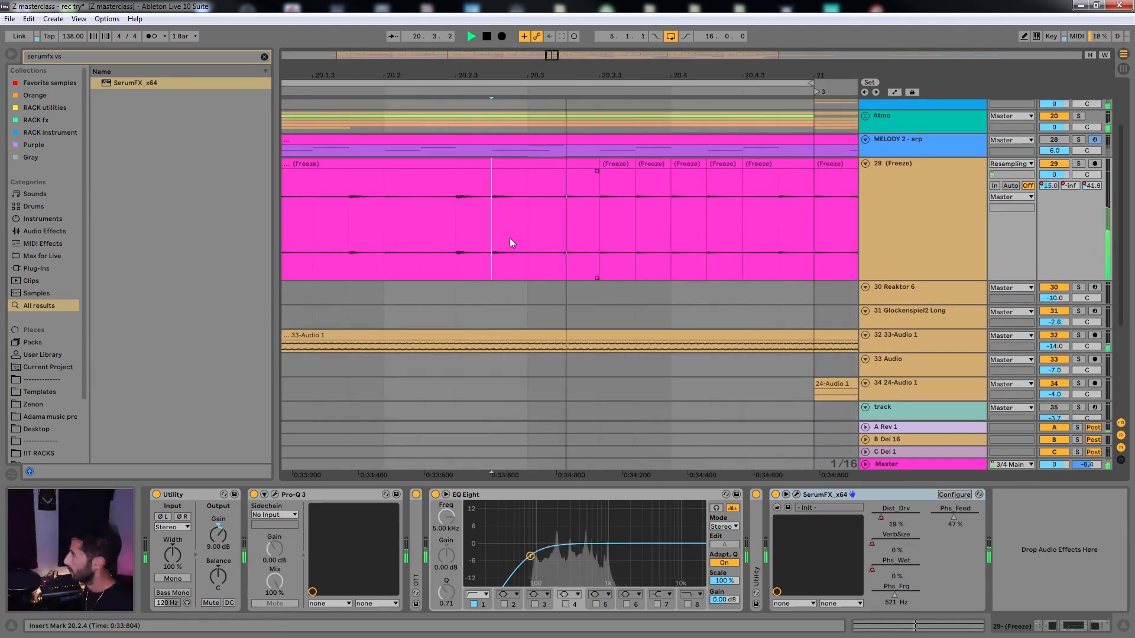
Make the last sixteenth before bar 21 its own slice on the frozen track and play from 20.2.3
{"action": "left_click", "coordinate": [561, 228]}
{"action": "key", "text": "space"}
{"action": "left_click_drag", "start_coordinate": [813, 225], "coordinate": [780, 225]}
{"action": "left_click", "coordinate": [456, 234]}
{"action": "key", "text": "space"}
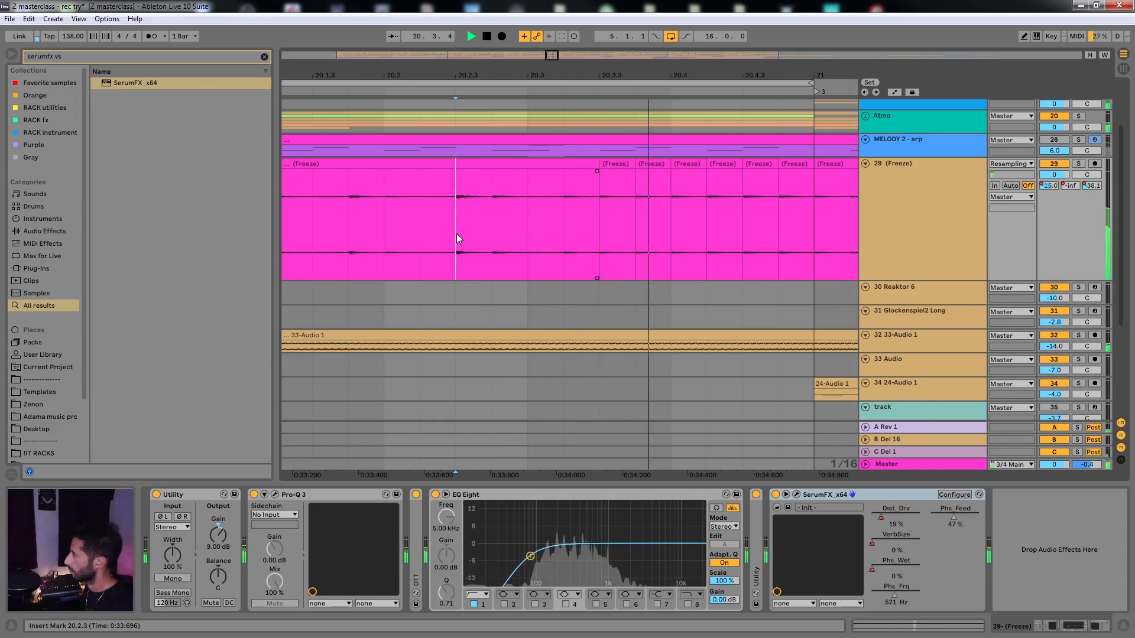
{"action": "scroll", "coordinate": [517, 211], "scroll_direction": "down", "scroll_amount": 6}
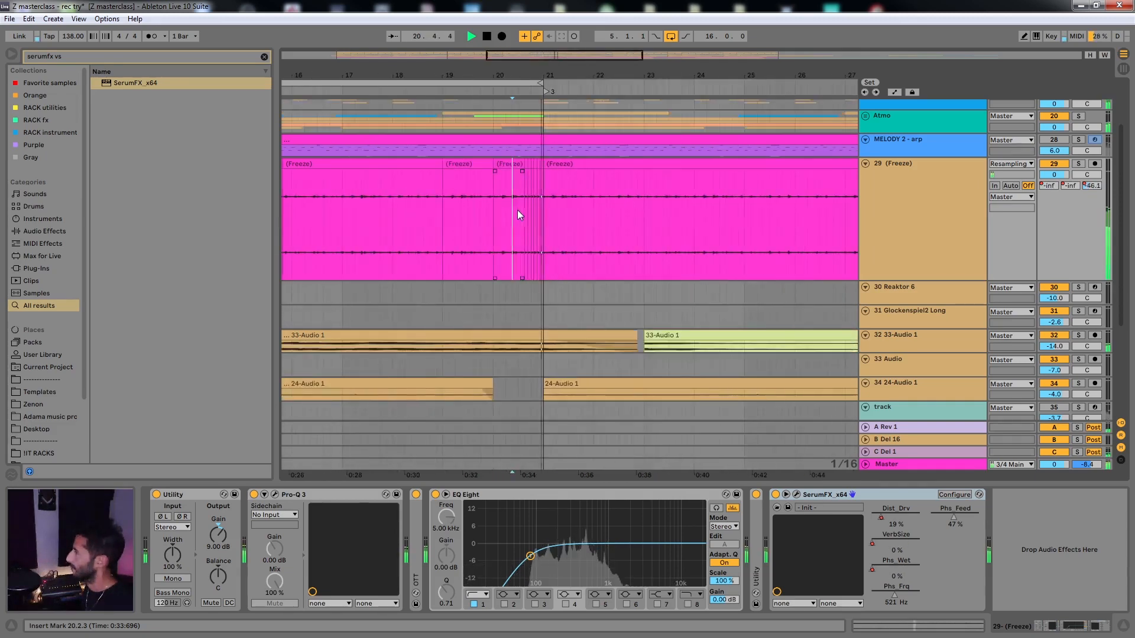
{"action": "key", "text": "space"}
Select the 16-bar loop range from bar 5 and fit all track heights to view the full arrangement
{"action": "left_click", "coordinate": [525, 82]}
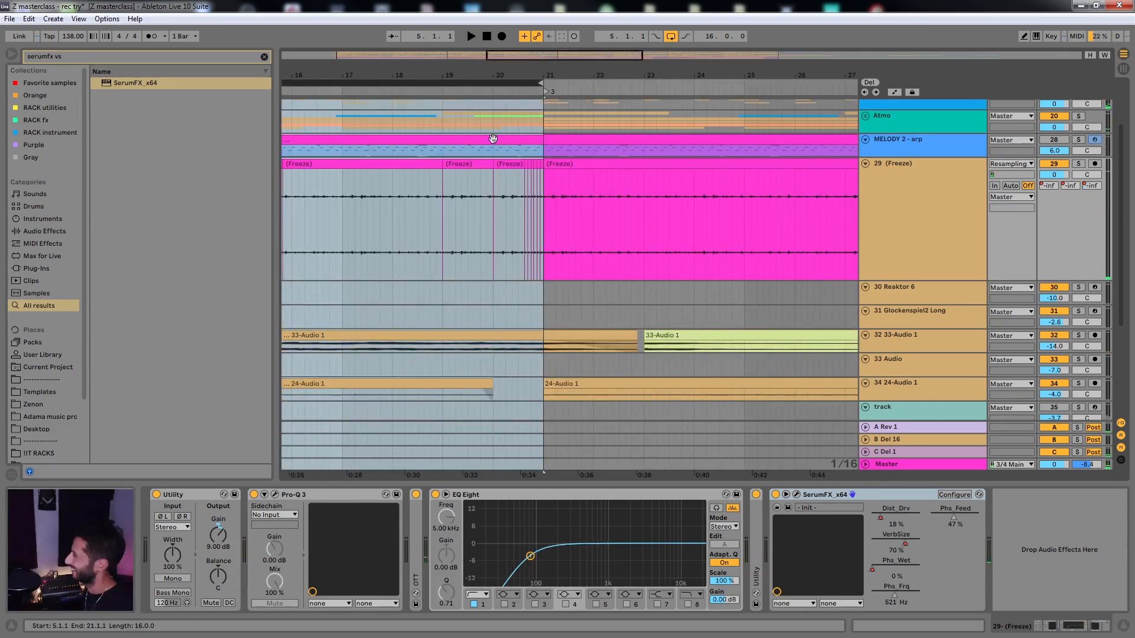
{"action": "scroll", "coordinate": [420, 172], "scroll_direction": "down", "scroll_amount": 4}
{"action": "key", "text": "h"}
{"action": "left_click_drag", "start_coordinate": [351, 203], "coordinate": [717, 268]}
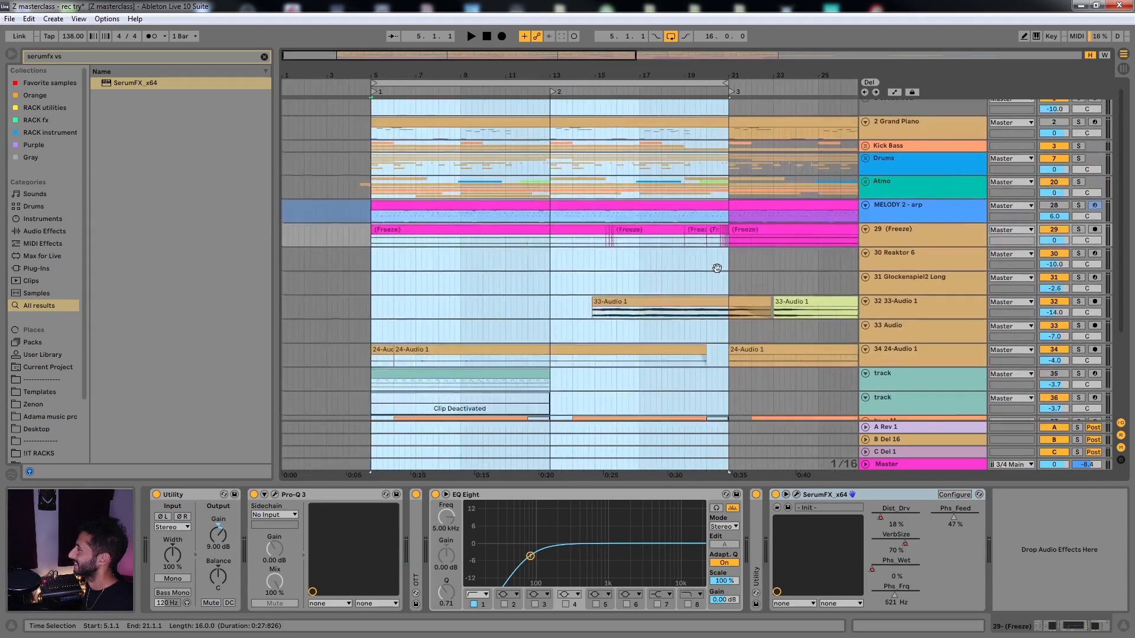
{"action": "scroll", "coordinate": [716, 268], "scroll_direction": "down", "scroll_amount": 3}
Place the insert marker at 4.2.1 and examine the SerumFX effects on the frozen track
{"action": "left_click", "coordinate": [324, 239]}
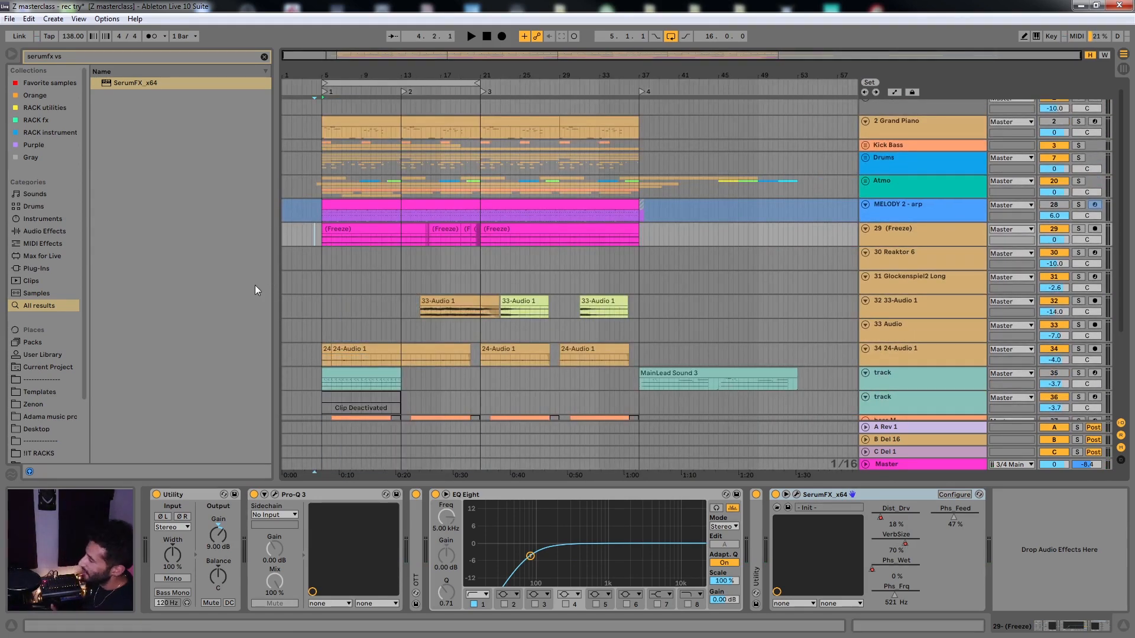
{"action": "left_click", "coordinate": [326, 216]}
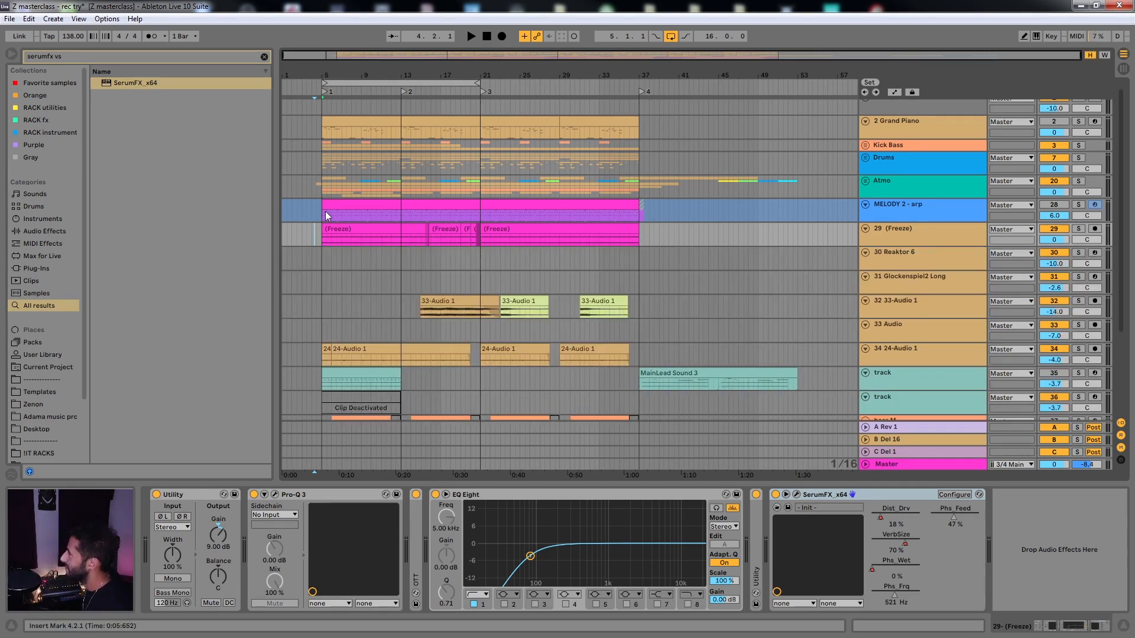
{"action": "scroll", "coordinate": [322, 236], "scroll_direction": "up", "scroll_amount": 2}
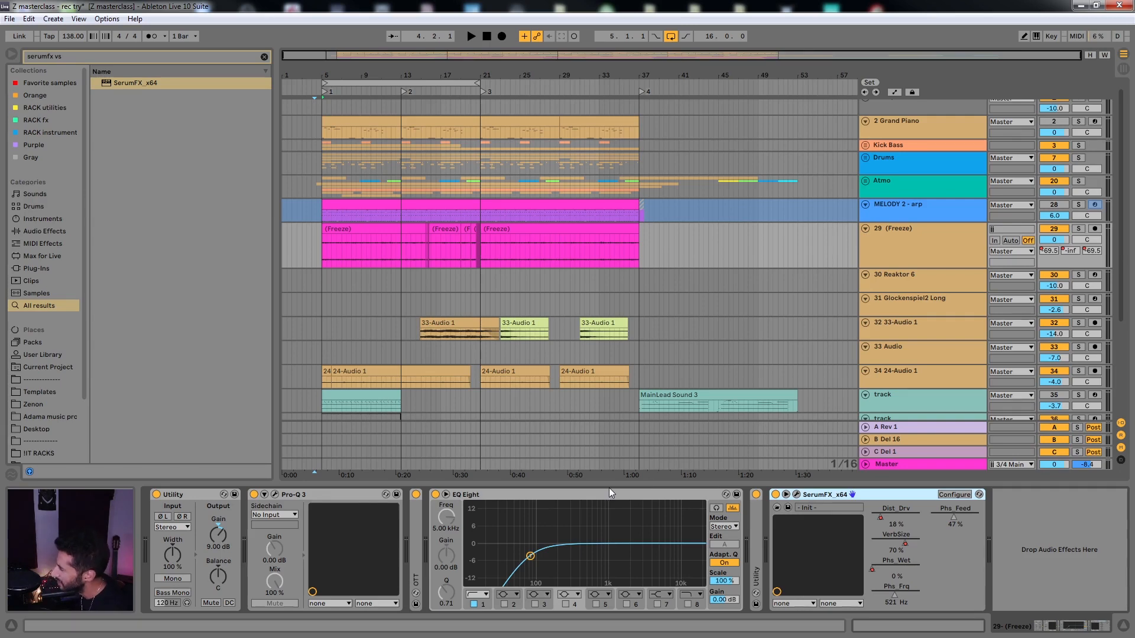
{"action": "left_click", "coordinate": [796, 496]}
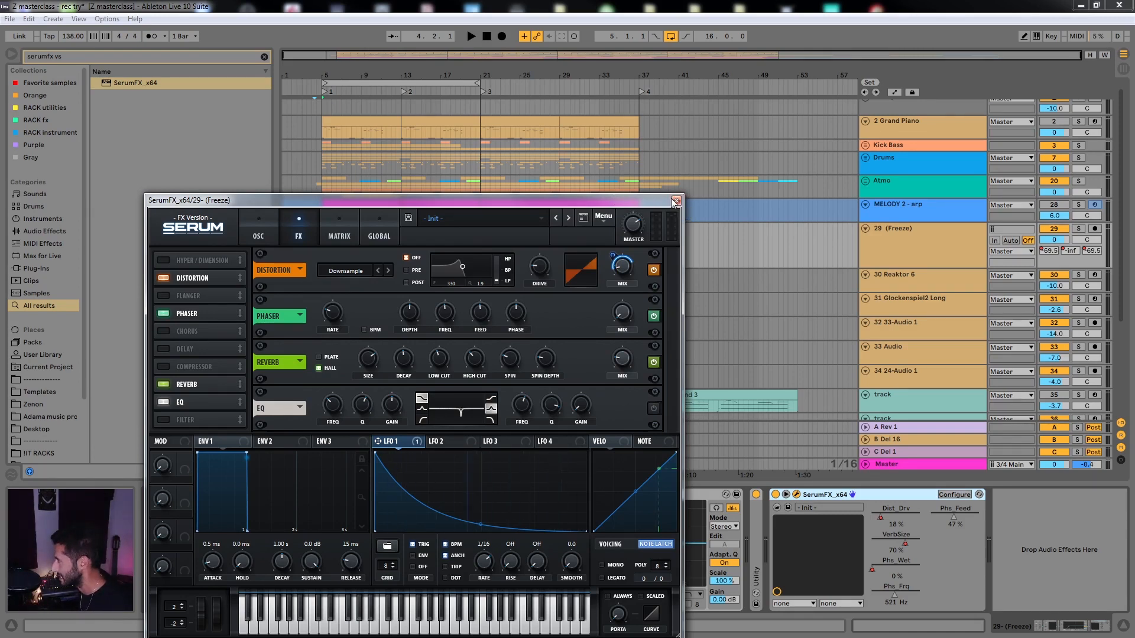
Play the first frozen clip from bar 5 with looping off and collapse the SerumFX device
{"action": "left_click", "coordinate": [324, 244]}
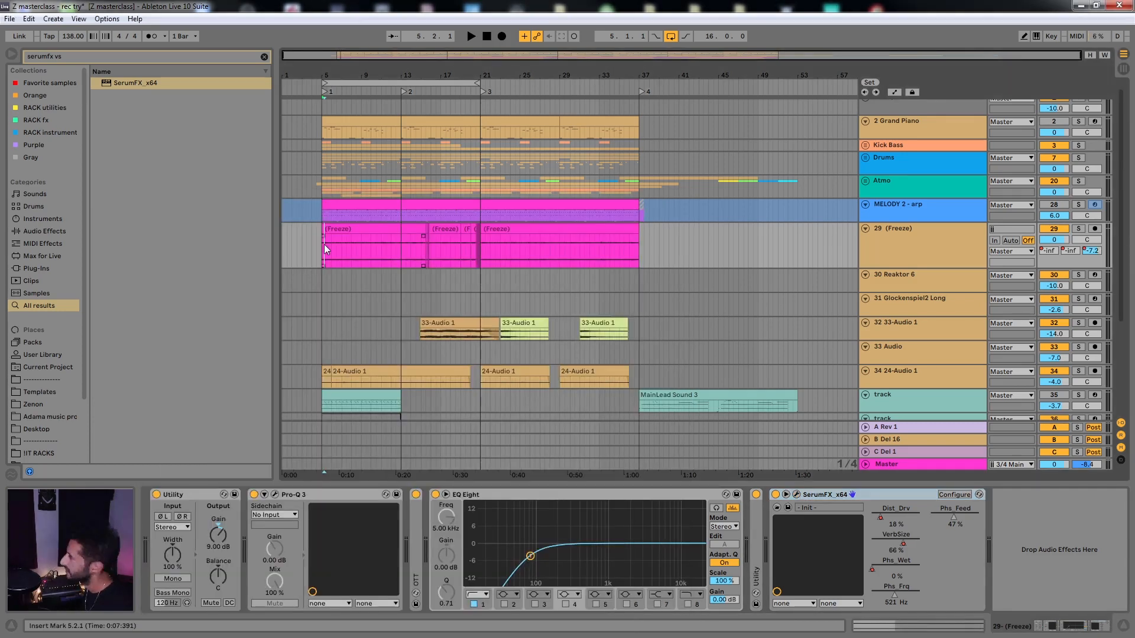
{"action": "left_click", "coordinate": [342, 235]}
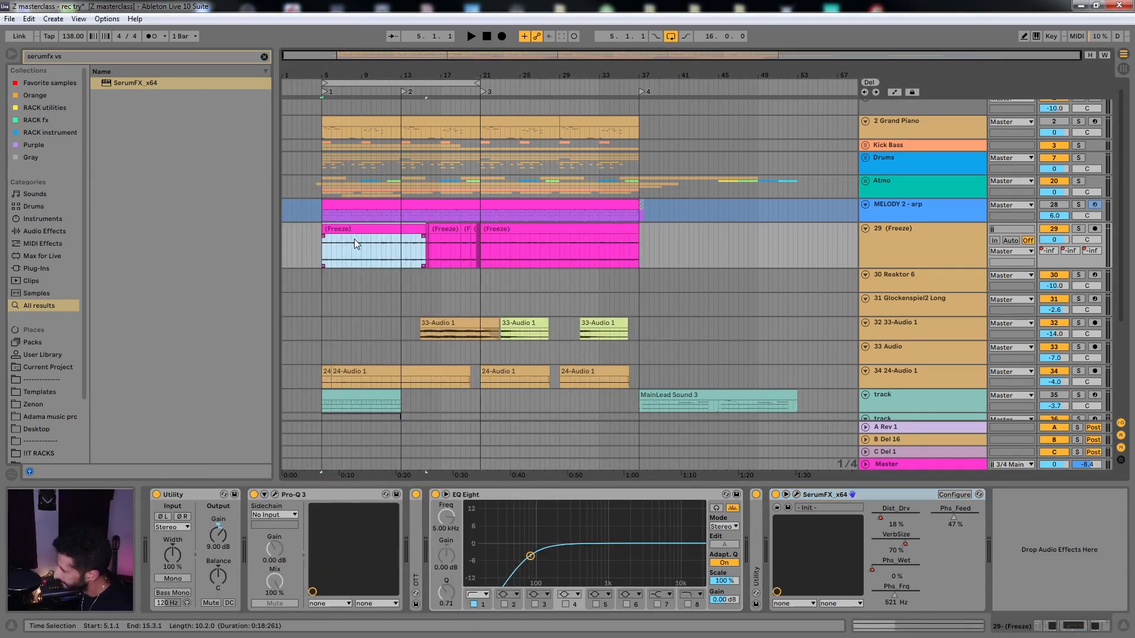
{"action": "key", "text": "space"}
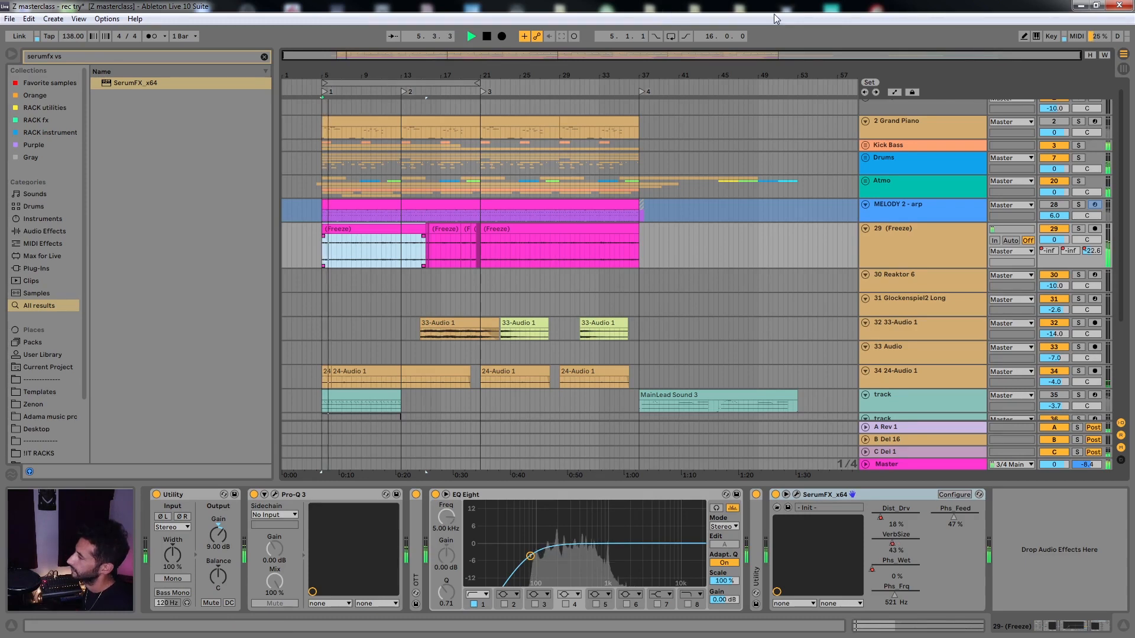
{"action": "left_click", "coordinate": [939, 232]}
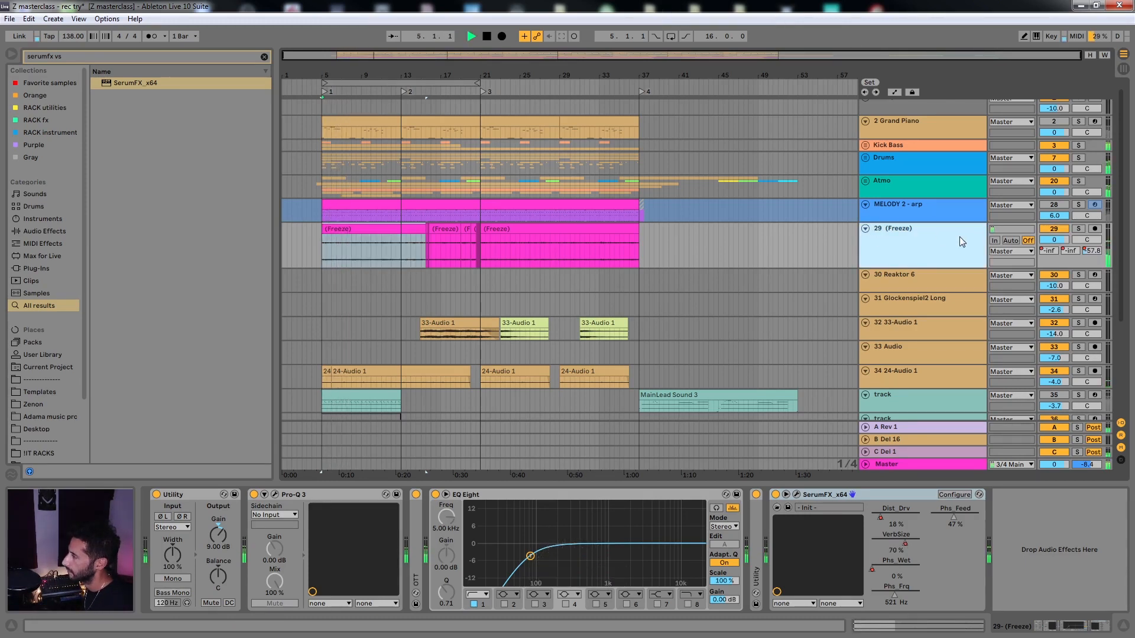
{"action": "left_click", "coordinate": [1056, 239]}
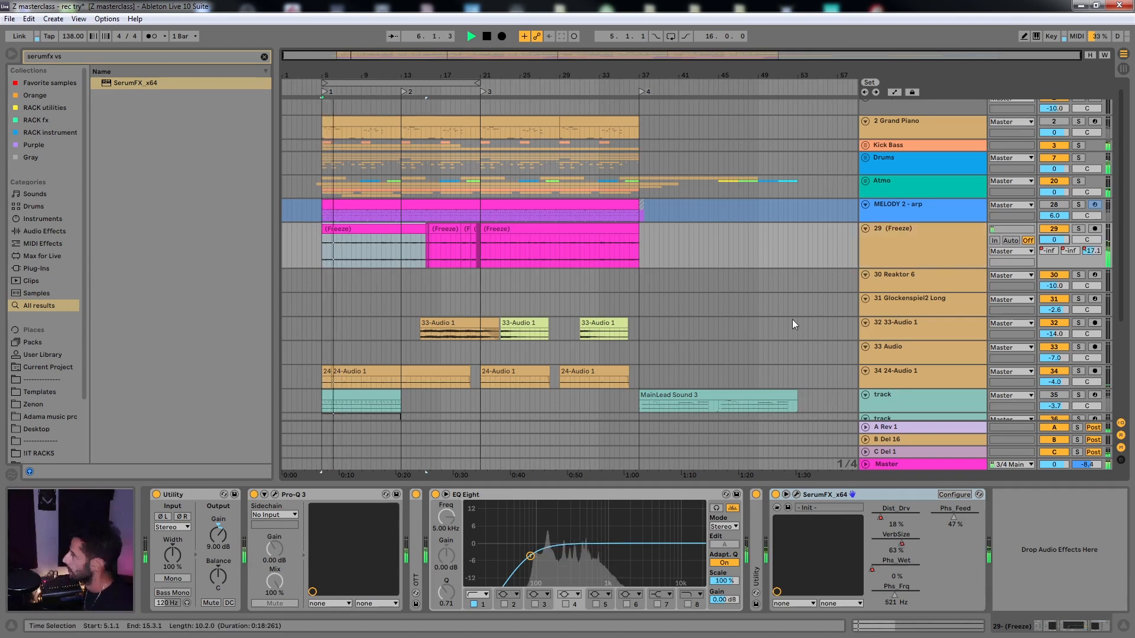
{"action": "double_click", "coordinate": [819, 495]}
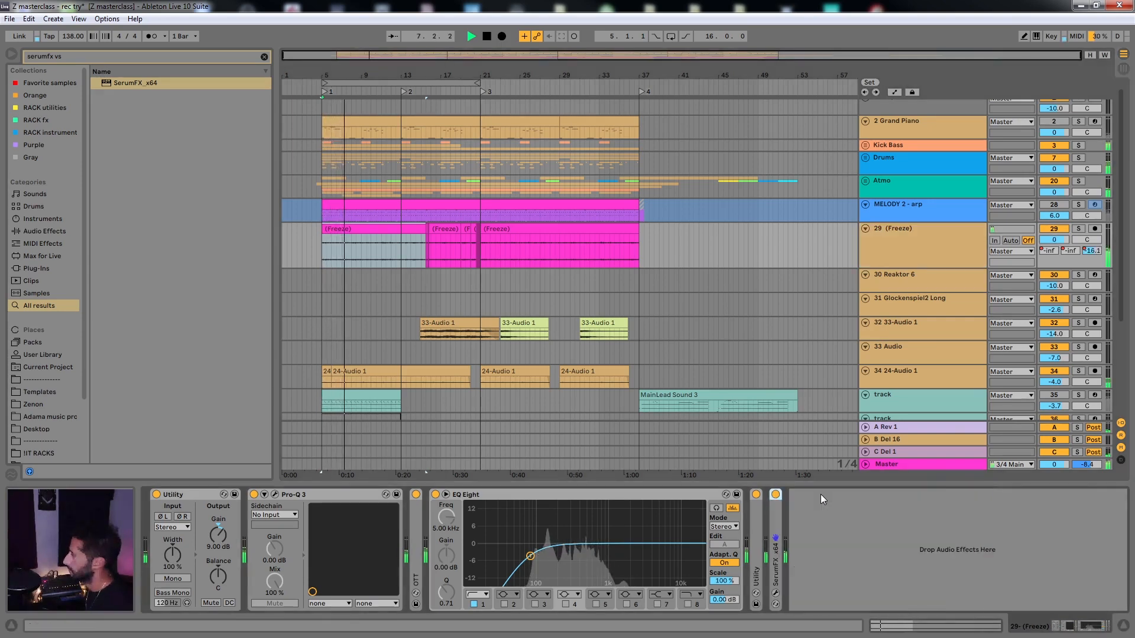
Examine the frozen track's main clip and chopped slices while the arrangement plays past bar 21
{"action": "scroll", "coordinate": [552, 291], "scroll_direction": "up", "scroll_amount": 1}
{"action": "scroll", "coordinate": [552, 292], "scroll_direction": "down", "scroll_amount": 1}
{"action": "scroll", "coordinate": [350, 254], "scroll_direction": "up", "scroll_amount": 5}
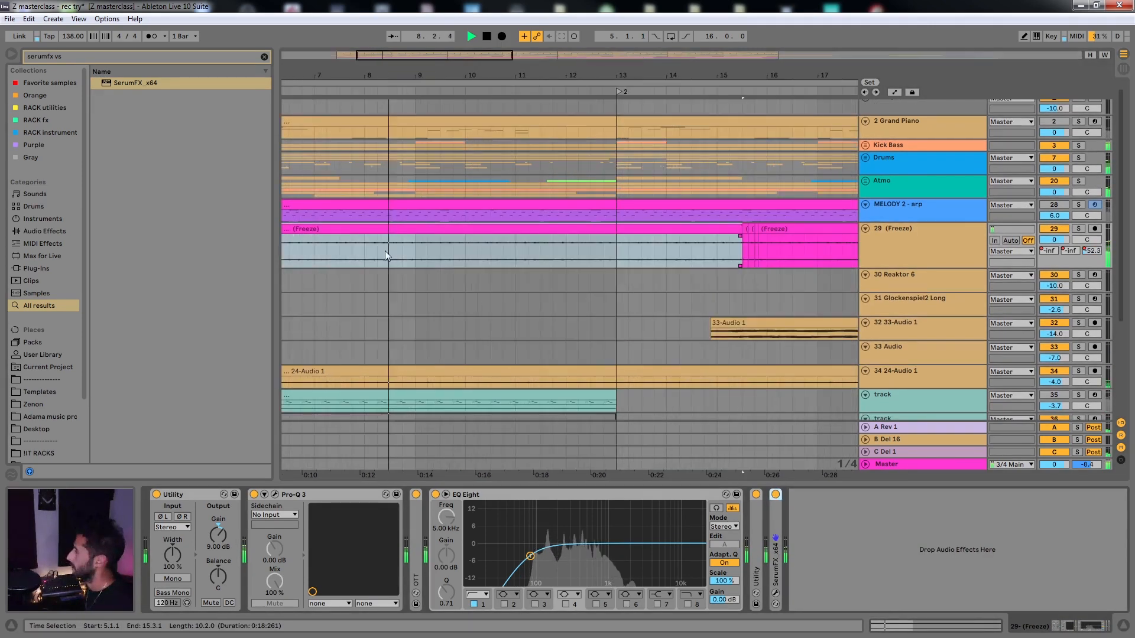
{"action": "scroll", "coordinate": [387, 253], "scroll_direction": "up", "scroll_amount": 3}
{"action": "scroll", "coordinate": [425, 268], "scroll_direction": "down", "scroll_amount": 5}
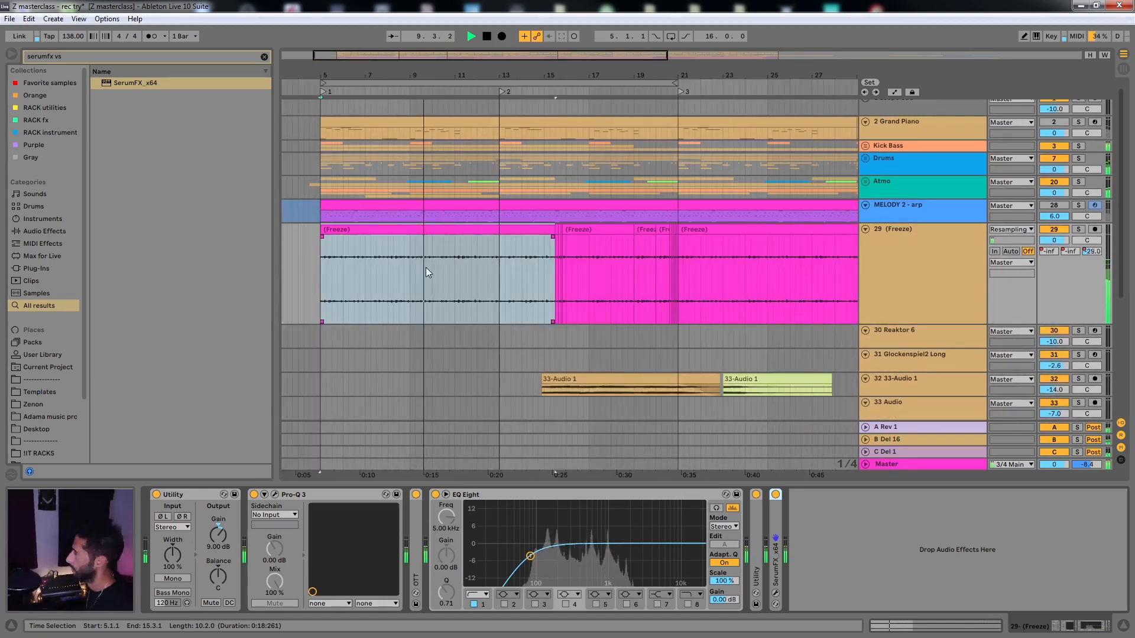
{"action": "left_click", "coordinate": [450, 260]}
{"action": "scroll", "coordinate": [470, 260], "scroll_direction": "up", "scroll_amount": 4}
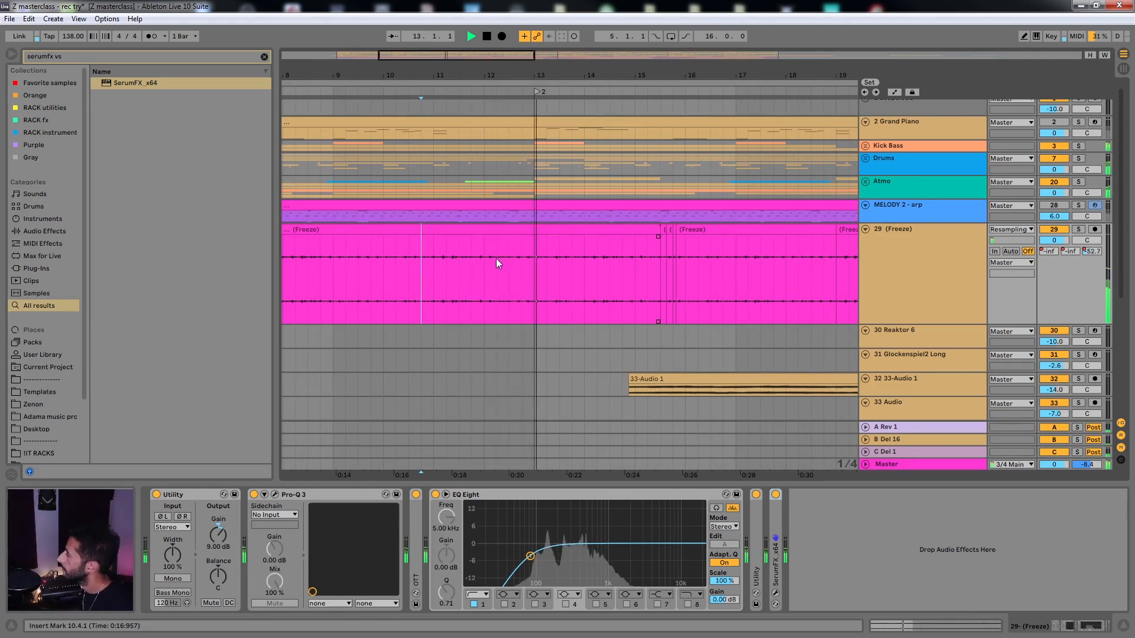
{"action": "scroll", "coordinate": [539, 255], "scroll_direction": "down", "scroll_amount": 4}
{"action": "scroll", "coordinate": [545, 242], "scroll_direction": "down", "scroll_amount": 4}
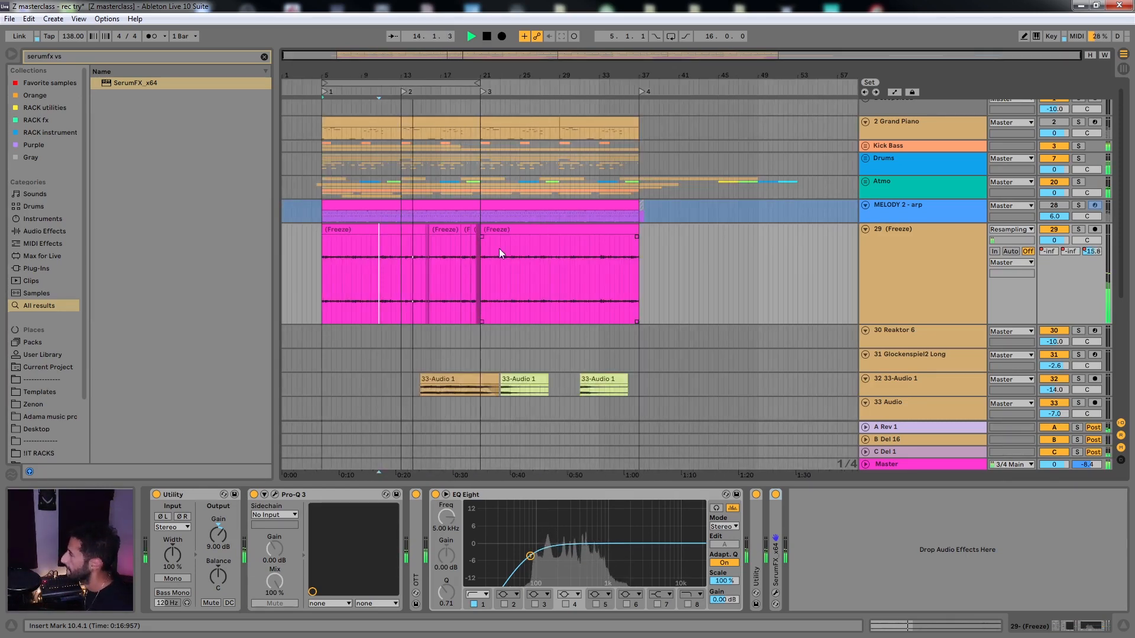
{"action": "scroll", "coordinate": [495, 249], "scroll_direction": "up", "scroll_amount": 4}
{"action": "left_click_drag", "start_coordinate": [443, 251], "coordinate": [528, 246]}
{"action": "scroll", "coordinate": [534, 249], "scroll_direction": "up", "scroll_amount": 4}
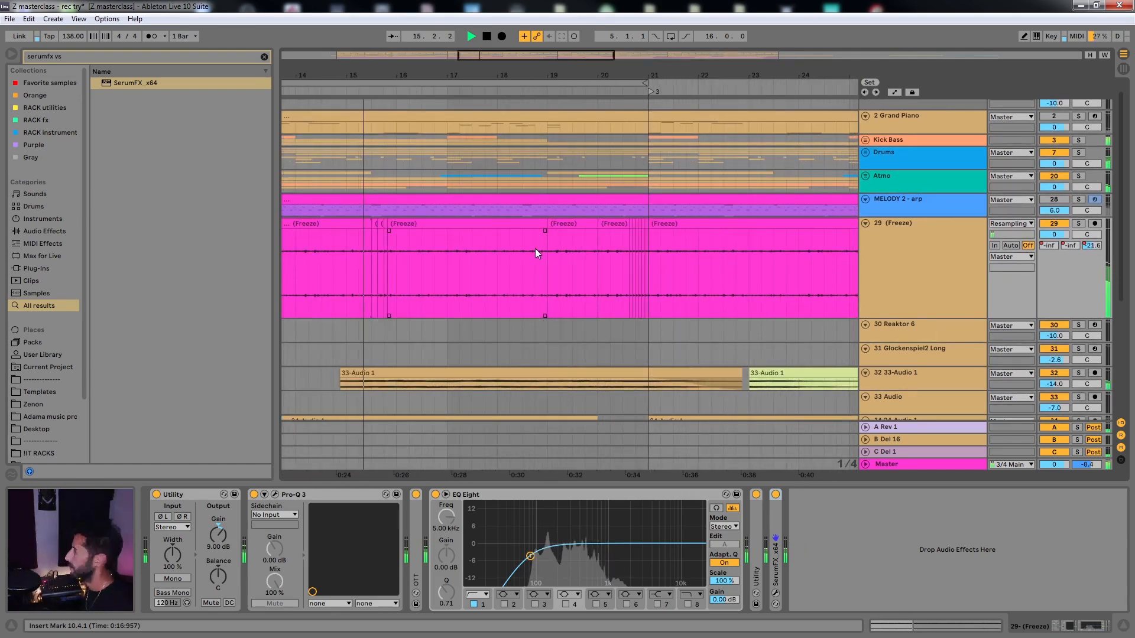
{"action": "scroll", "coordinate": [604, 246], "scroll_direction": "up", "scroll_amount": 2}
{"action": "scroll", "coordinate": [602, 245], "scroll_direction": "down", "scroll_amount": 1}
{"action": "scroll", "coordinate": [597, 247], "scroll_direction": "down", "scroll_amount": 3}
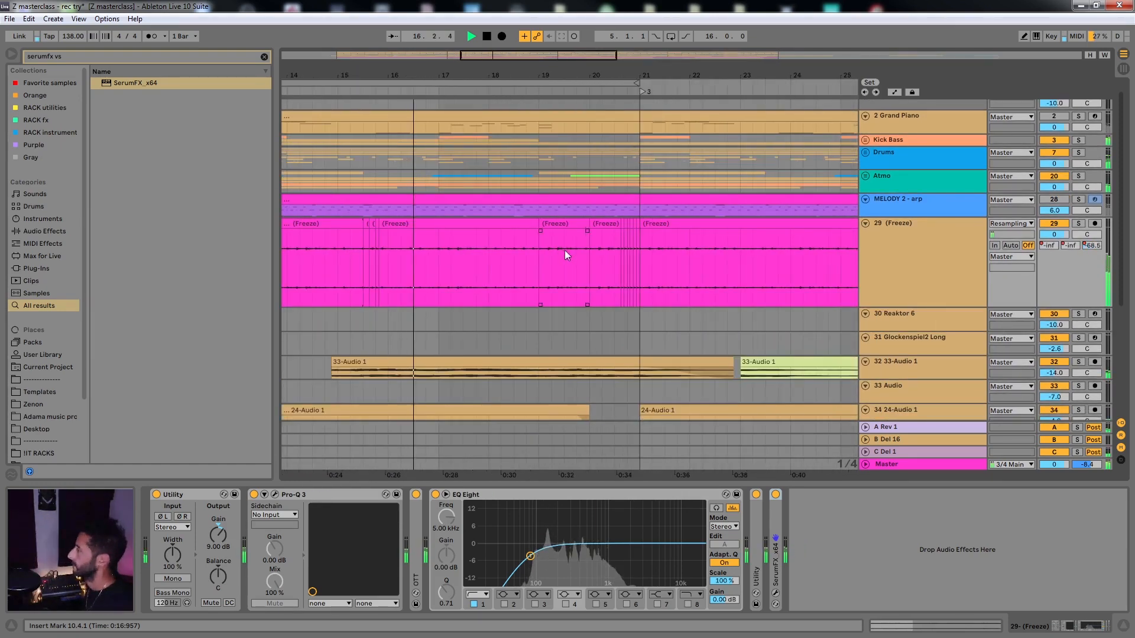
{"action": "scroll", "coordinate": [526, 252], "scroll_direction": "down", "scroll_amount": 3}
{"action": "left_click_drag", "start_coordinate": [525, 253], "coordinate": [552, 261]}
{"action": "scroll", "coordinate": [552, 262], "scroll_direction": "up", "scroll_amount": 2}
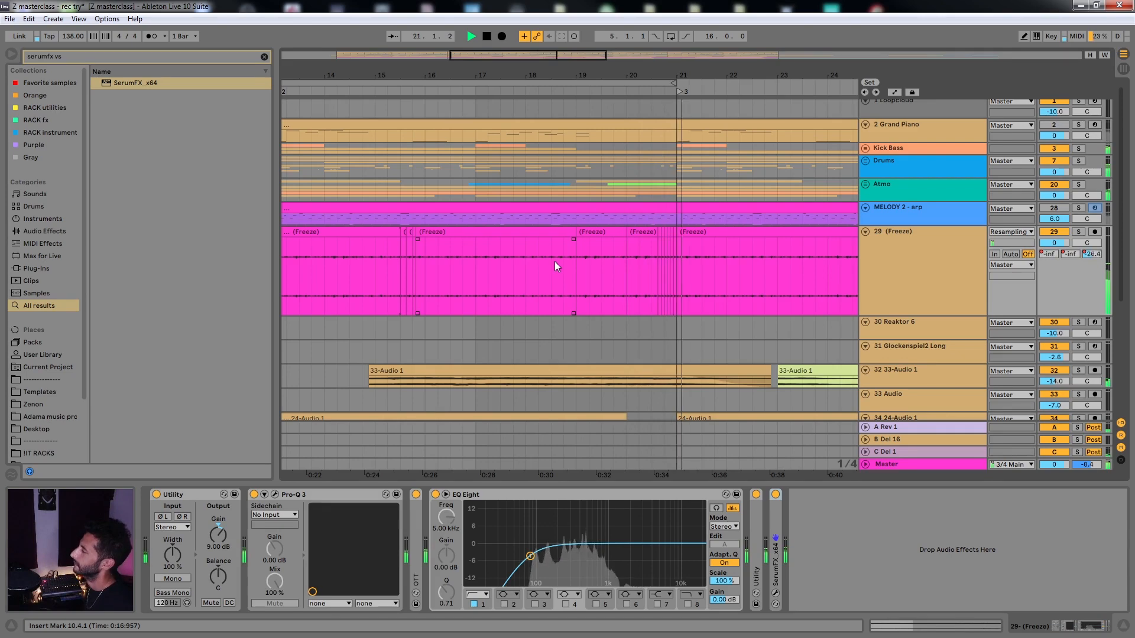
{"action": "scroll", "coordinate": [557, 249], "scroll_direction": "down", "scroll_amount": 1}
{"action": "scroll", "coordinate": [557, 249], "scroll_direction": "down", "scroll_amount": 3}
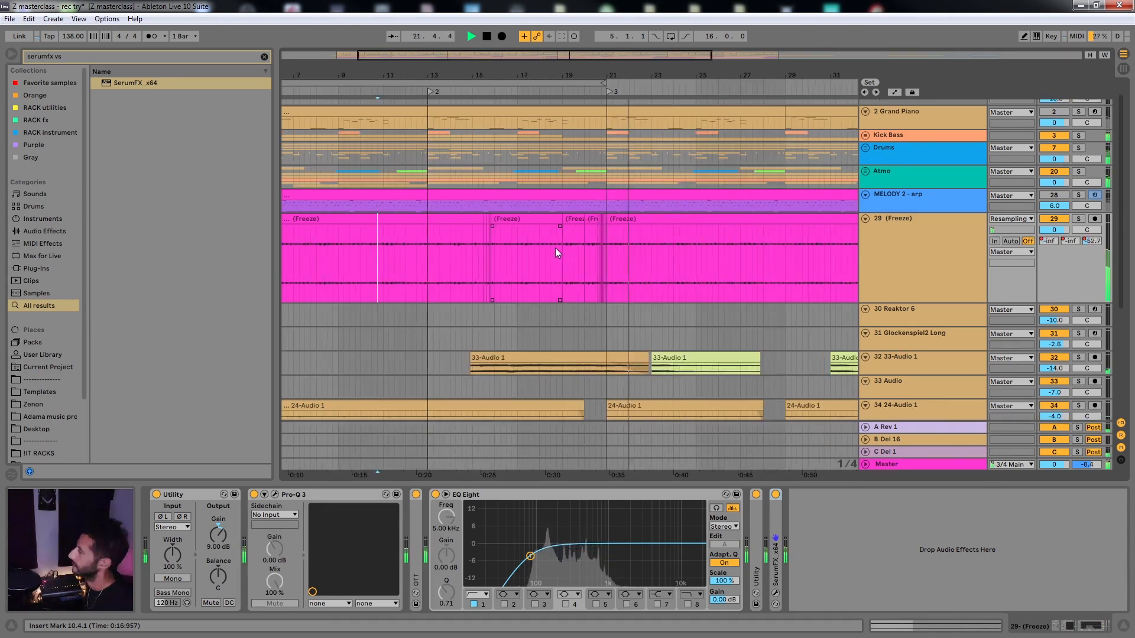
Turn looping back on for the 16-bar range from bar 5, listen to it, and stop playback
{"action": "left_click", "coordinate": [551, 84]}
{"action": "key", "text": "ctrl+l"}
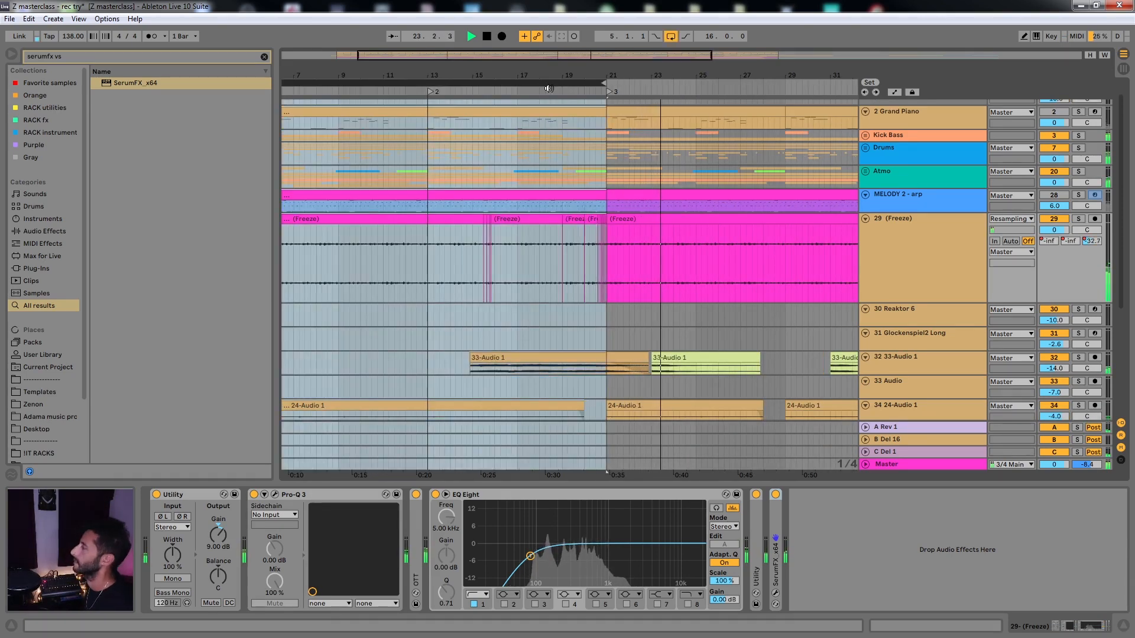
{"action": "left_click", "coordinate": [530, 242]}
{"action": "scroll", "coordinate": [538, 234], "scroll_direction": "up", "scroll_amount": 3}
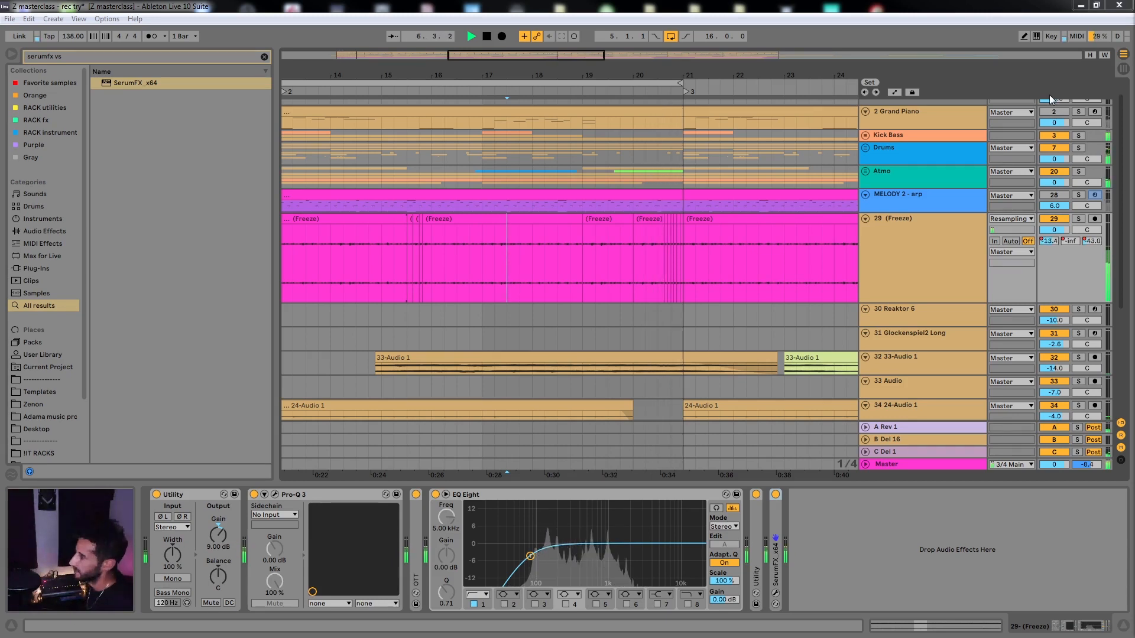
{"action": "key", "text": "space"}
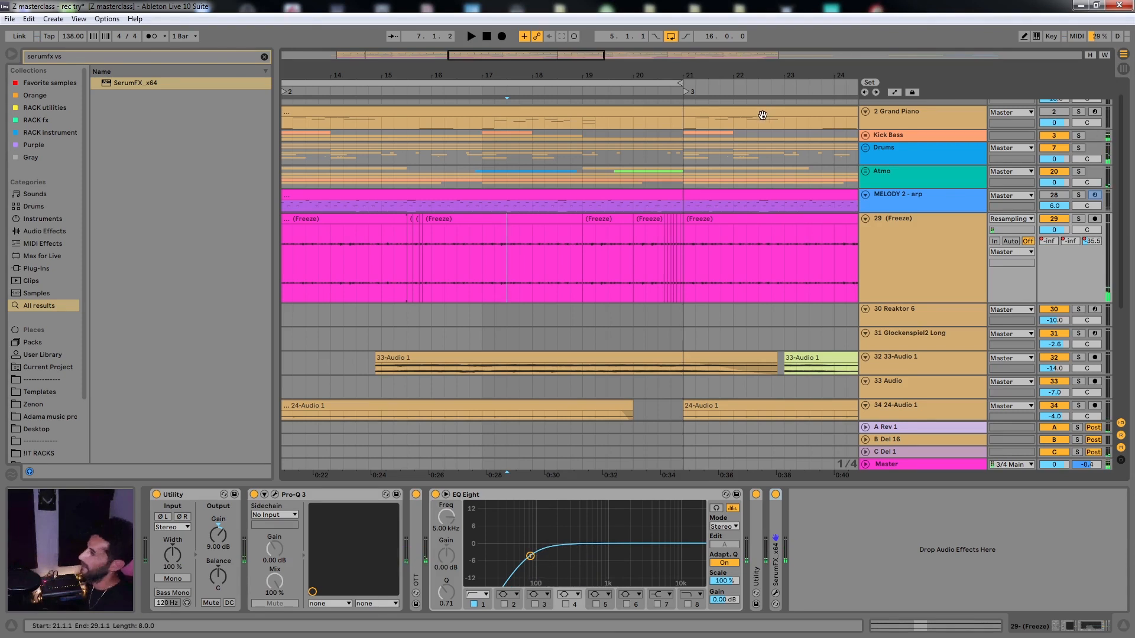